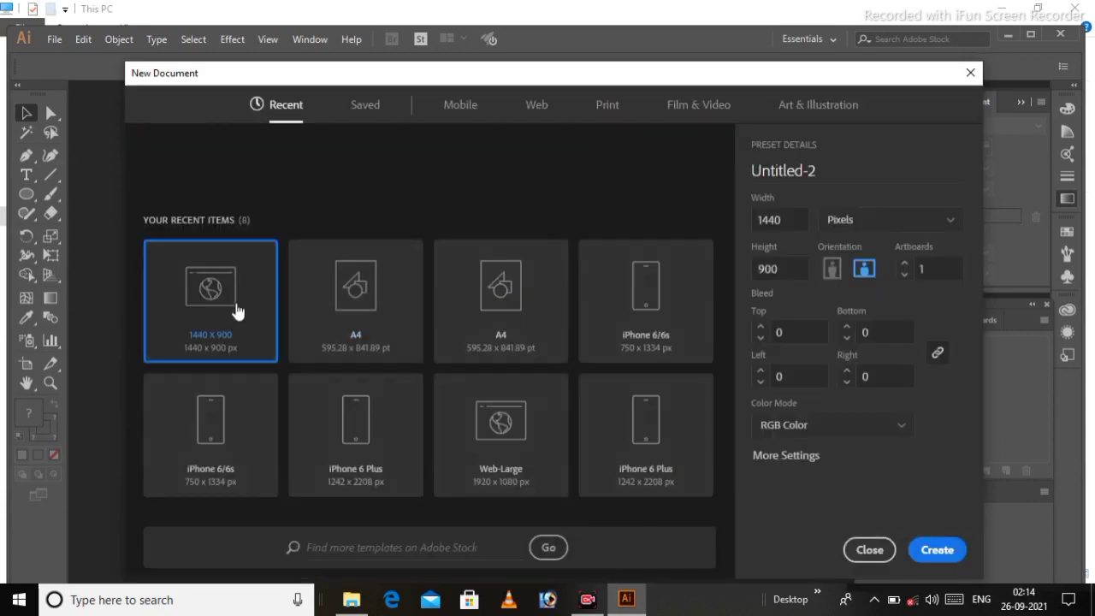
Step: Create a new 1440 x 900 px document and draw a 450 x 450 px circle
double_click(238, 311)
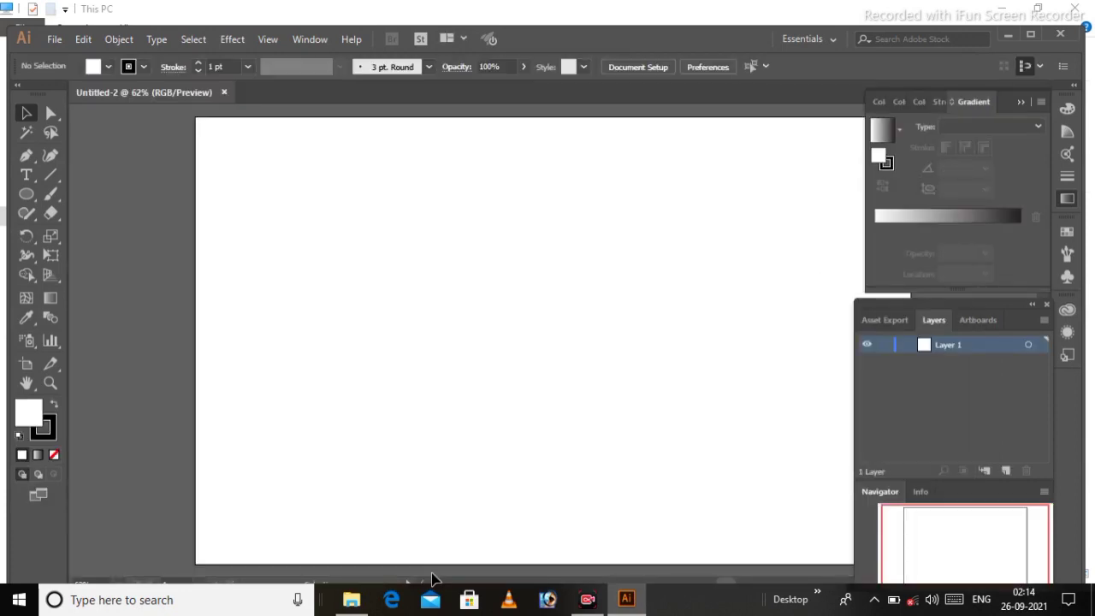
left_click(26, 194)
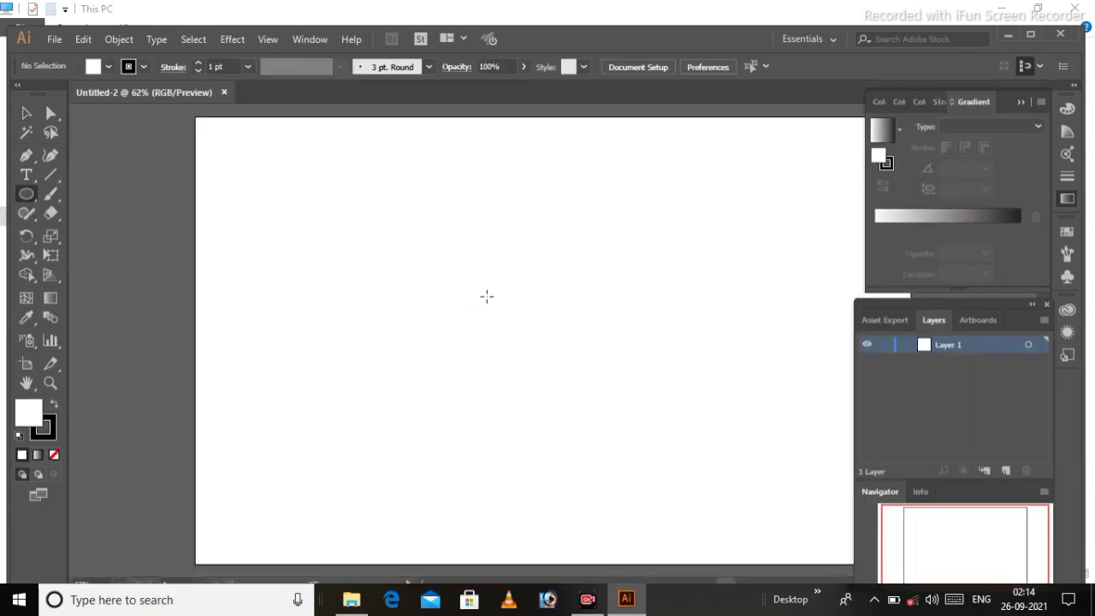
left_click(487, 296)
left_click(528, 265)
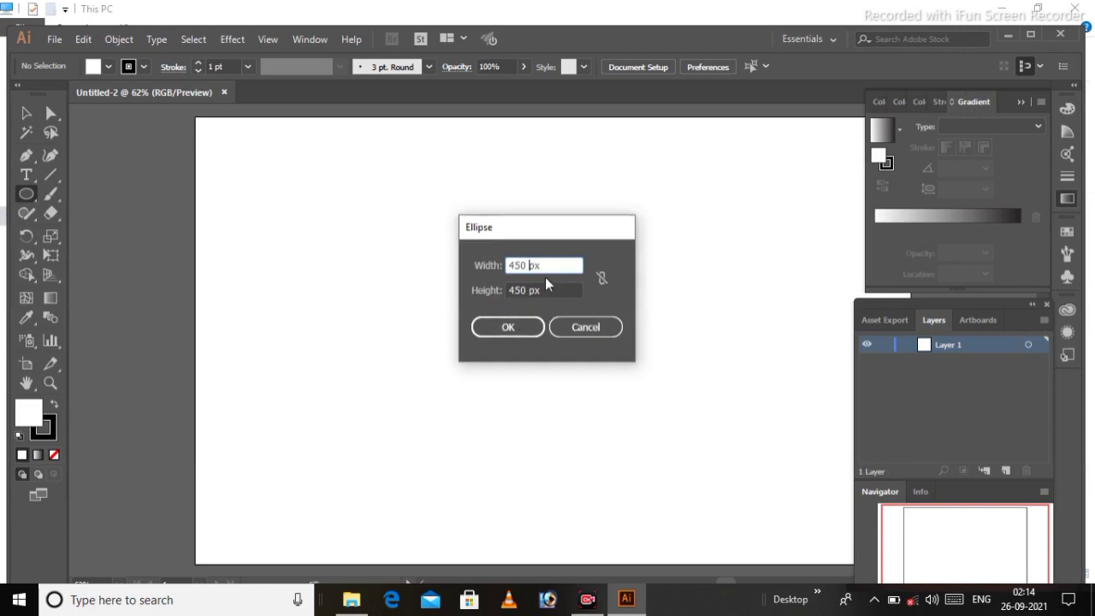
left_click(507, 327)
Step: Make the circle solid black and move it toward the artboard's upper left
left_click(53, 404)
key("v")
mouse_move(555, 367)
left_mouse_down()
mouse_move(368, 224)
mouse_move(419, 271)
left_mouse_up()
left_click(1069, 200)
left_click(1071, 200)
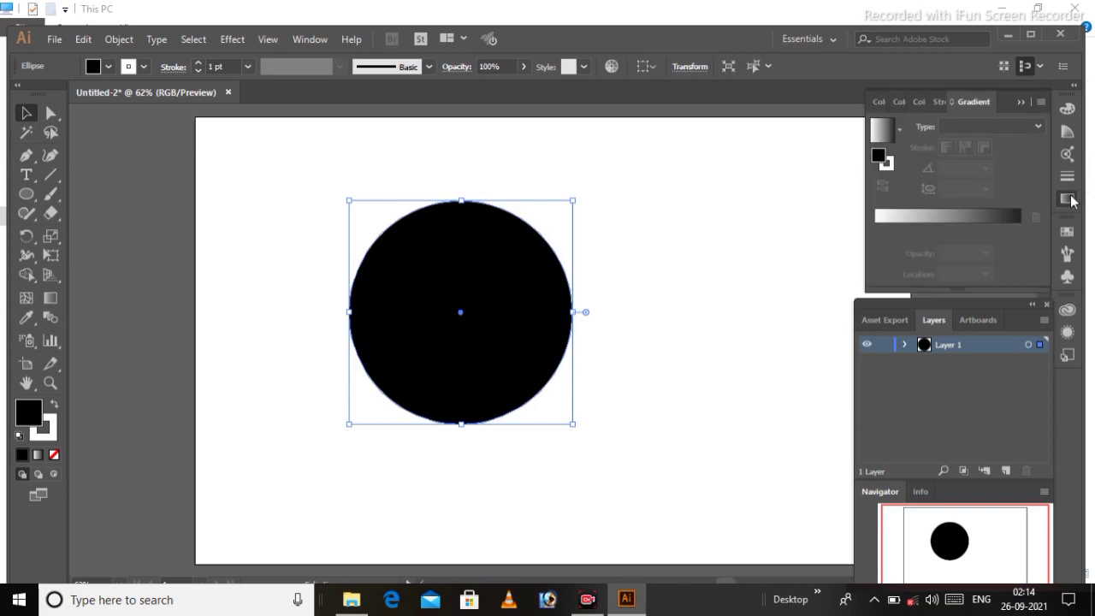
Step: Fill the circle with a linear gradient of dark grey, light grey and grey stops
left_click(885, 132)
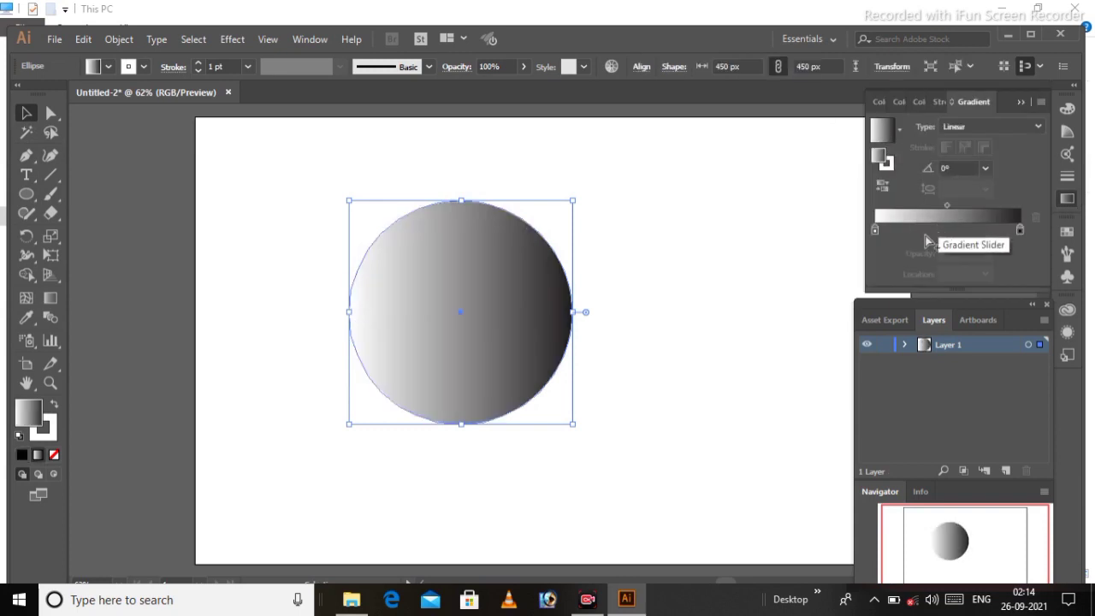
double_click(874, 231)
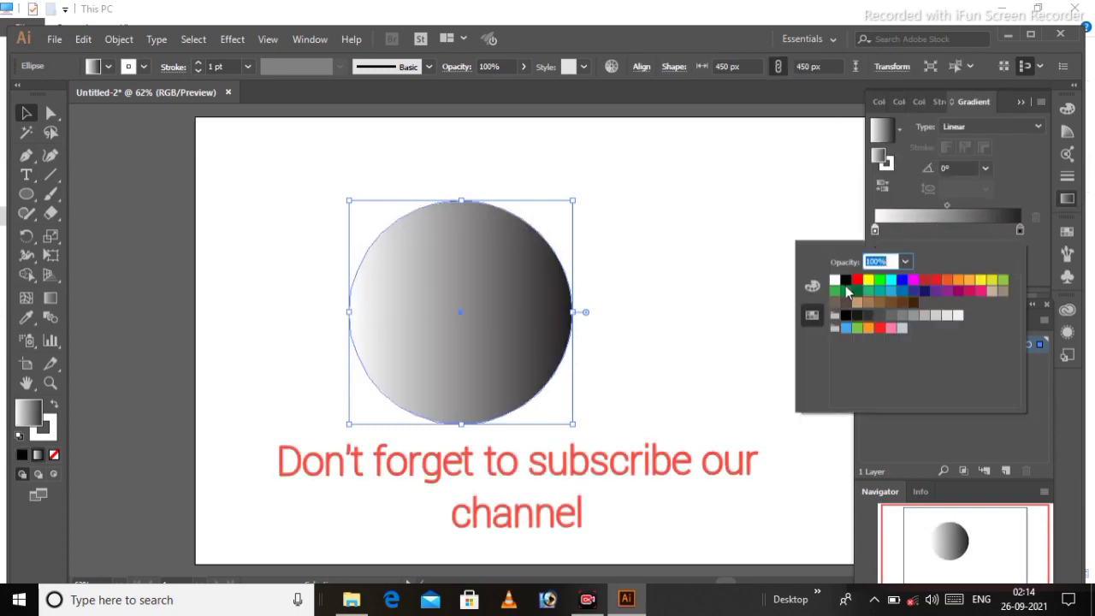
left_click(880, 315)
left_click(915, 230)
double_click(914, 230)
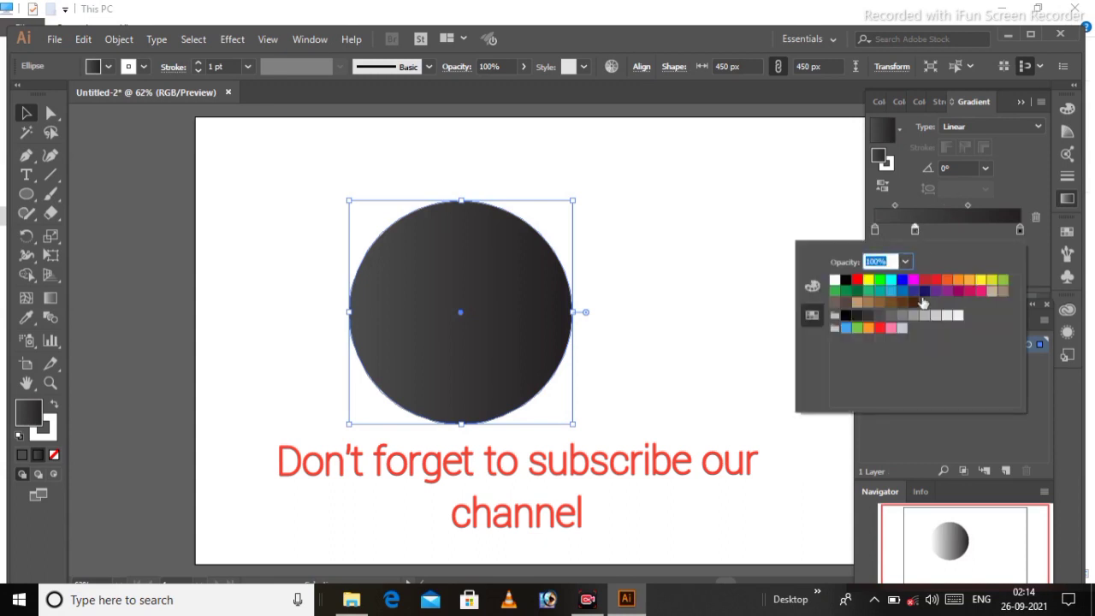
left_click(913, 314)
double_click(985, 229)
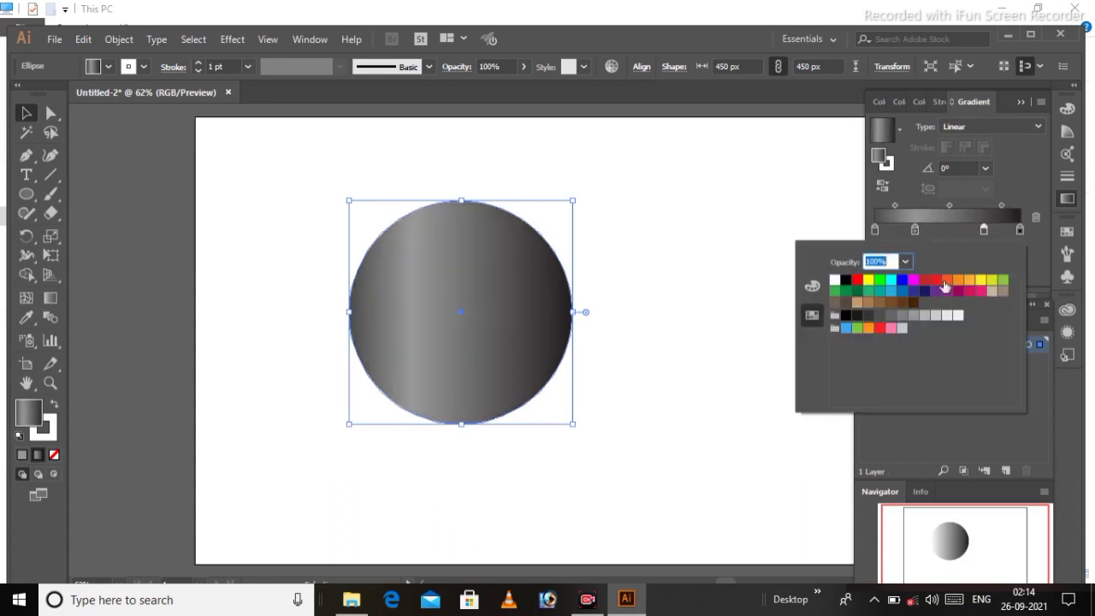
left_click(902, 315)
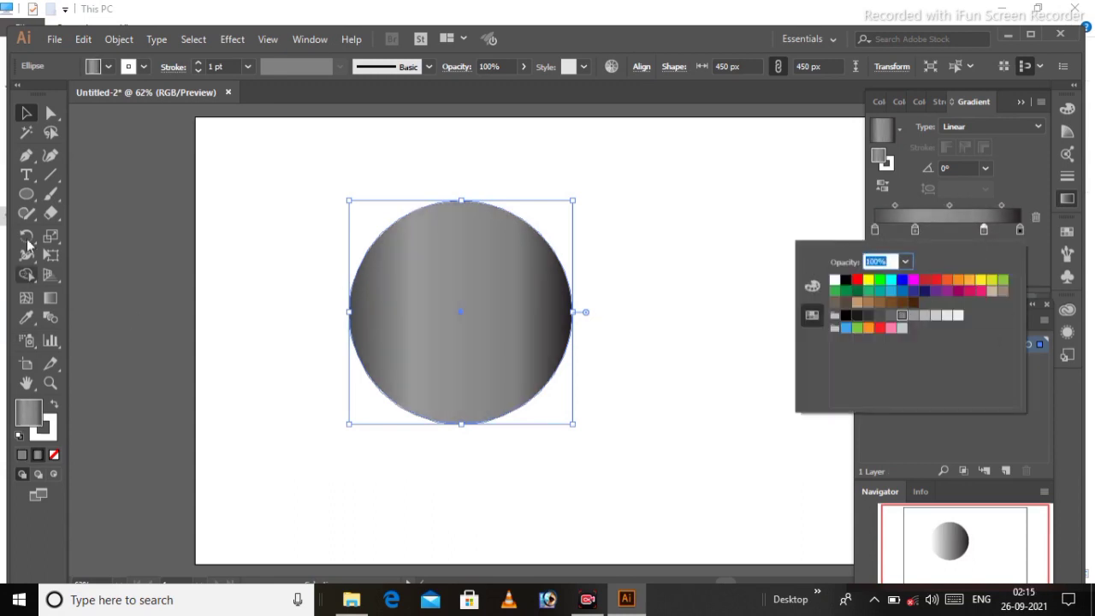
left_click(394, 346)
Step: Angle the gradient diagonally at about 25° across the circle and zoom to 100%
left_click(50, 298)
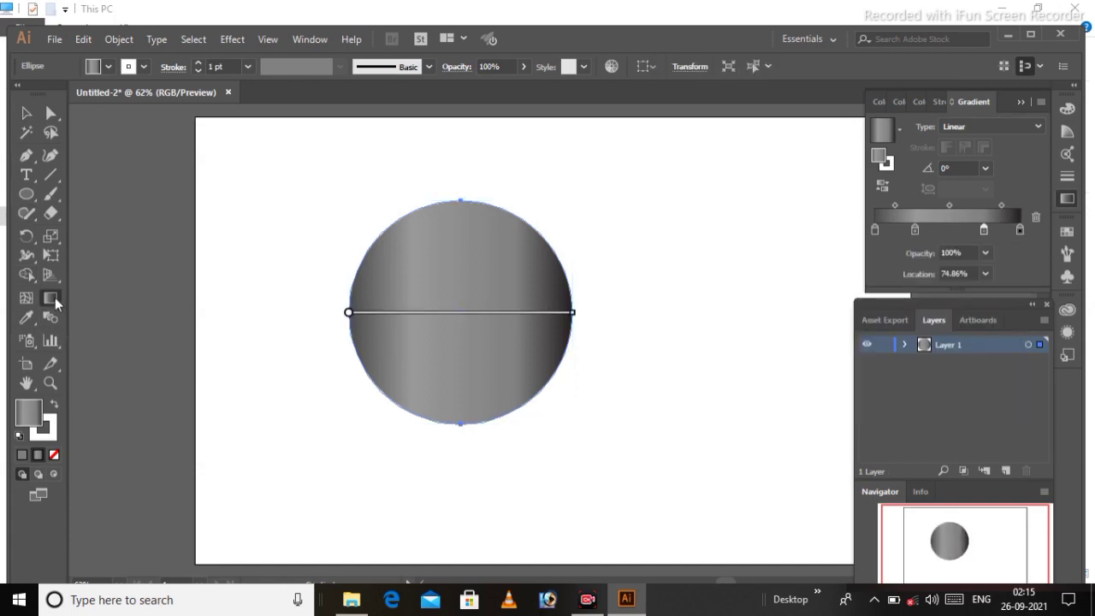
left_click_drag(396, 341, 554, 270)
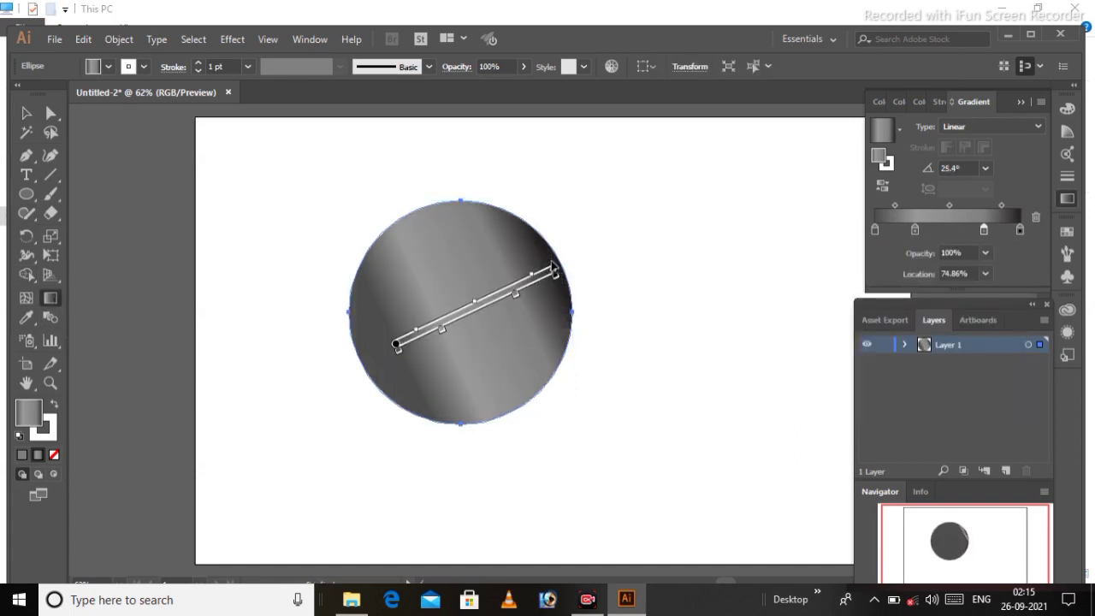
key("v")
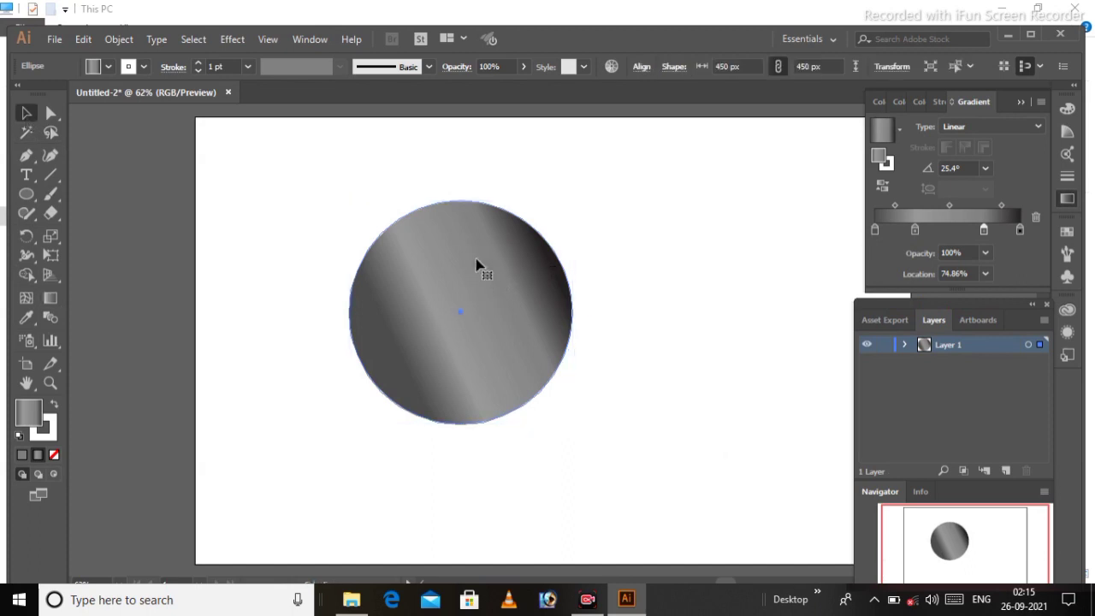
key("ctrl+1")
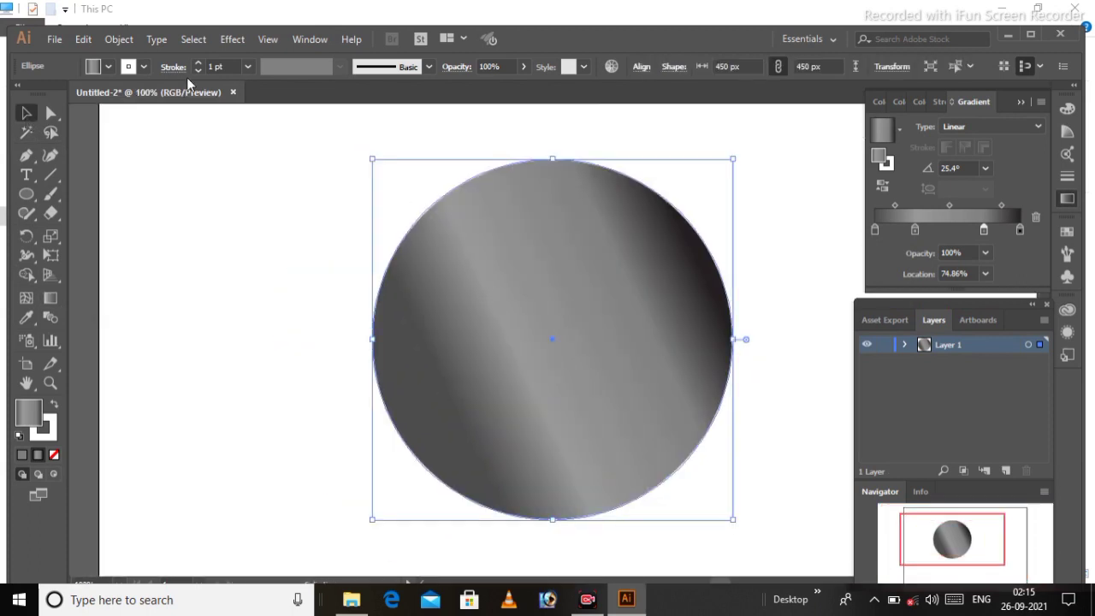
left_click(118, 39)
mouse_move(253, 339)
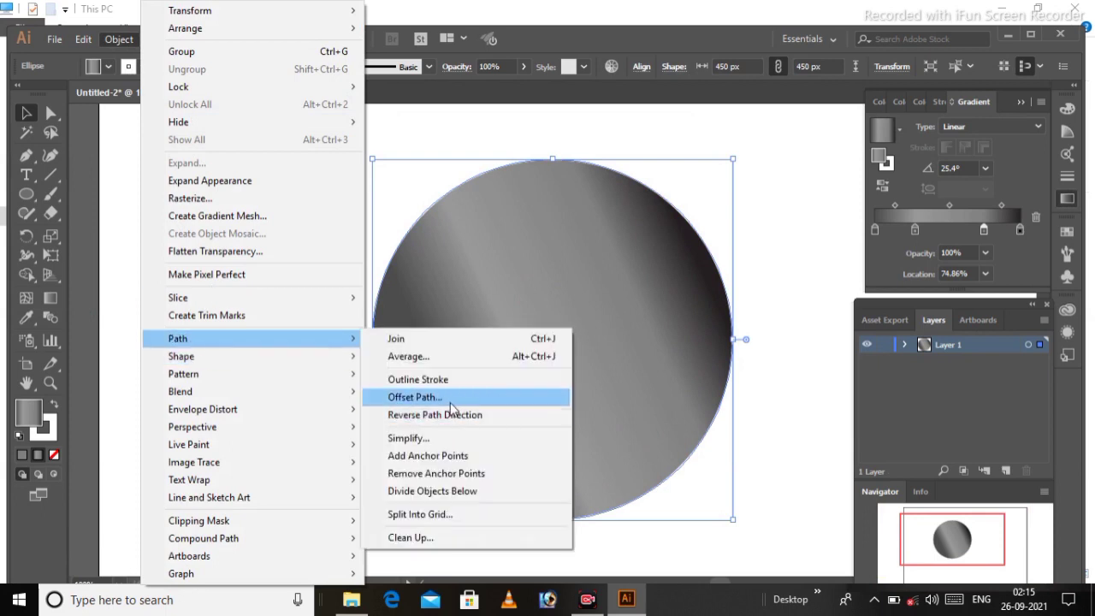
Step: Create a 1 px outward Offset Path copy of the metallic circle
left_click(451, 400)
left_click(582, 450)
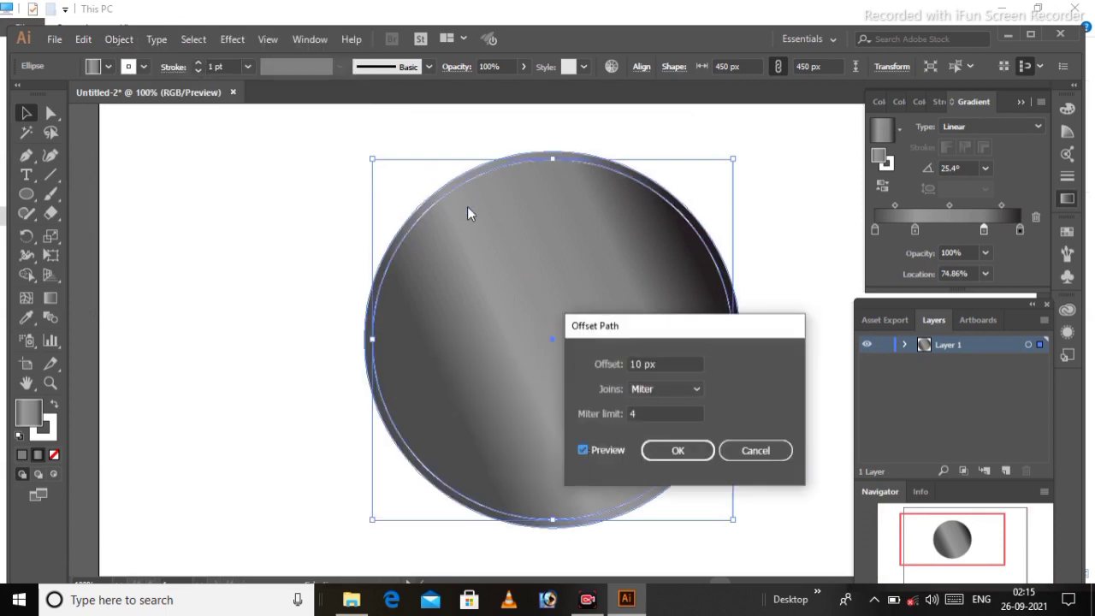
left_click(594, 366)
key("Down")
key("Down")
key("Down")
key("Down")
key("Down")
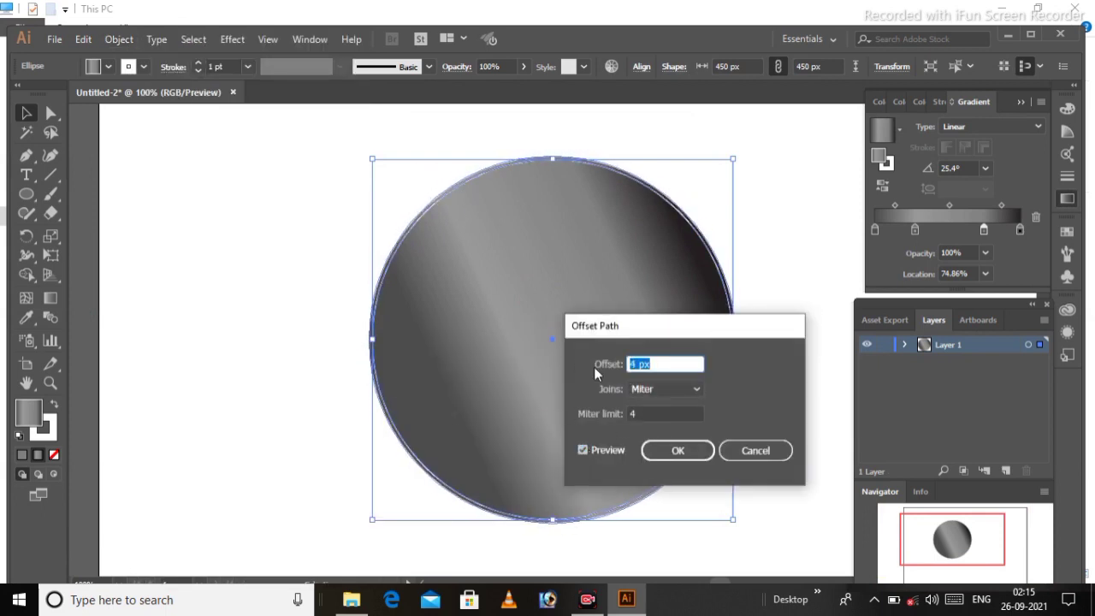
key("Down")
key("Down")
key("Down")
key("Down")
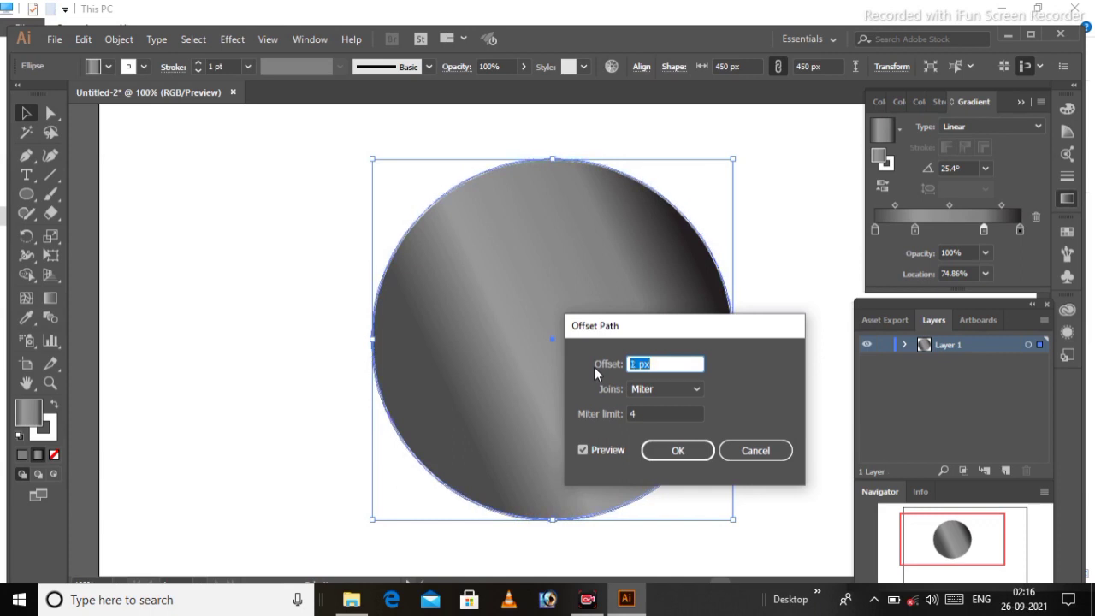
left_click(677, 450)
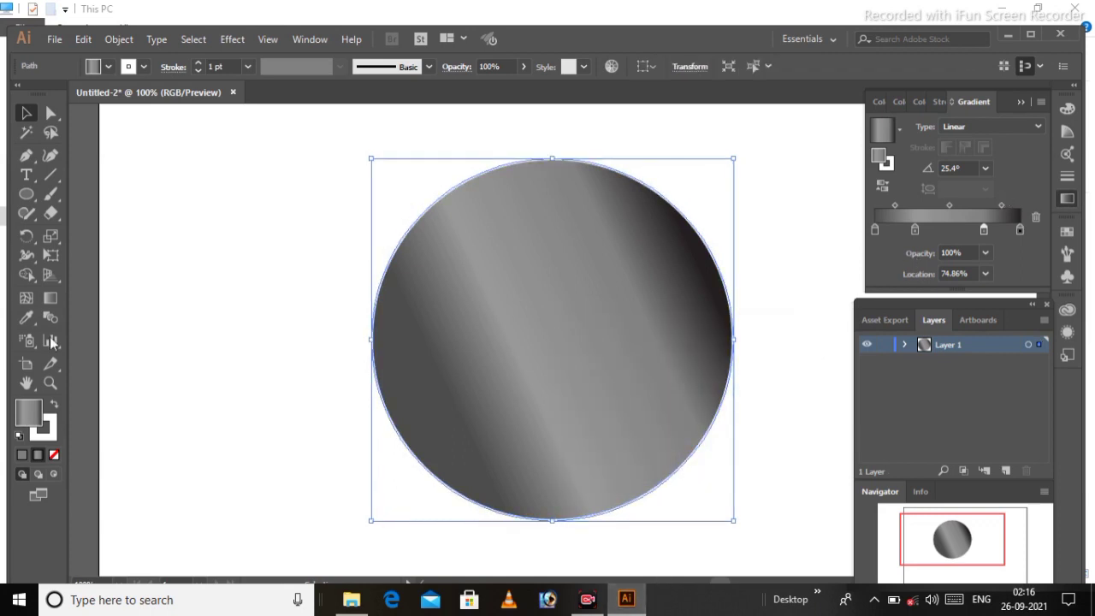
Step: Set the stroke colour to black and reselect the metallic circle
double_click(49, 426)
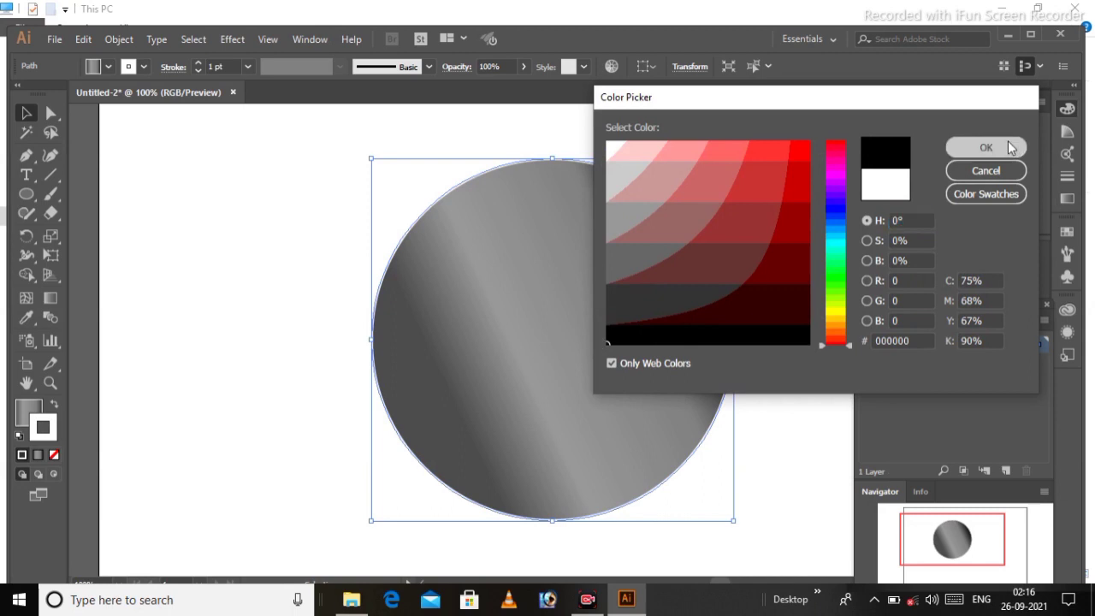
left_click(941, 146)
left_click(522, 315)
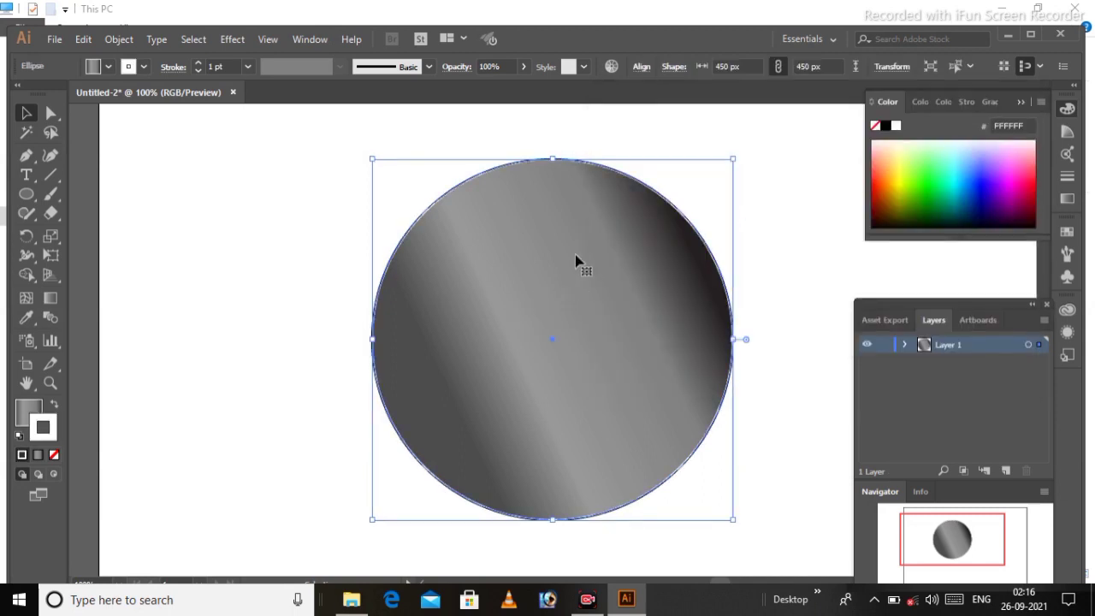
key("ctrl+plus")
key("ctrl+plus")
key("ctrl+minus")
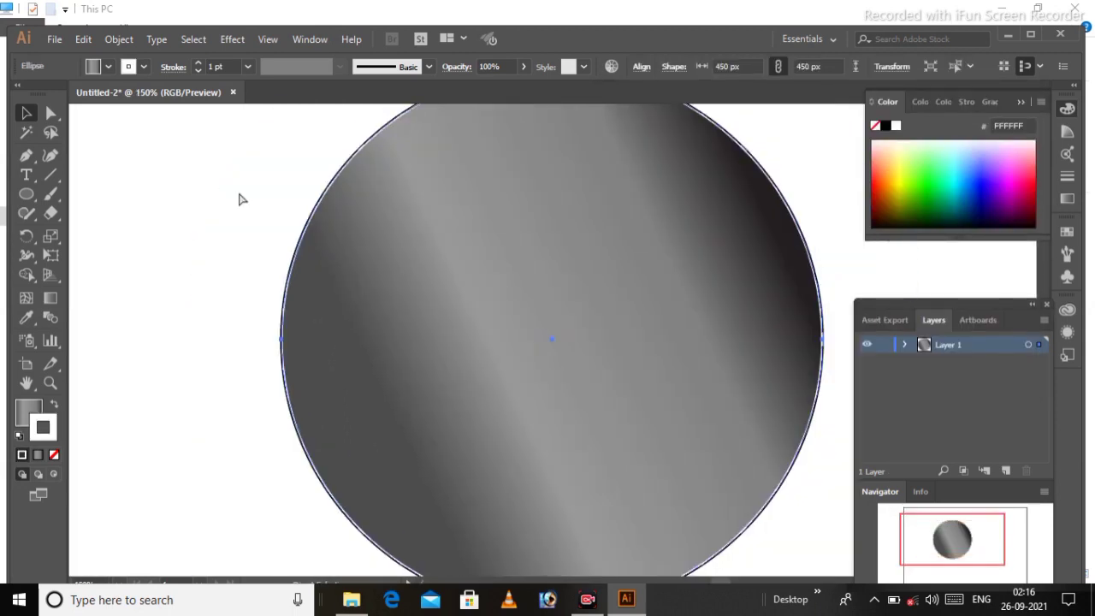
key("ctrl+minus")
key("ctrl+minus")
key("ctrl+minus")
key("ctrl+plus")
Step: Offset the metallic circle by -28 px to create an inner circle
left_click(119, 38)
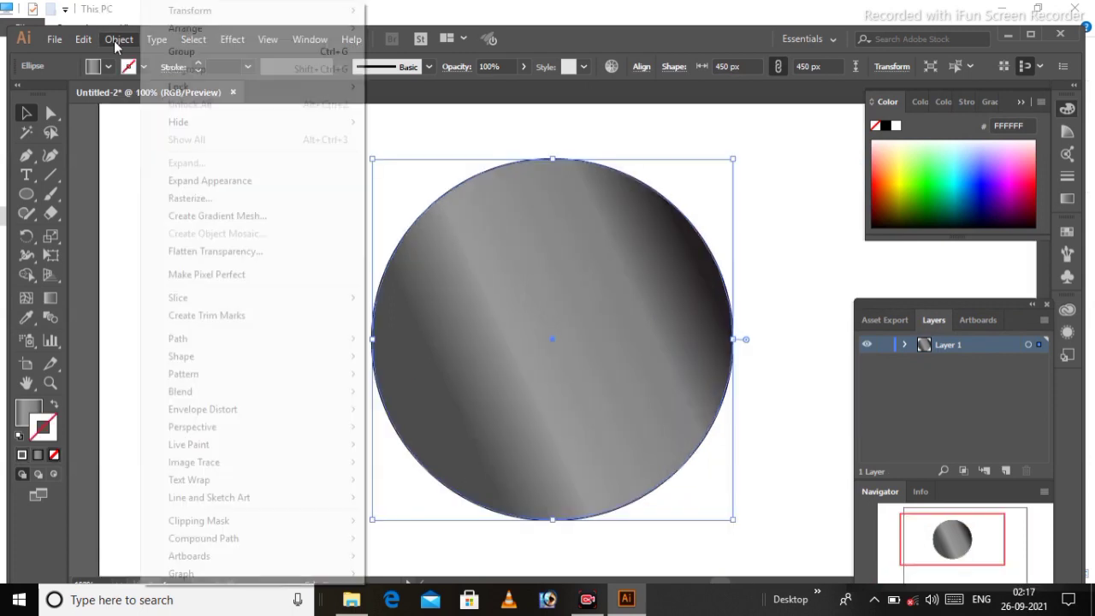
left_click(415, 397)
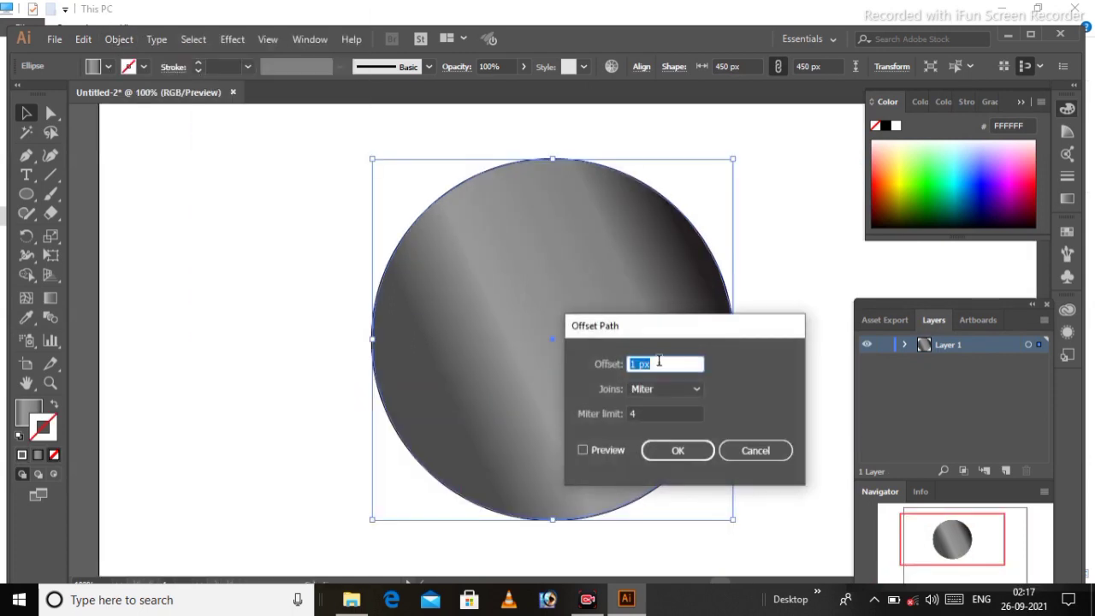
left_click(582, 449)
left_click(612, 369)
key("Down")
key("Down")
key("Down")
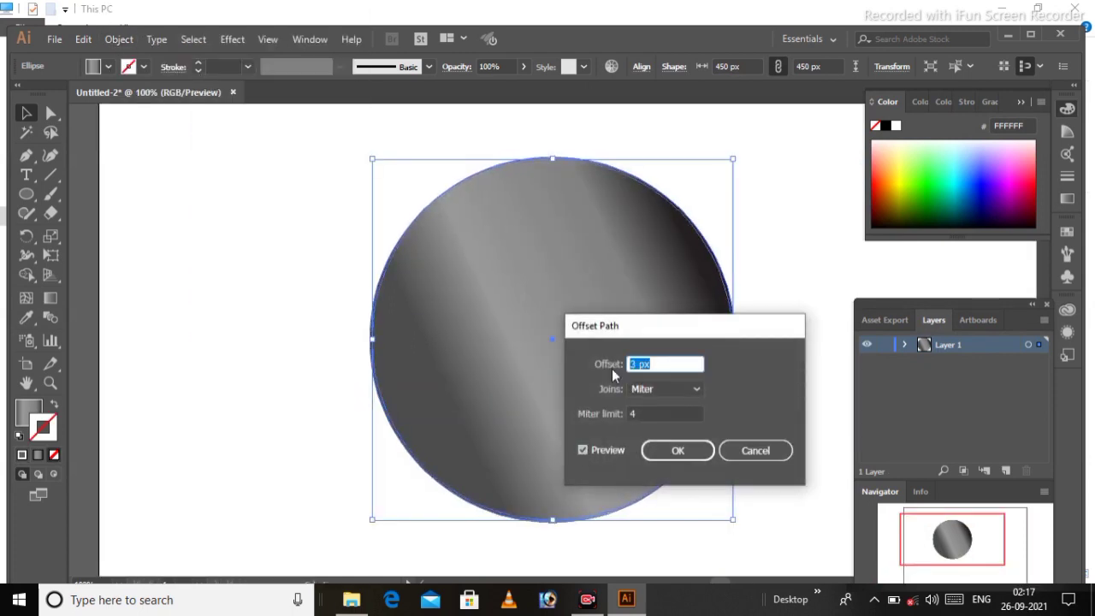
key("Down")
key("Down")
key("Down")
key("Down")
key("Down")
key("Down")
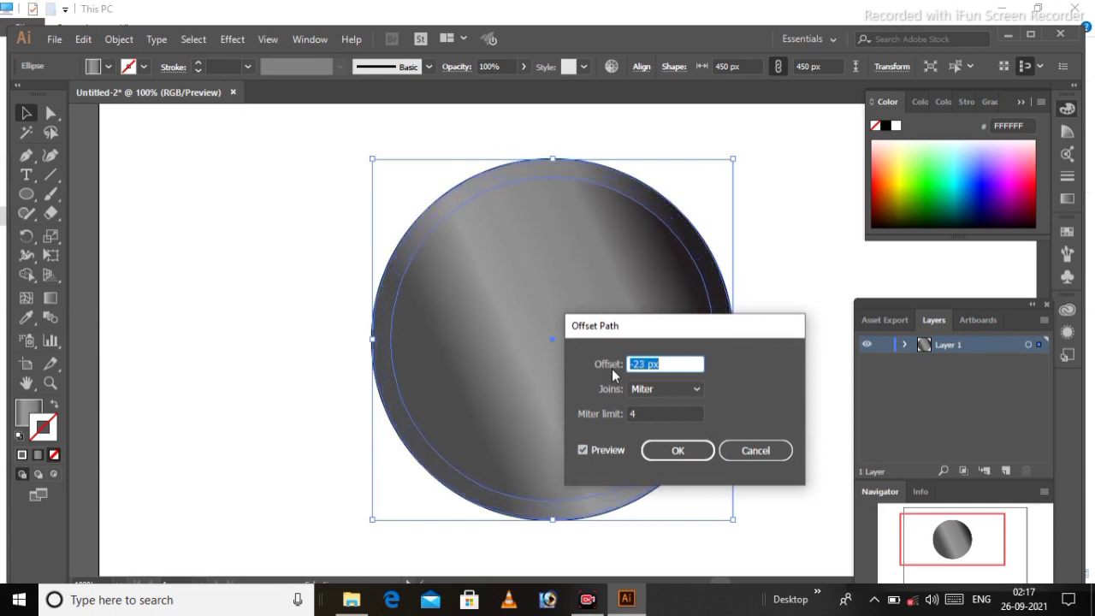
key("Down")
key("Down")
key("Down")
key("Down")
key("Down")
key("Down")
left_click(678, 450)
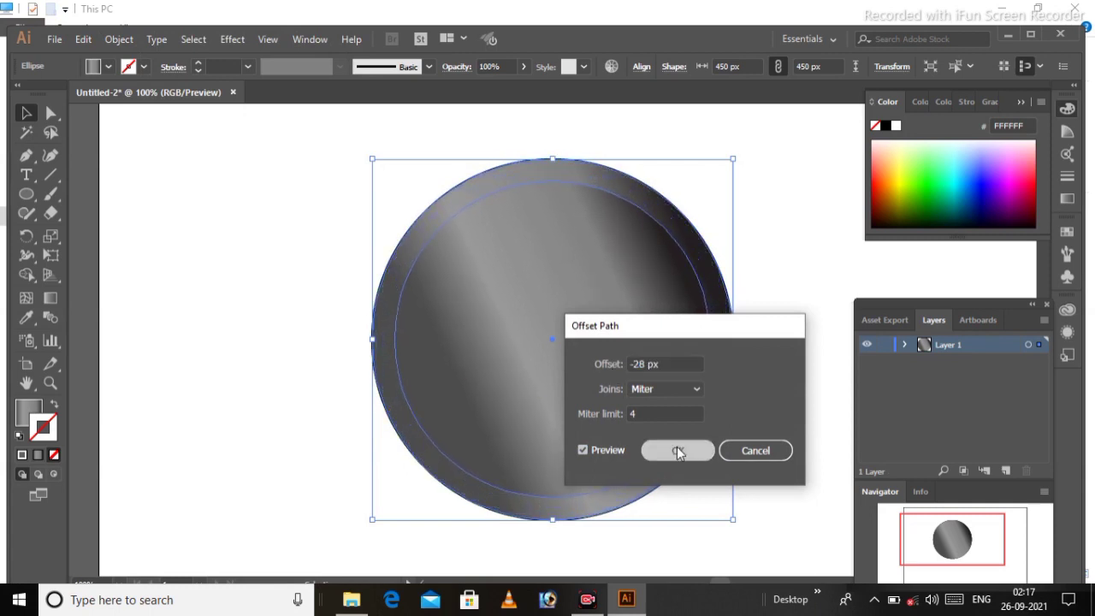
left_click(50, 299)
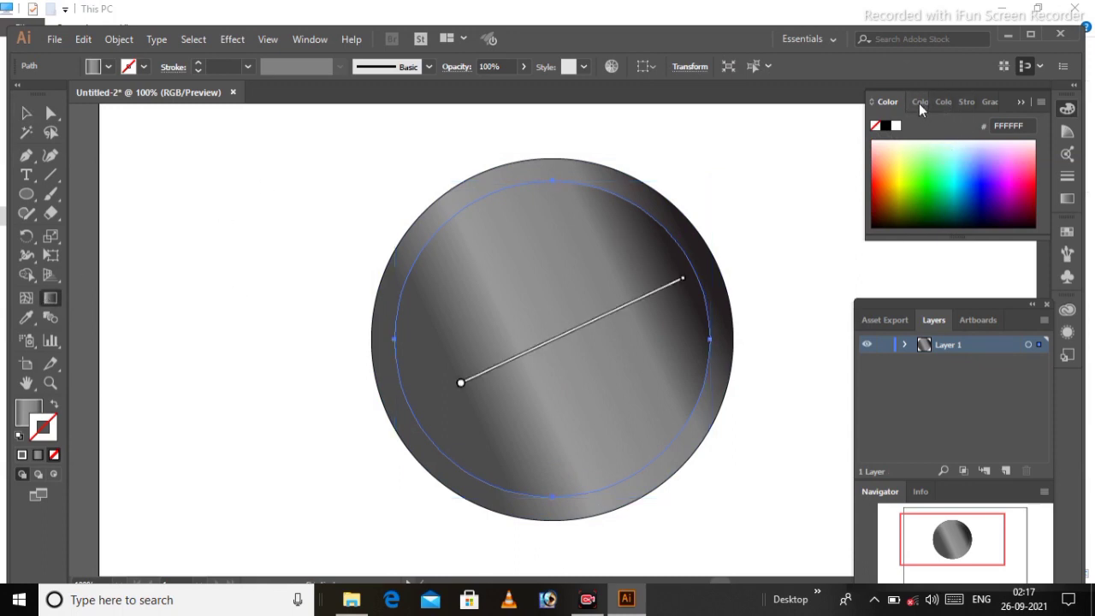
Step: Replace the inner circle's gradient with a flat medium grey from the Color Picker
key("ctrl+F9")
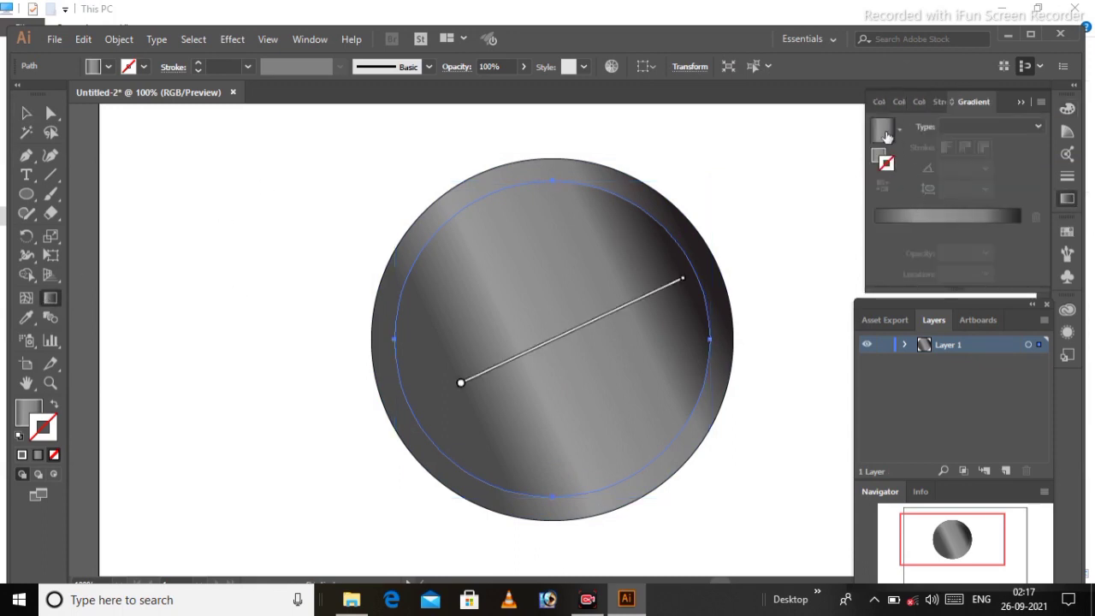
left_click(885, 133)
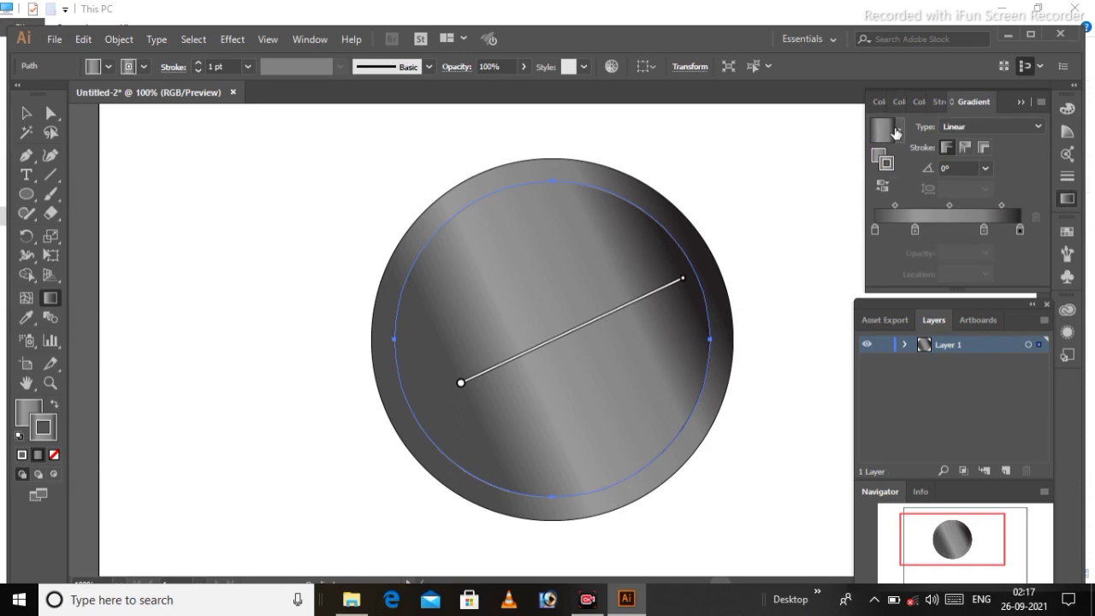
double_click(879, 163)
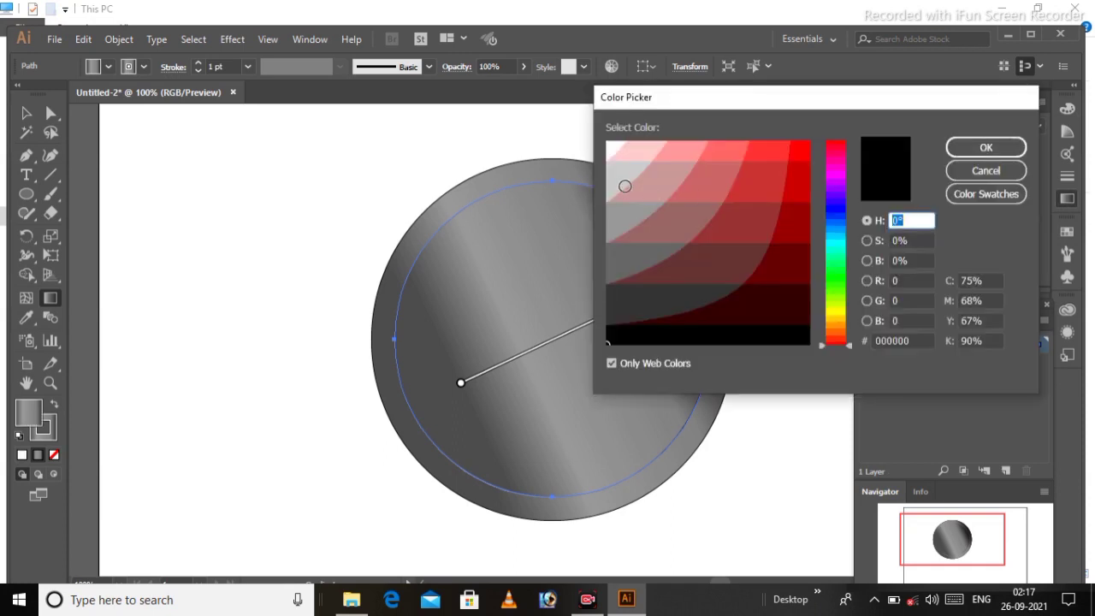
mouse_move(625, 186)
left_mouse_down()
mouse_move(609, 182)
mouse_move(608, 223)
left_mouse_up()
left_click(985, 147)
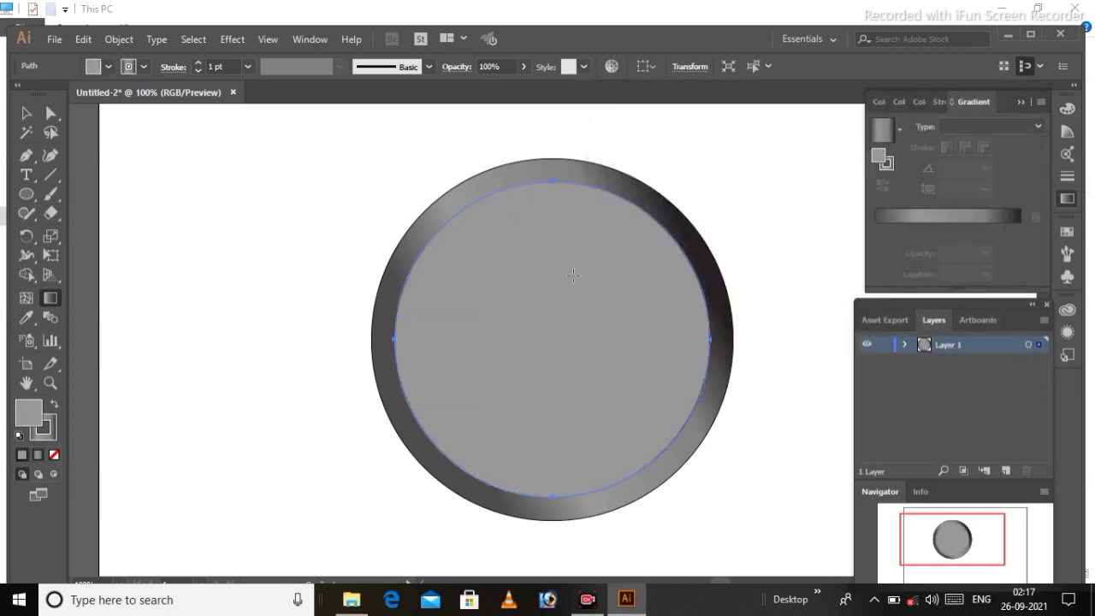
Step: Make a -2 px Offset Path copy just inside the grey inner circle
key("v")
left_click(119, 39)
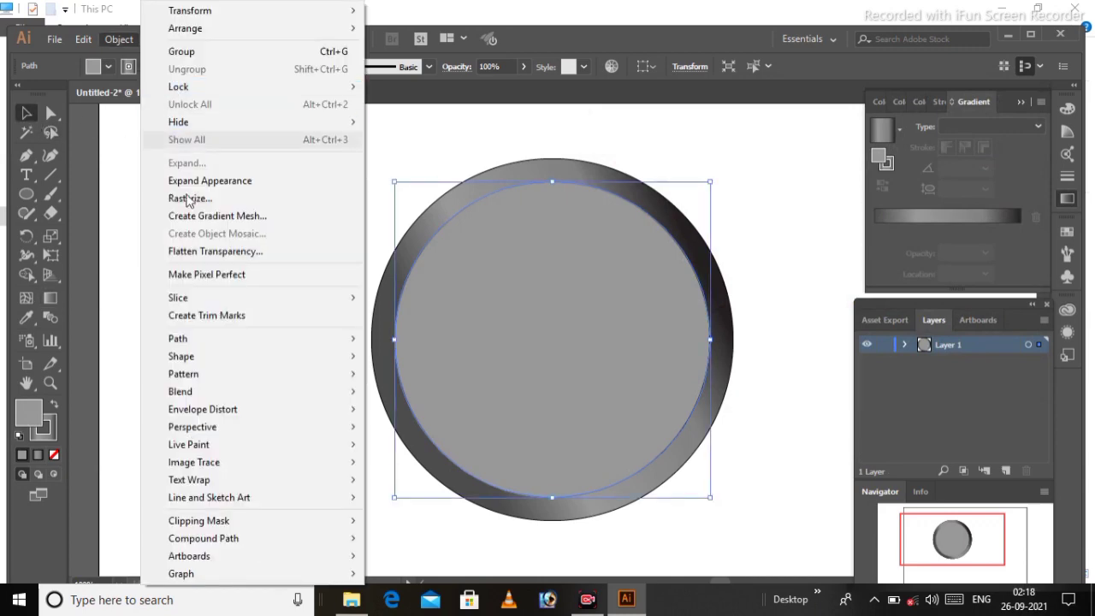
left_click(410, 395)
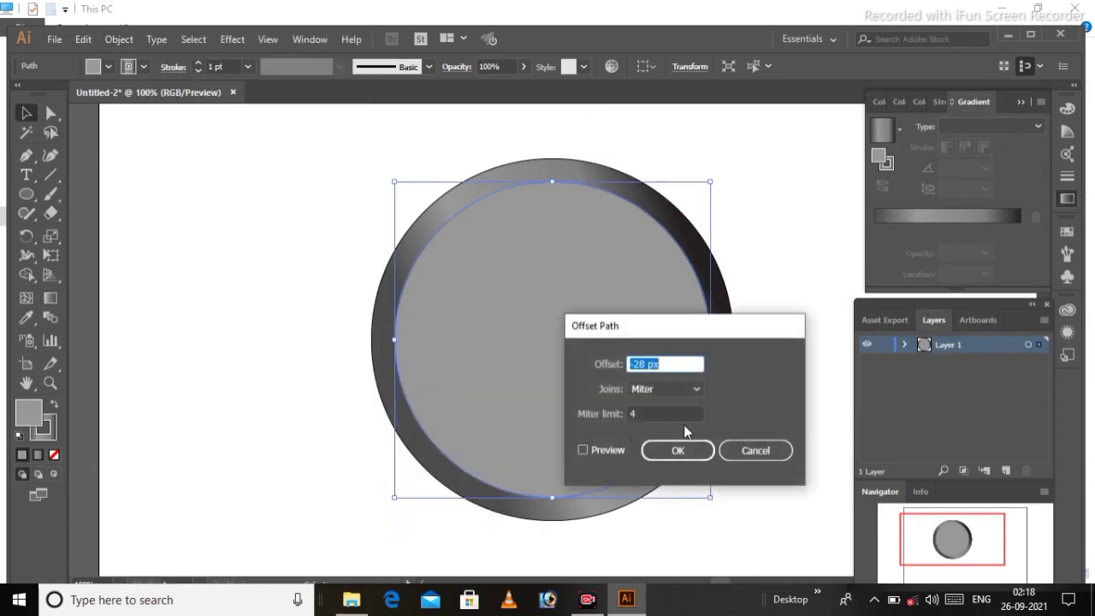
left_click(582, 451)
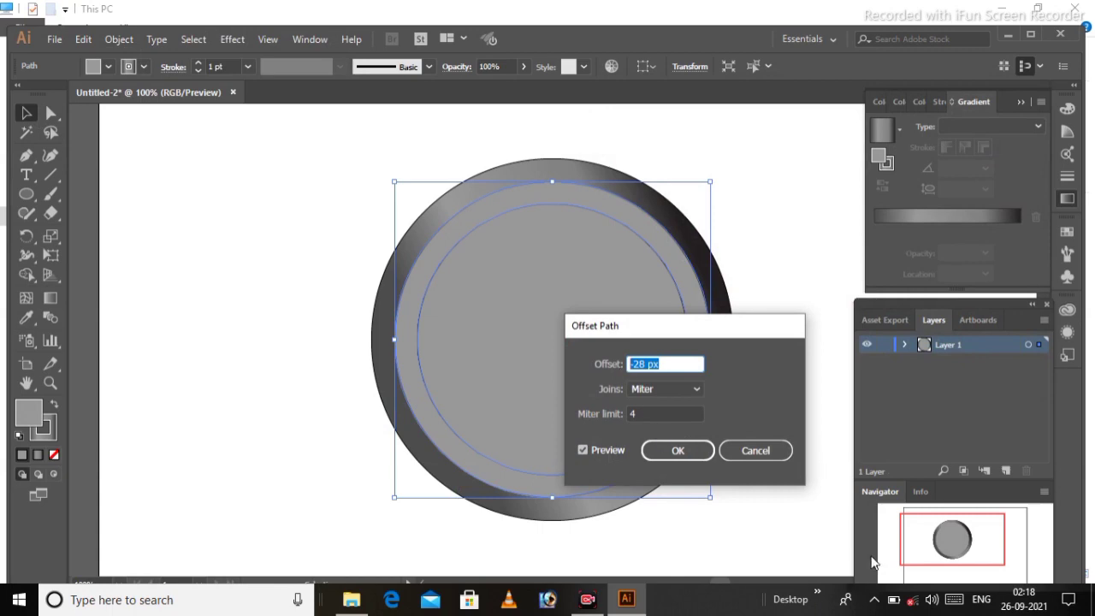
key("Up")
key("Up")
key("Up")
key("Up")
key("Up")
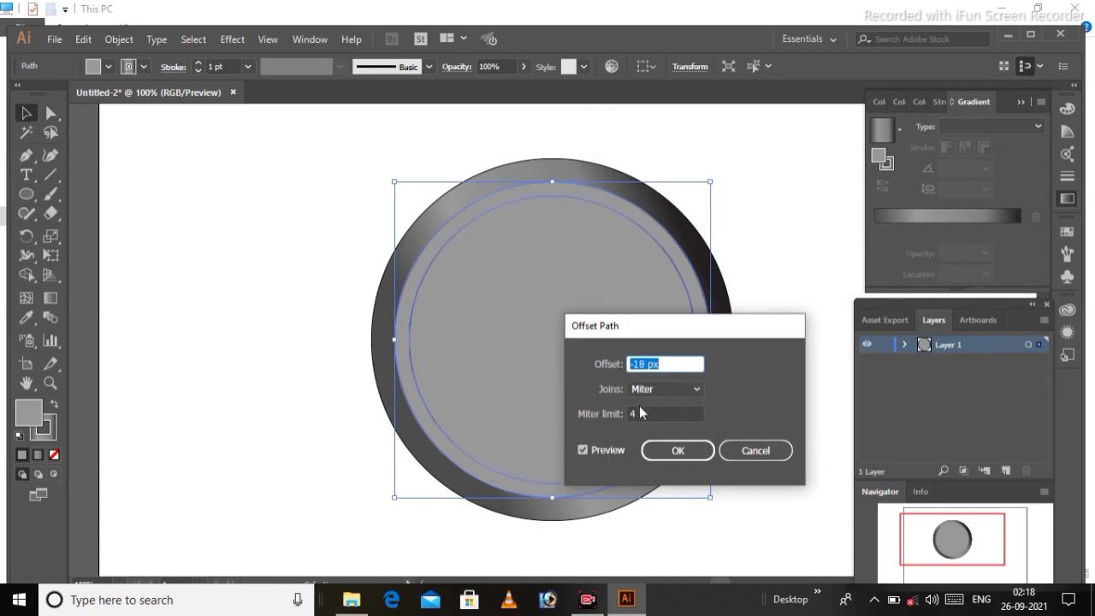
key("Up")
key("Up")
key("Up")
key("Up")
key("Up")
key("Up")
key("Up")
key("Up")
key("Up")
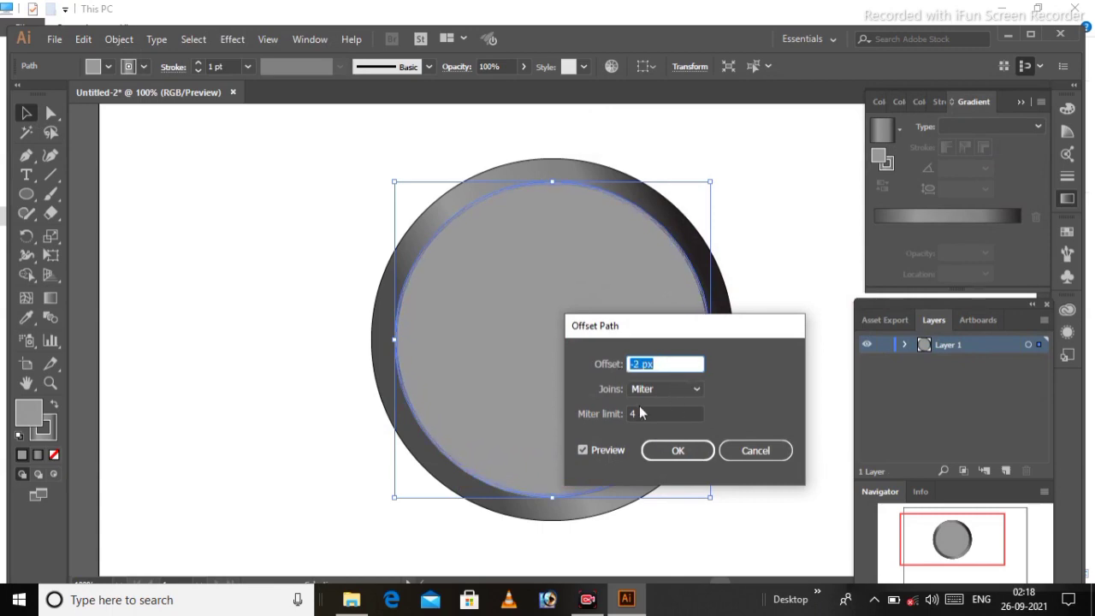
left_click(676, 450)
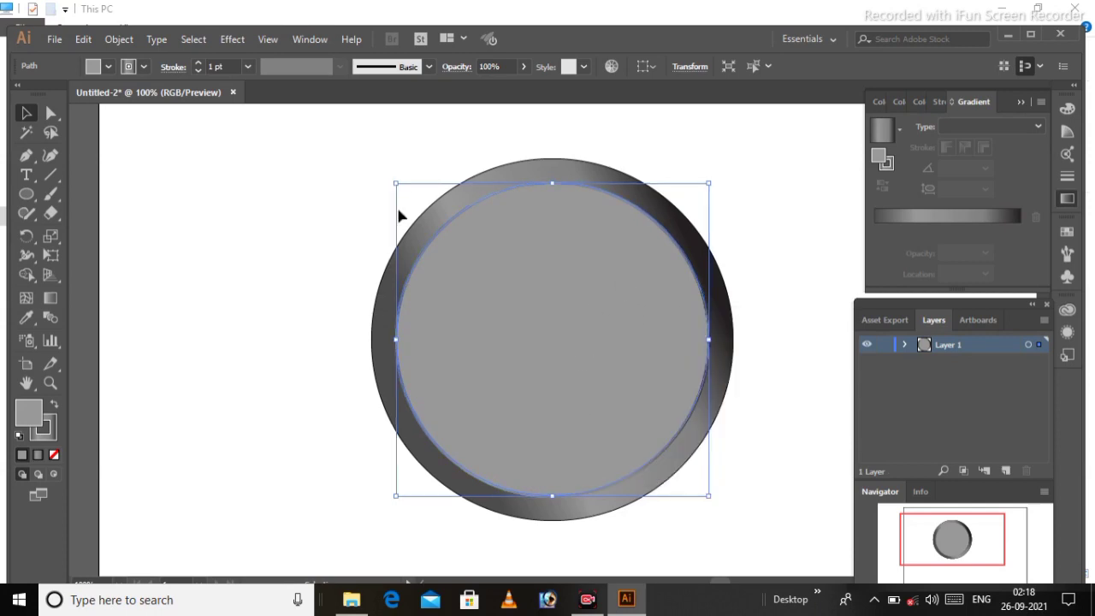
key("ctrl+plus")
key("ctrl+plus")
key("ctrl+plus")
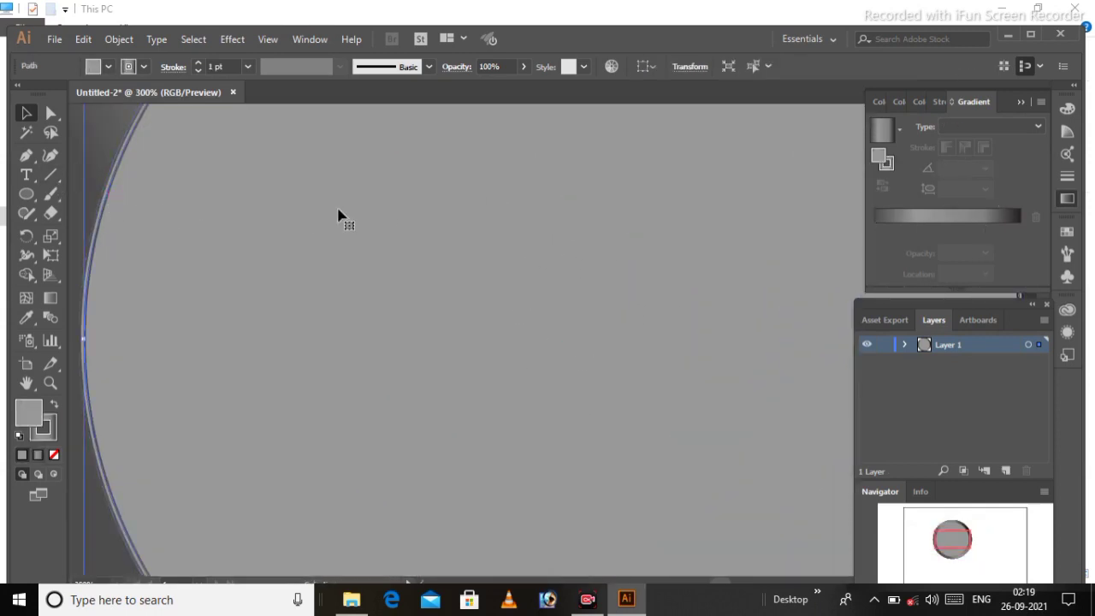
Step: Give the inset circle a solid black fill and no stroke, then deselect
key("ctrl+minus")
key("ctrl+minus")
left_click(884, 156)
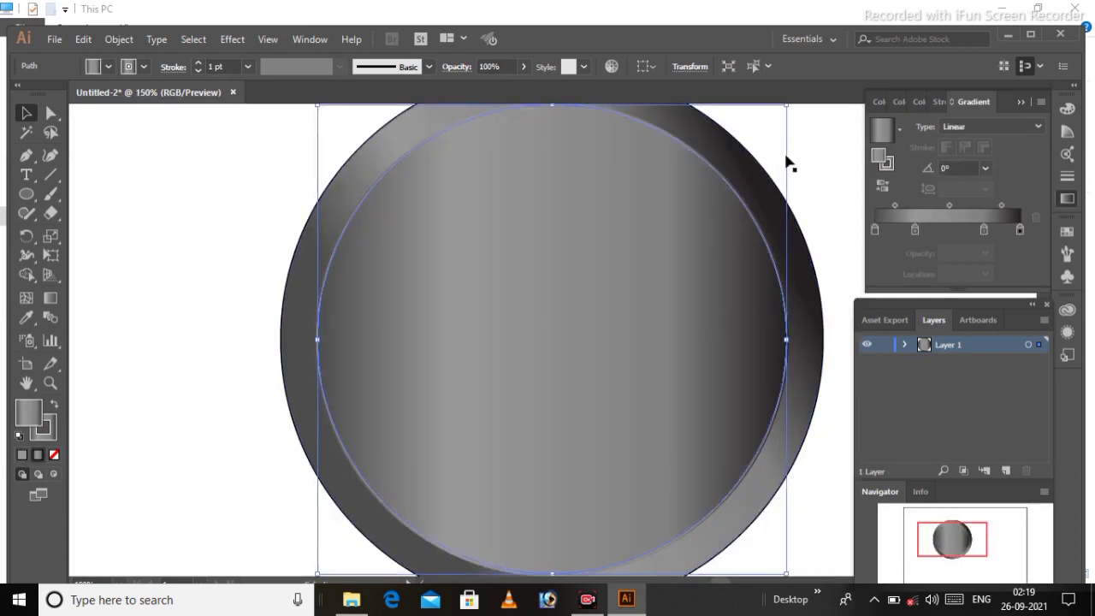
double_click(880, 159)
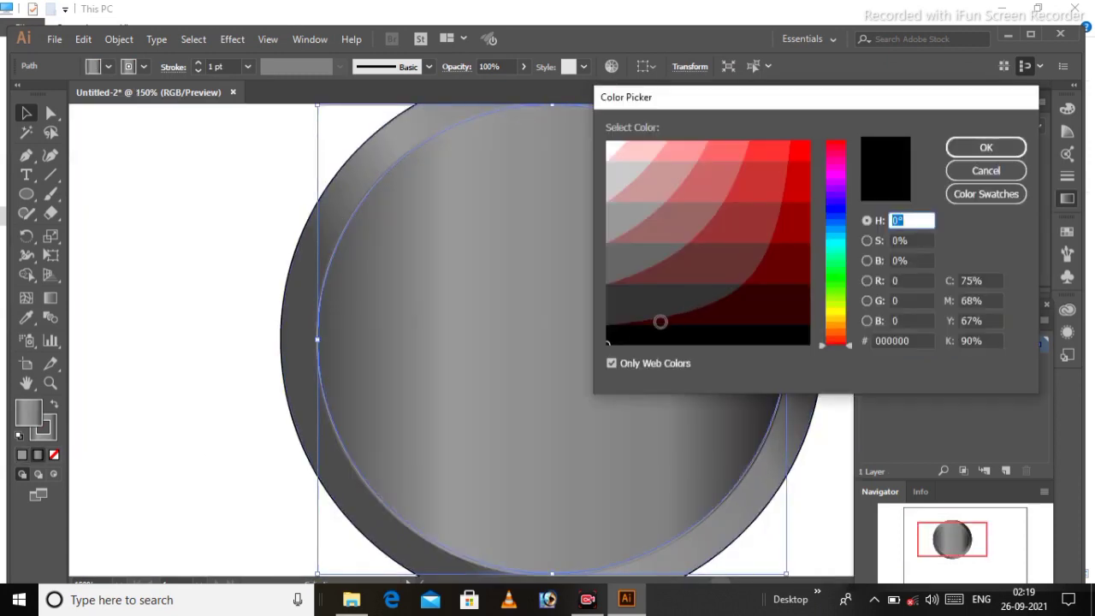
left_click(960, 147)
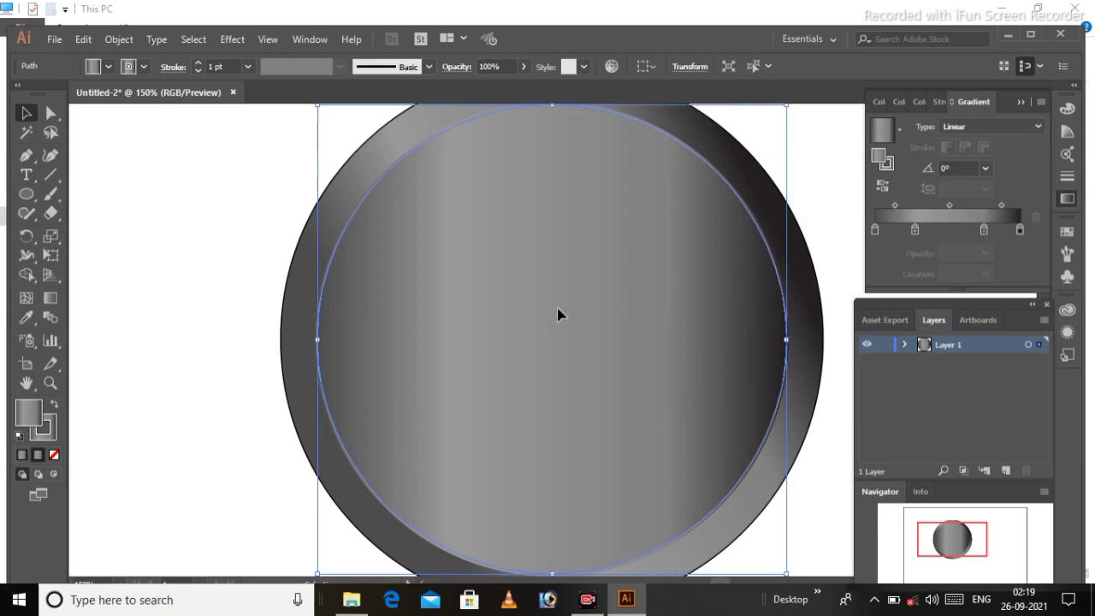
double_click(30, 415)
left_click(984, 145)
key("slash")
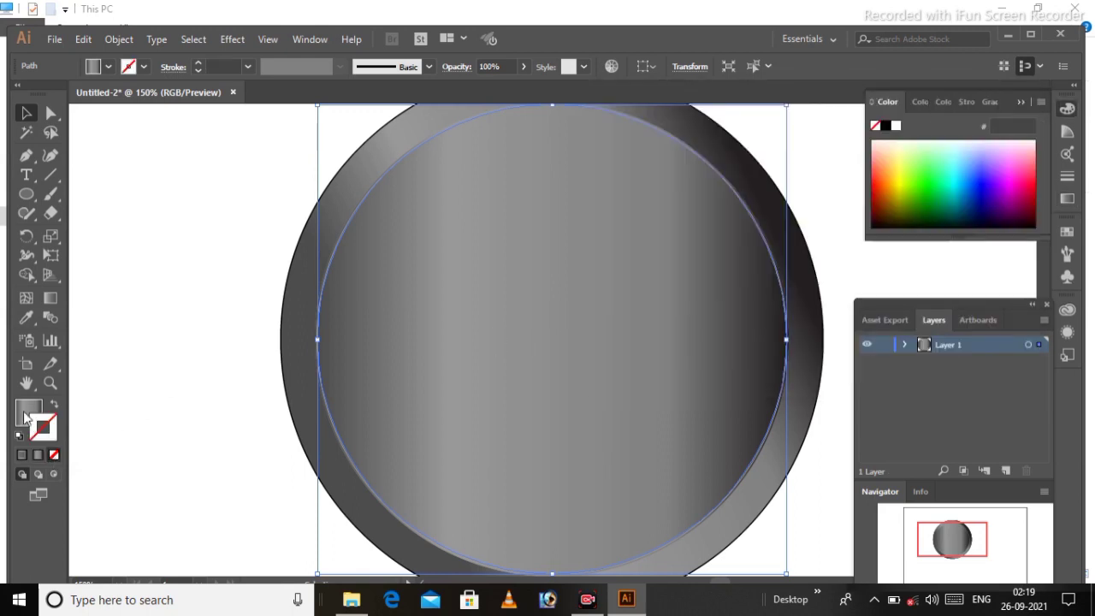
left_click(885, 126)
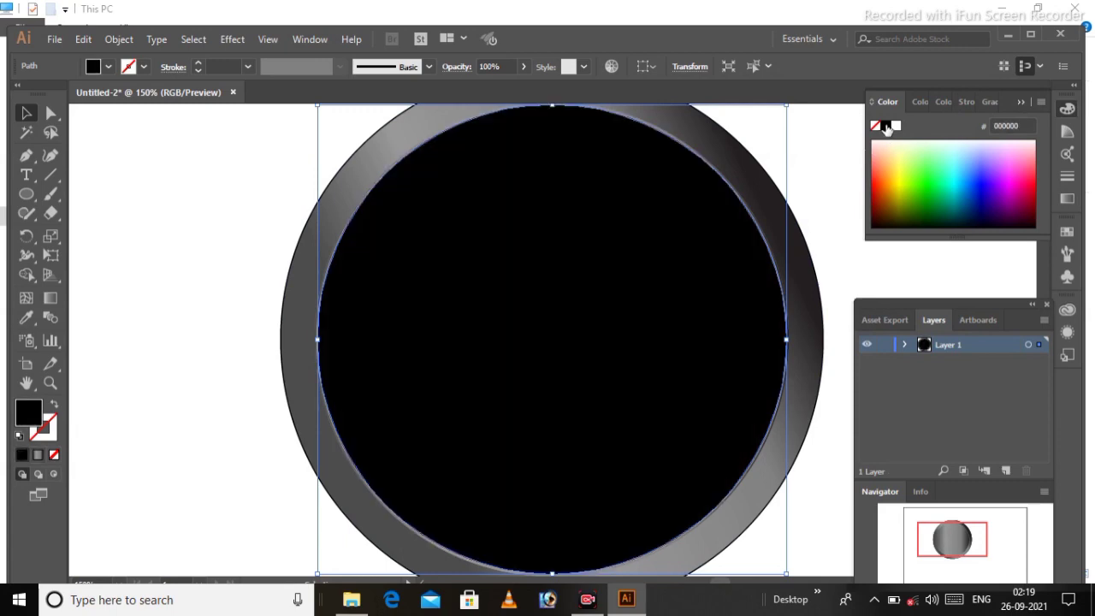
left_click(821, 267)
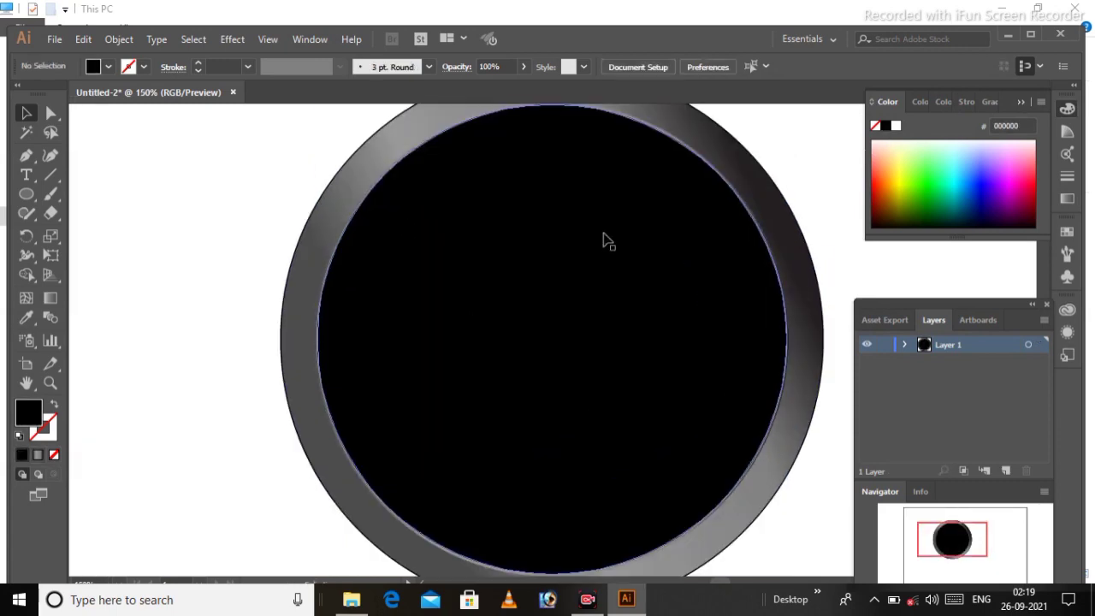
Step: Select the black disc and make a -9 px Offset Path copy inside it
left_click(549, 292)
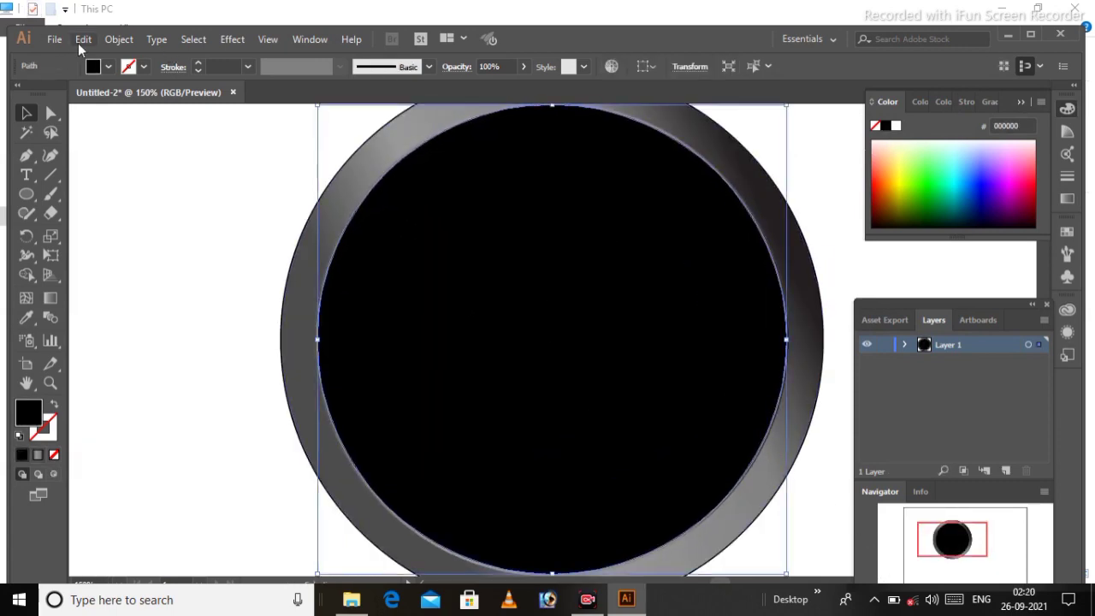
left_click(118, 39)
left_click(479, 393)
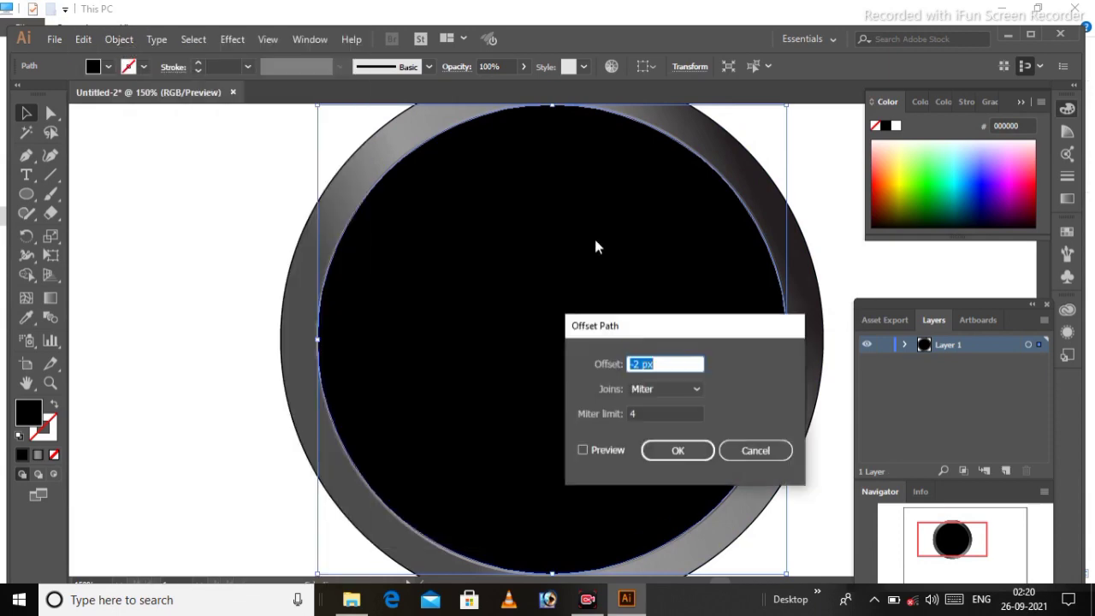
left_click(582, 450)
left_click(606, 362)
key("Down")
key("Down")
key("Down")
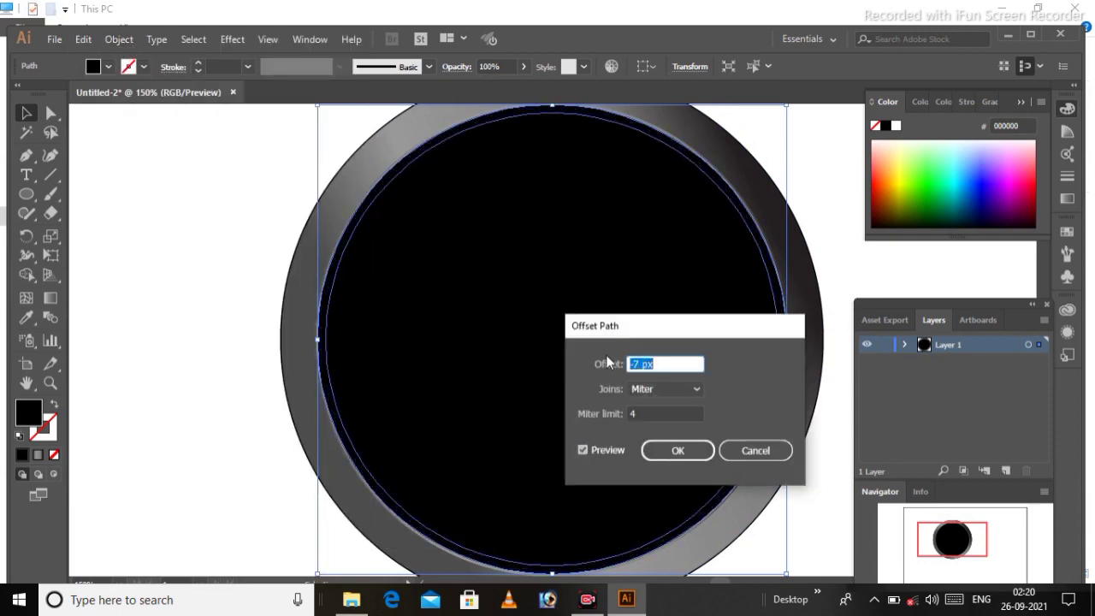
key("Down")
key("Down")
key("Down")
key("Down")
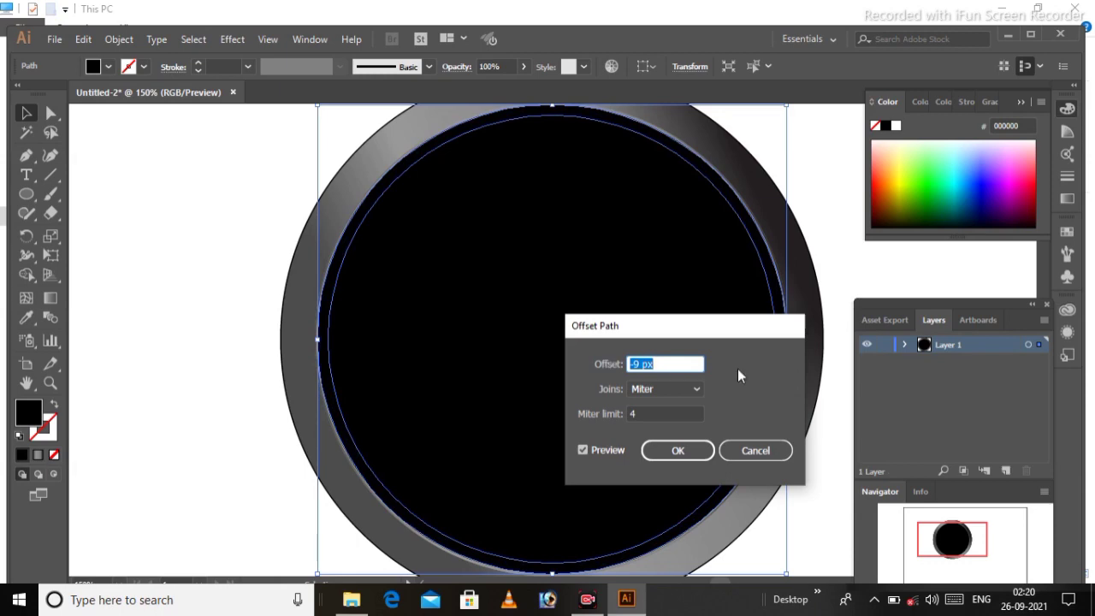
left_click(677, 451)
left_click(675, 456)
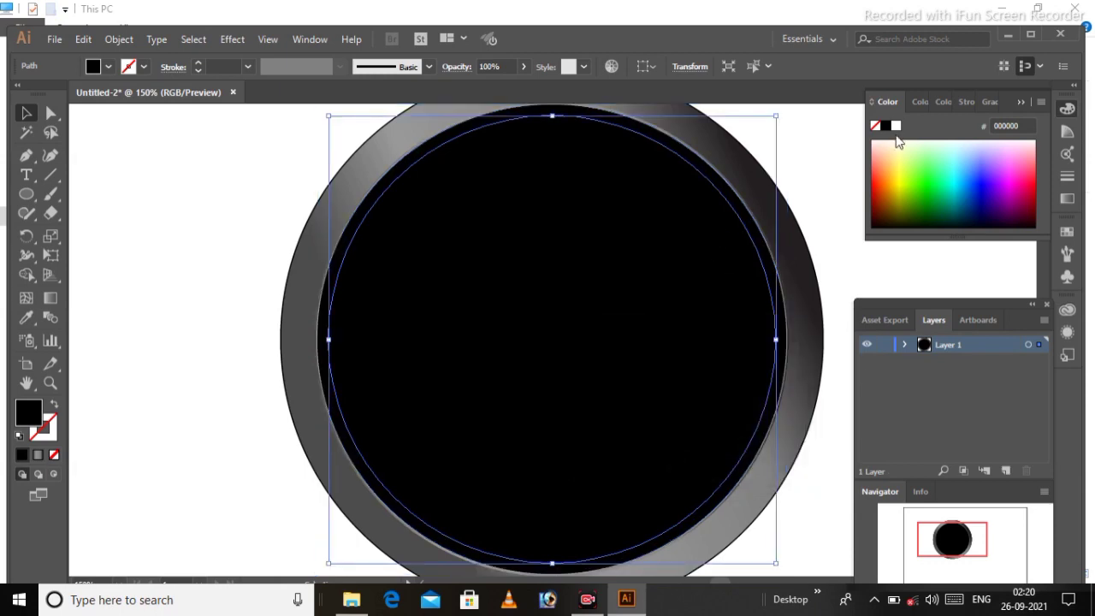
Step: Apply a linear grey gradient, trying 18°, 30° and radial before returning to linear
left_click(1068, 198)
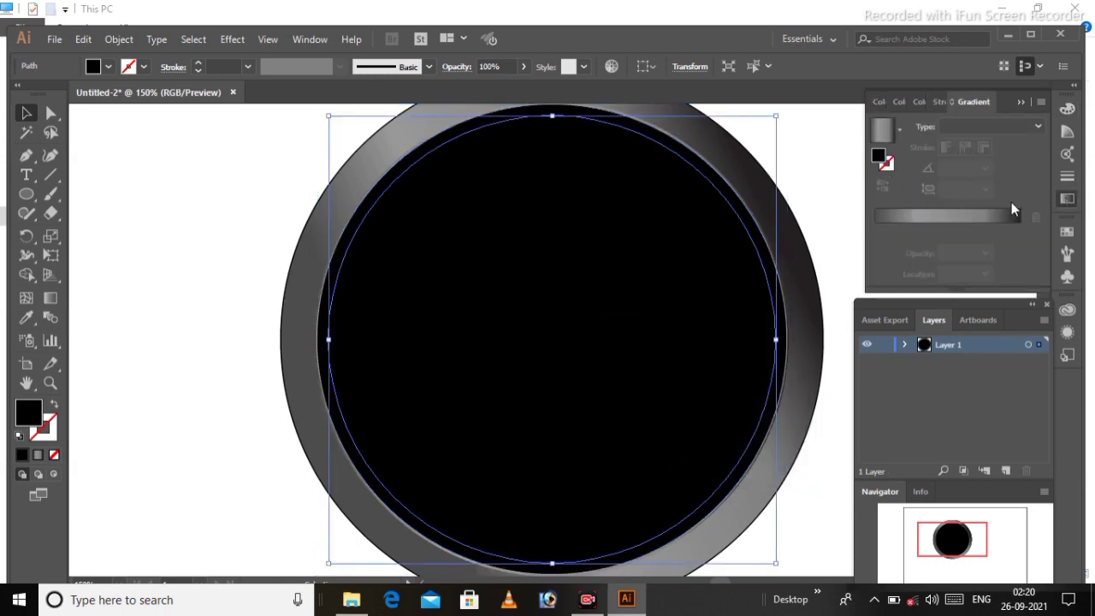
left_click(887, 130)
left_click(966, 169)
type("18")
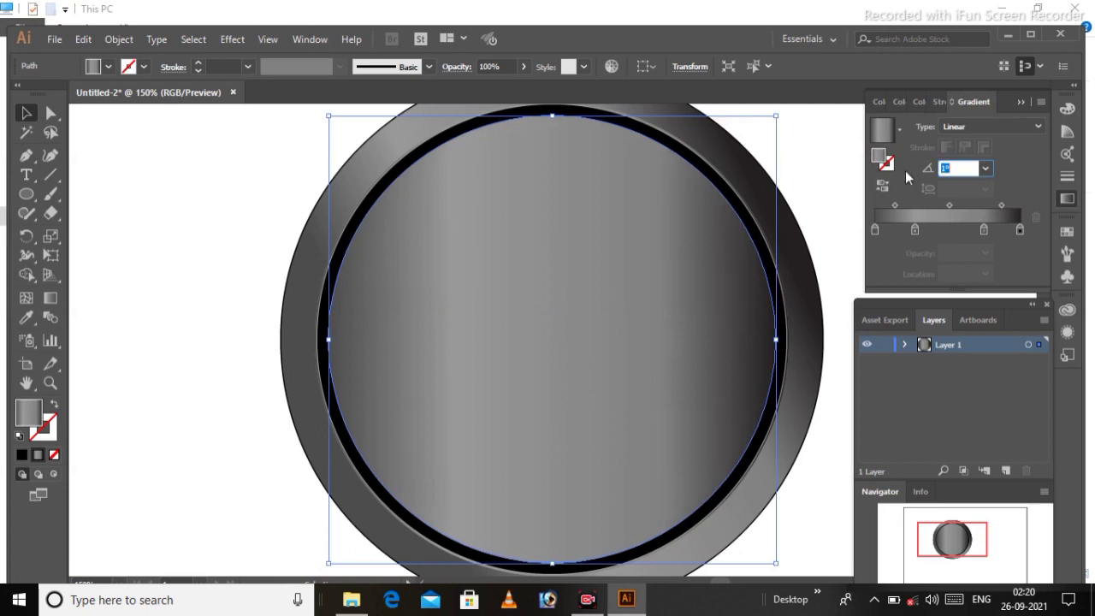
key("Return")
type("30")
key("Return")
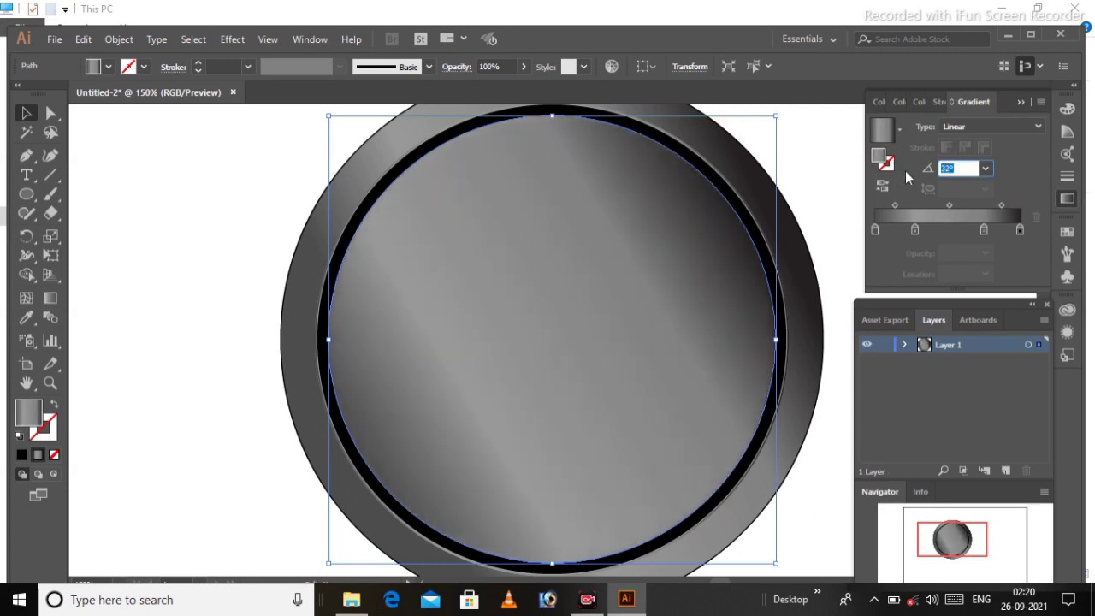
left_click(1027, 126)
left_click(974, 156)
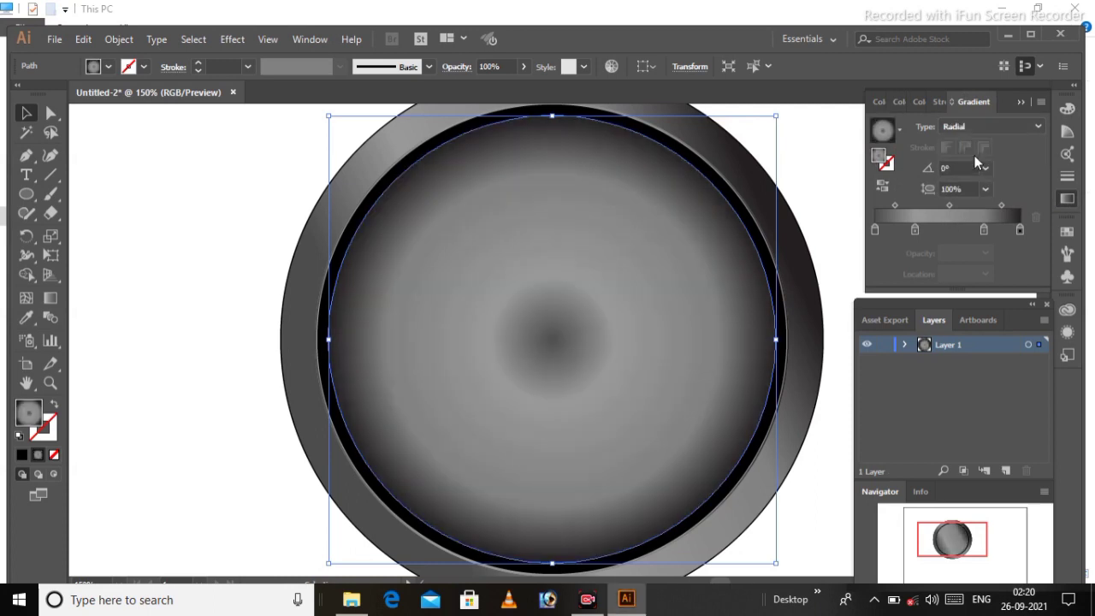
left_click(1027, 126)
left_click(950, 145)
left_click_drag(915, 230, 990, 230)
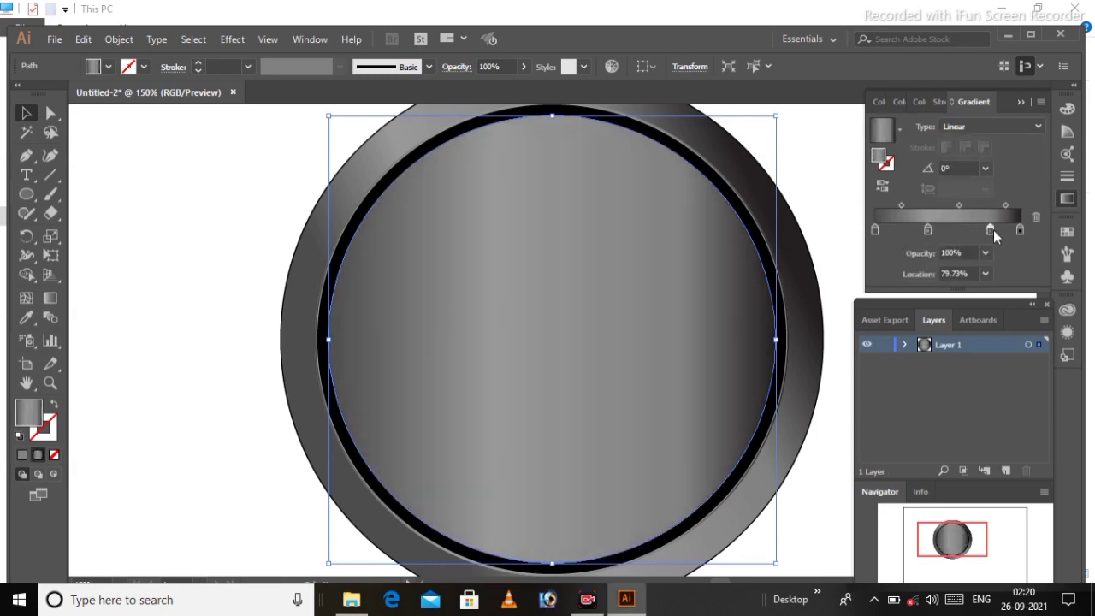
Step: Give the circle a grey stroke and deselect to check the result
left_click(45, 427)
left_click(22, 455)
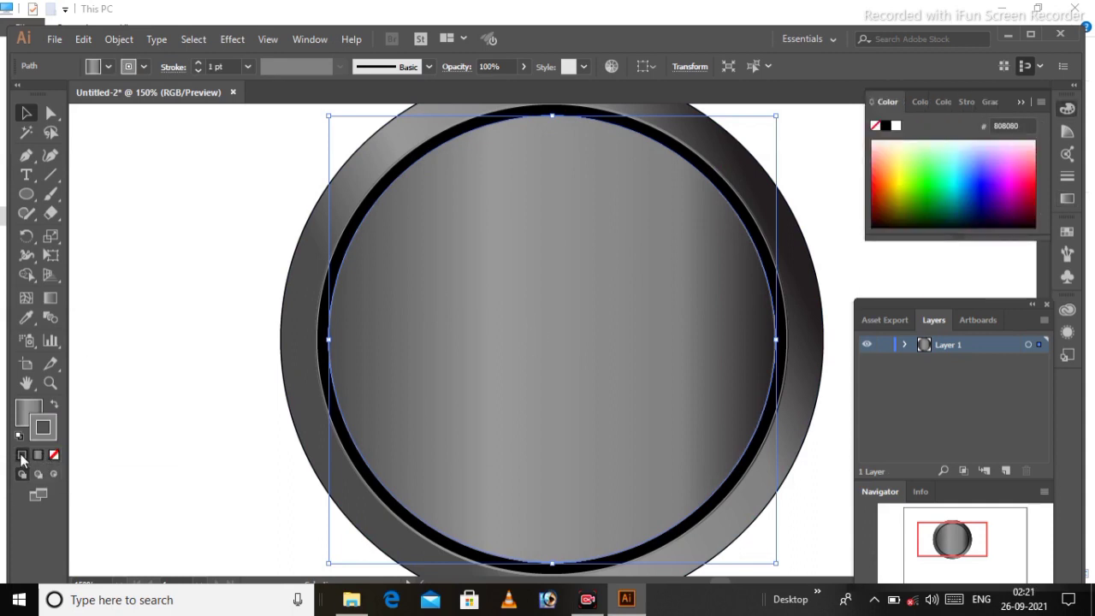
key("ctrl+shift+a")
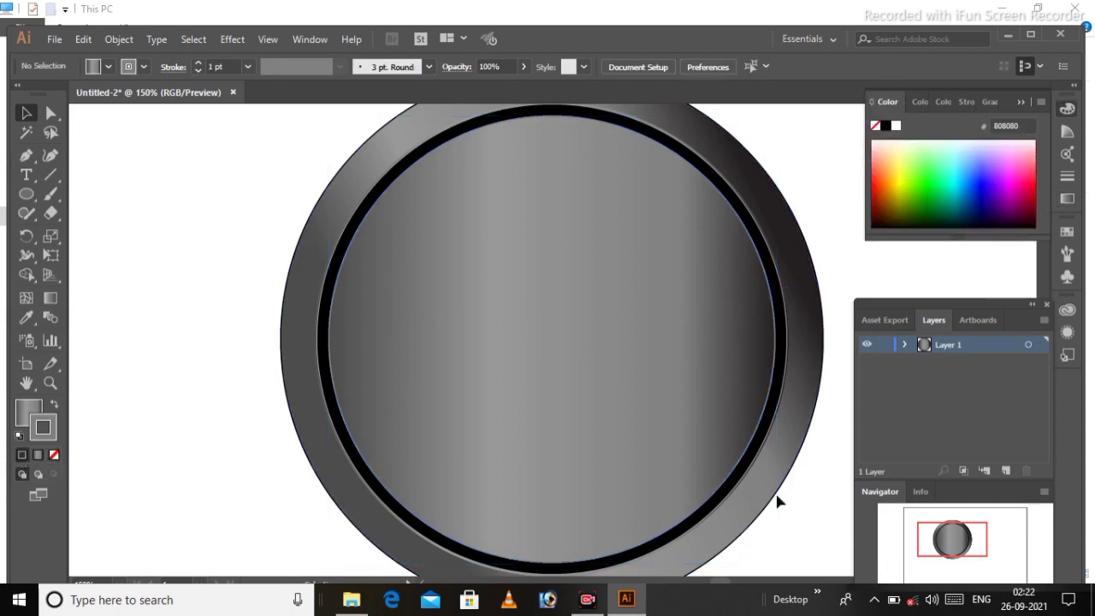
left_click(455, 159)
Step: Offset the circle inward again to create a smaller inner disc
left_click(119, 39)
mouse_move(178, 338)
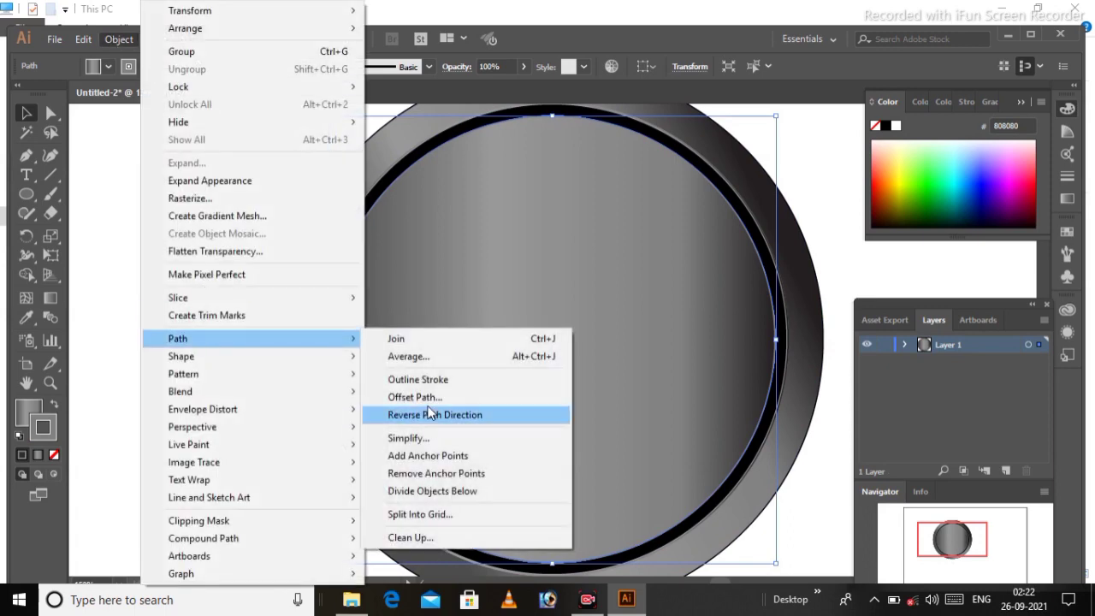
left_click(402, 394)
left_click(582, 450)
key("Down")
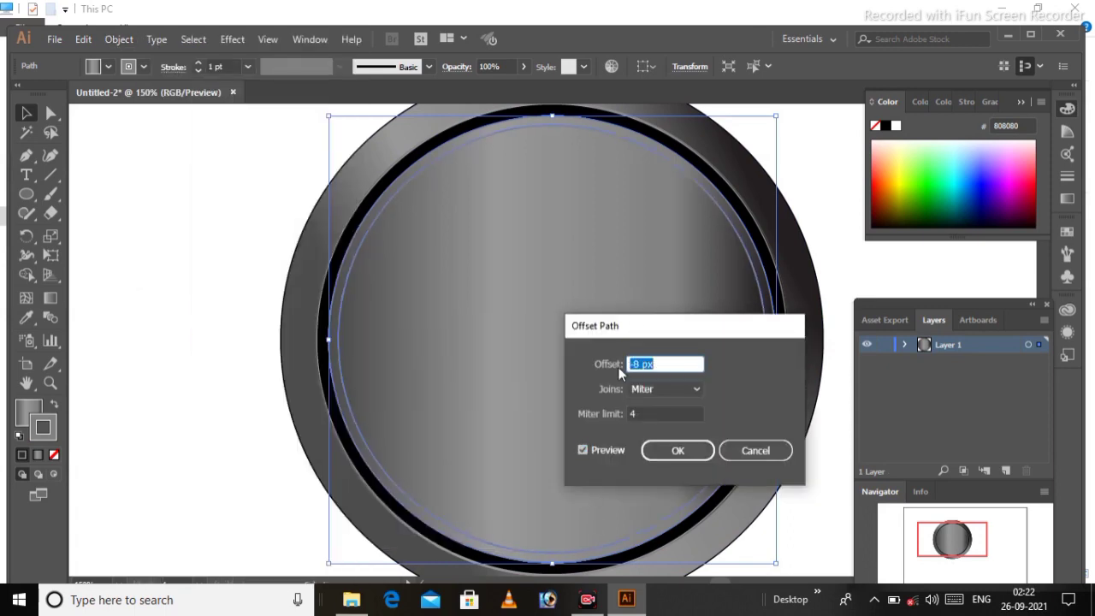
key("Down")
key("Down")
key("Down")
key("Down")
key("Down")
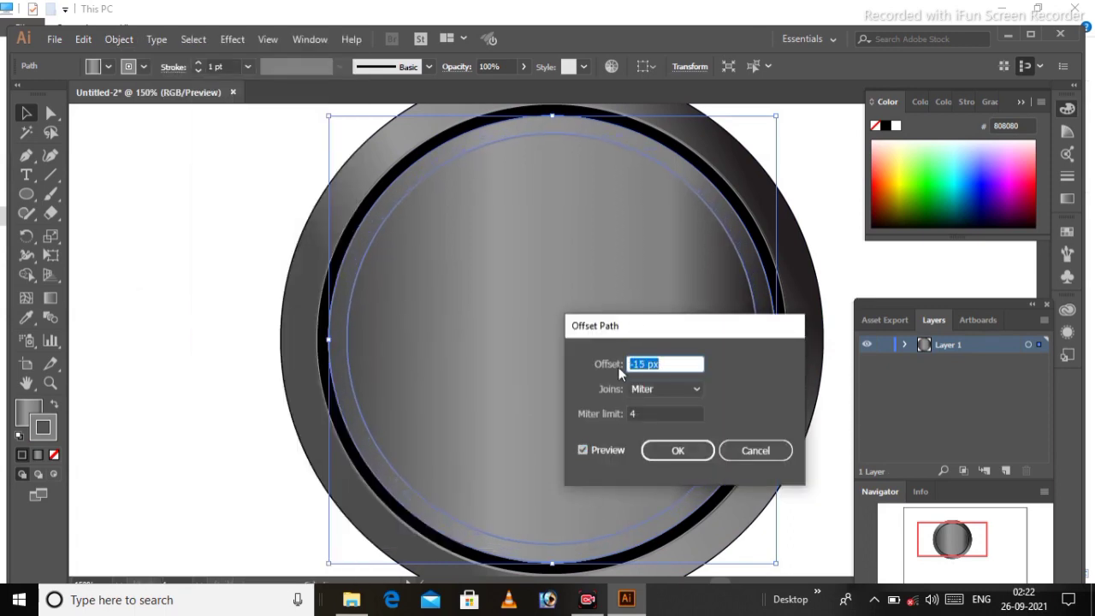
left_click(675, 455)
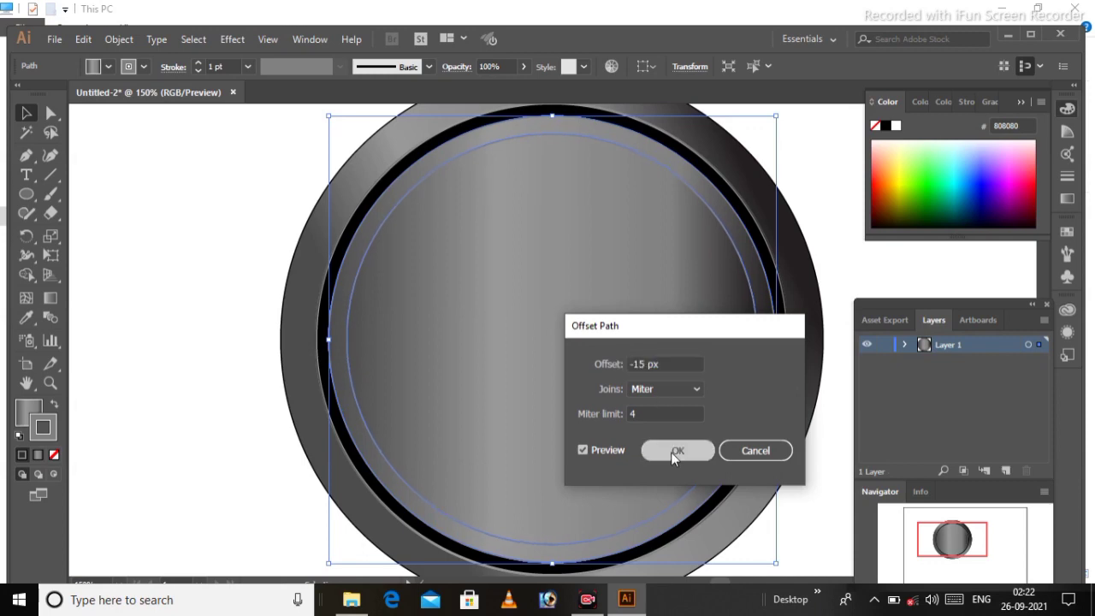
Step: Fill the new disc with a flat dark grey from the Color Guide shades
left_click(1067, 199)
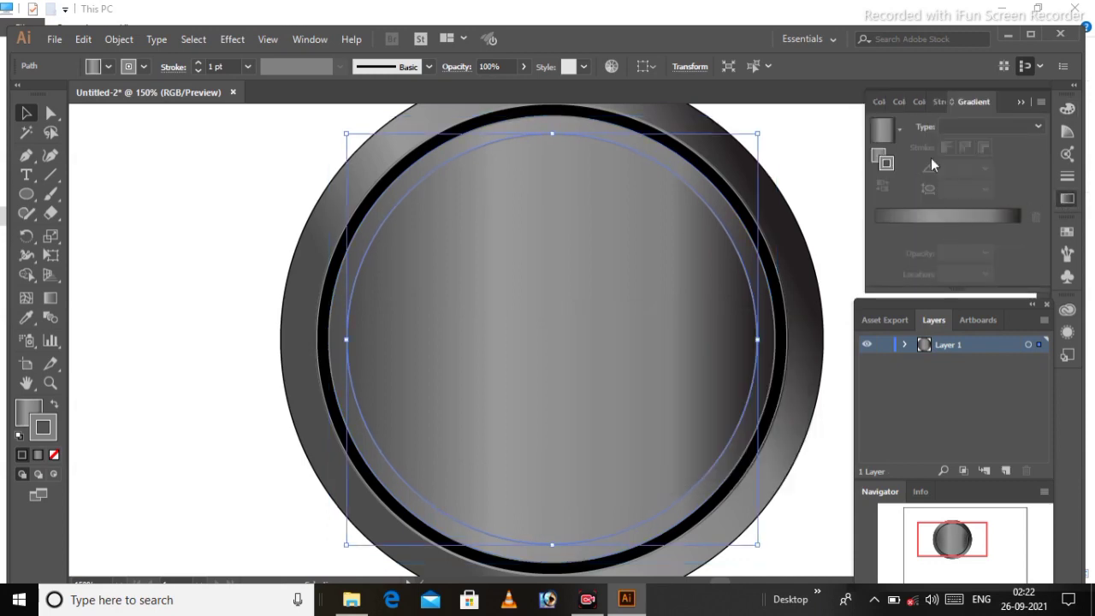
left_click(880, 153)
double_click(877, 153)
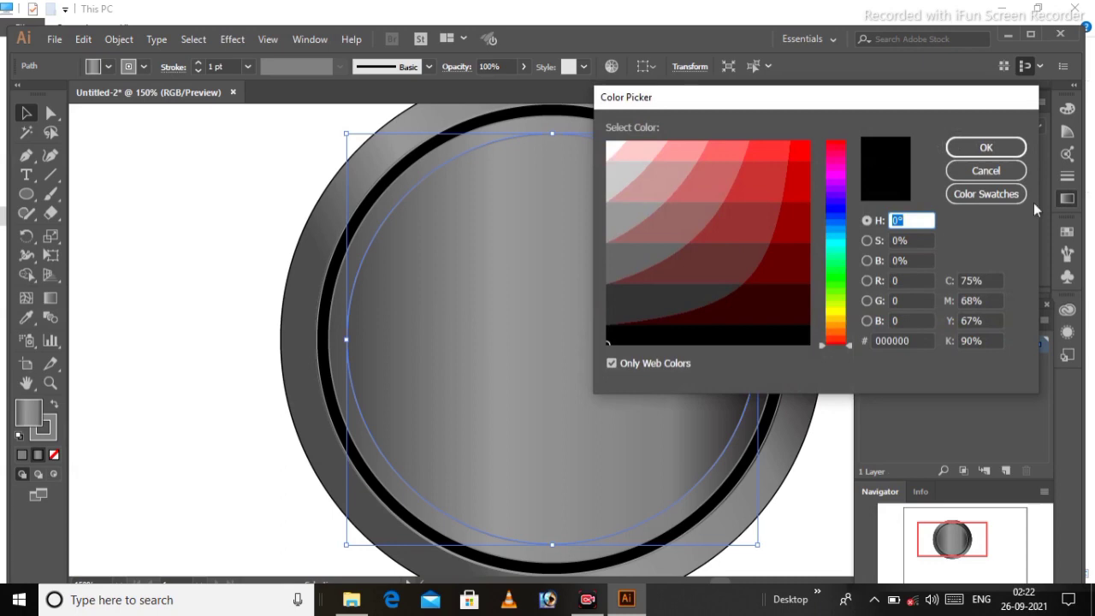
left_click(988, 167)
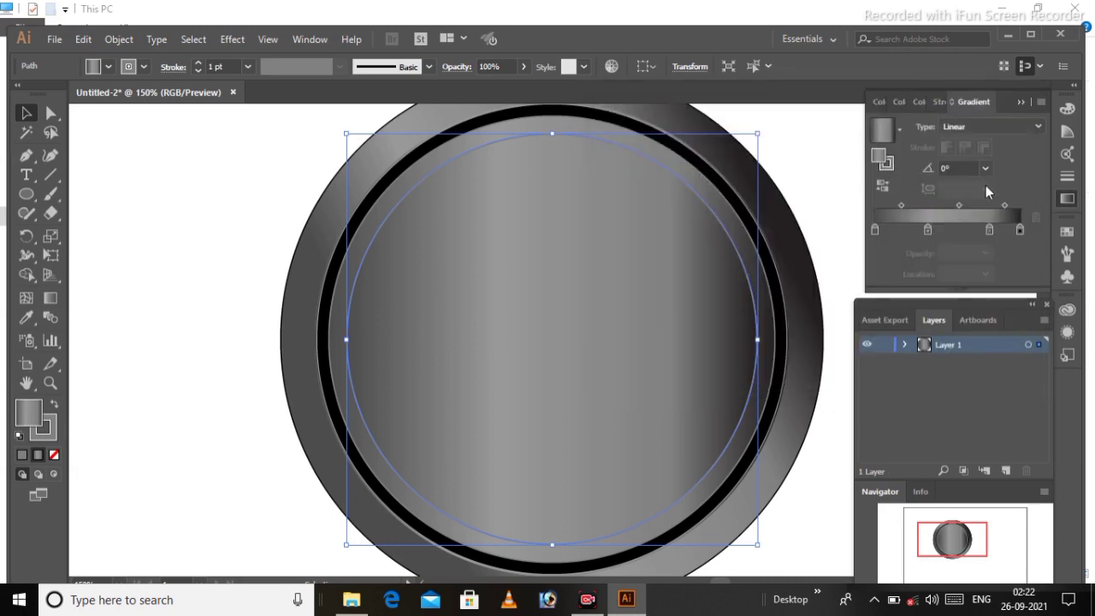
left_click(881, 101)
left_click(941, 103)
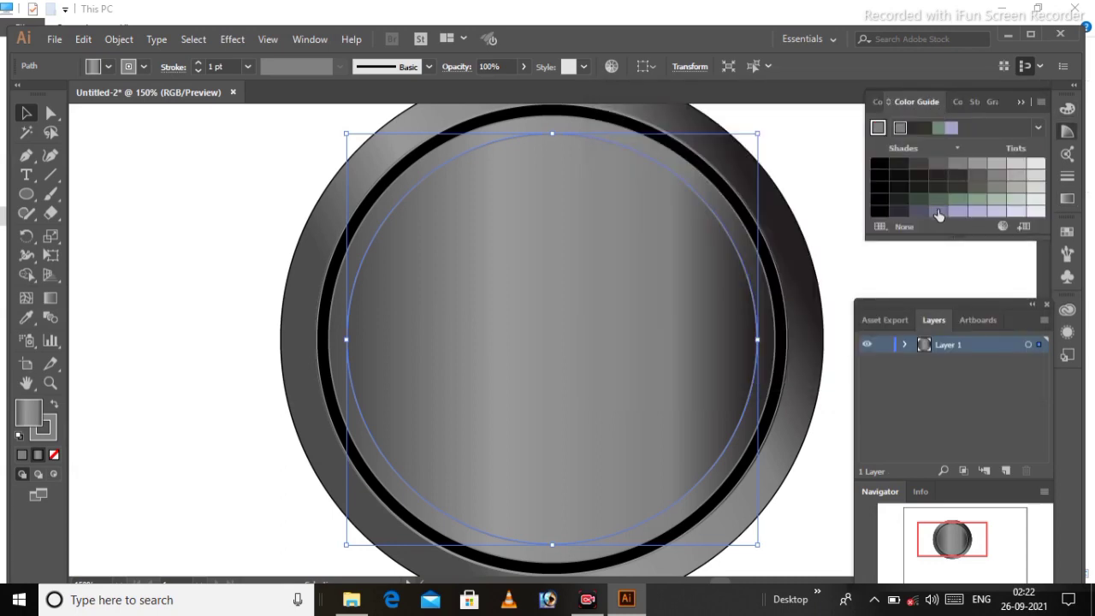
left_click(977, 164)
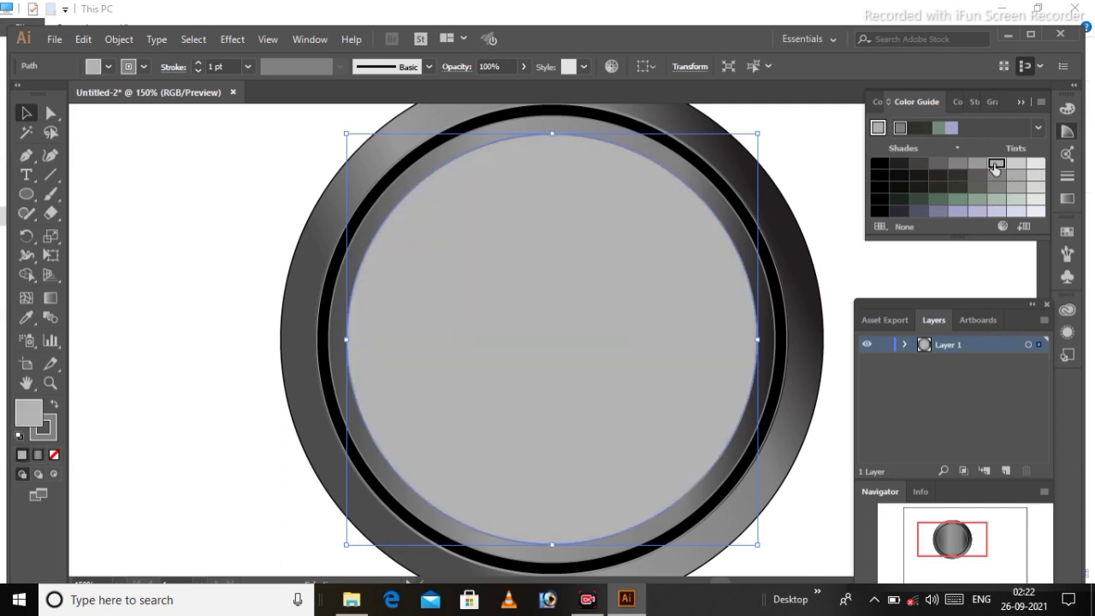
left_click(937, 164)
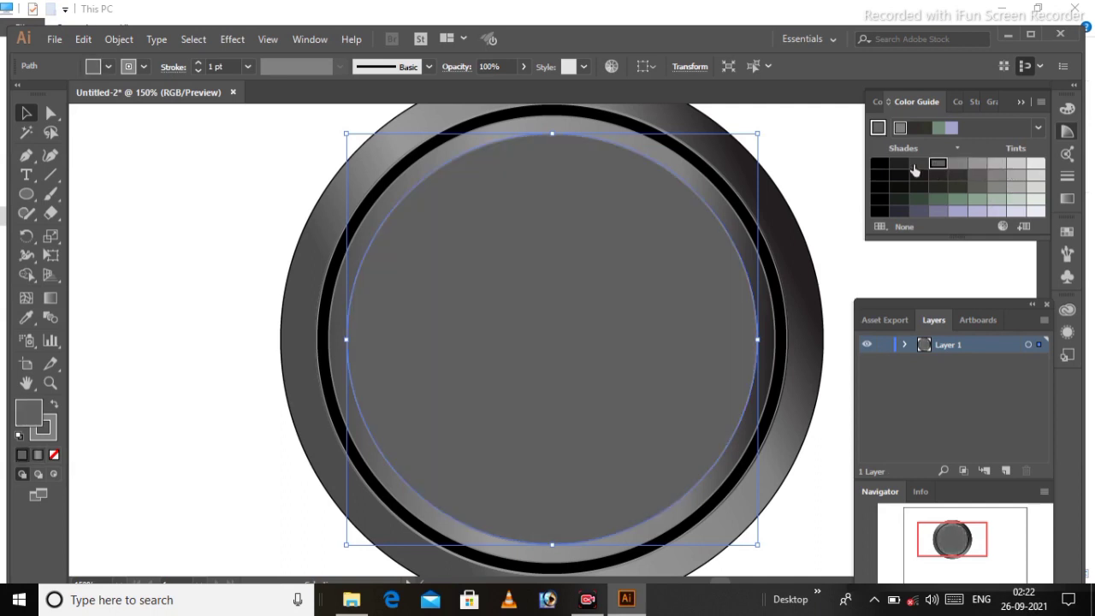
left_click(917, 166)
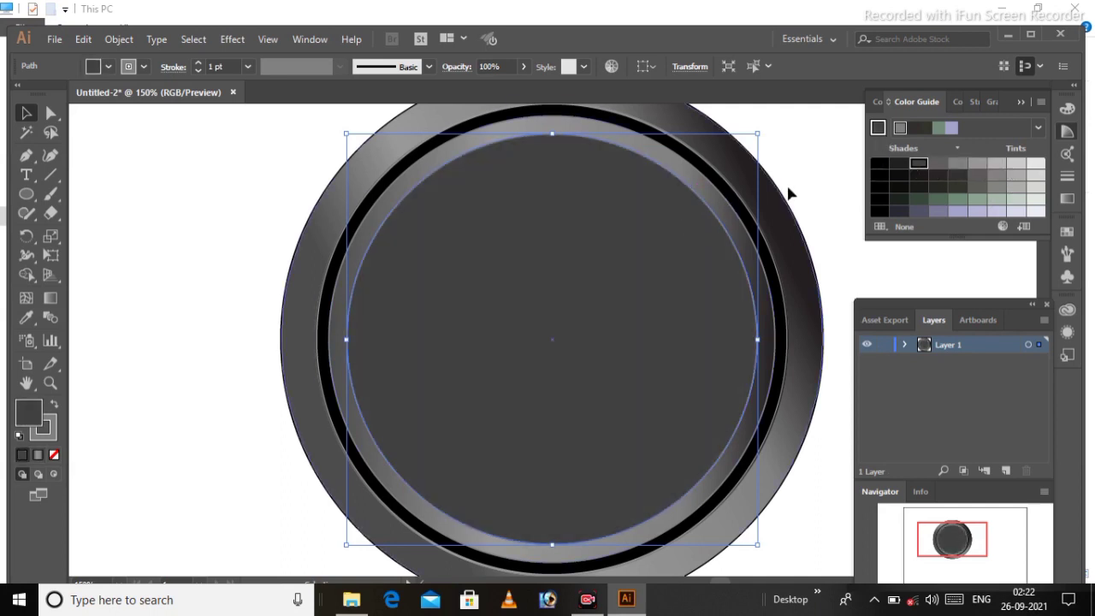
Step: Deselect and zoom to inspect the button, then reselect the dark grey disc
left_click(42, 429)
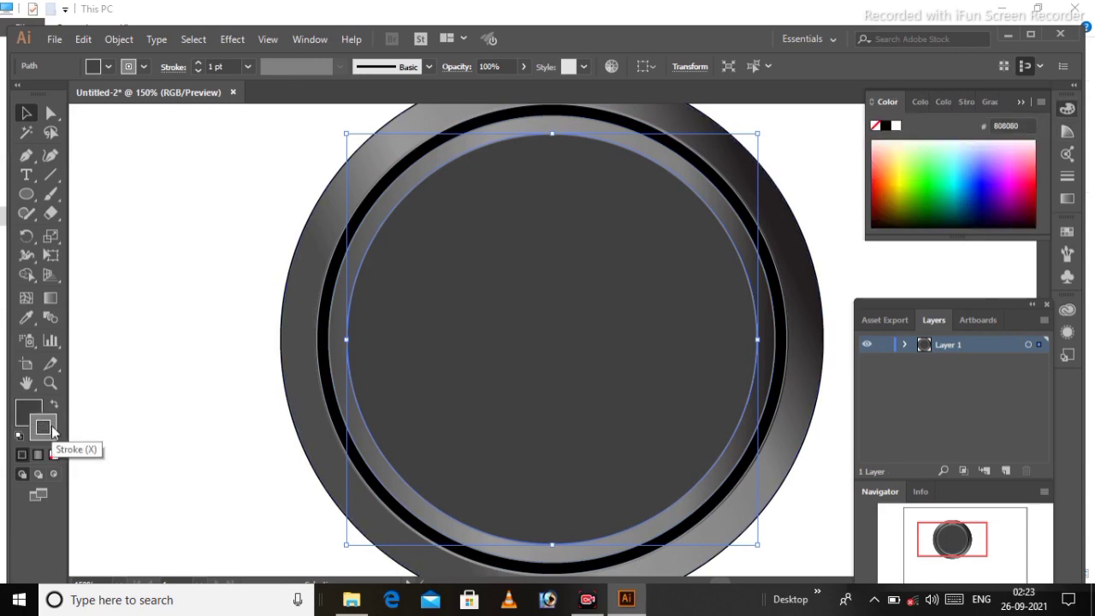
left_click(265, 232)
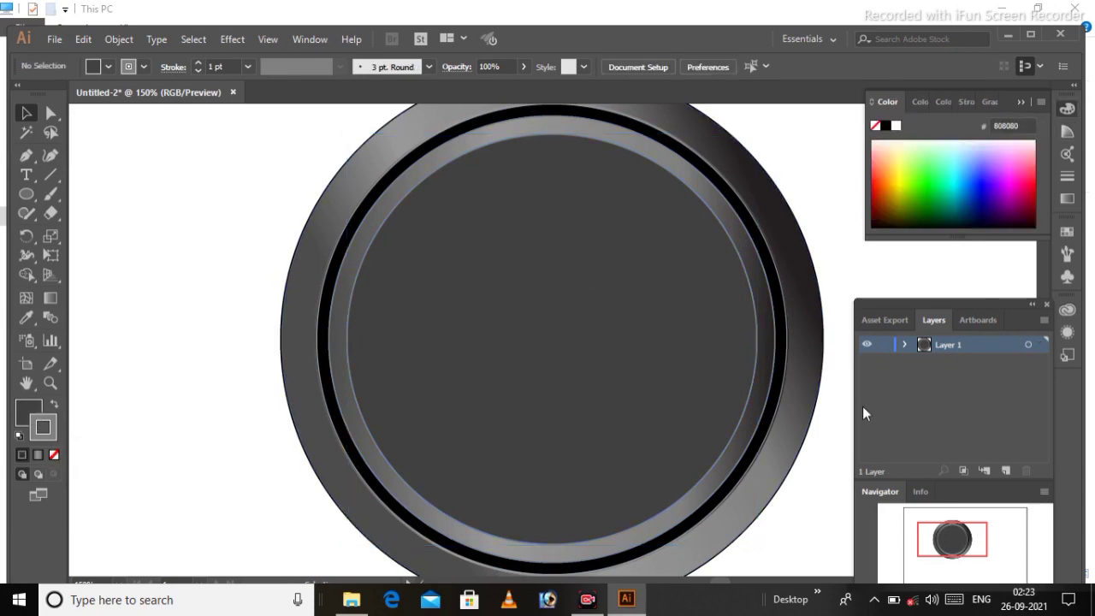
key("ctrl+minus")
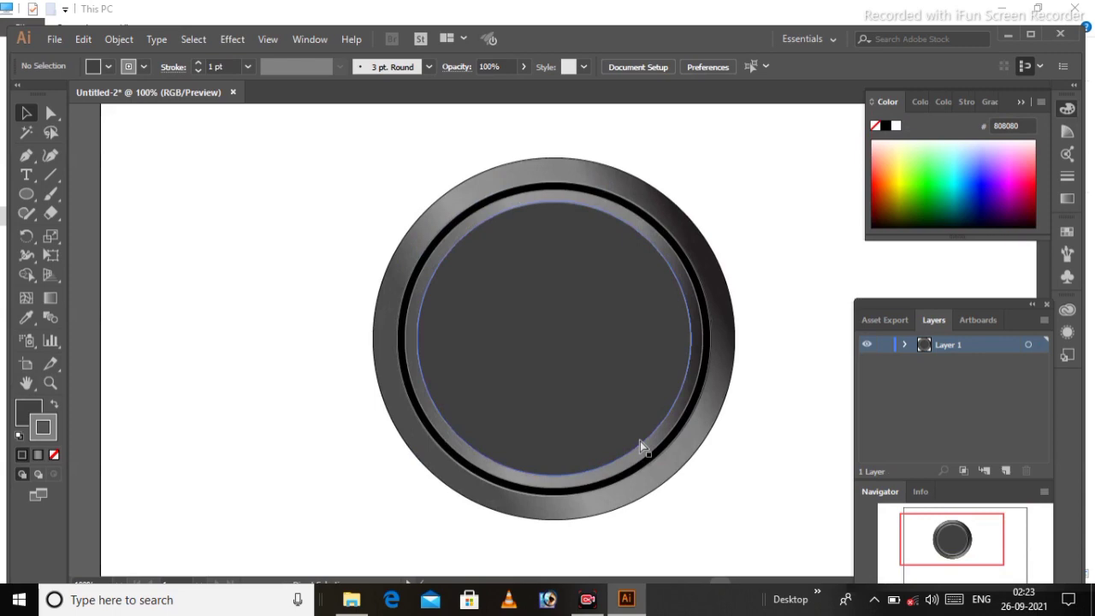
key("ctrl+plus")
key("ctrl+plus")
key("ctrl+minus")
key("ctrl+minus")
key("ctrl+plus")
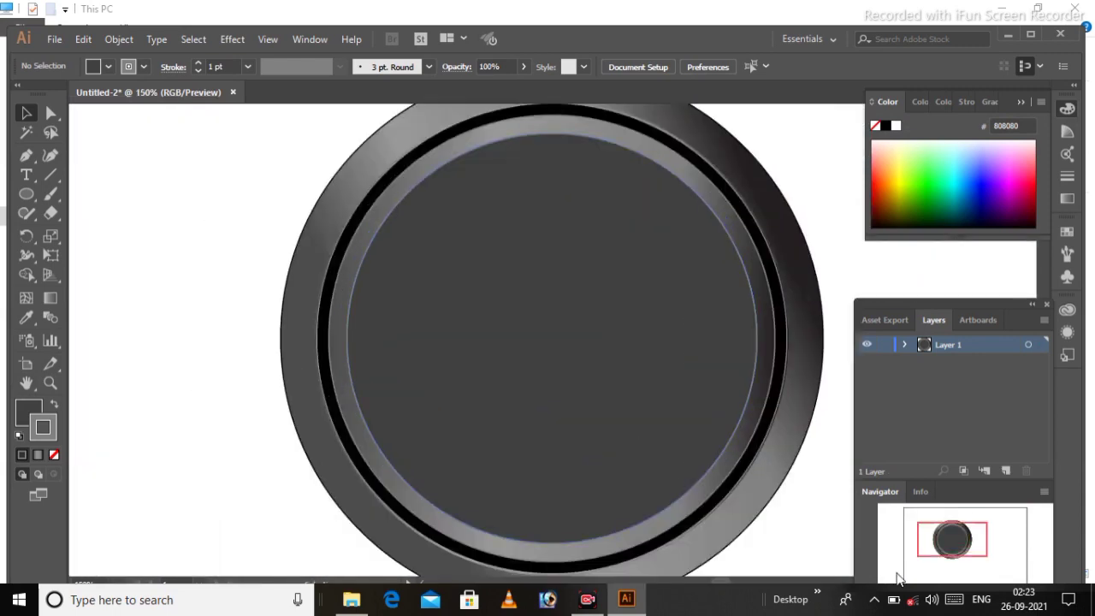
left_click(648, 380)
left_click(119, 40)
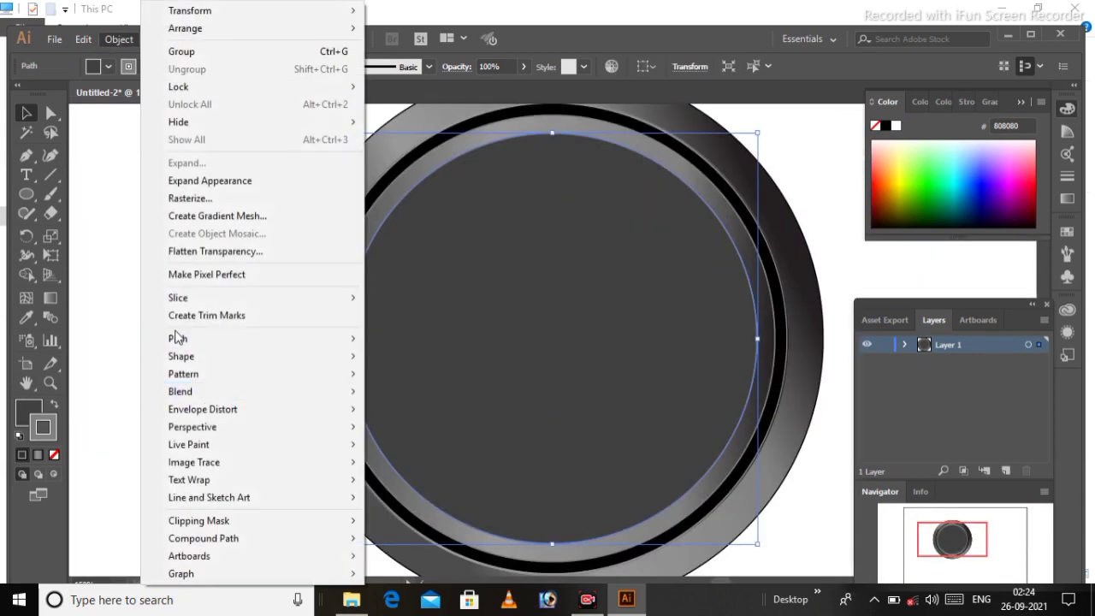
Step: Create an offset copy of the dark grey disc, inset by -11 px
left_click(439, 396)
left_click(583, 450)
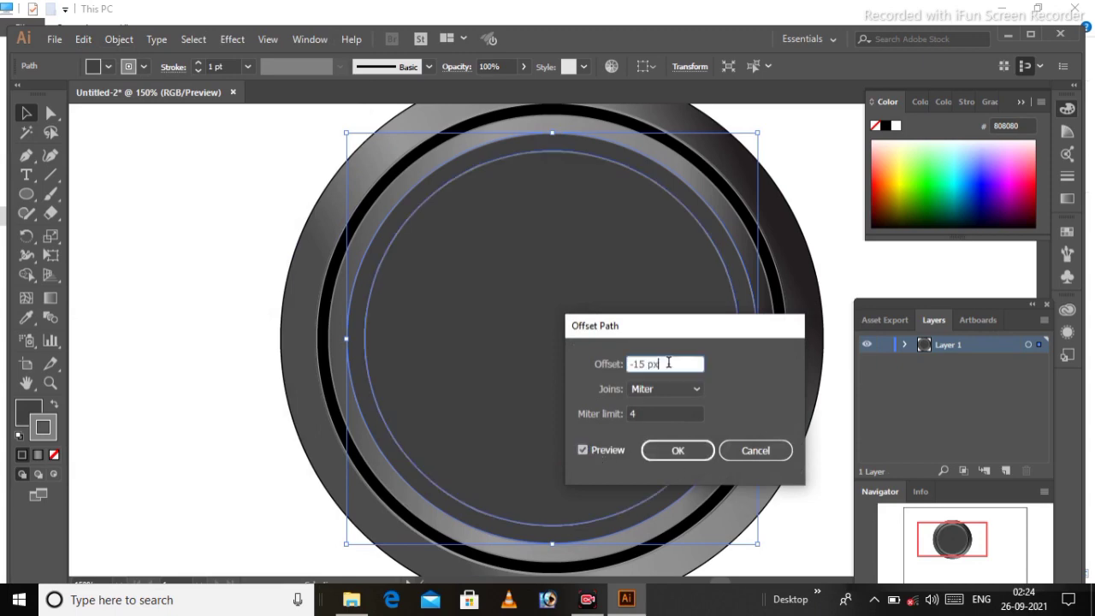
left_click_drag(663, 363, 613, 373)
key("Up")
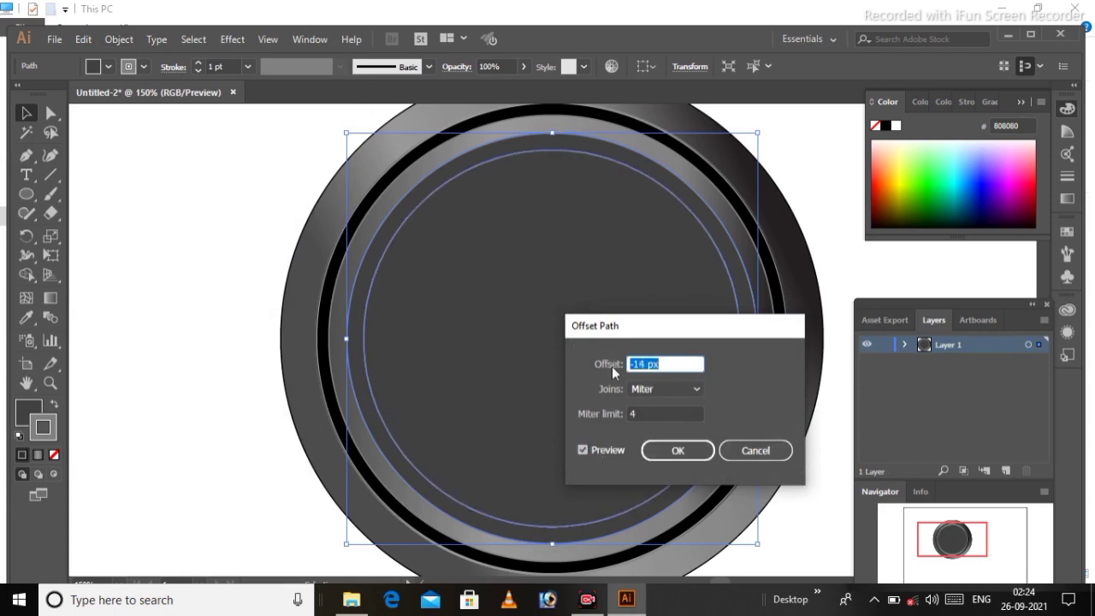
key("Up")
key("Up")
key("Up")
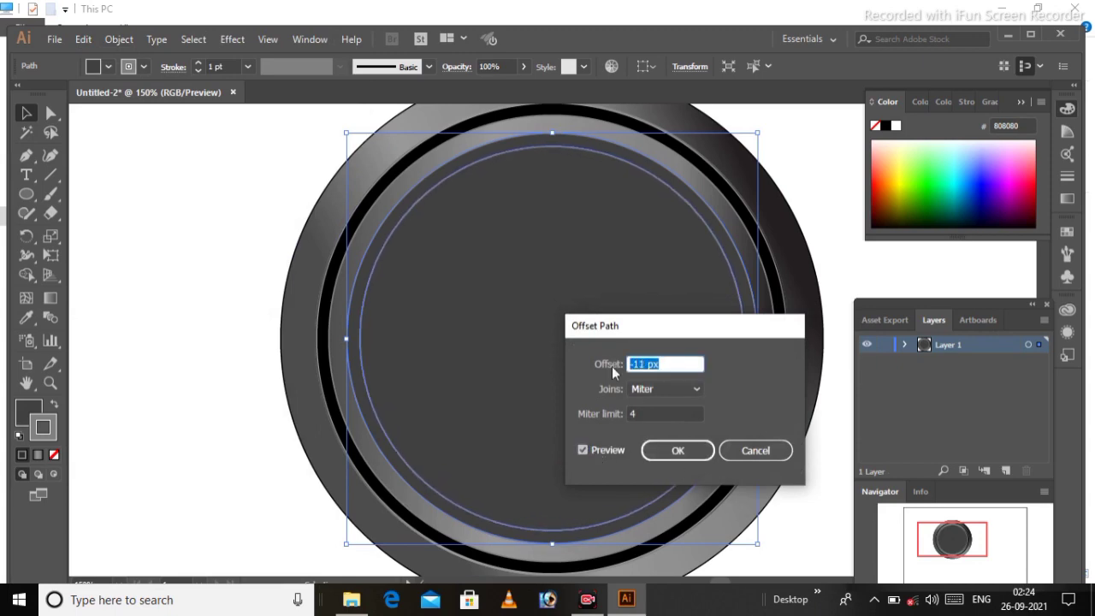
left_click(676, 450)
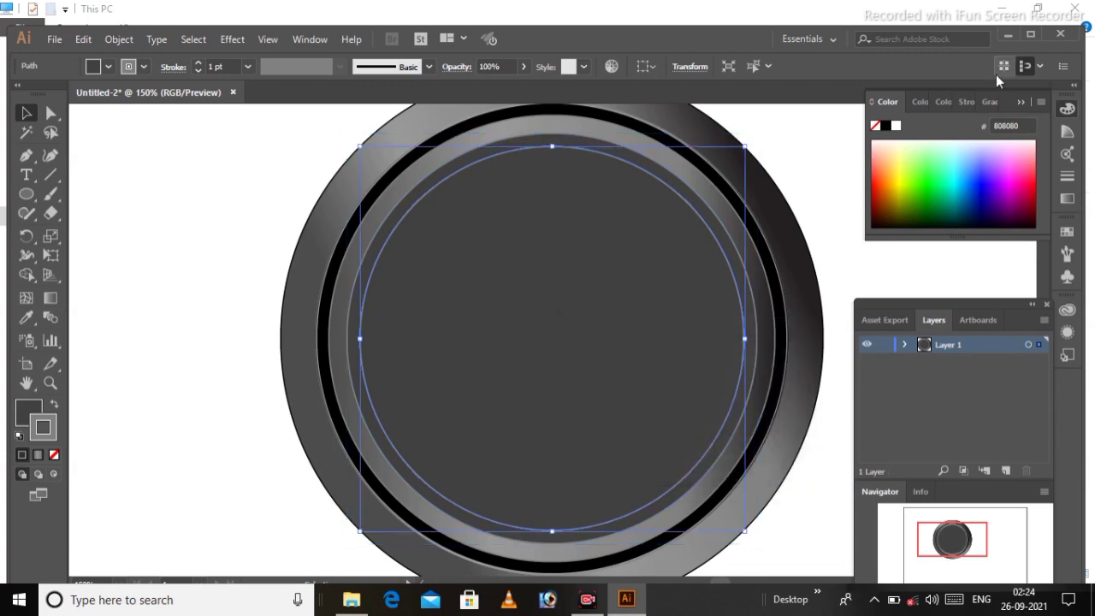
Step: Make the new inset circle solid black by turning a black outline into its fill
left_click(886, 127)
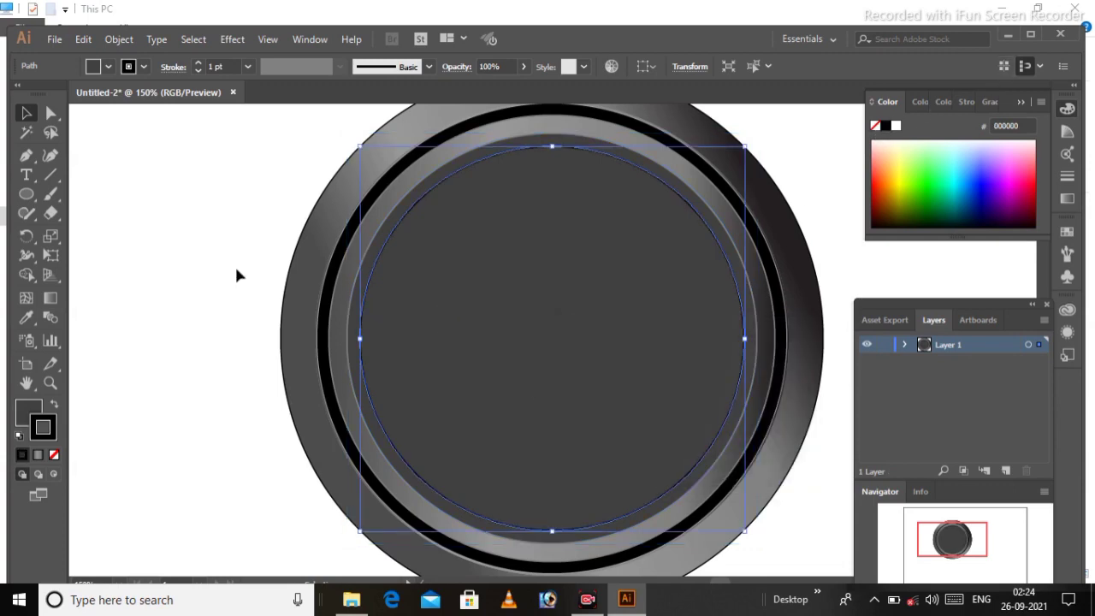
left_click(53, 404)
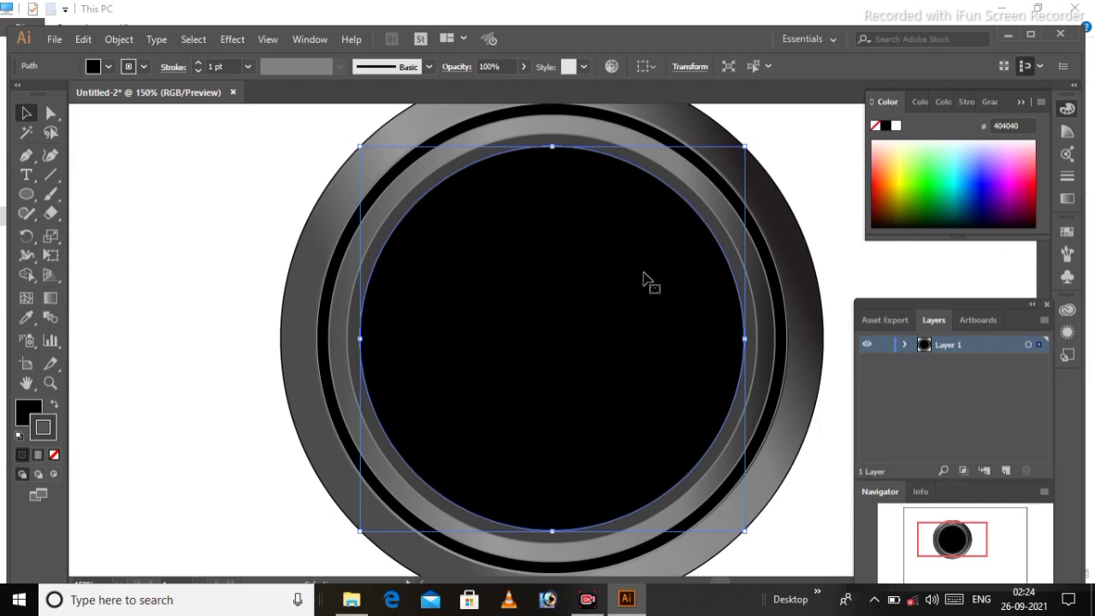
left_click(83, 39)
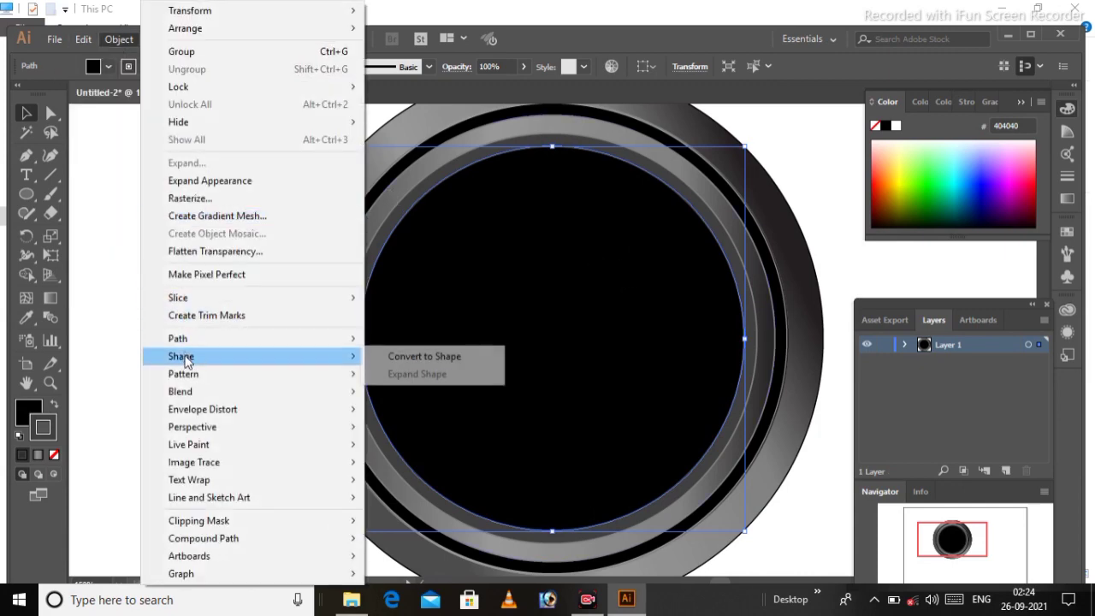
Step: Create a circle offset -7 px inside the black circle
mouse_move(178, 339)
left_click(436, 396)
left_click(582, 450)
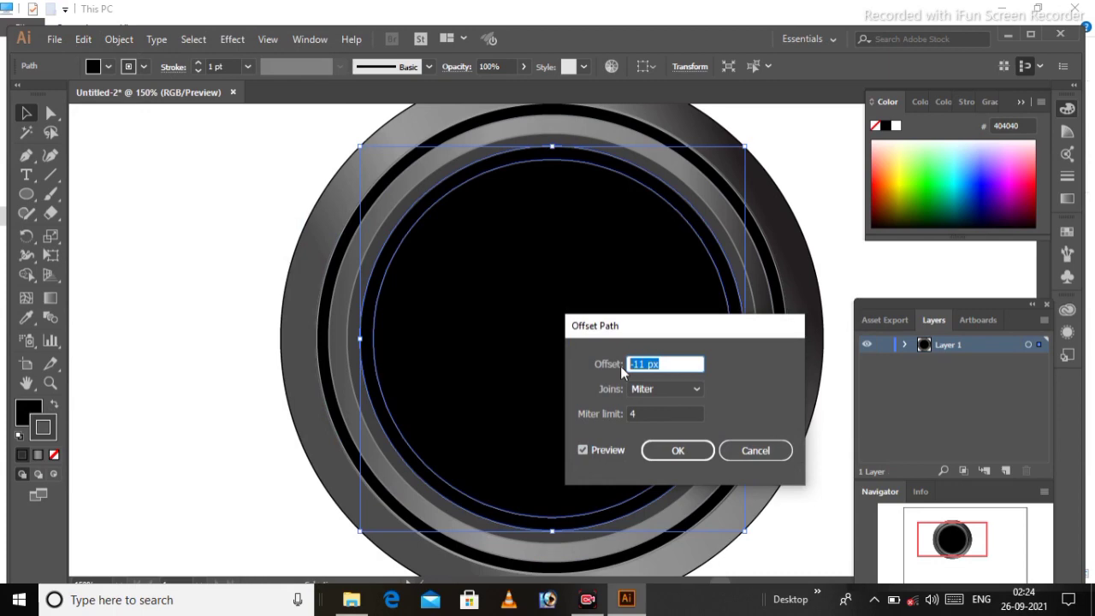
key("Up")
key("Up")
key("Up")
key("Up")
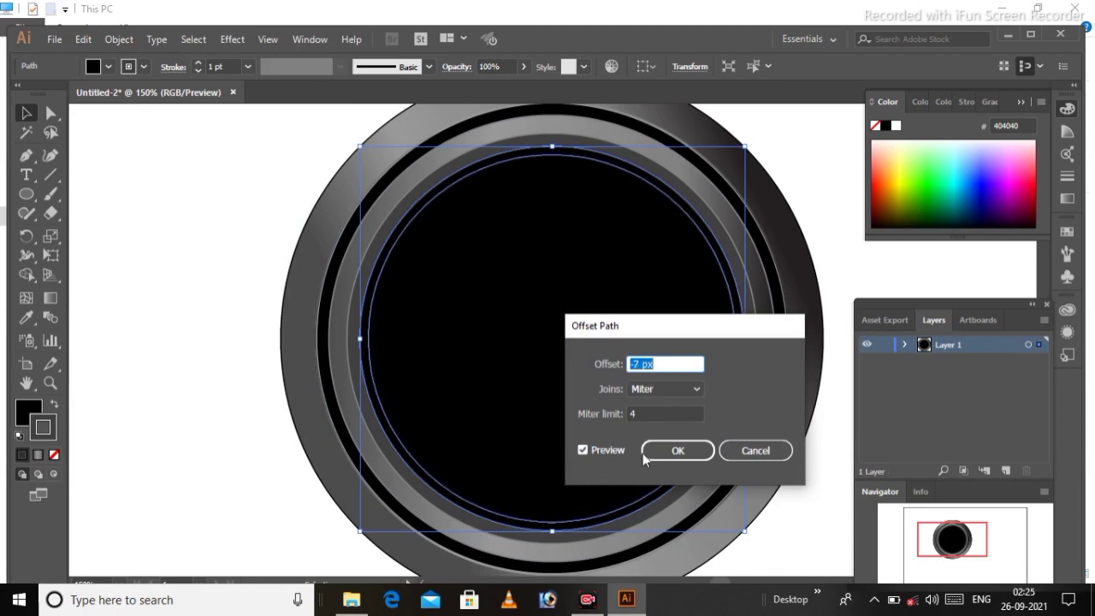
key("Return")
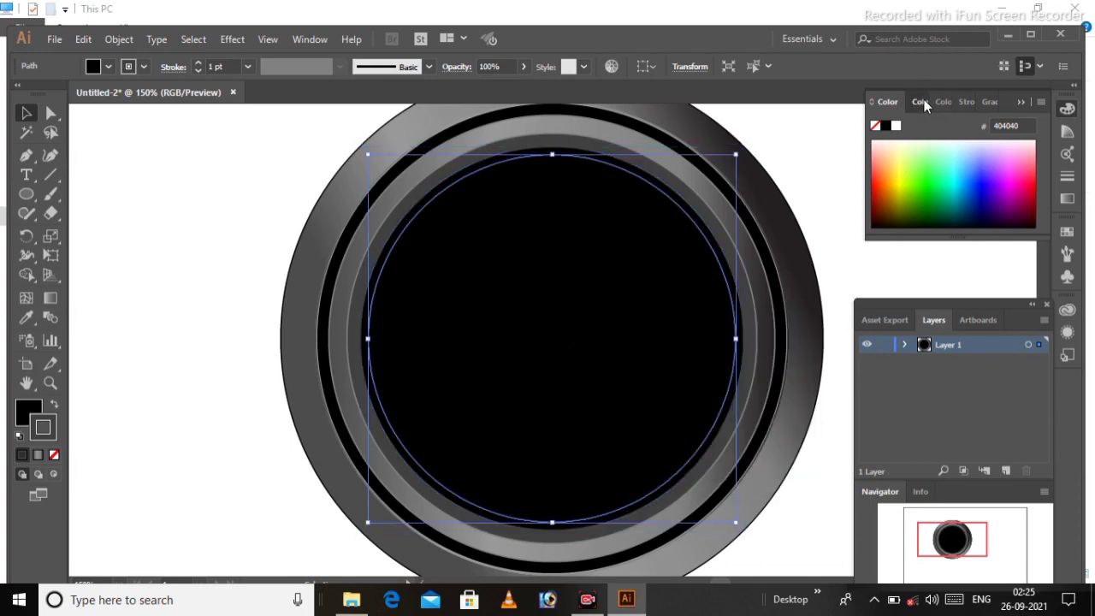
Step: Try grey Color Guide shades on the new circle's fill and outline
left_click(924, 100)
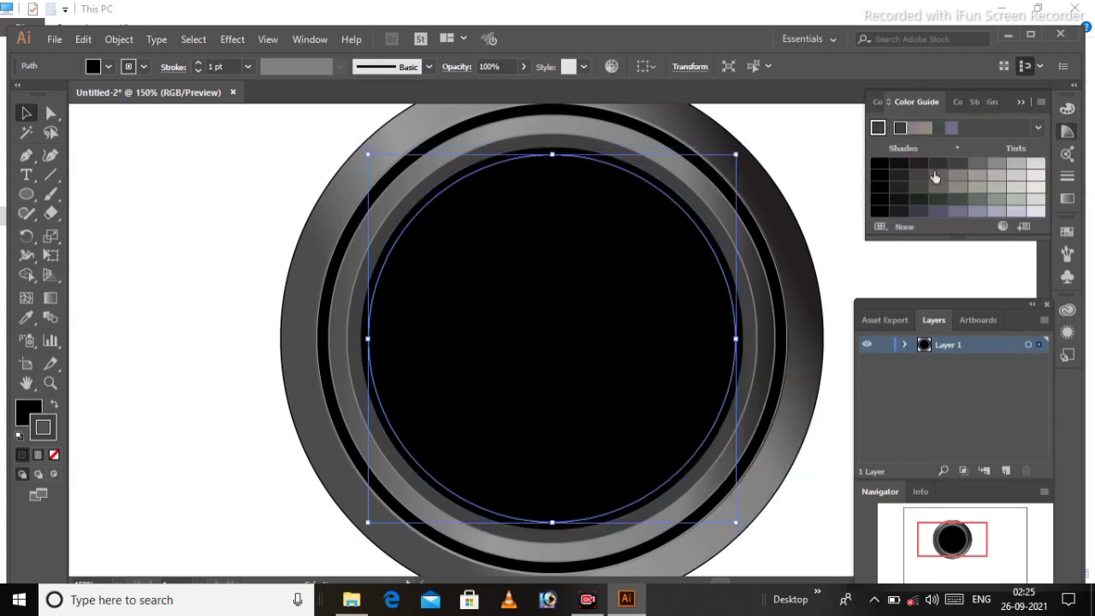
left_click(992, 168)
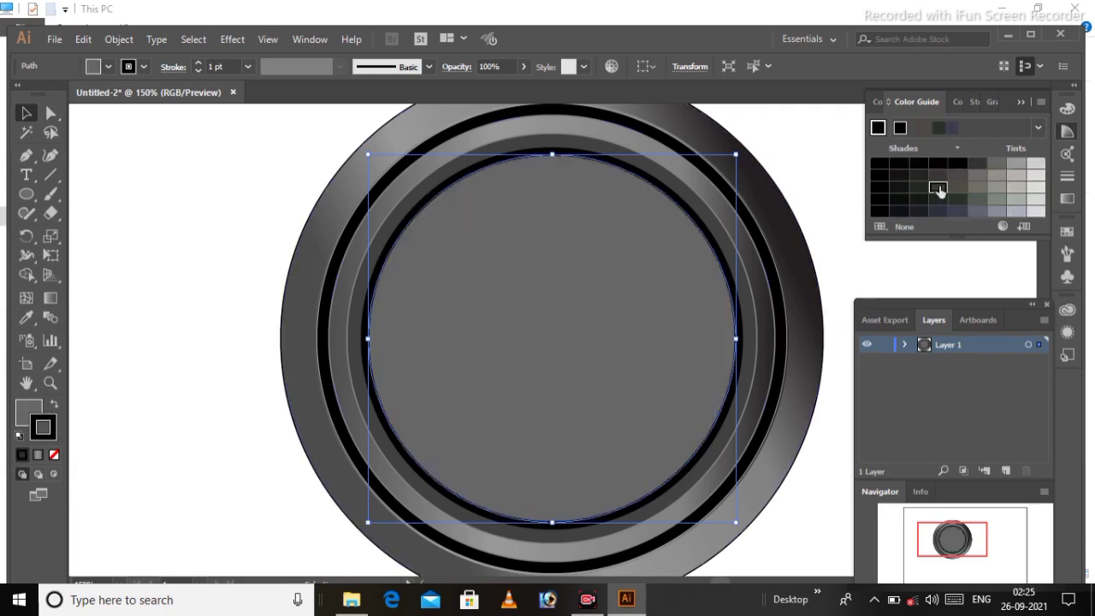
left_click(939, 190)
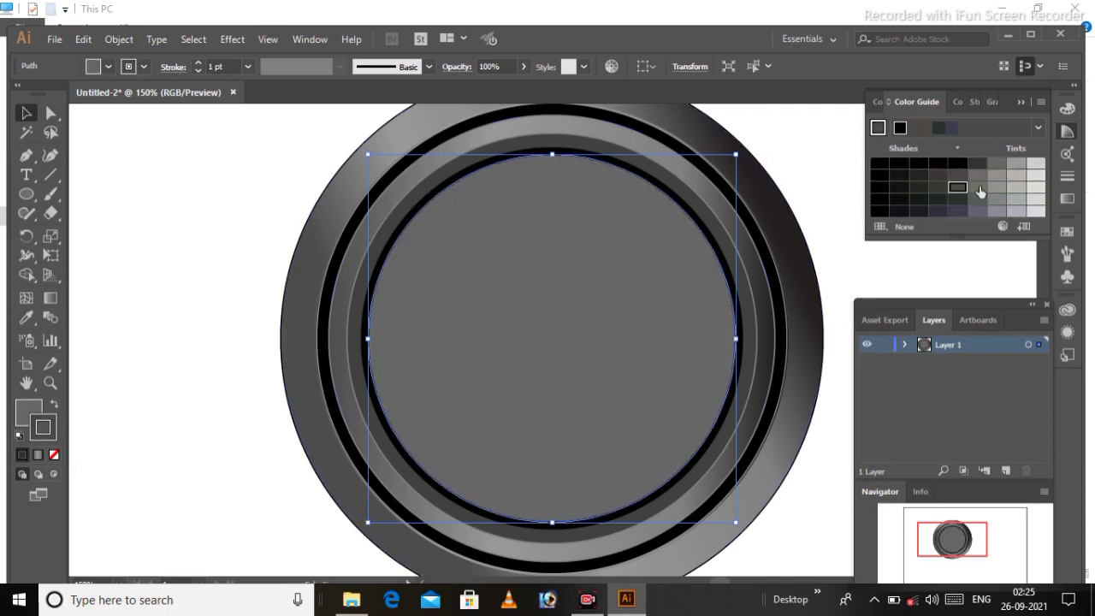
left_click(941, 174)
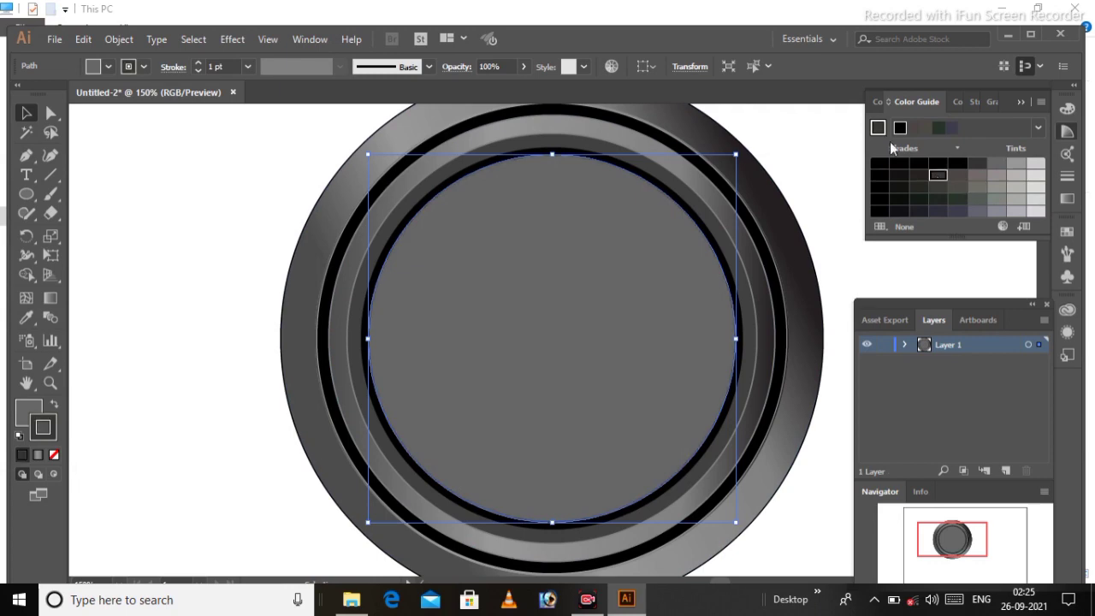
left_click(877, 102)
left_click(920, 102)
Step: Set the inner circle's fill to #333333 and reselect it
left_click(27, 417)
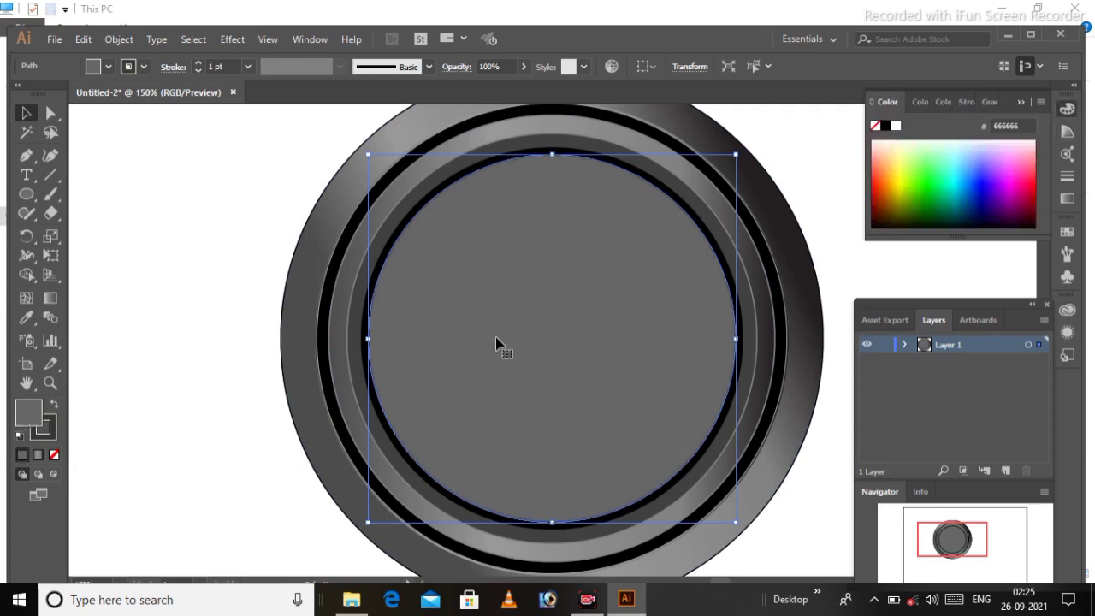
type("333333")
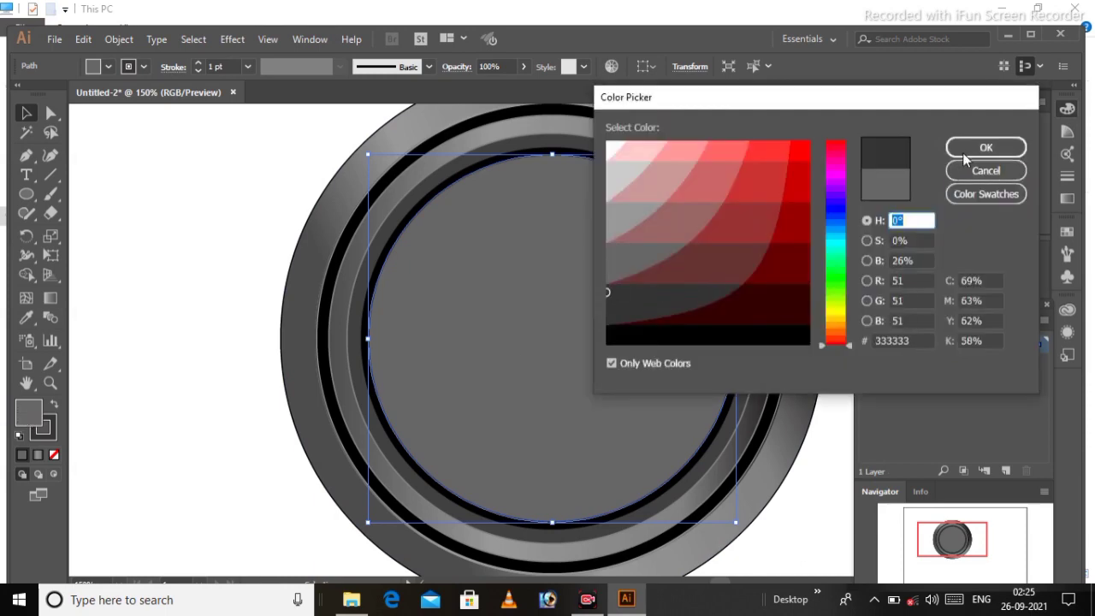
key("Return")
key("ctrl+shift+a")
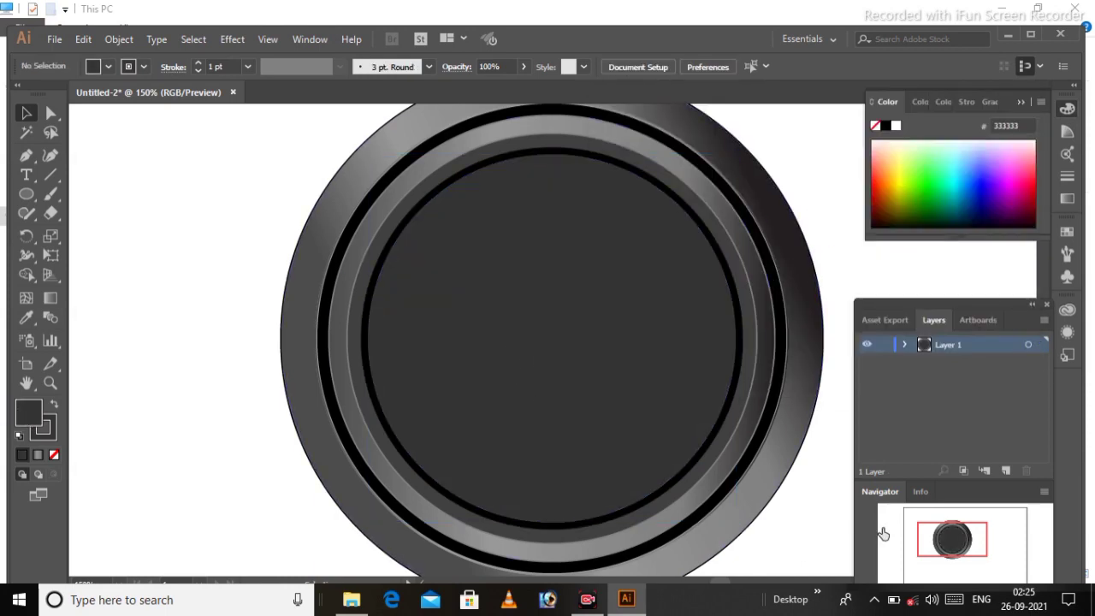
left_click(525, 286)
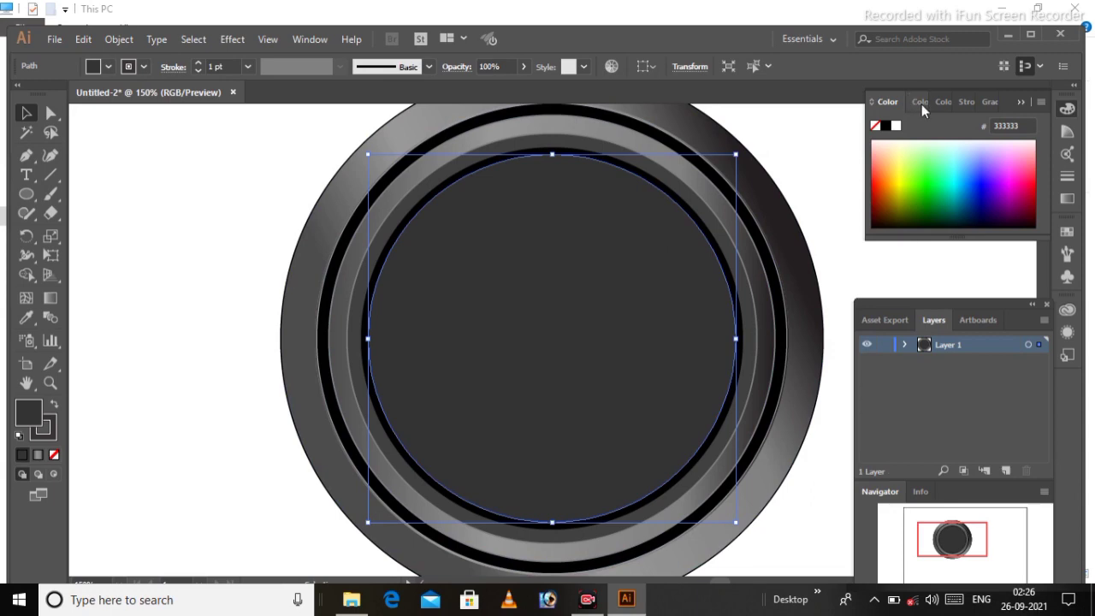
Step: Apply a linear grey gradient to the inner disc and add extra stops for a bright band
left_click(1067, 198)
left_click(887, 154)
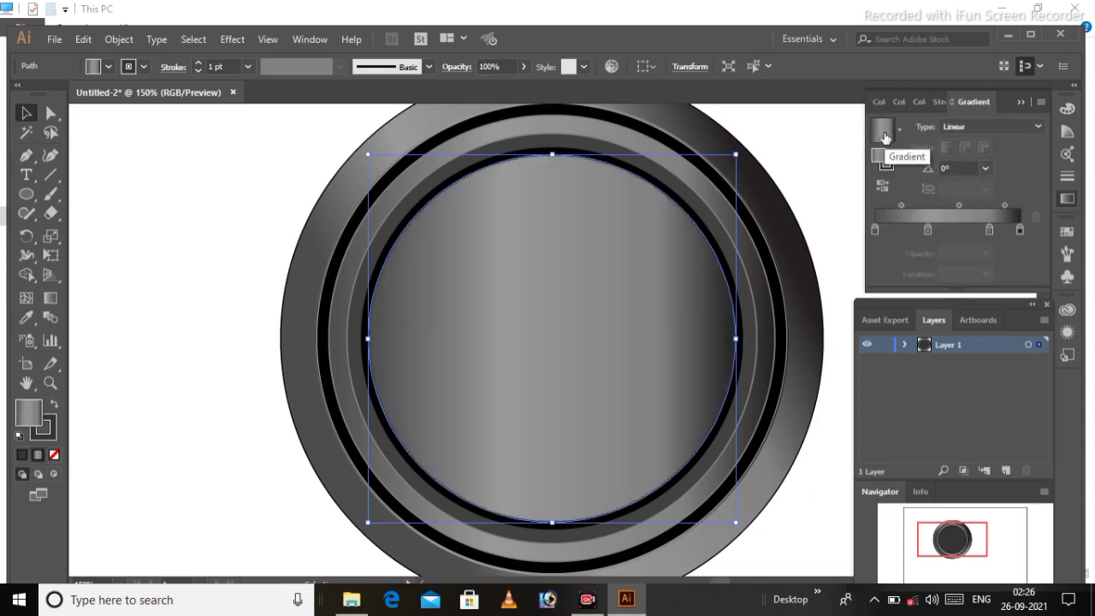
left_click(927, 229)
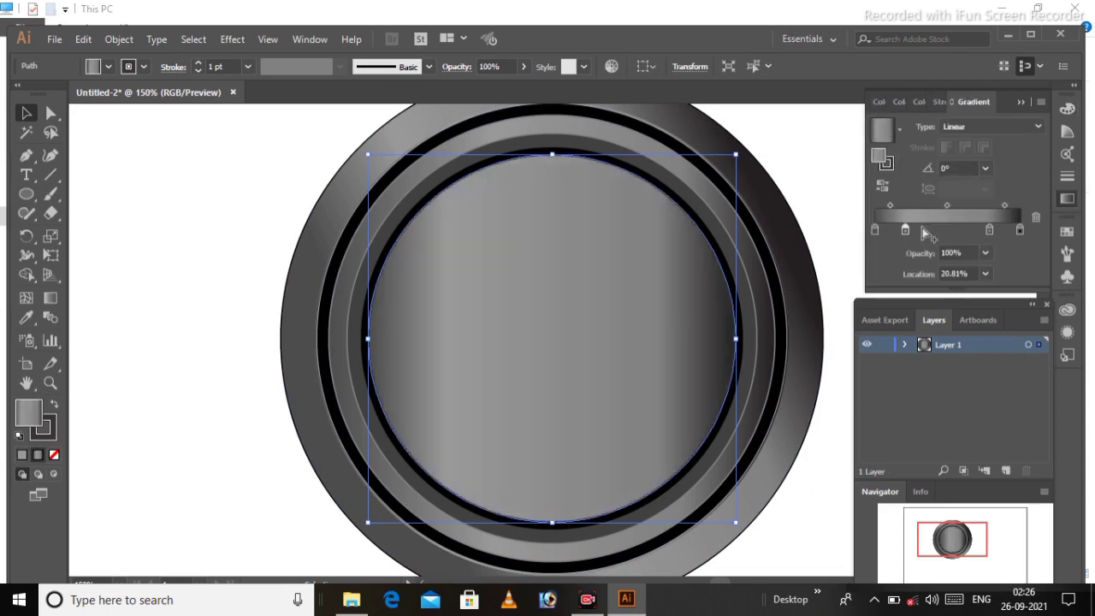
left_click_drag(925, 229, 958, 230)
left_click(976, 229)
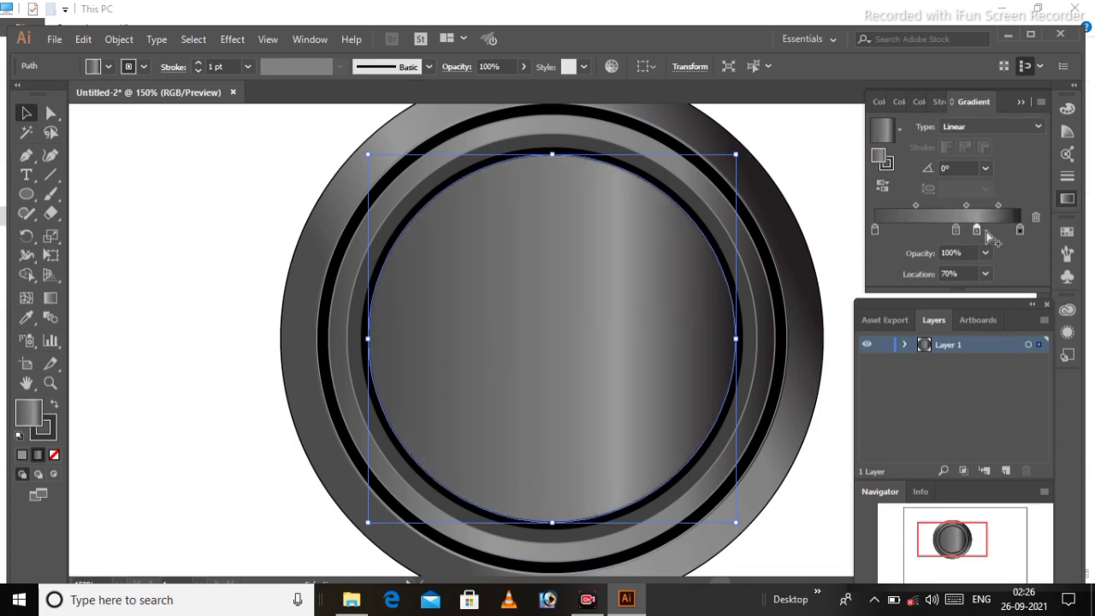
left_click(993, 230)
left_click(924, 229)
left_click_drag(953, 229, 911, 231)
Step: Colour a gradient stop dark grey and set the gradient angle to -30°
left_click(985, 168)
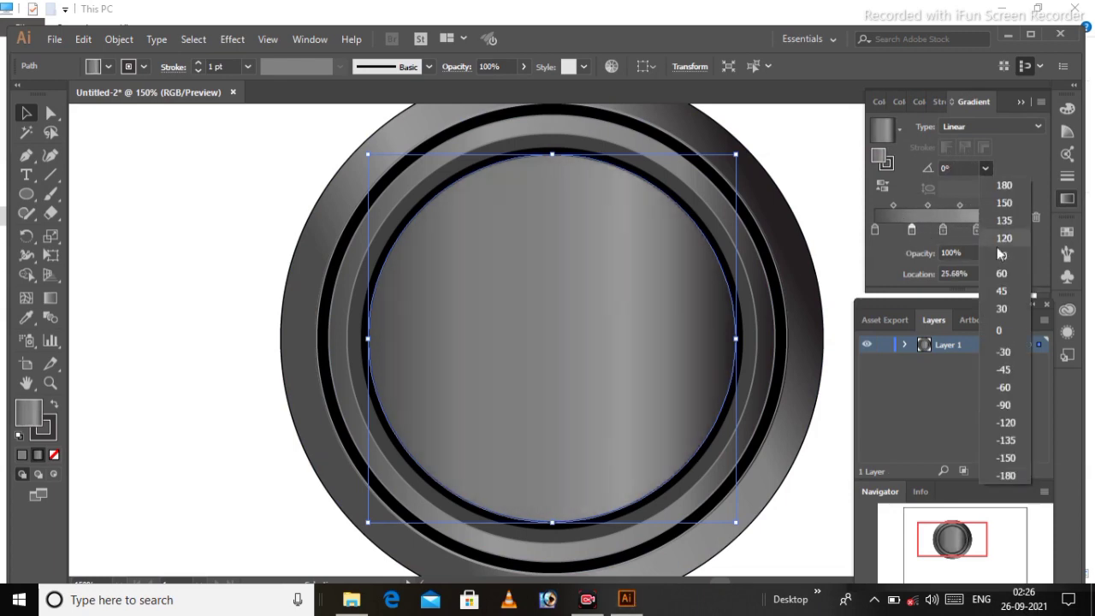
left_click(997, 246)
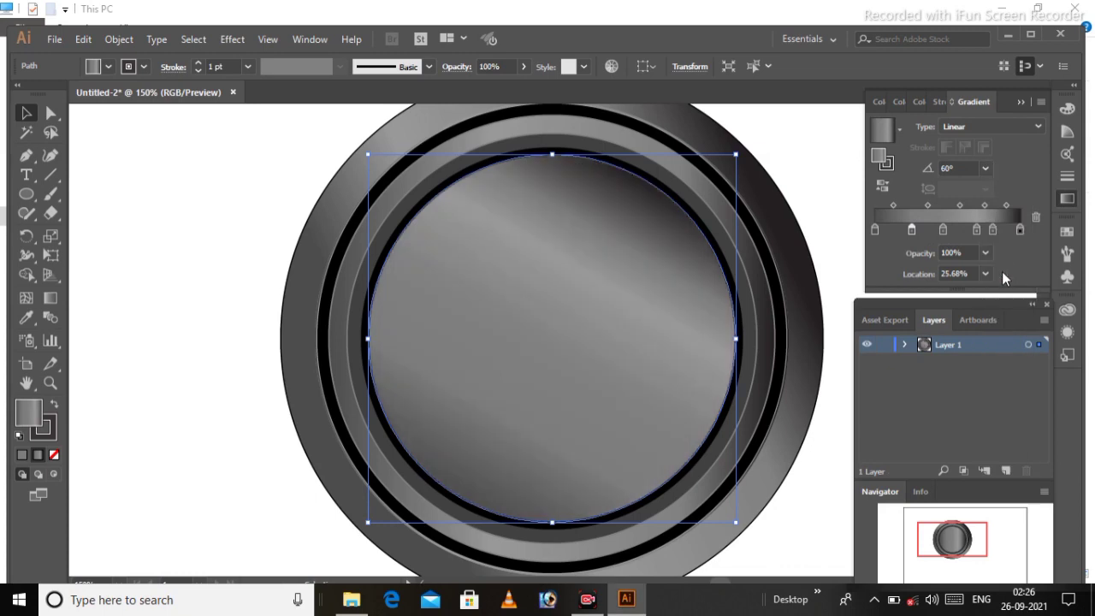
double_click(879, 156)
left_click(640, 293)
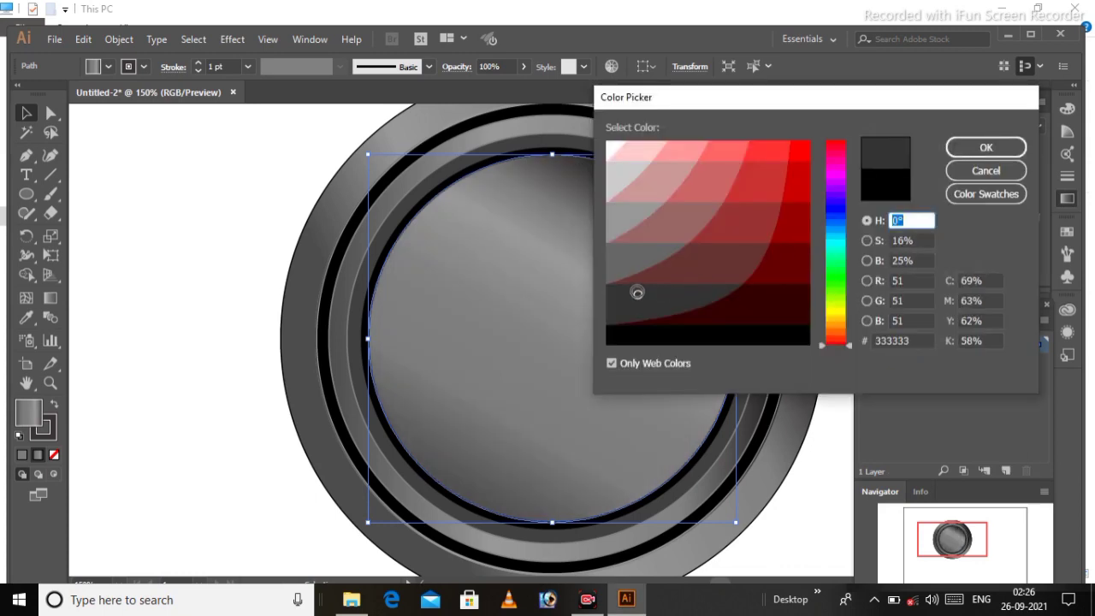
left_click(984, 147)
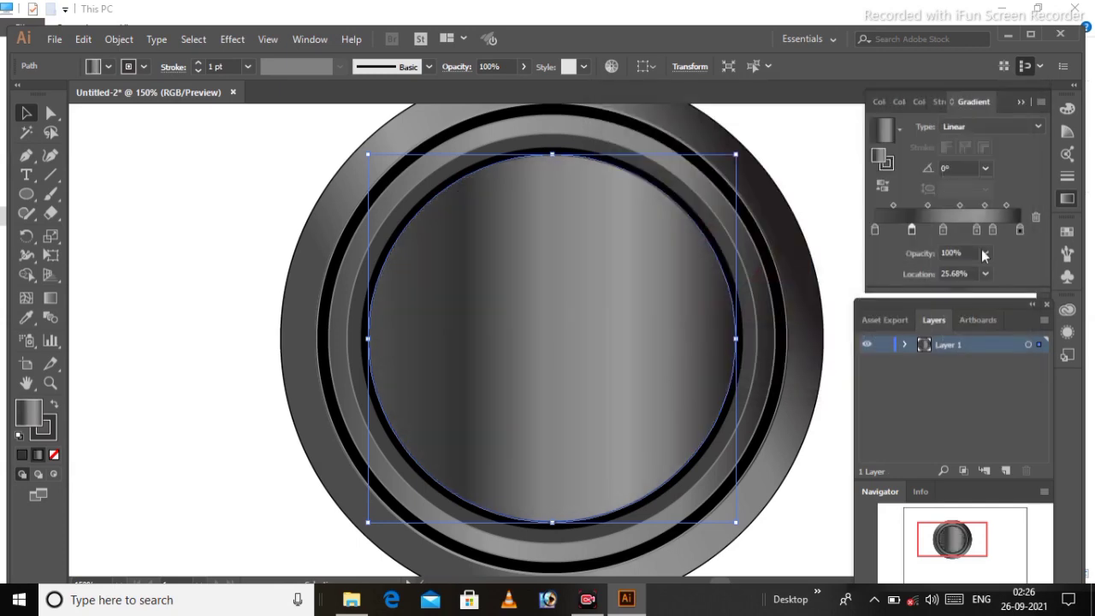
left_click(986, 168)
left_click(1003, 357)
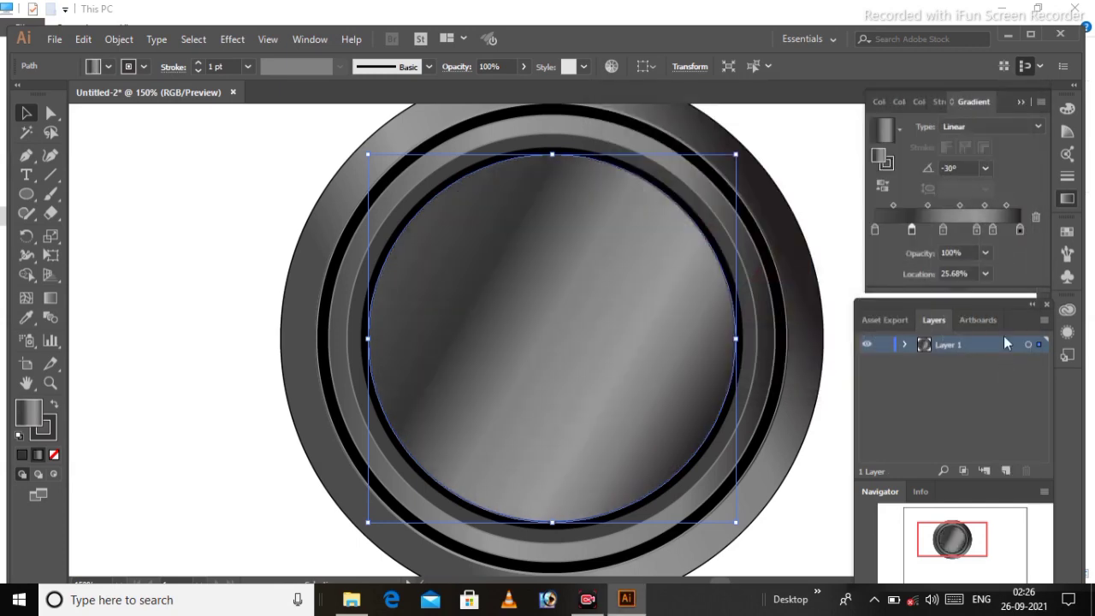
left_click_drag(912, 231, 896, 231)
Step: Lighten one gradient stop to bright grey at 21.35% and recolour another stop
double_click(891, 231)
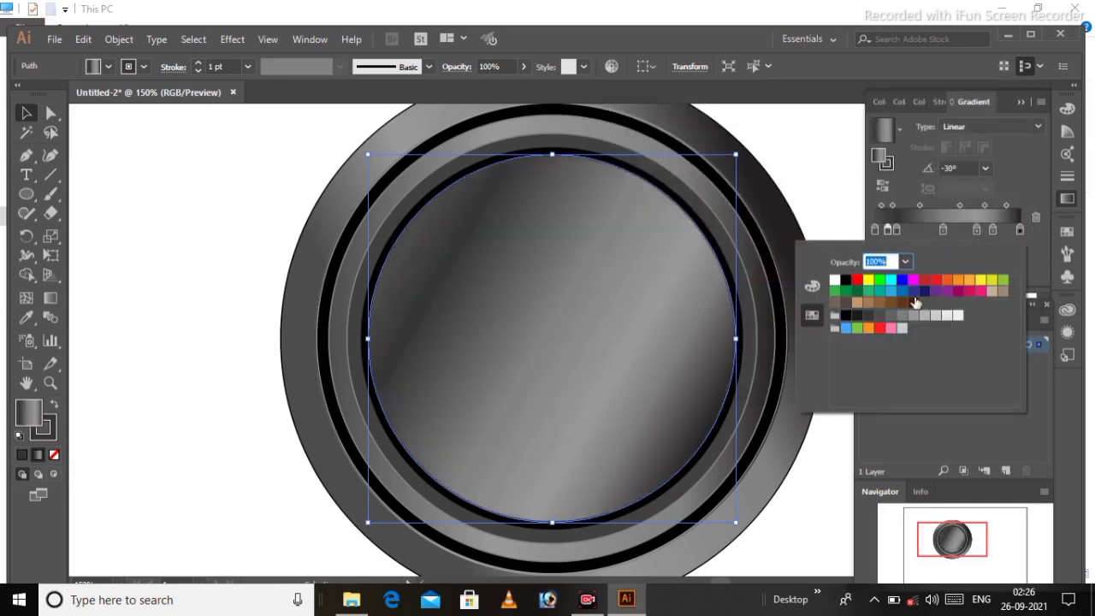
left_click(901, 315)
left_click(913, 315)
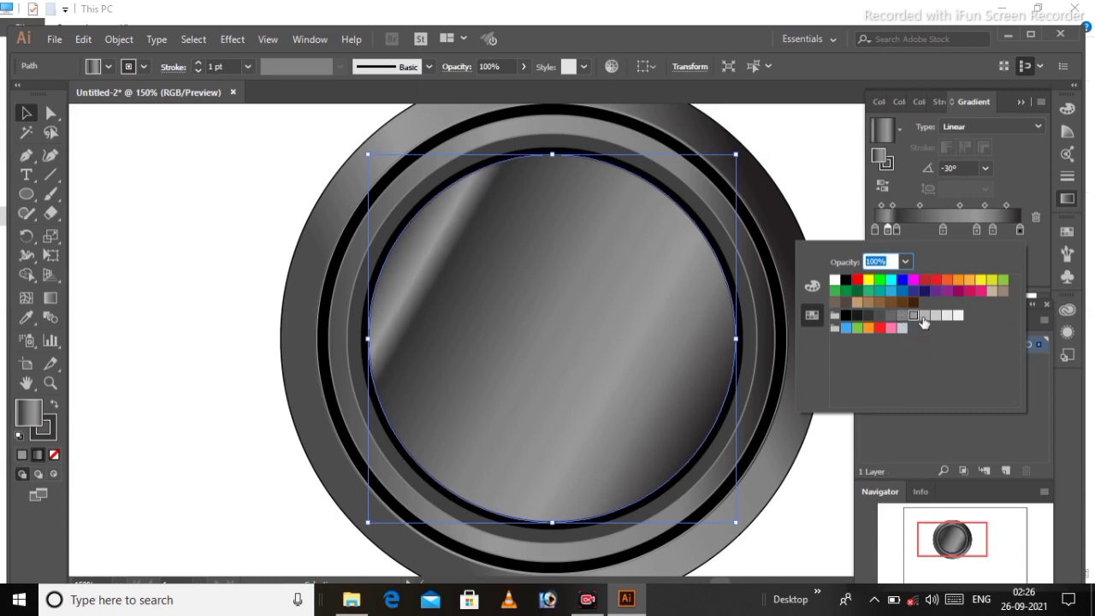
left_click(924, 315)
left_click(877, 321)
left_click_drag(894, 231, 920, 230)
double_click(920, 230)
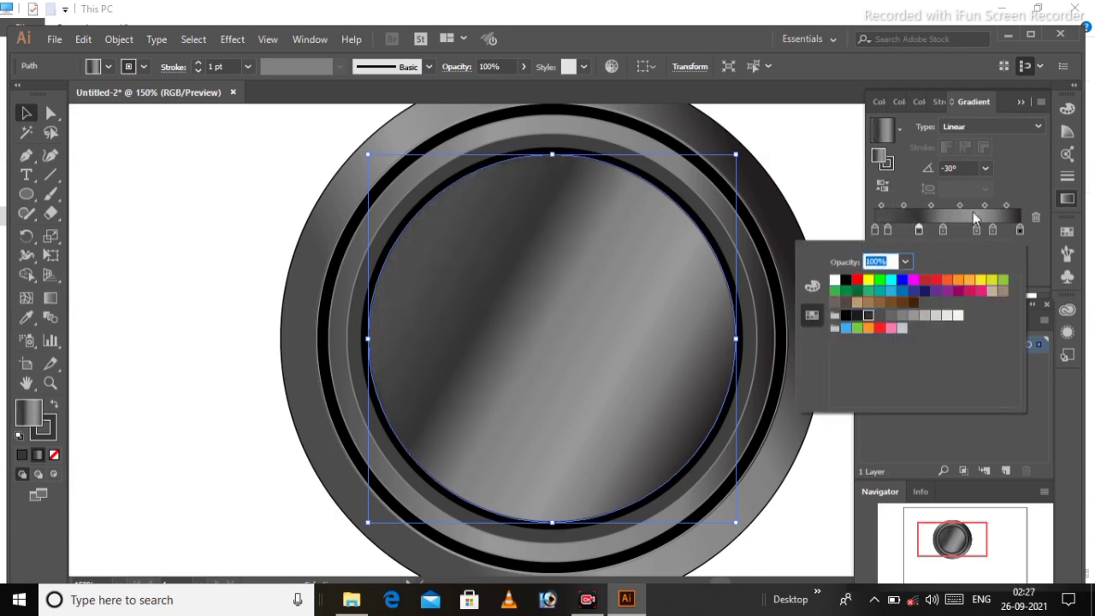
left_click(905, 316)
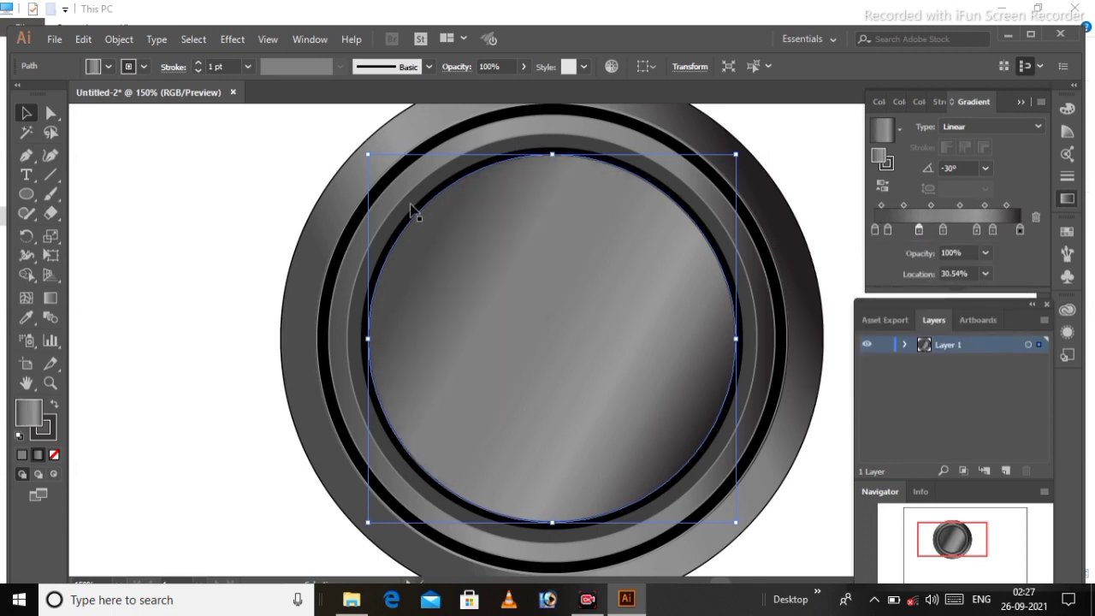
key("ctrl+minus")
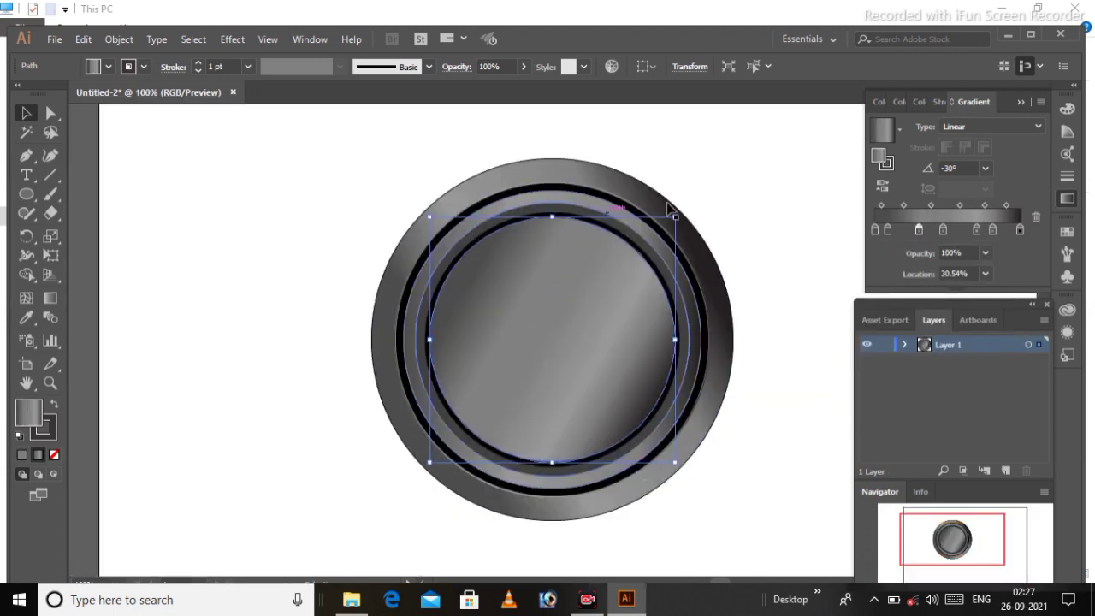
Step: Create a new circle offset -23 px inside the metallic disc
left_click(668, 208)
left_click(628, 335)
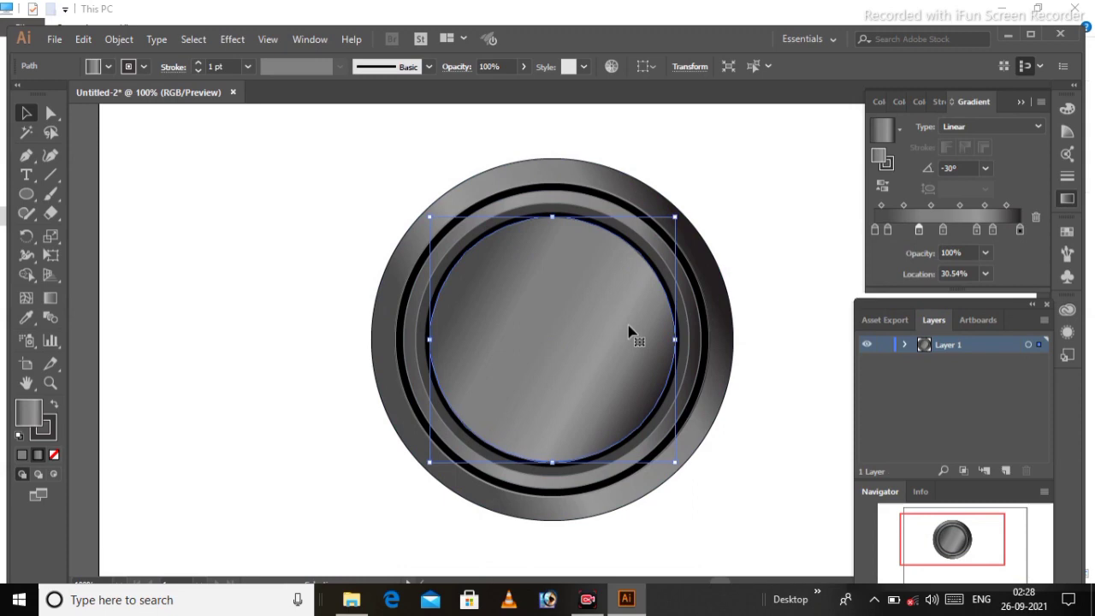
left_click(128, 43)
left_click(467, 393)
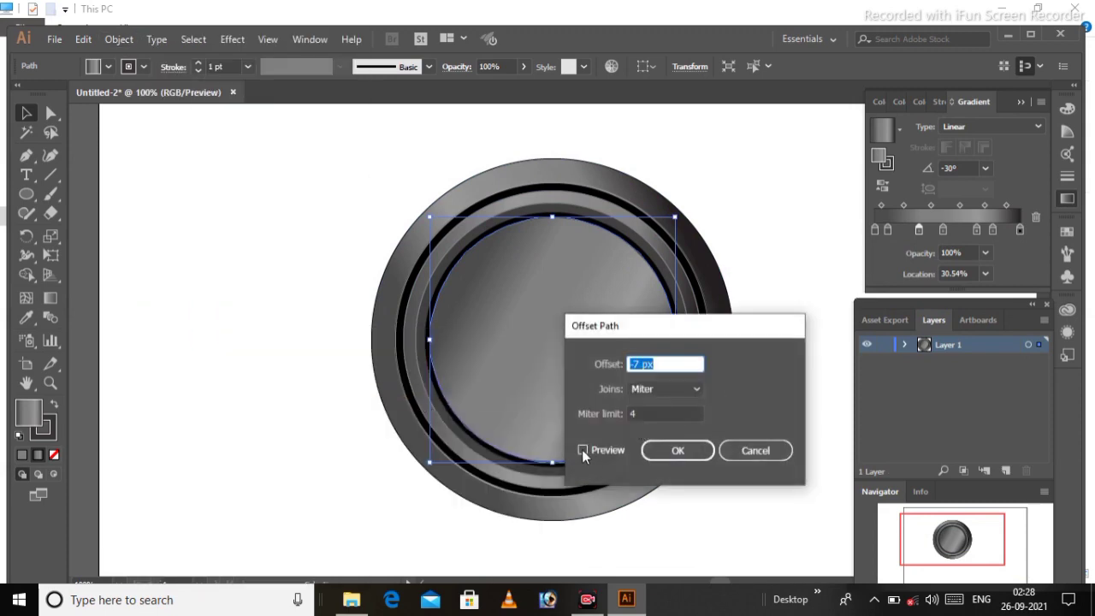
left_click(582, 450)
type("-22")
left_click(606, 364)
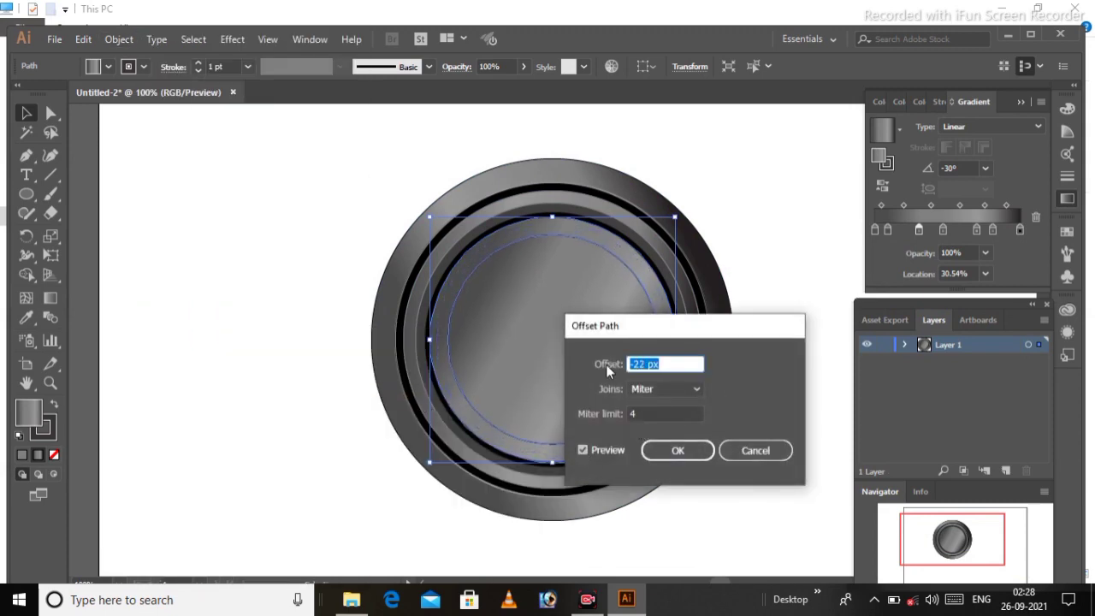
left_click(667, 450)
Step: Turn the new circle's grey gradient to a 90° angle
left_click(987, 171)
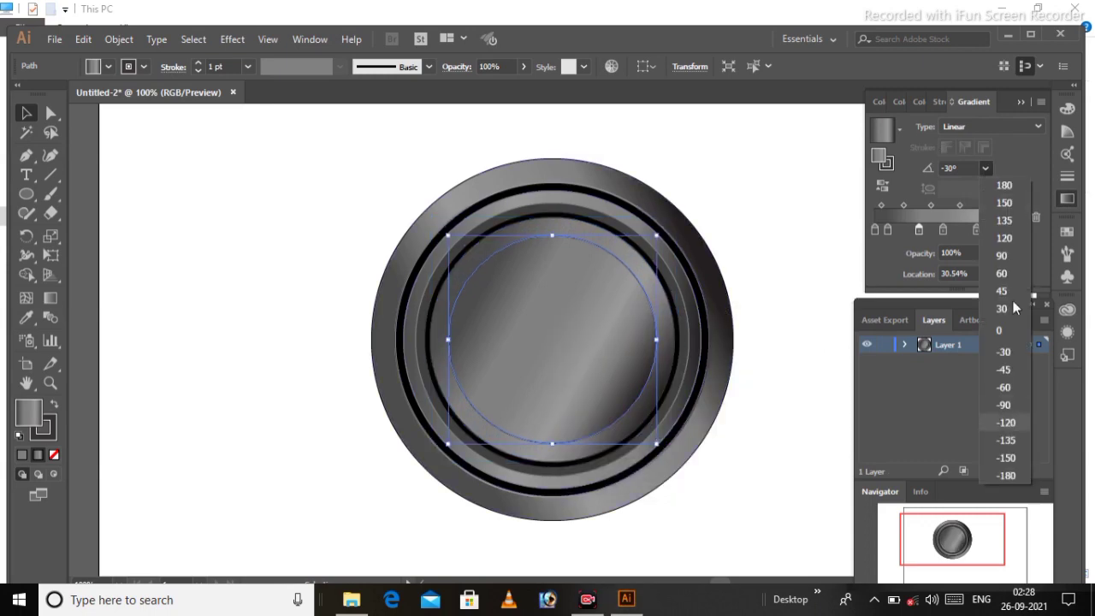
left_click(1012, 256)
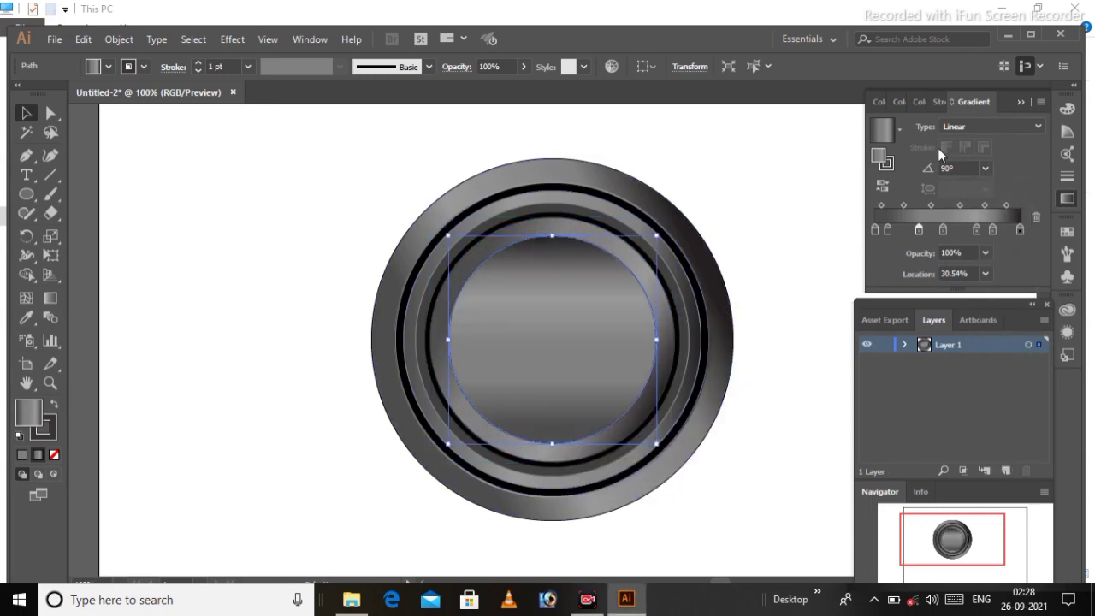
left_click(897, 100)
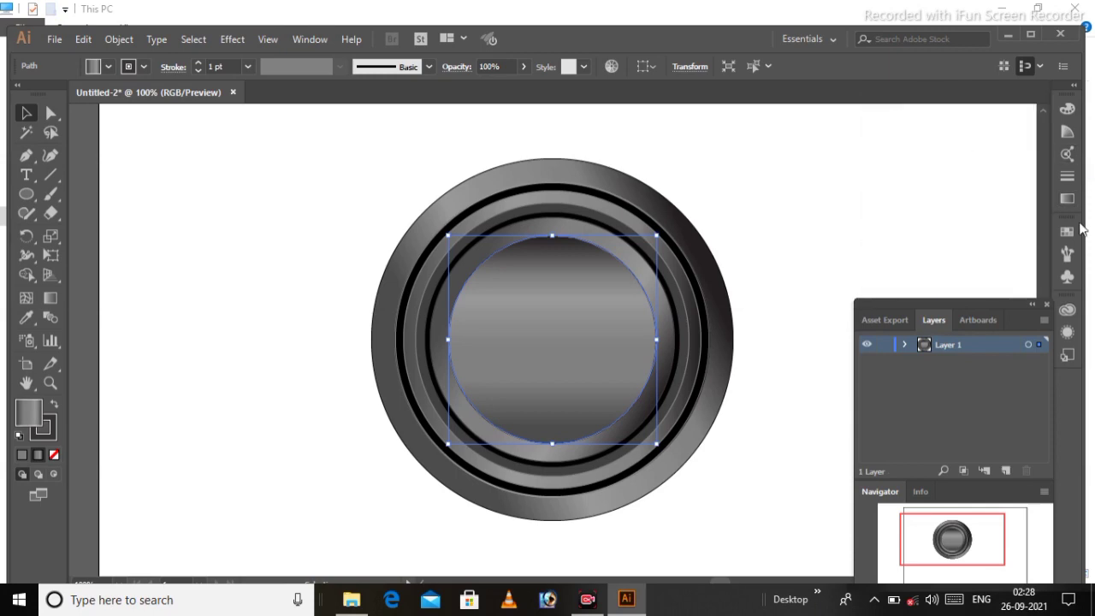
Step: Try Color Guide shades and settle on a flat dark charcoal #393434 fill for the innermost circle
left_click(1067, 199)
left_click(894, 100)
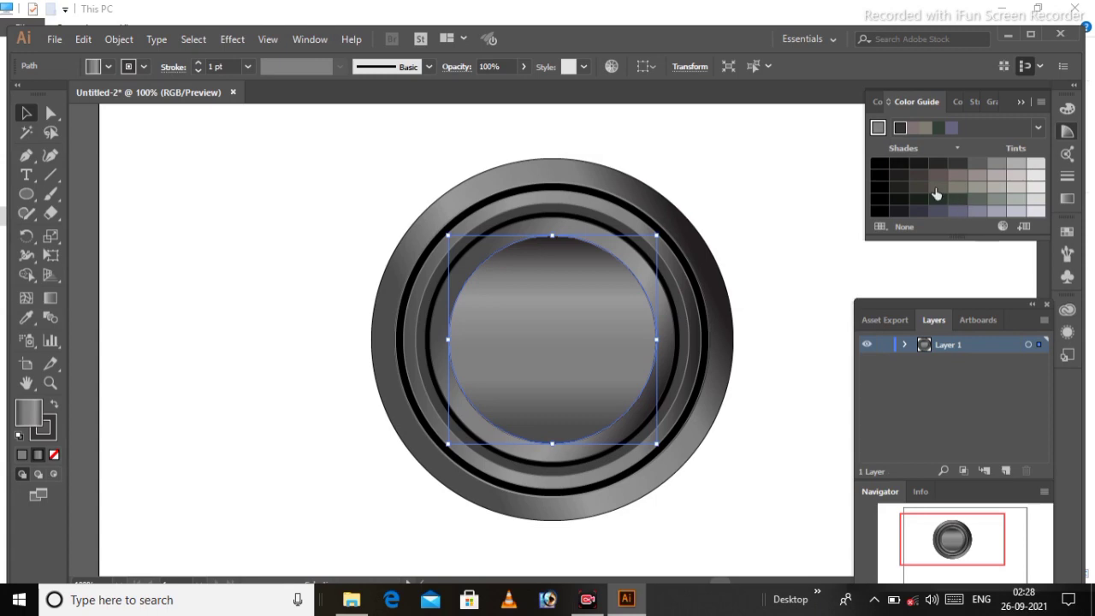
left_click(936, 194)
left_click(957, 190)
left_click(977, 163)
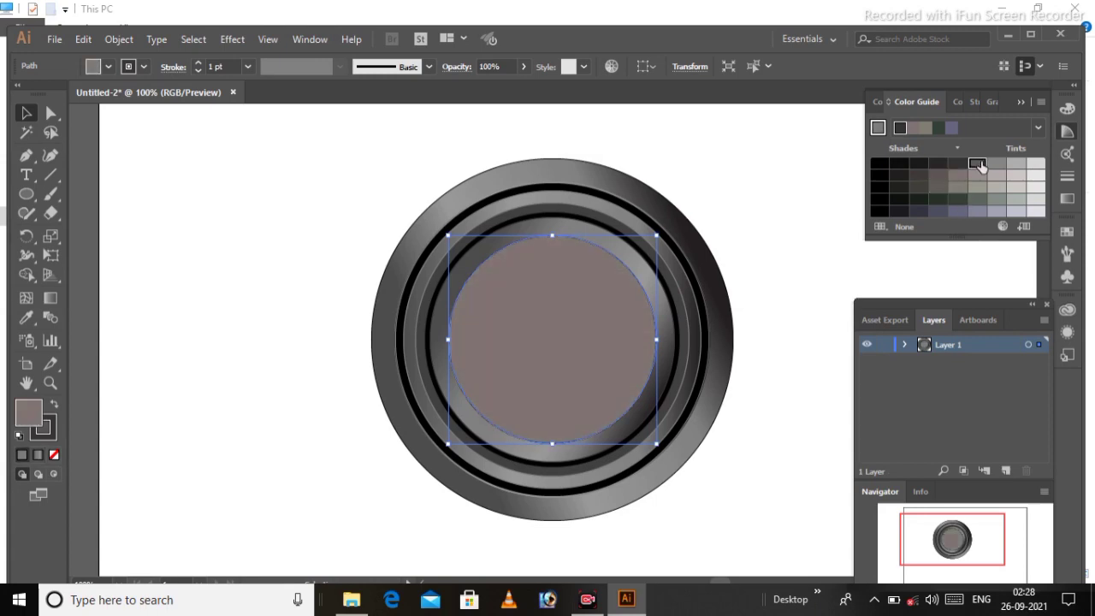
left_click(996, 166)
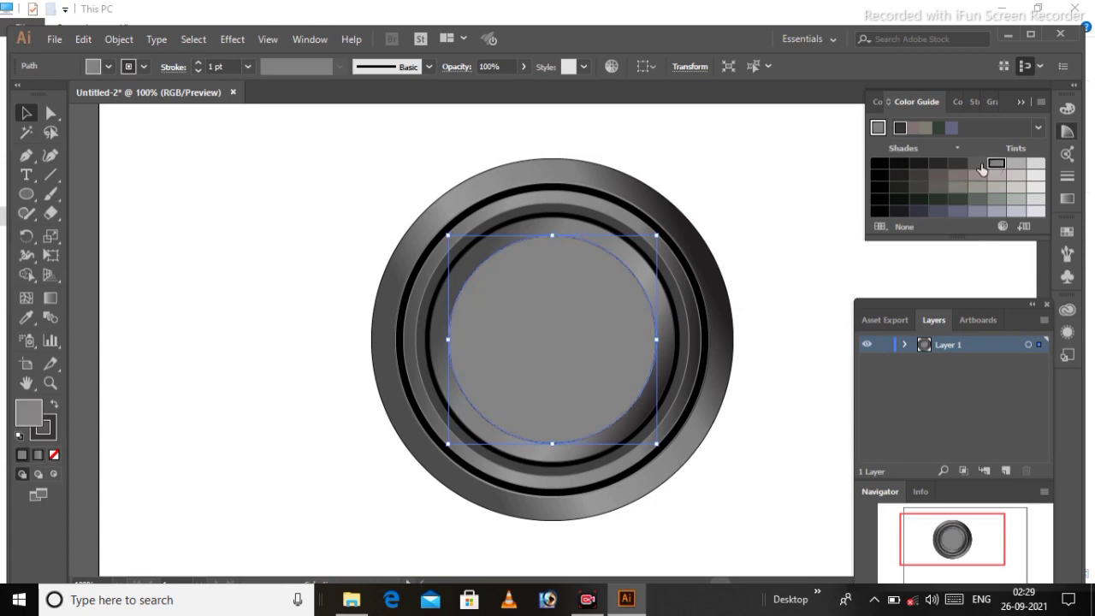
left_click(958, 166)
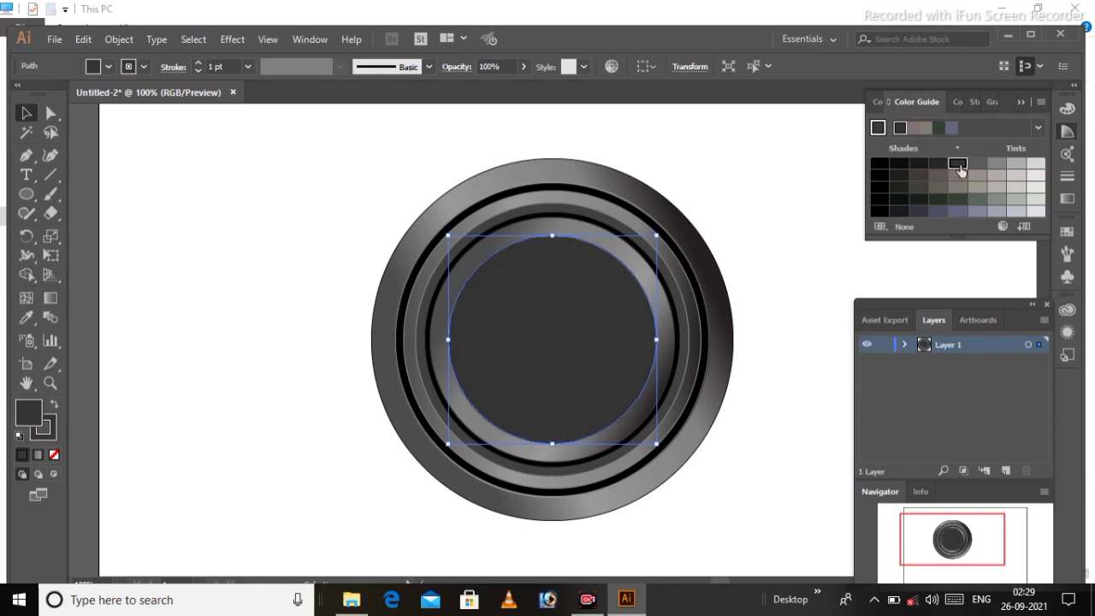
left_click(47, 428)
left_click(371, 300)
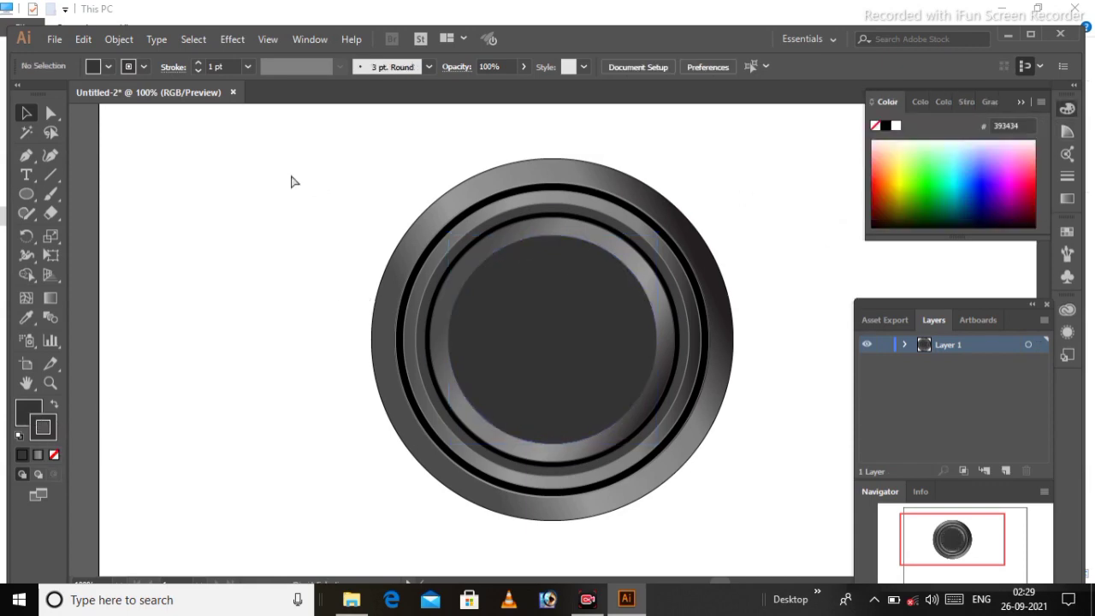
Step: Give the ring around the inner disc a black 7 pt stroke
key("ctrl+minus")
key("ctrl+plus")
key("ctrl+plus")
key("ctrl+plus")
key("ctrl+plus")
key("ctrl+minus")
key("ctrl+minus")
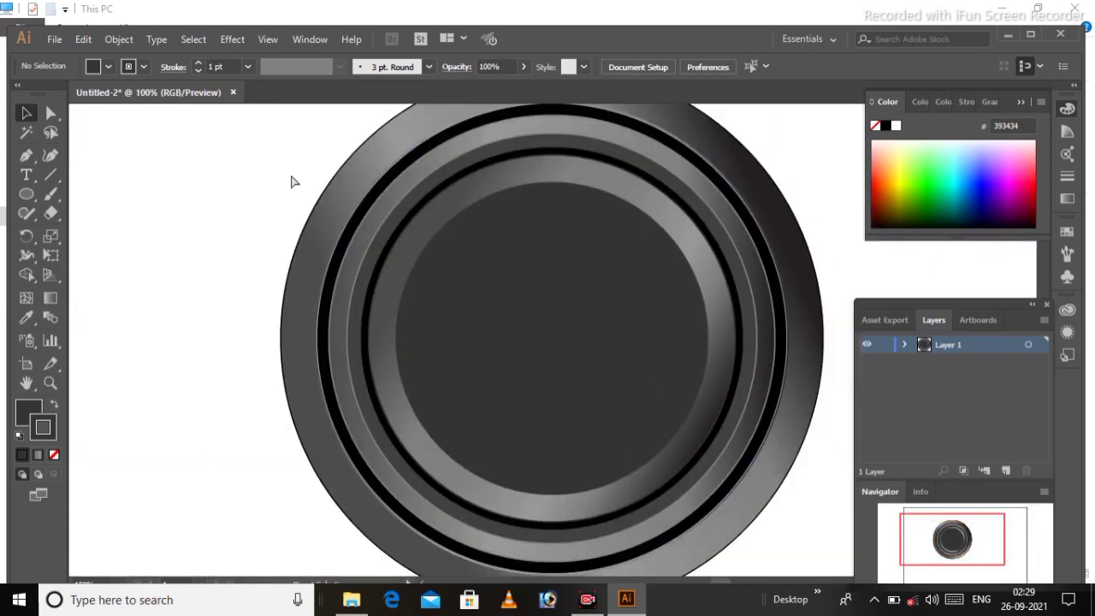
key("ctrl+minus")
key("ctrl+plus")
key("ctrl+plus")
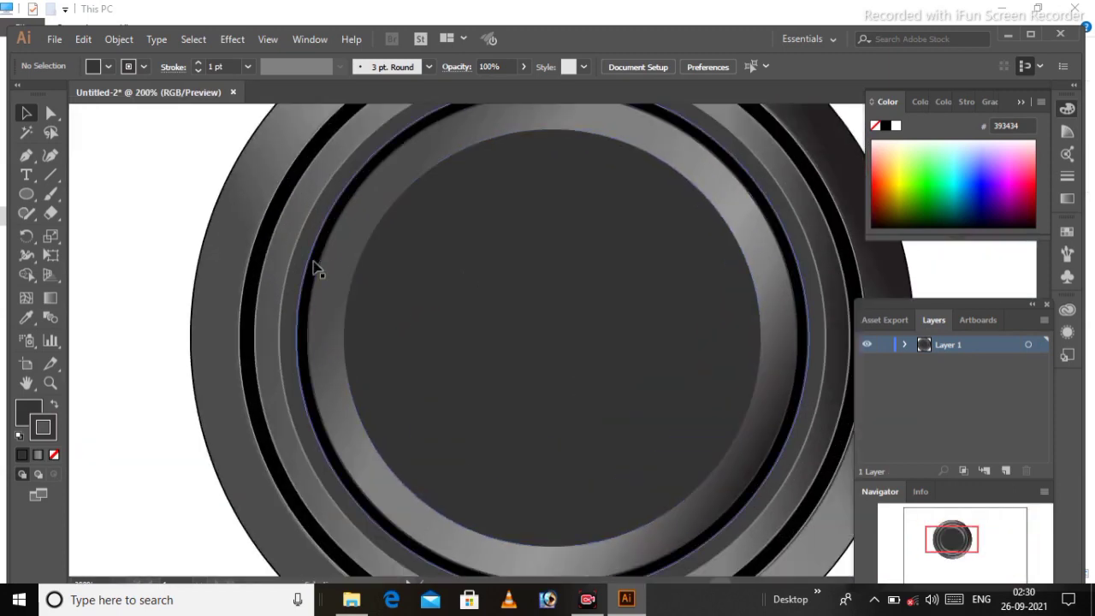
left_click(315, 272)
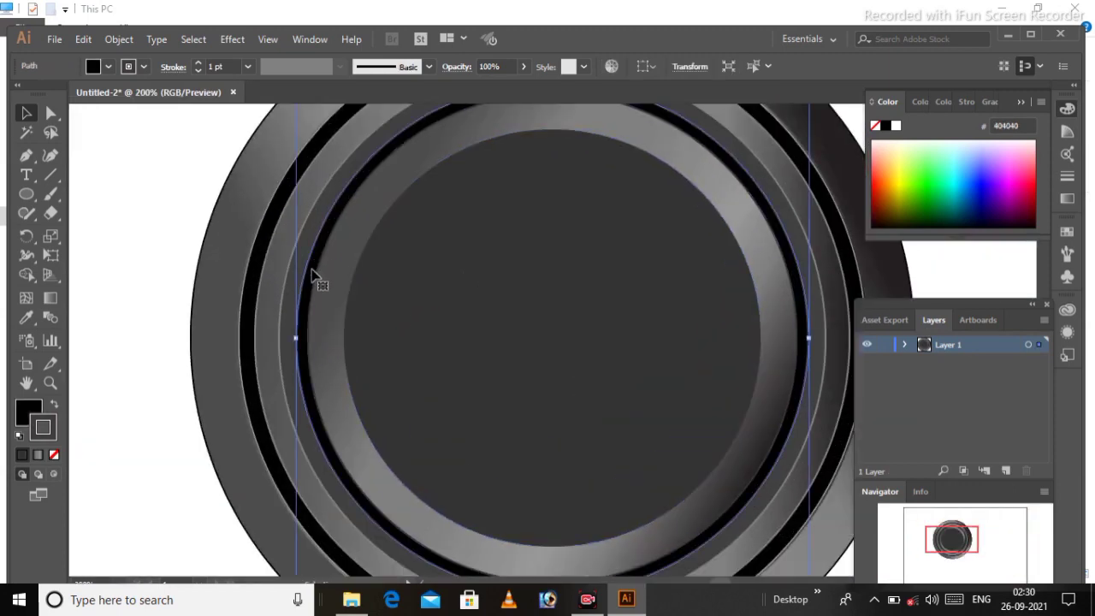
double_click(44, 426)
left_click(986, 147)
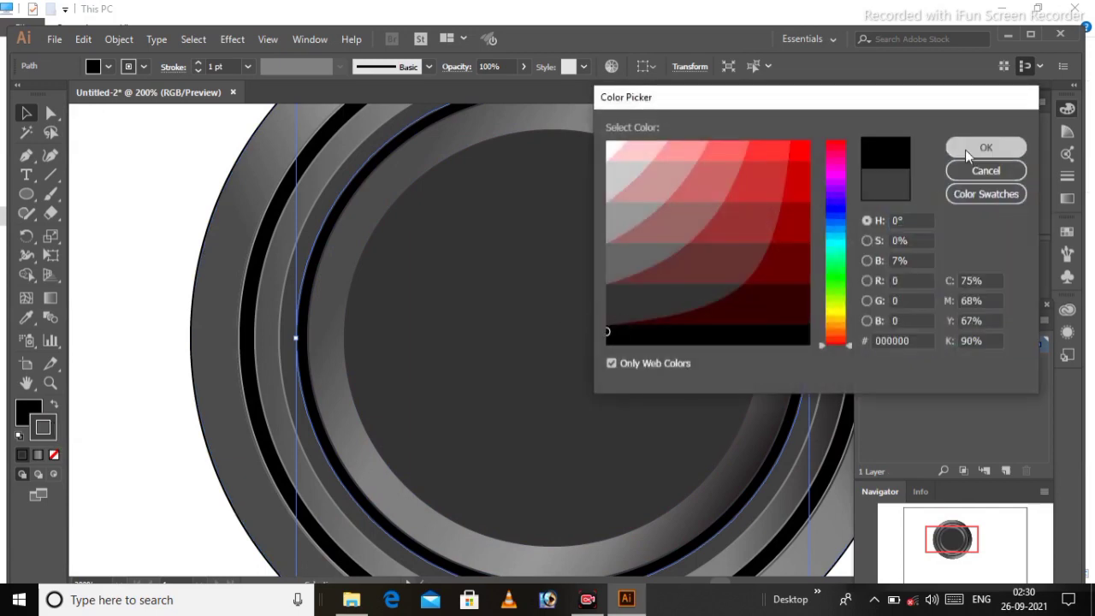
left_click(199, 62)
left_click(200, 63)
left_click(200, 62)
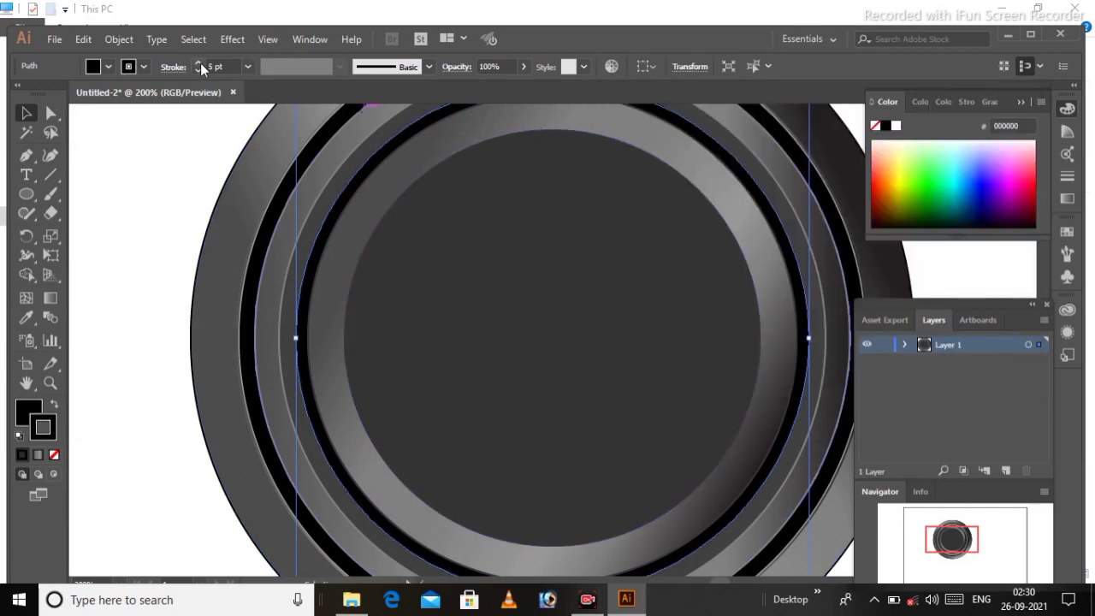
left_click(199, 63)
left_click(199, 62)
left_click(200, 63)
Step: Thicken the black ring's stroke to 9 pt and apply the 10 pt. Round brush
left_click(187, 202)
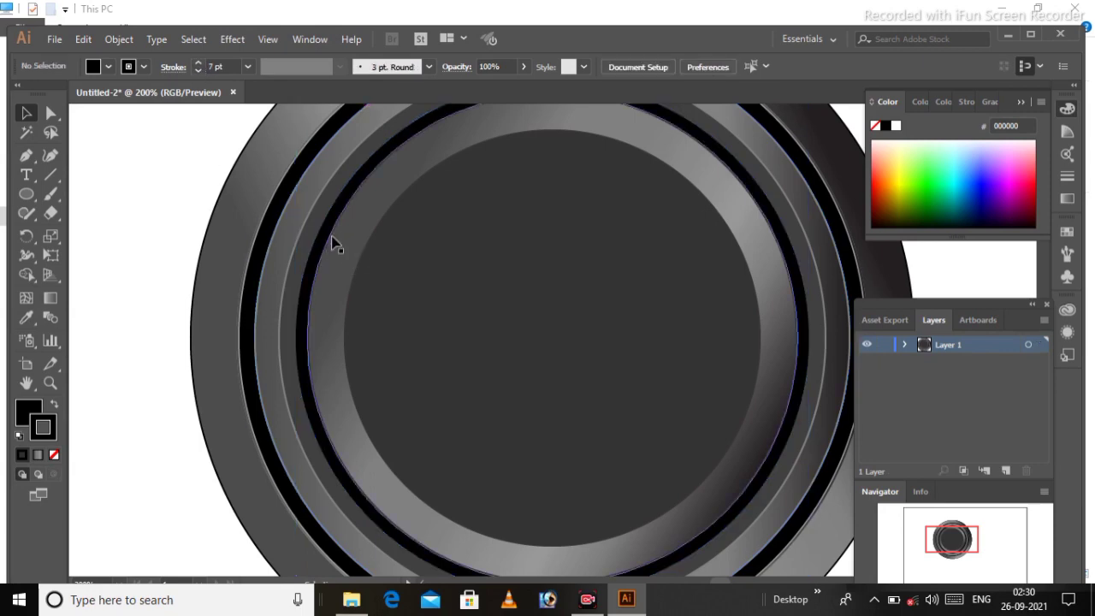
left_click(350, 254)
left_click(301, 304)
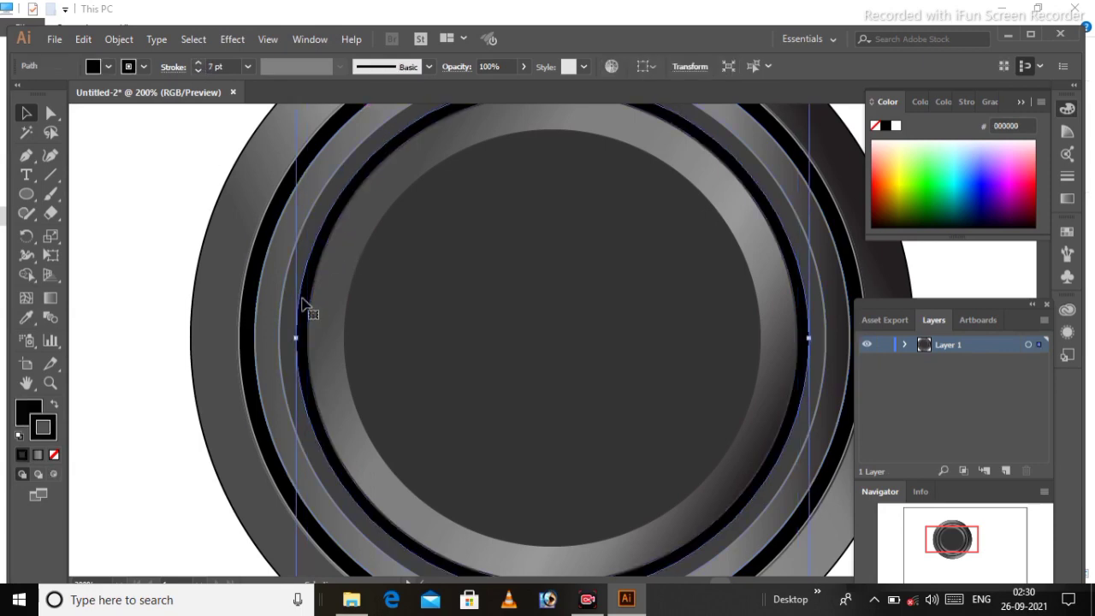
left_click(197, 62)
left_click(197, 62)
left_click(428, 66)
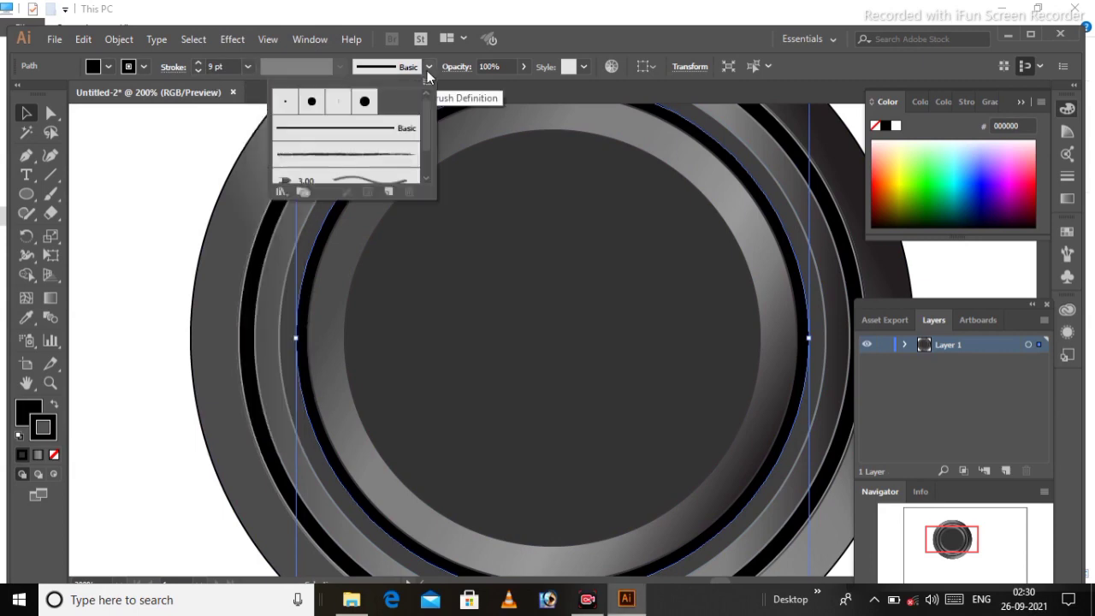
left_click(315, 97)
left_click(492, 265, "shift")
left_click(283, 231)
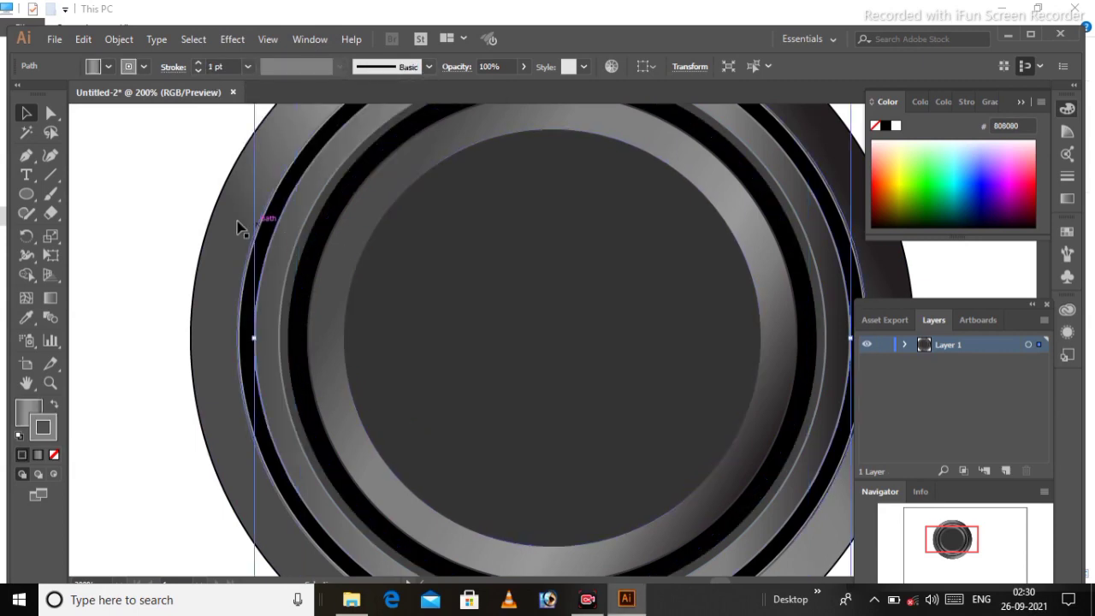
left_click(220, 216)
key("ctrl+minus")
key("ctrl+minus")
Step: Create a circle offset -5 px inside the inner dark disc
key("ctrl+plus")
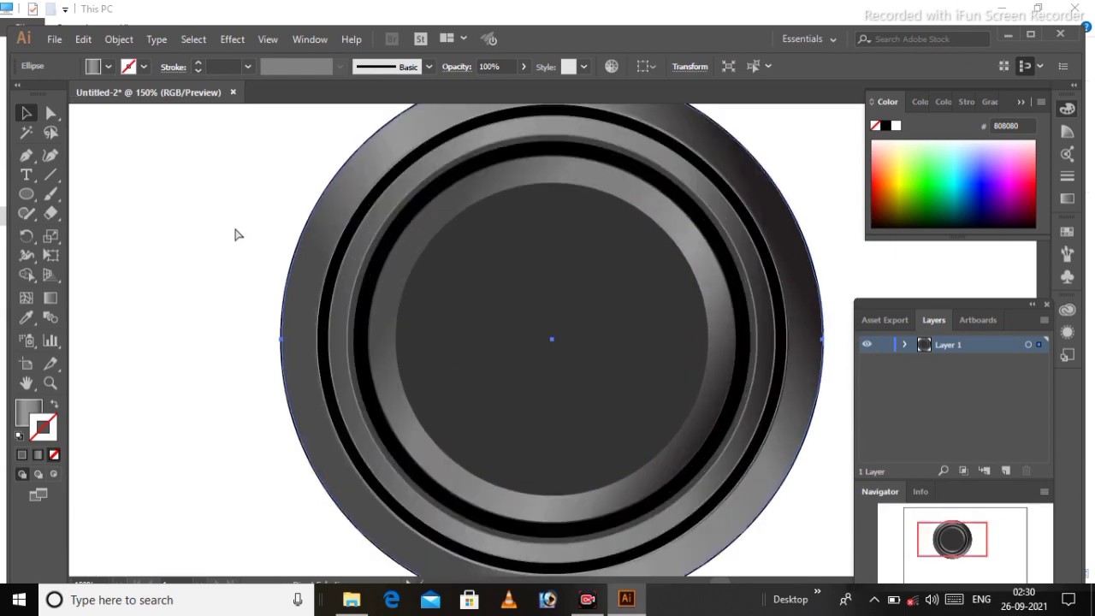
key("ctrl+plus")
left_click(470, 308)
left_click(119, 40)
mouse_move(223, 338)
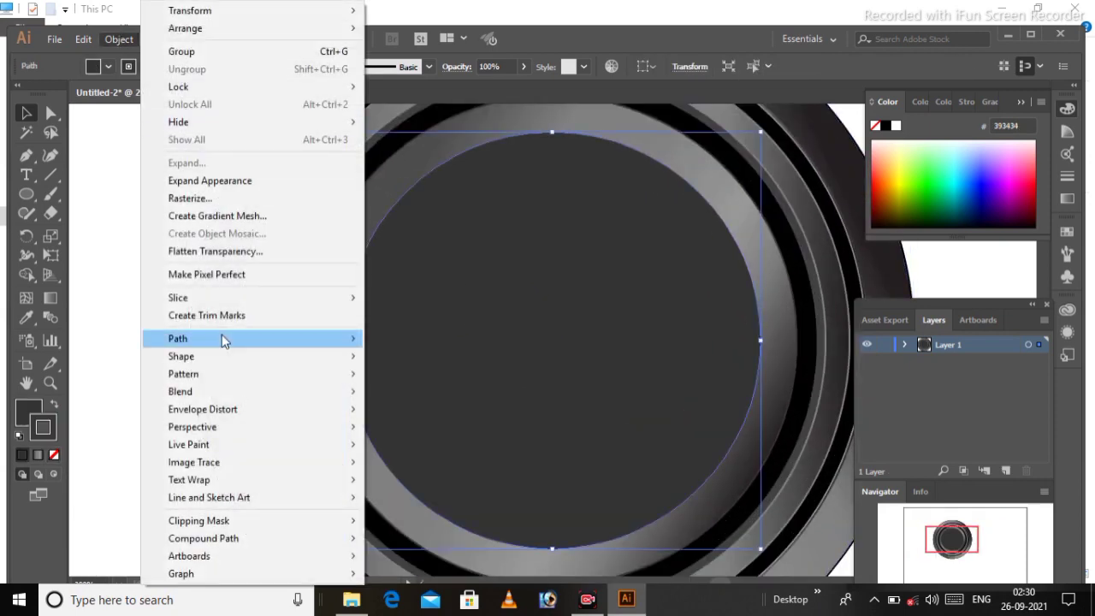
left_click(422, 399)
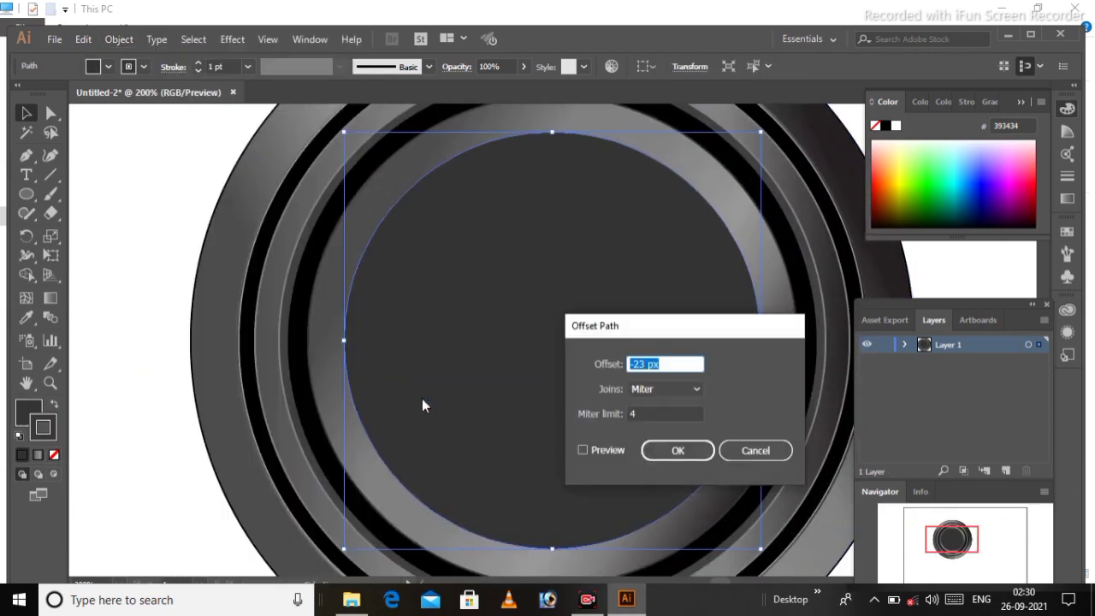
left_click(583, 450)
left_click(608, 367)
key("Up")
key("Up")
key("Up")
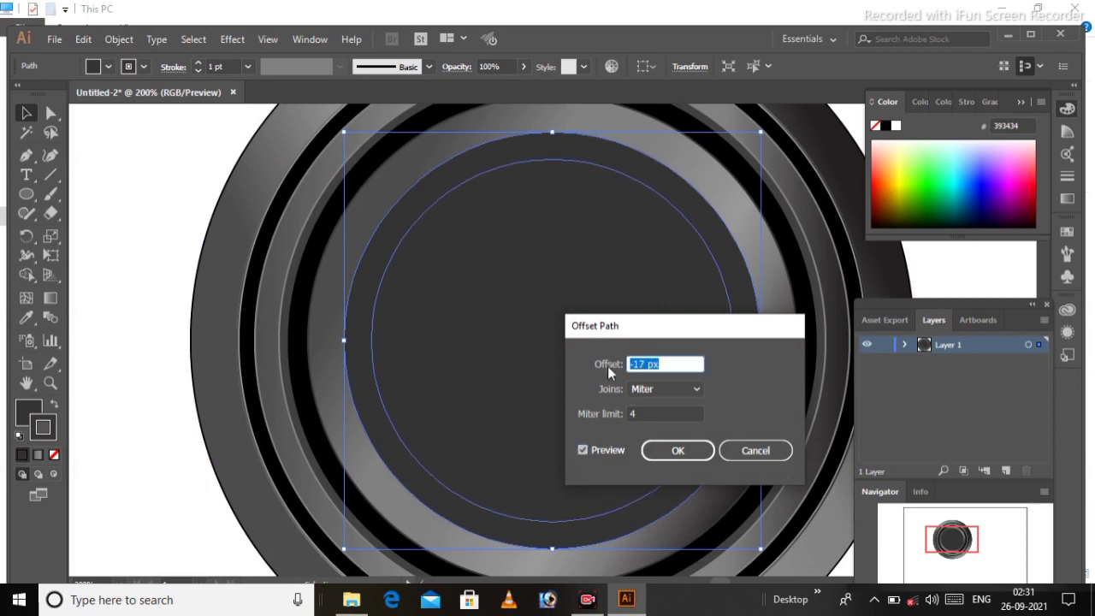
key("Up")
key("Up")
key("Up")
key("Up")
key("Up")
key("Up")
key("Up")
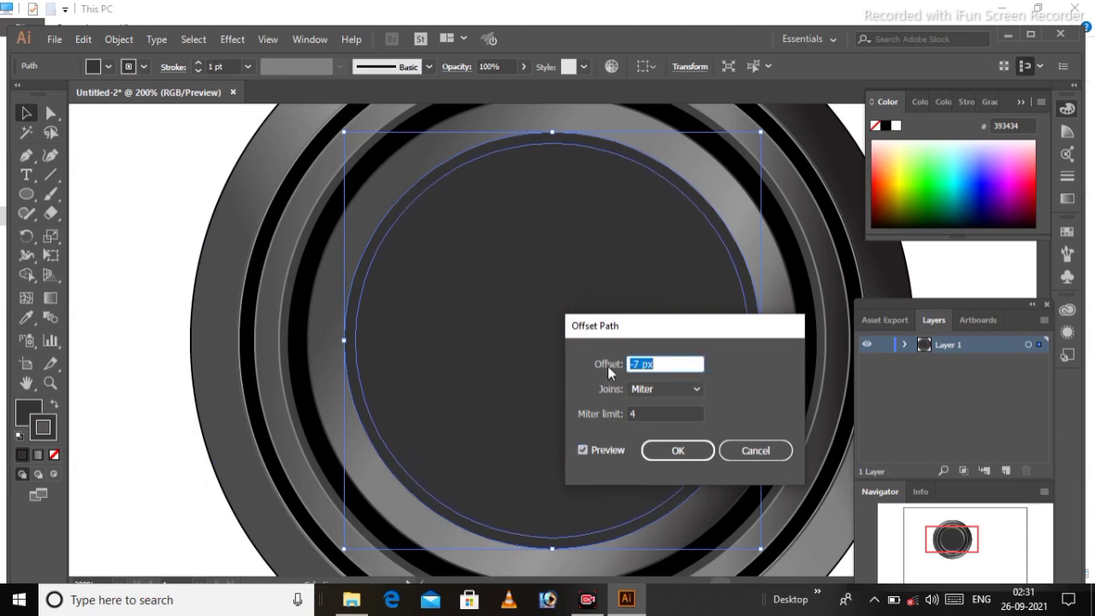
key("Up")
key("Up")
key("Up")
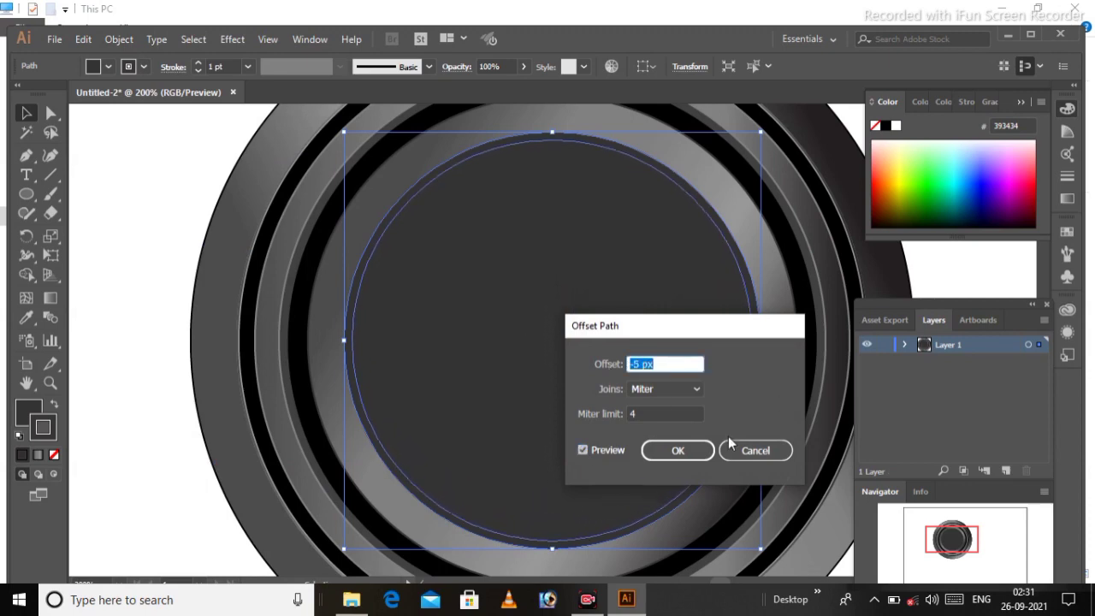
left_click(677, 450)
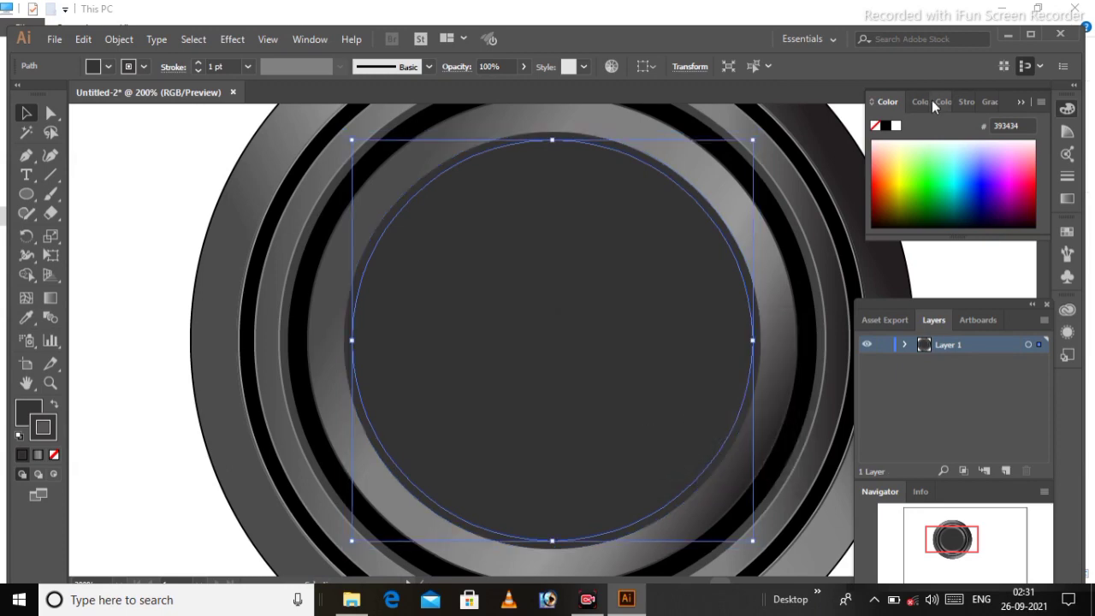
Step: Make the new centre circle's fill and outline black using Color Guide shades
left_click(932, 102)
left_click(998, 168)
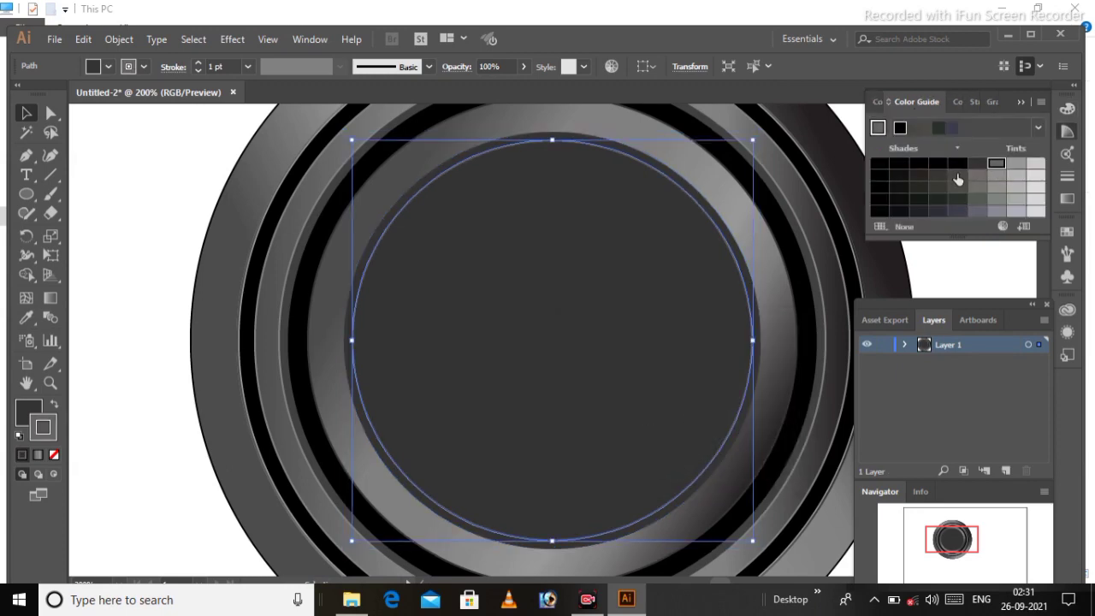
left_click(920, 164)
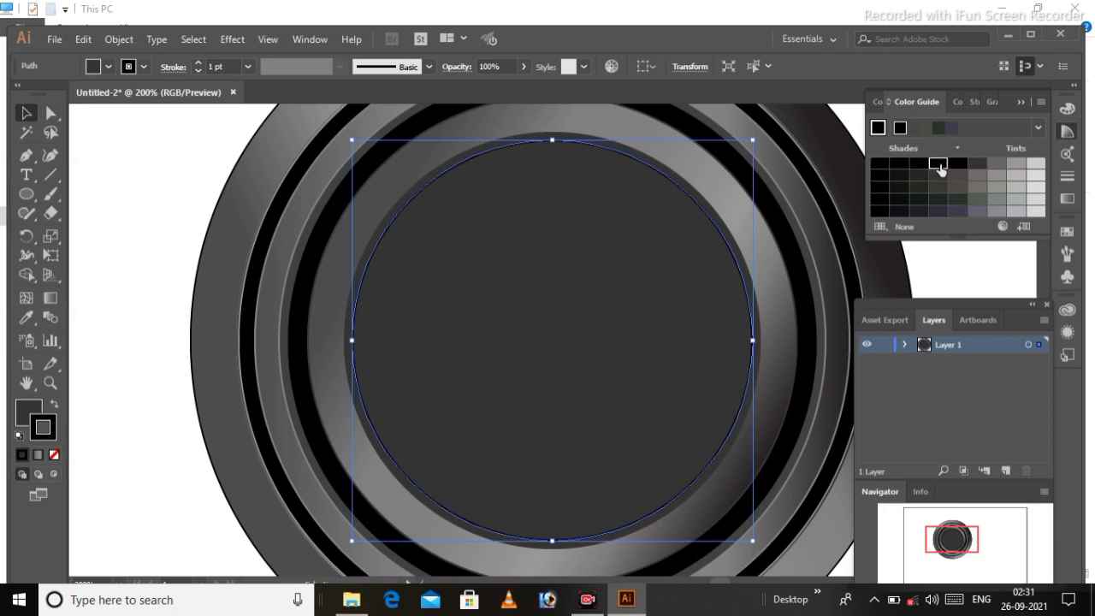
left_click(54, 405)
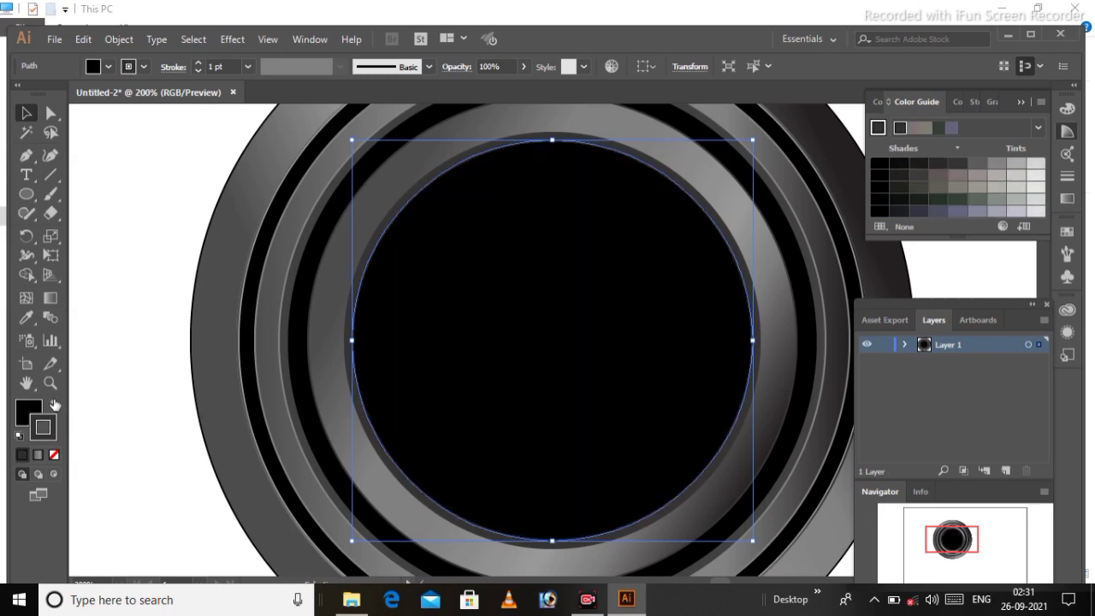
left_click(939, 165)
key(".")
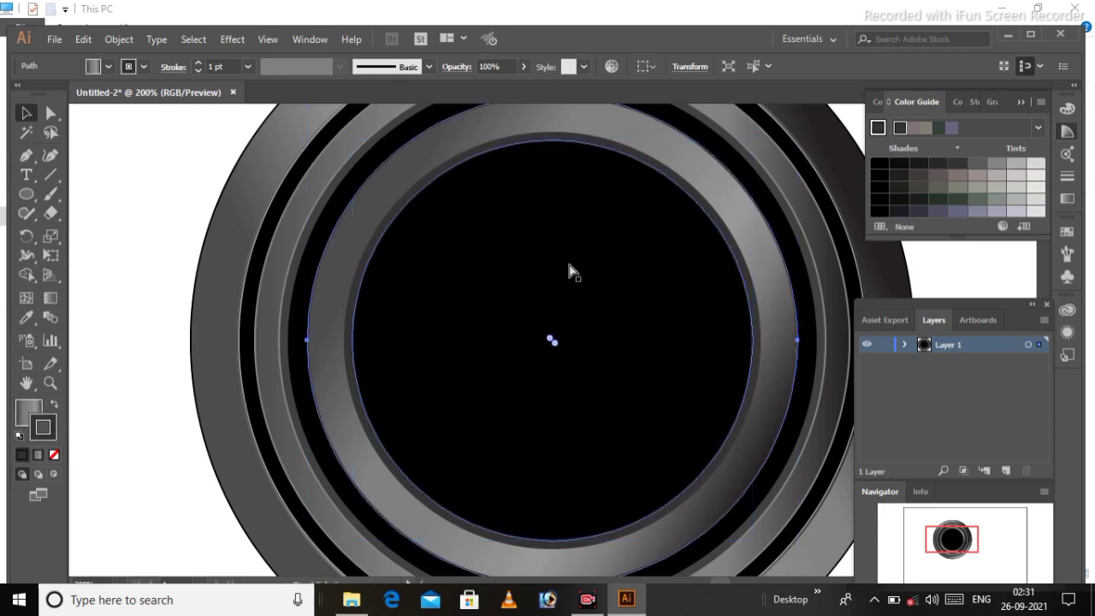
key("ctrl+0")
key("ctrl+plus")
key("ctrl+plus")
key("ctrl+plus")
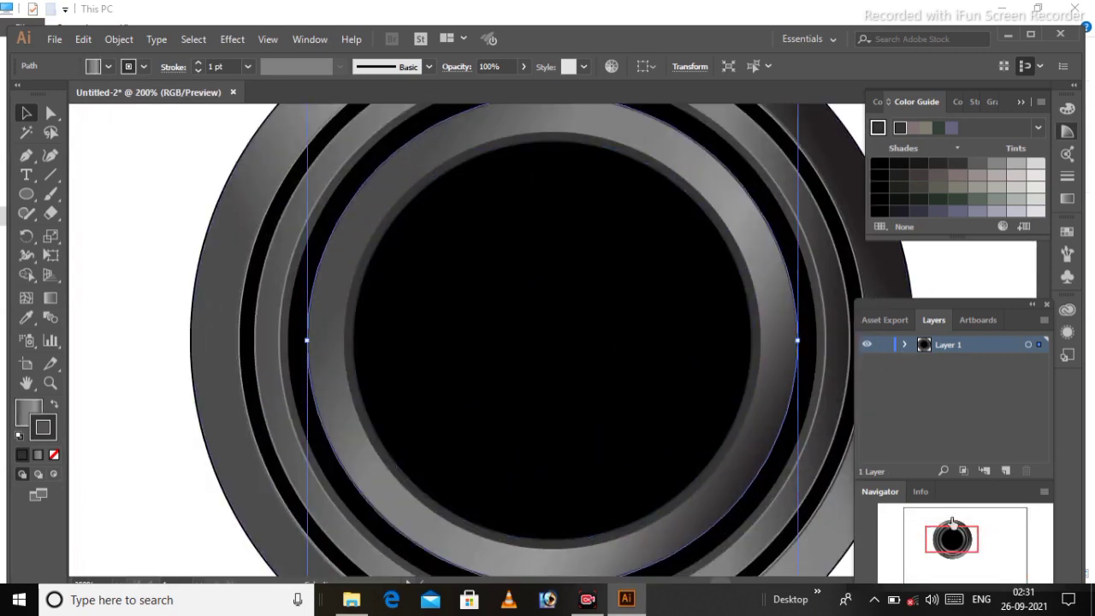
Step: Set the ring's outline around the centre disc to pure black #000000
left_click(420, 191)
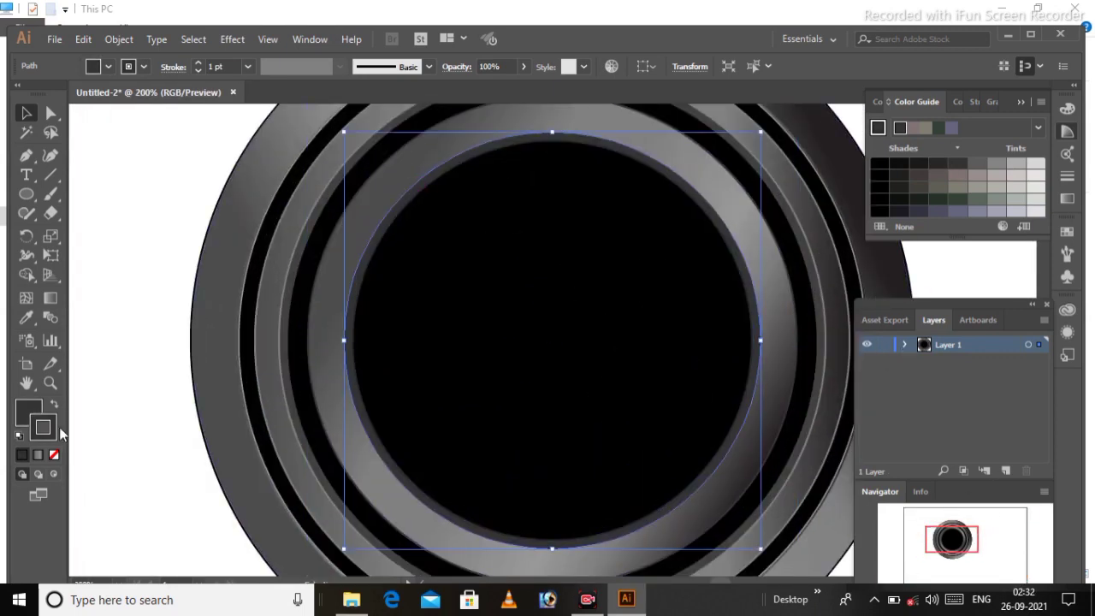
double_click(43, 427)
left_click(607, 339)
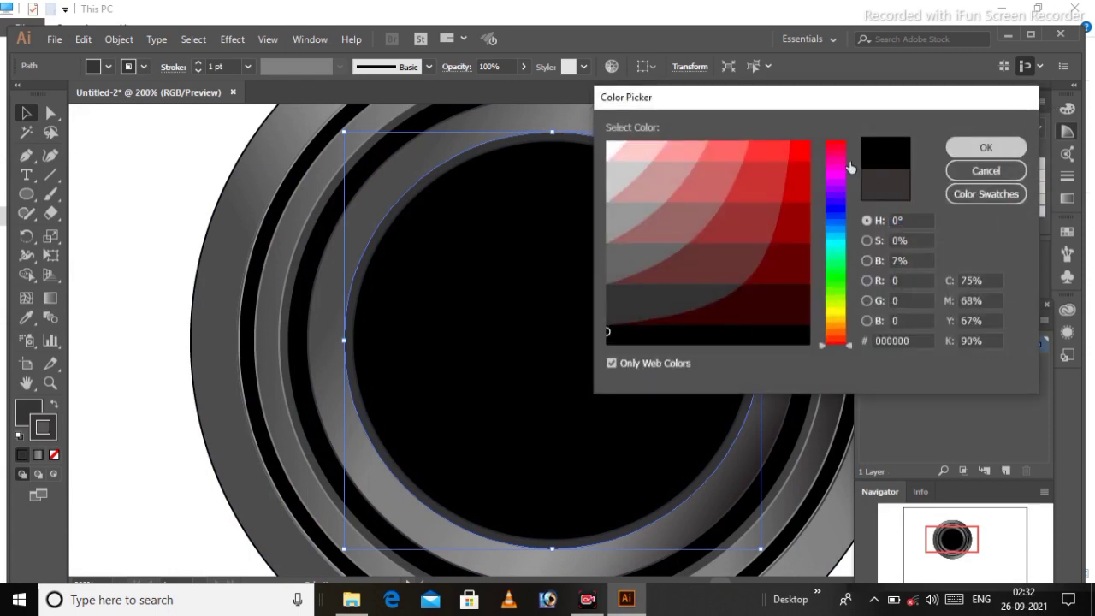
left_click(984, 144)
left_click(158, 256)
left_click(472, 284)
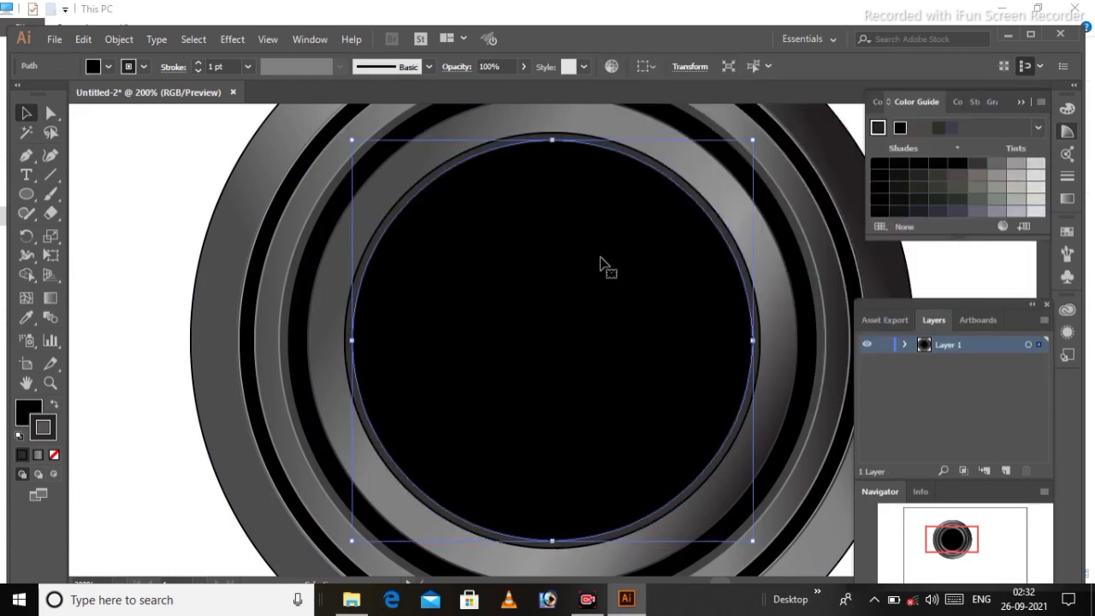
key("ctrl+1")
key("ctrl+shift+a")
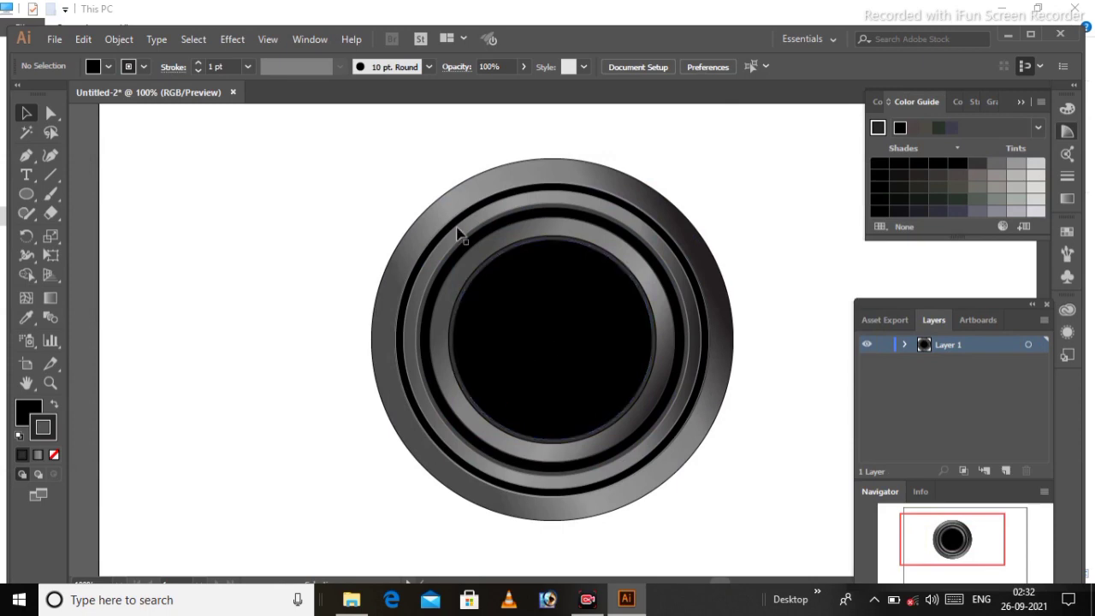
Step: Make the black centre circle a gradient mesh with vertical and horizontal lines across it
key("ctrl+plus")
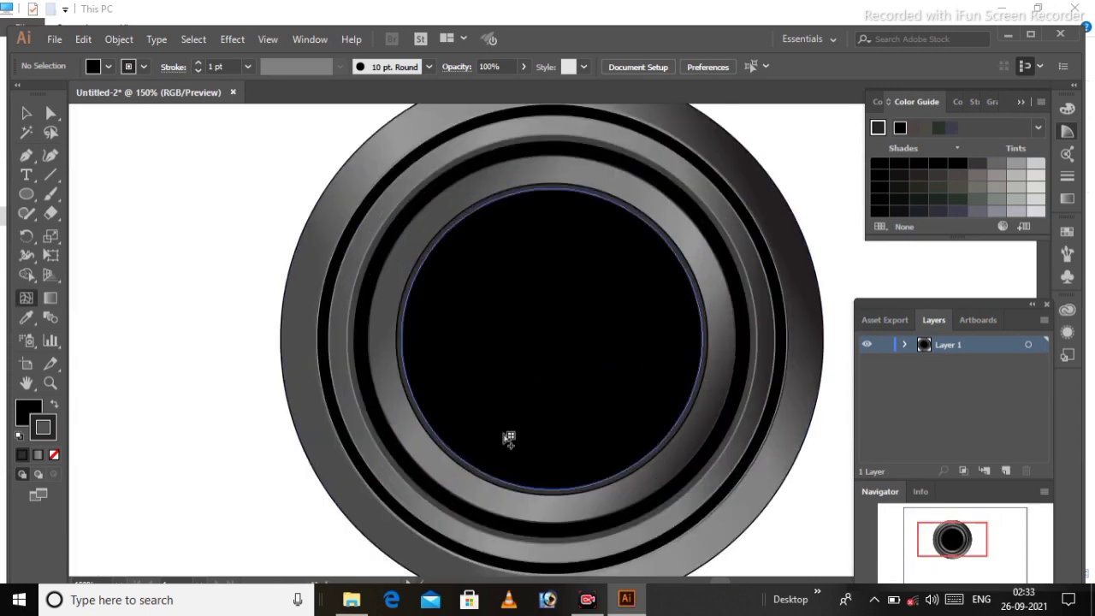
left_click(26, 299)
left_click(552, 329)
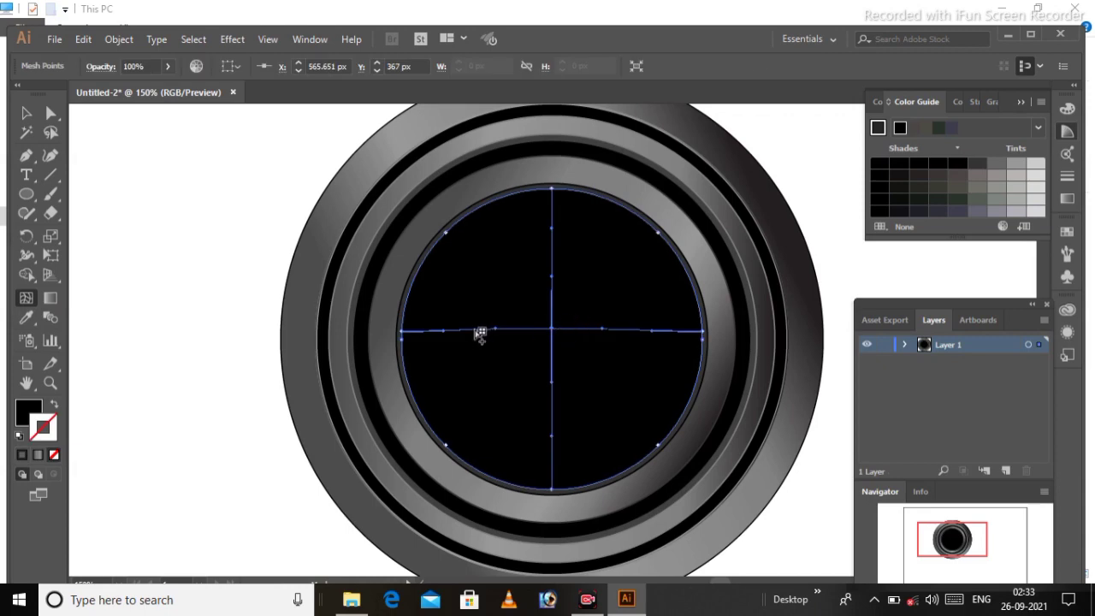
left_click(466, 330)
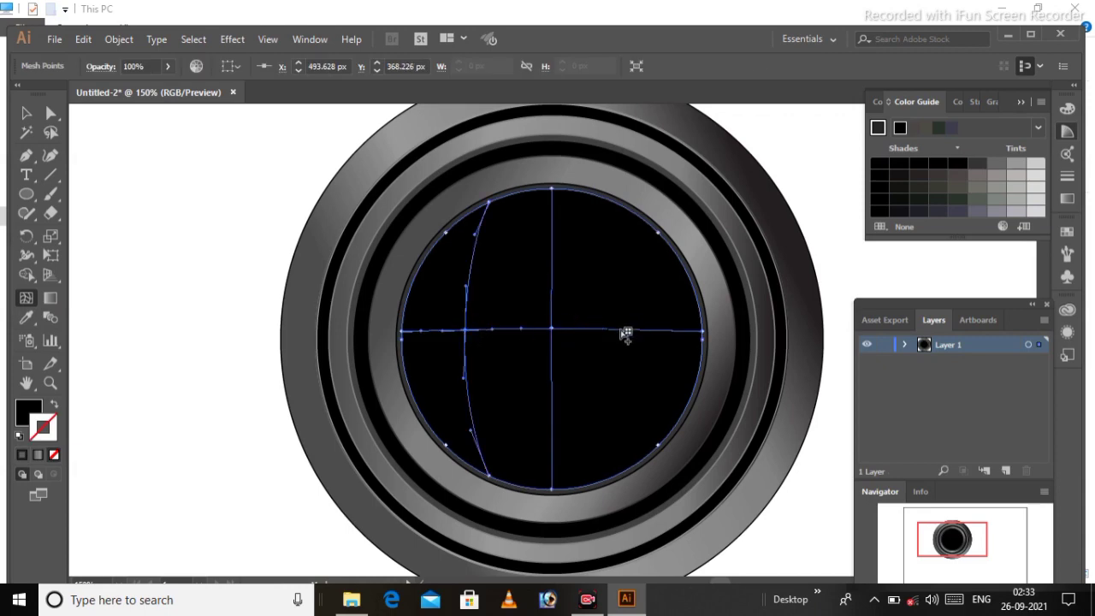
left_click(623, 330)
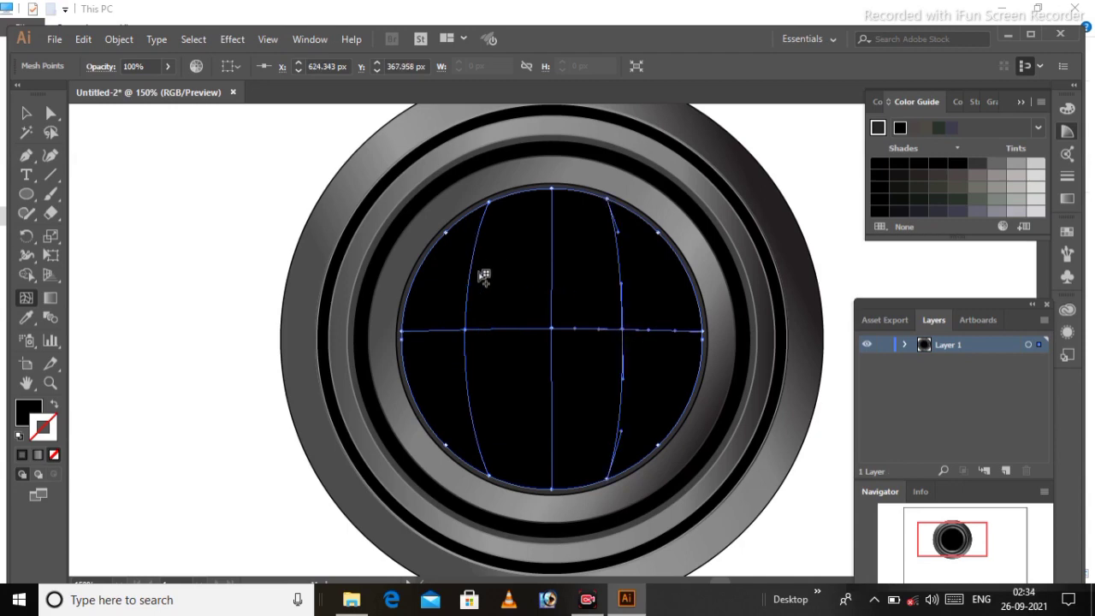
left_click(471, 291)
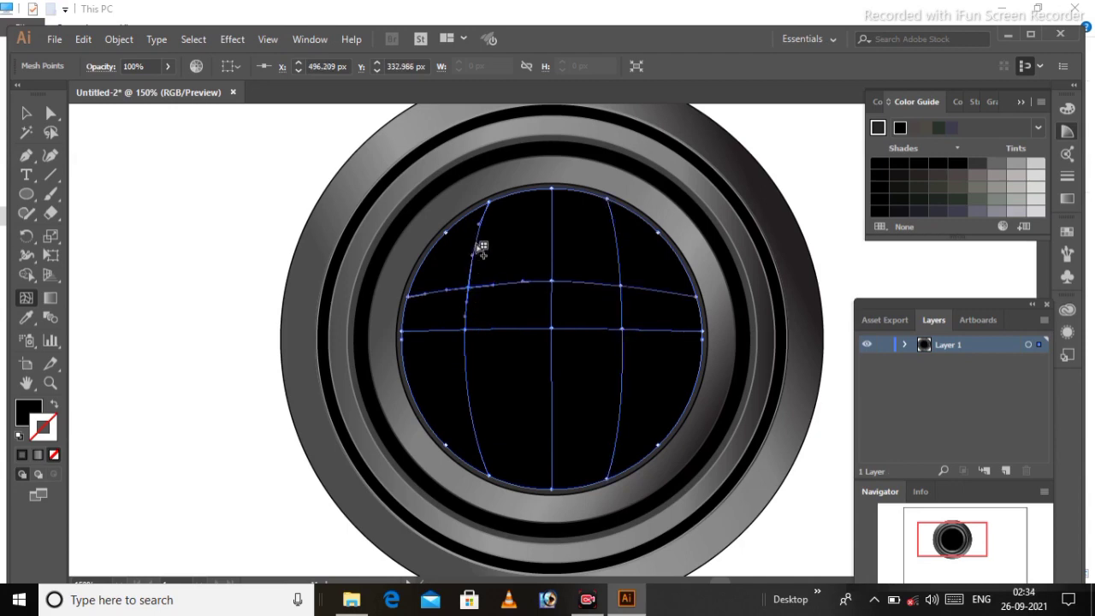
left_click(478, 244)
left_click(469, 381)
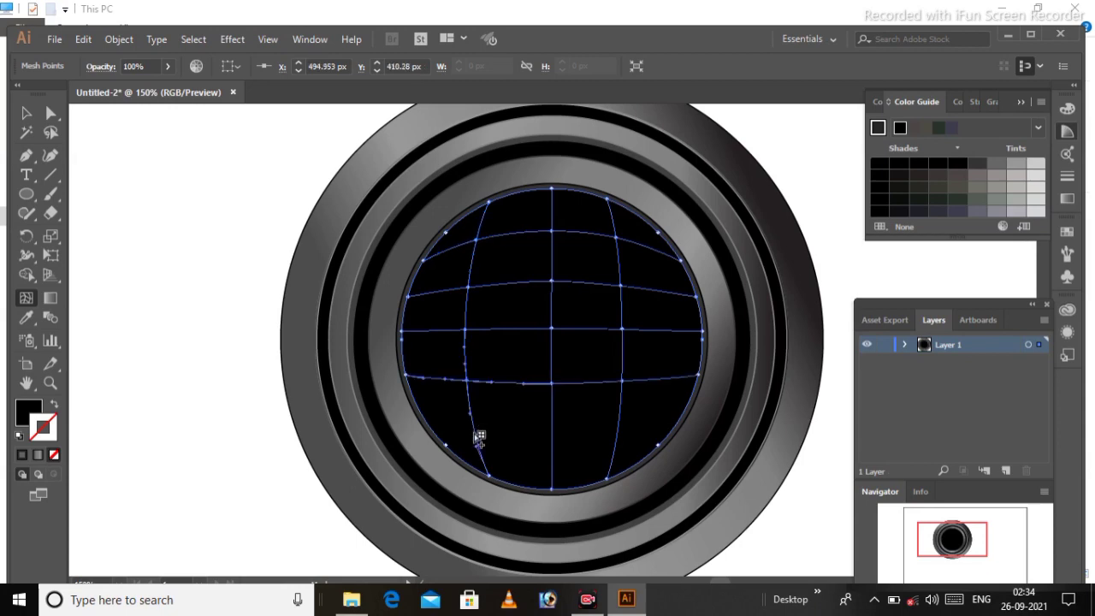
left_click(475, 433)
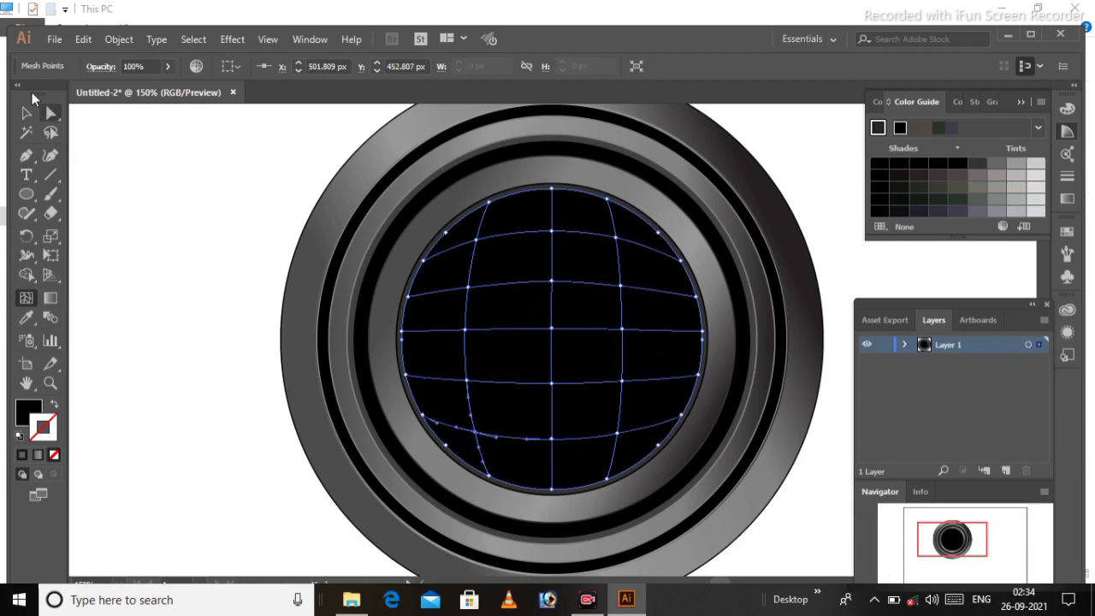
Step: Drag the mesh anchor on the circle's right edge up-left to reshape the mesh grid
left_click(50, 114)
left_click(1068, 232)
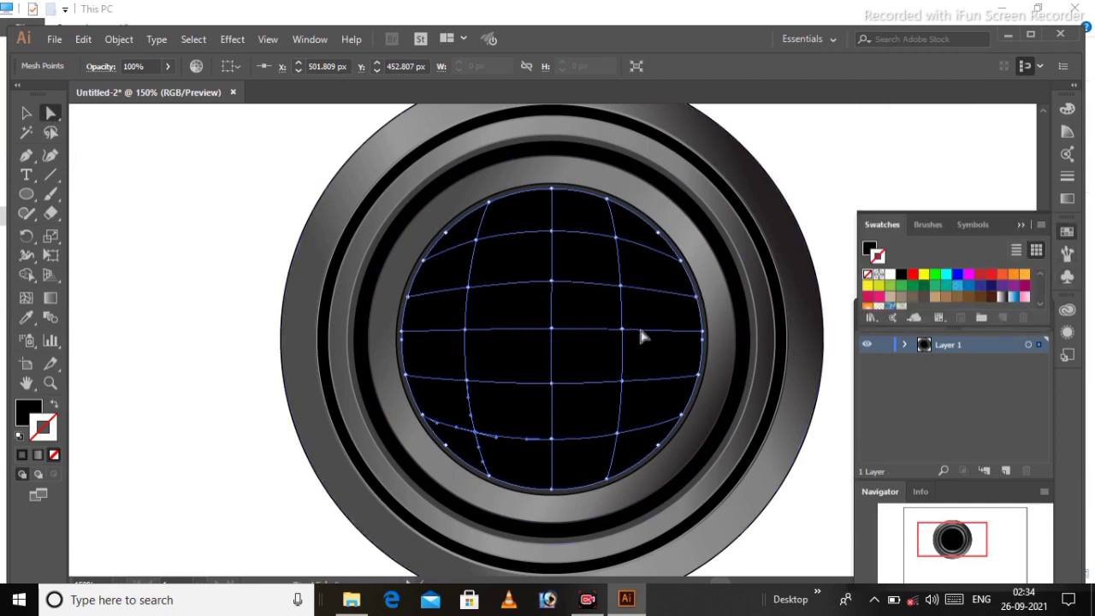
left_click(552, 231)
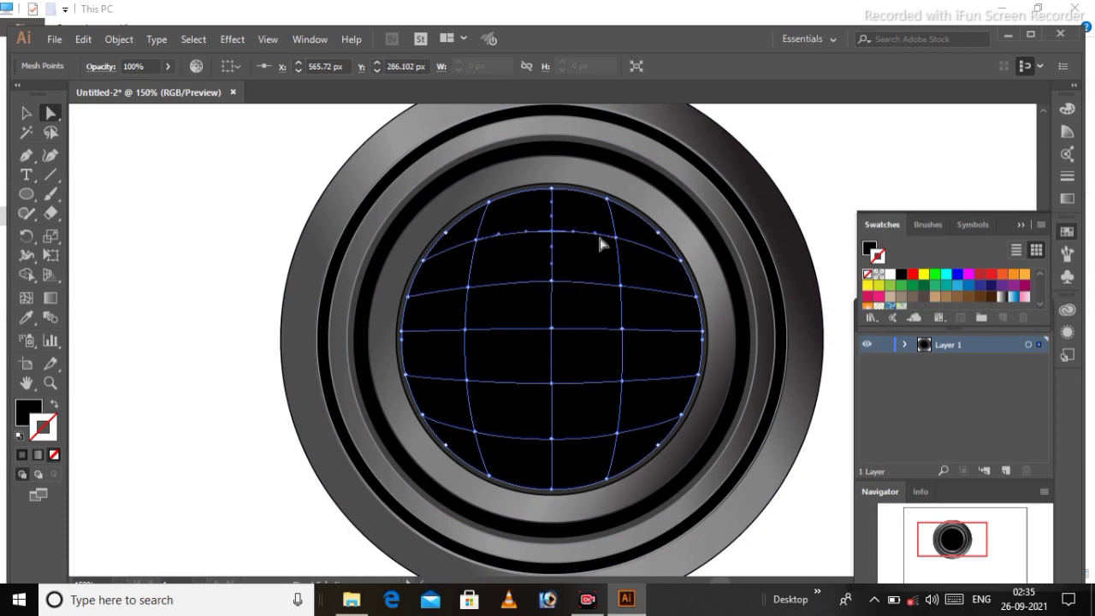
left_click(682, 260)
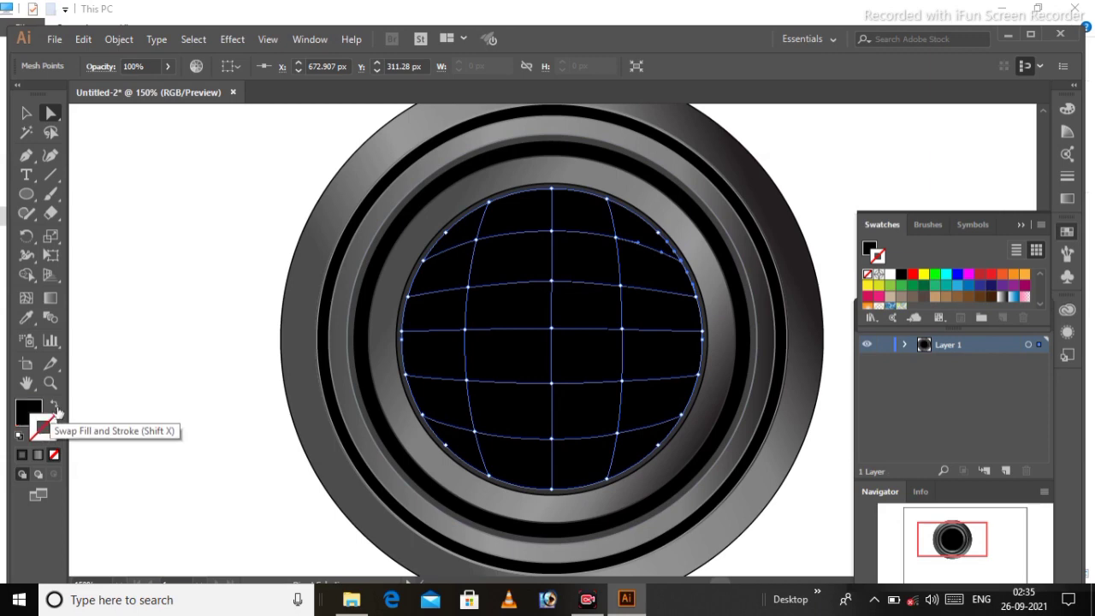
mouse_move(682, 259)
left_mouse_down()
mouse_move(613, 235)
mouse_move(619, 285)
left_mouse_up()
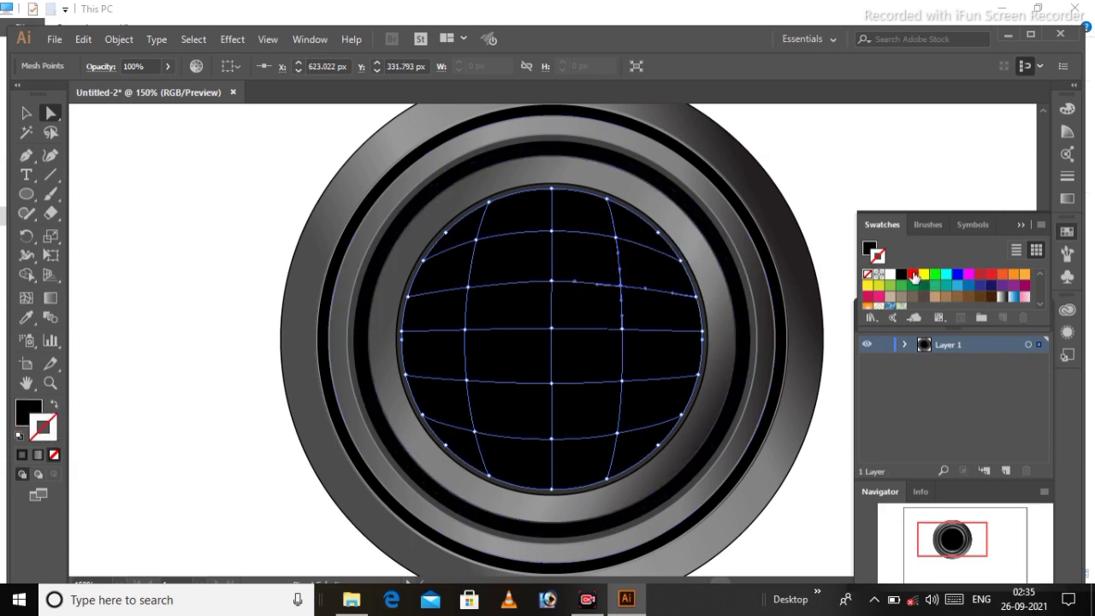
double_click(933, 279)
left_click(543, 428)
left_click(1067, 199)
left_click(900, 102)
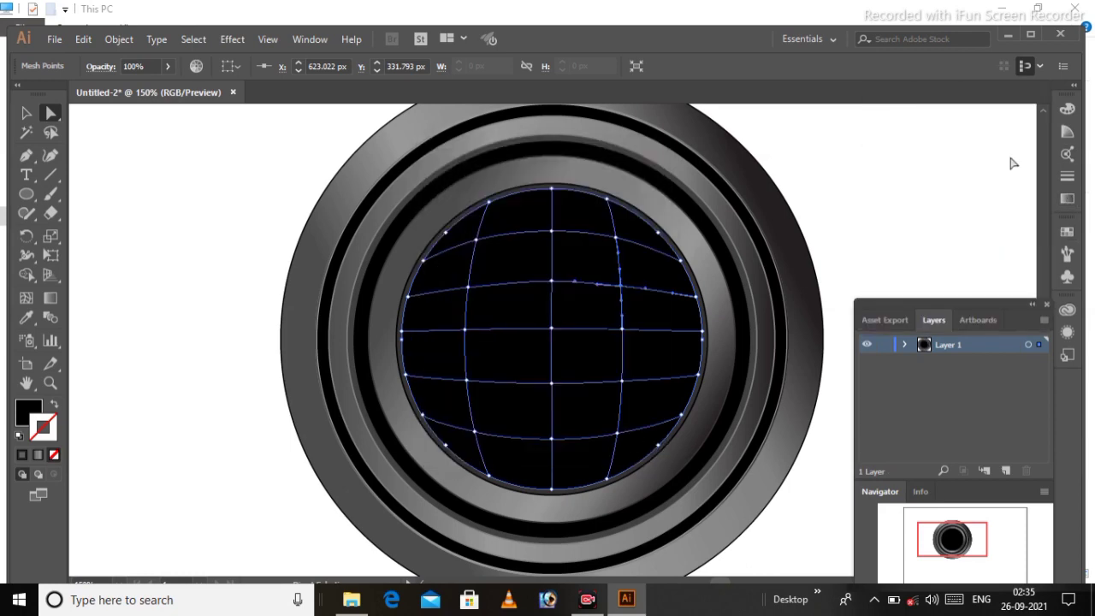
left_click(1067, 198)
Step: Zoom the centre disc to 300% and add a mesh point near its bottom edge
key("v")
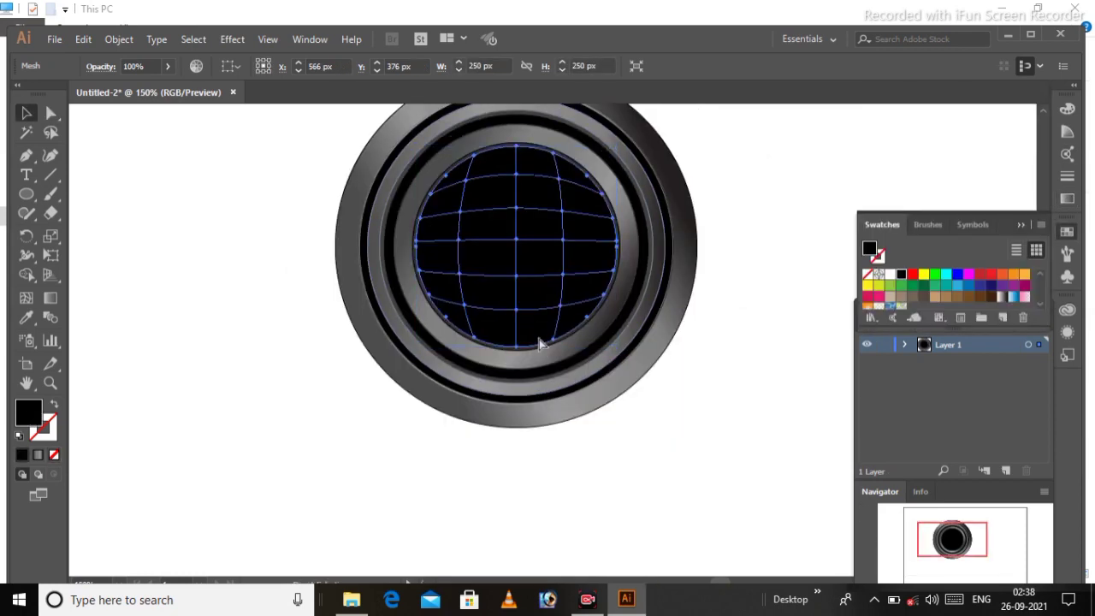
key("ctrl+plus")
key("ctrl+plus")
scroll(548, 342, "down", 3)
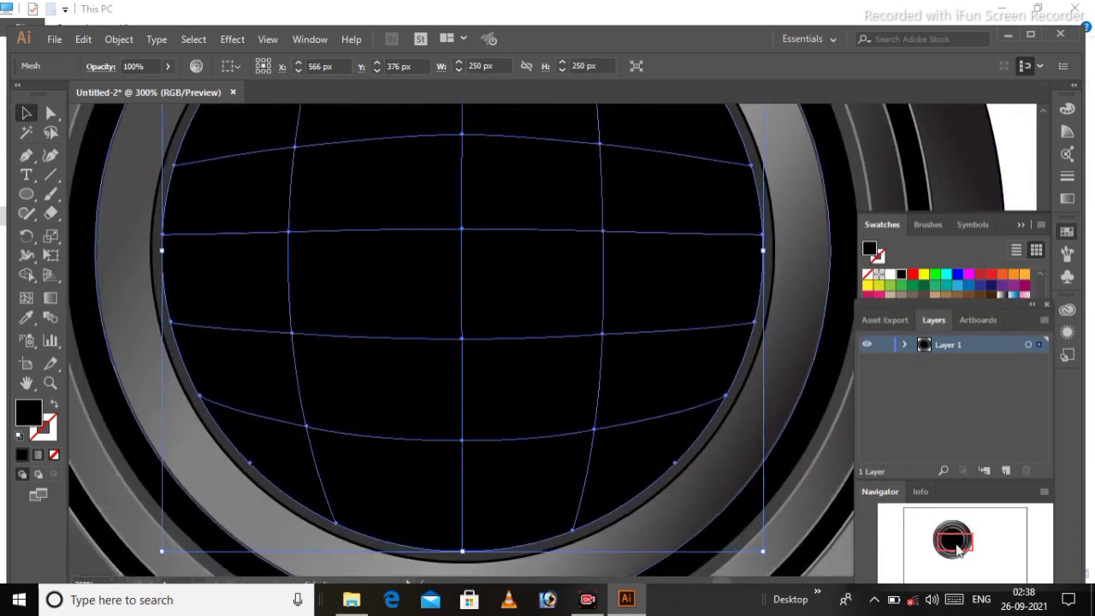
left_click(24, 300)
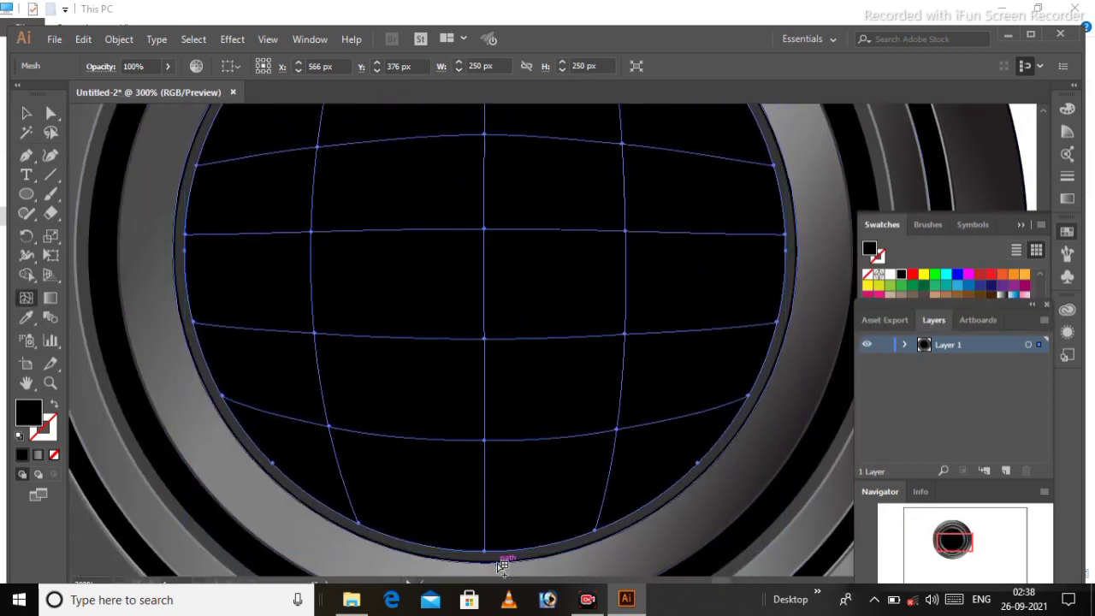
left_click(487, 548)
Step: Colour the disc's top-left, left and right-edge mesh points green
left_click(484, 440)
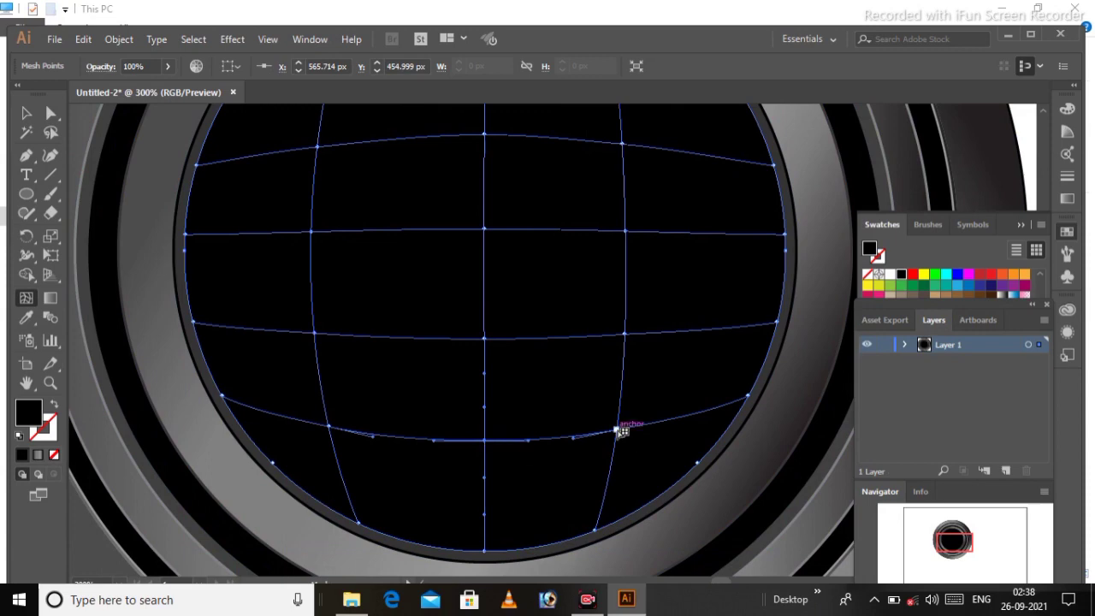
left_click(626, 333)
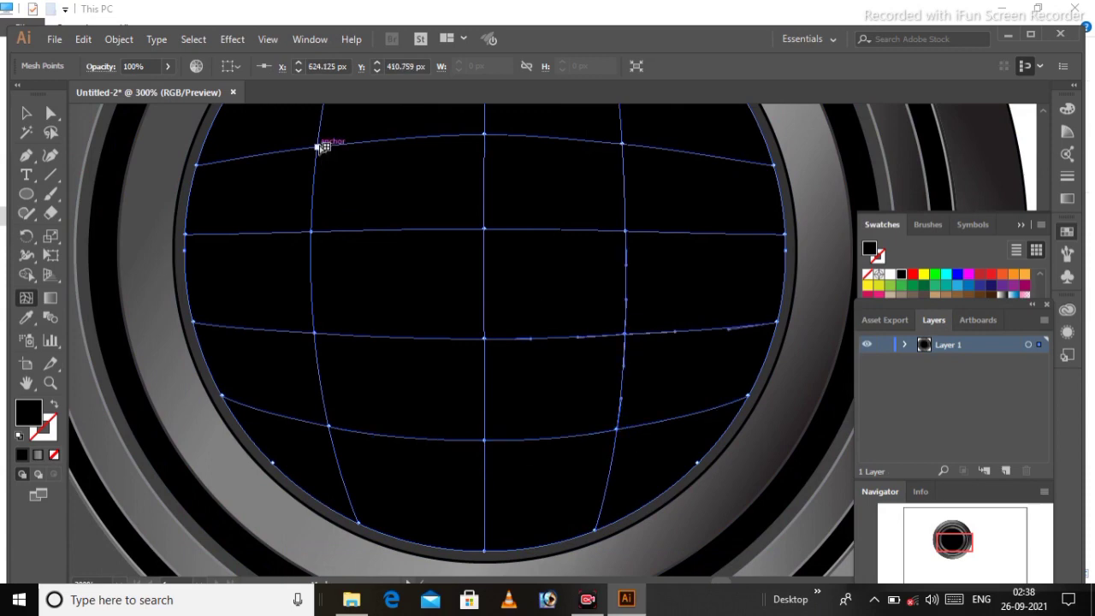
left_click(317, 147)
left_click(198, 164)
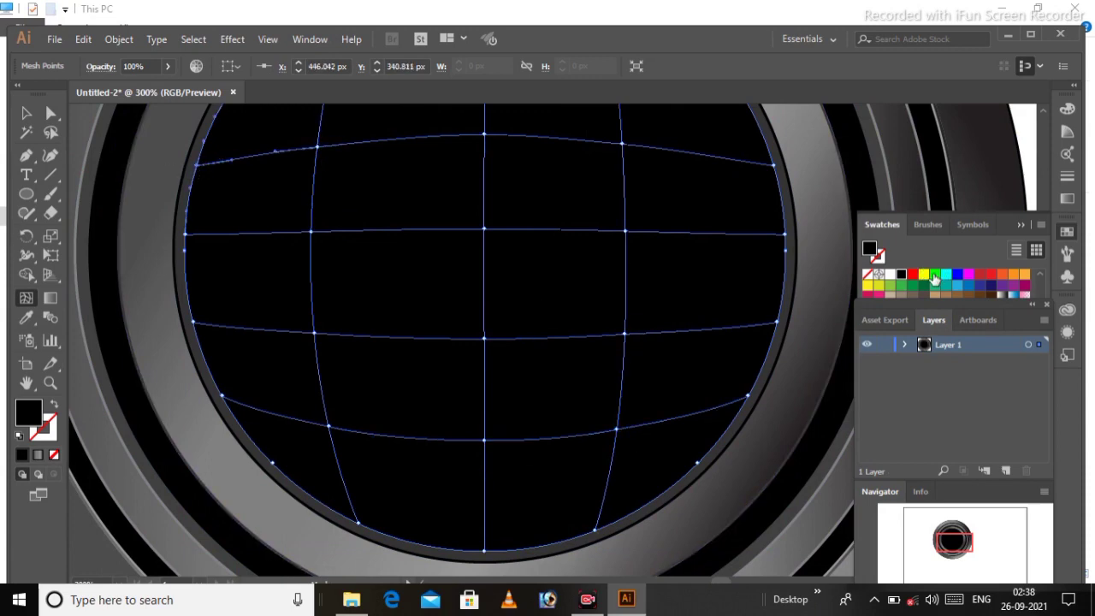
left_click(935, 273)
left_click(313, 334)
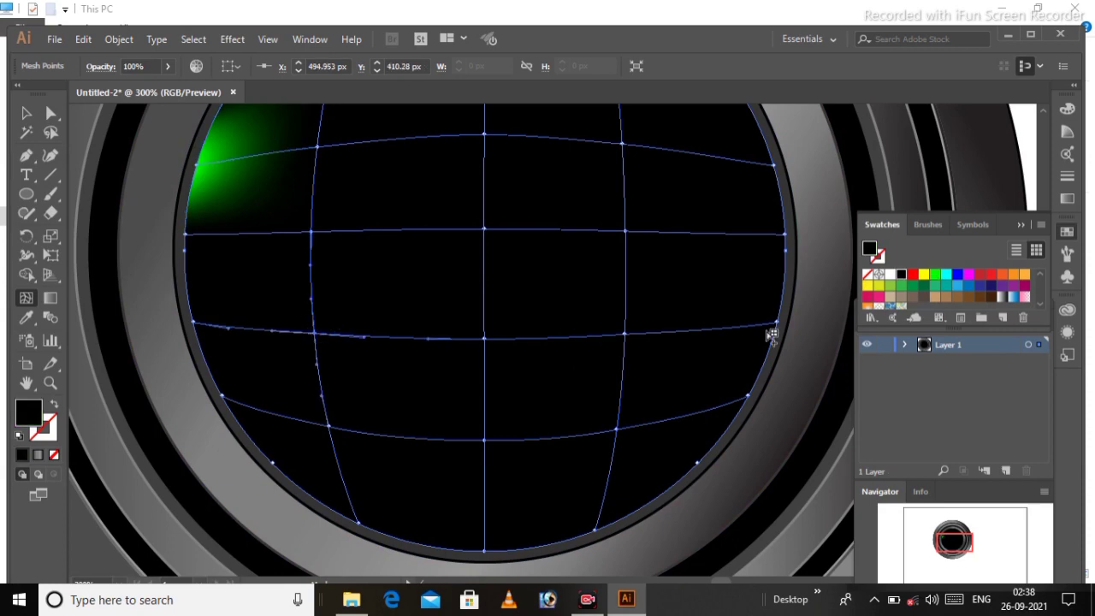
left_click(935, 274)
left_click(778, 326)
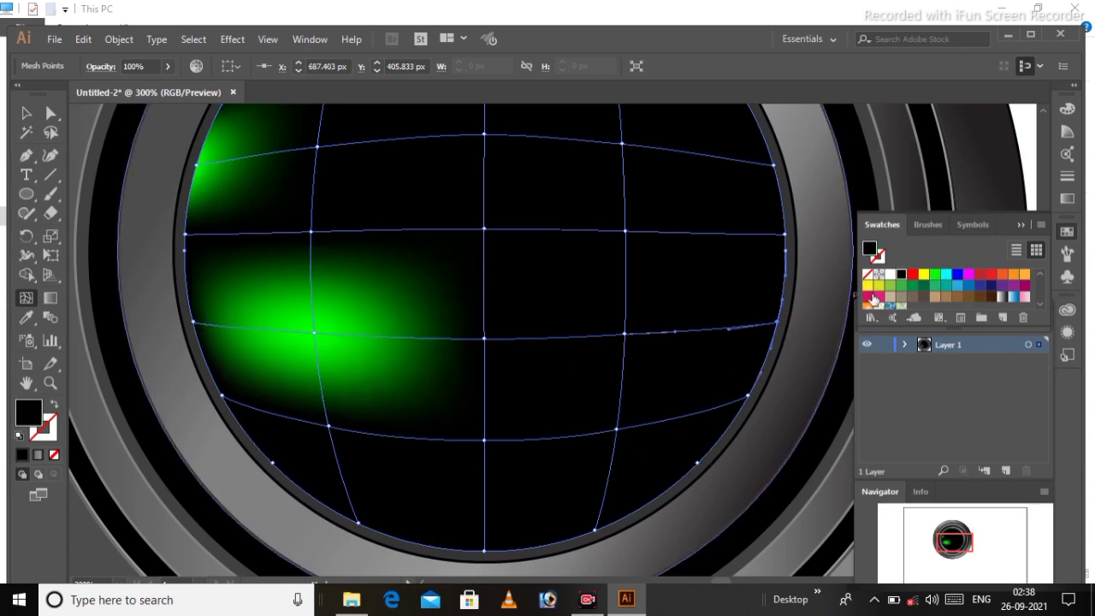
left_click(936, 276)
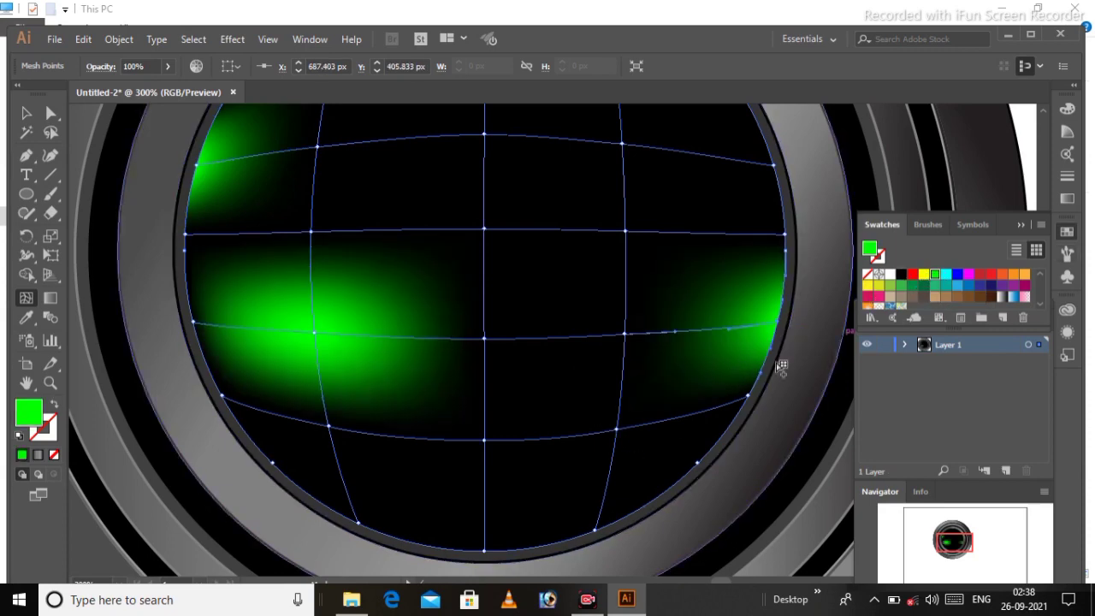
Step: Colour the bottom-centre and two lower-right mesh points blue
left_click(484, 441)
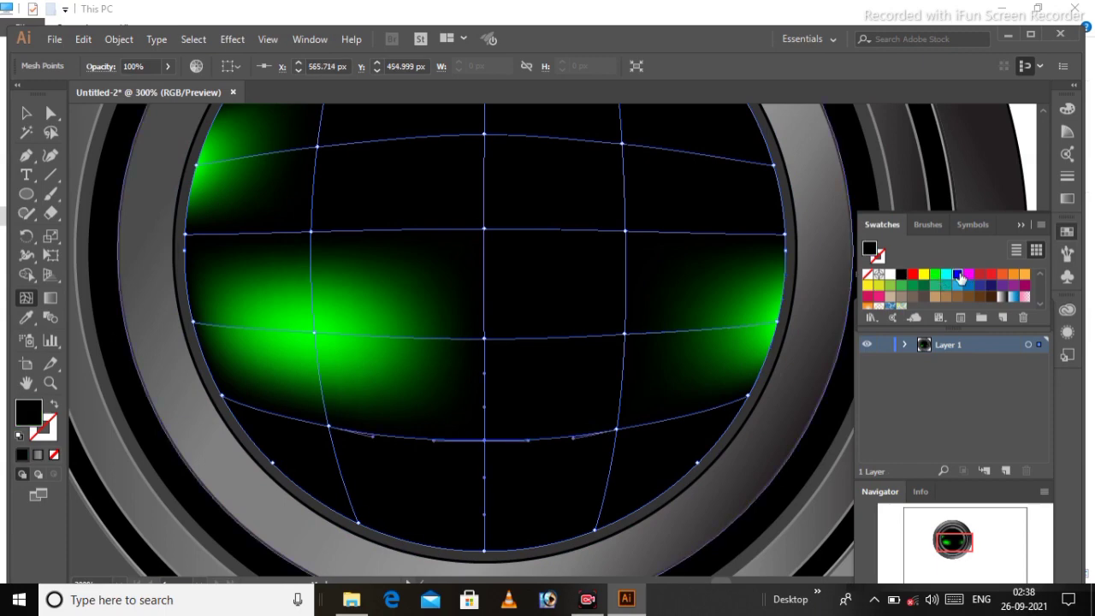
left_click(957, 274)
left_click(698, 462)
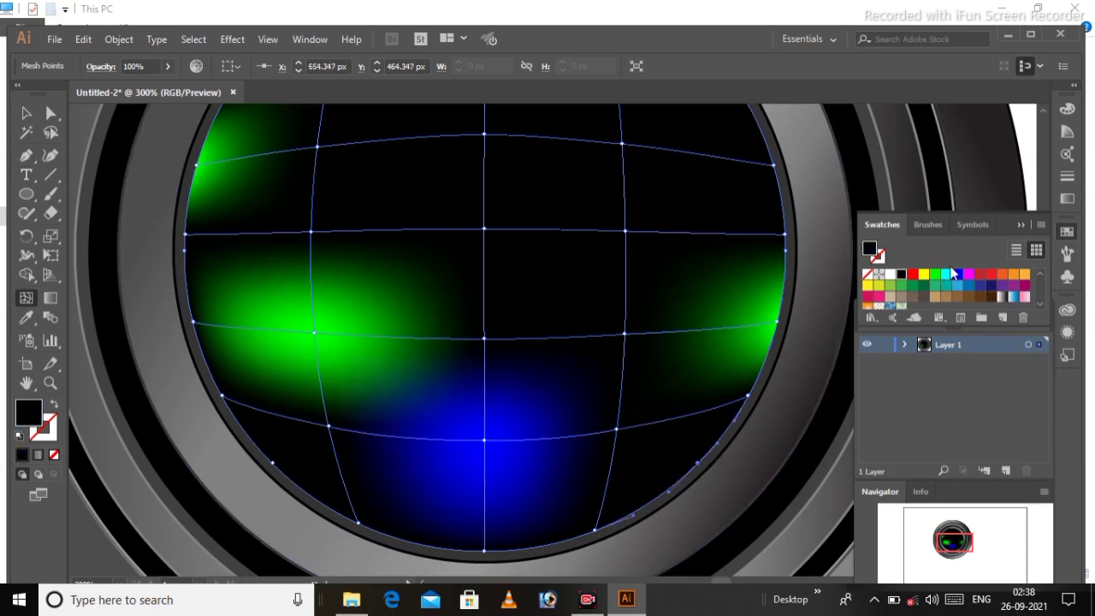
left_click(958, 275)
left_click(616, 428)
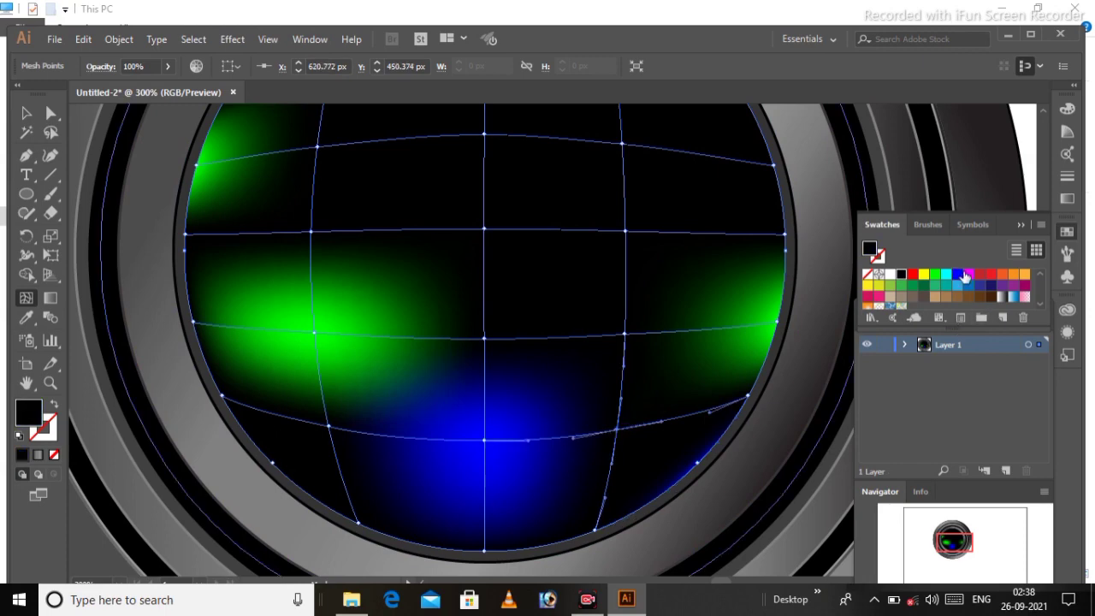
left_click(957, 275)
Step: Colour the top and centre mesh points cyan and the right-side point orange
left_click(621, 144)
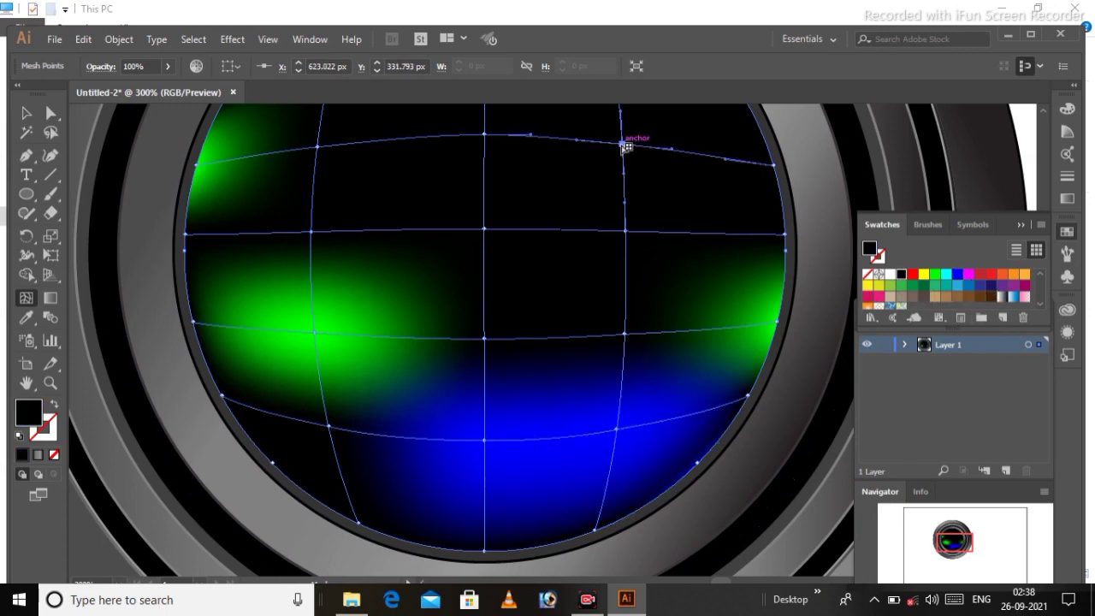
left_click(946, 274)
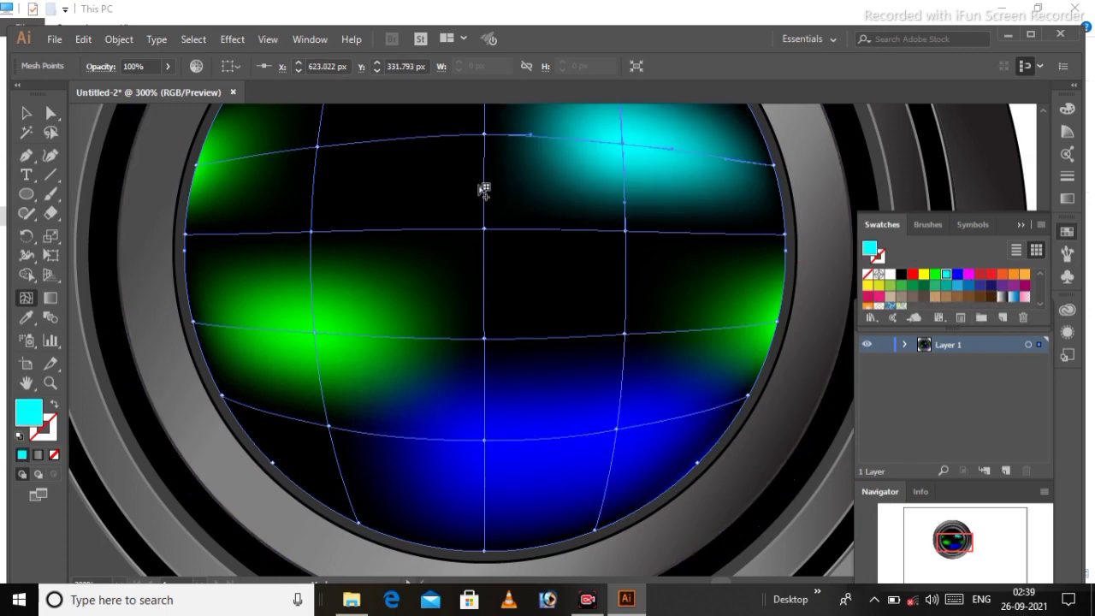
left_click(485, 231)
left_click(947, 274)
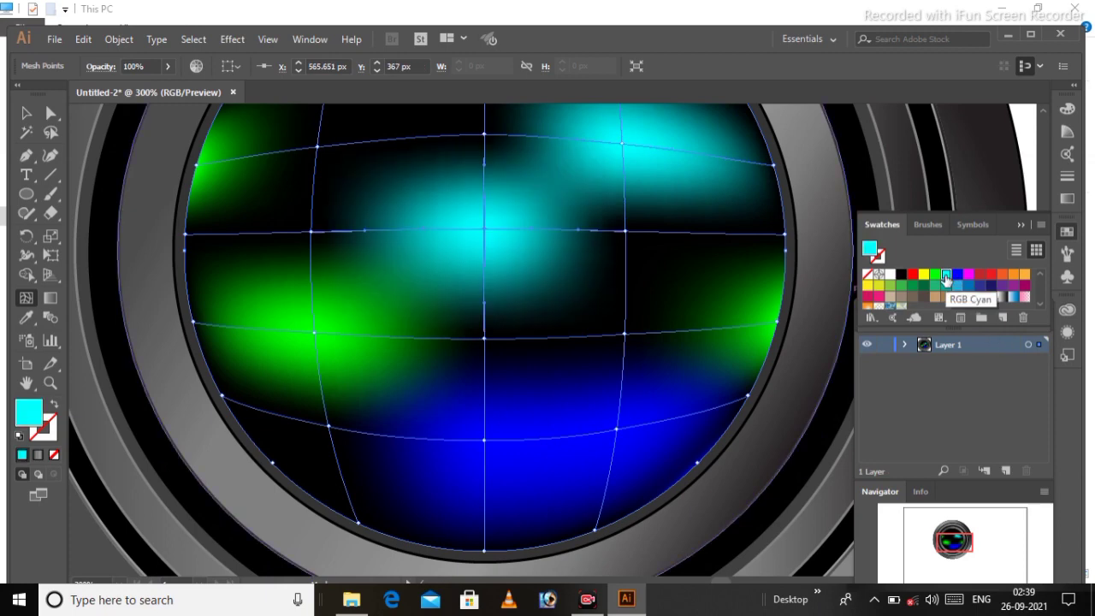
left_click(328, 426)
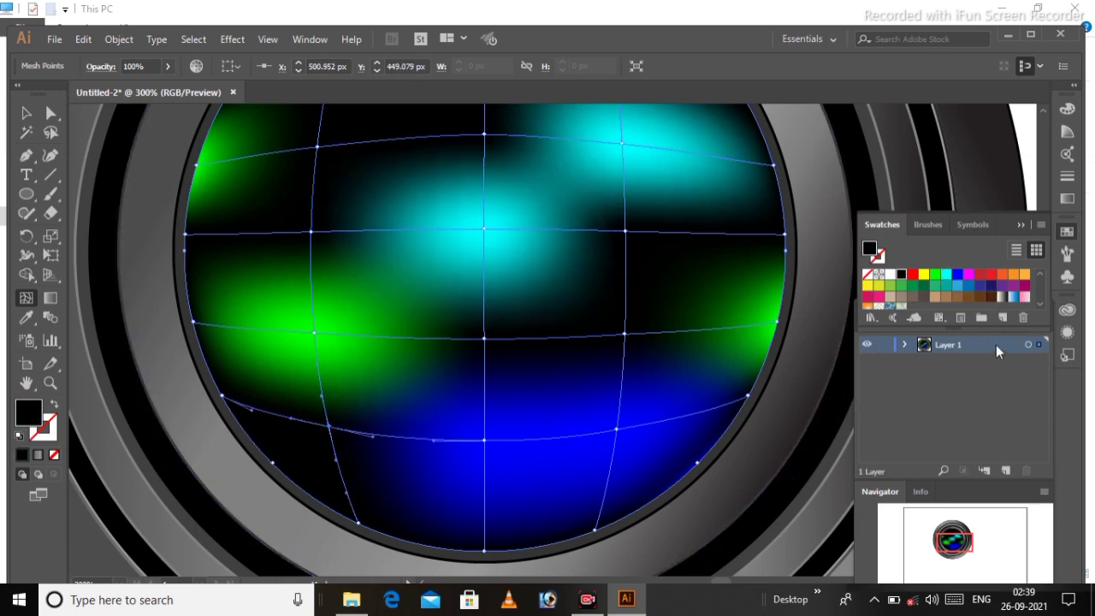
left_click(625, 231)
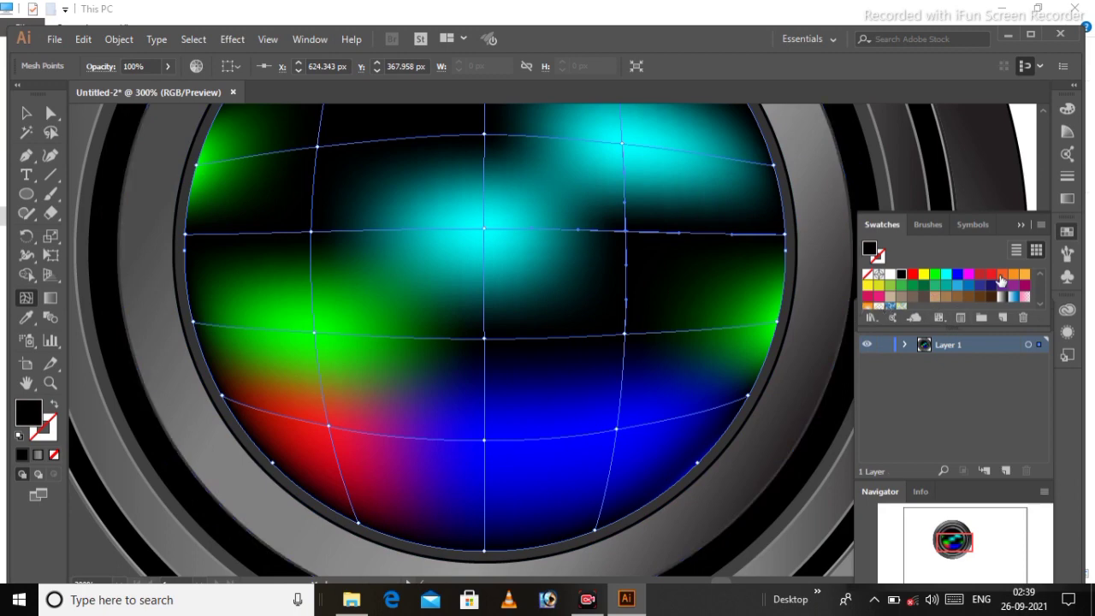
left_click(1013, 275)
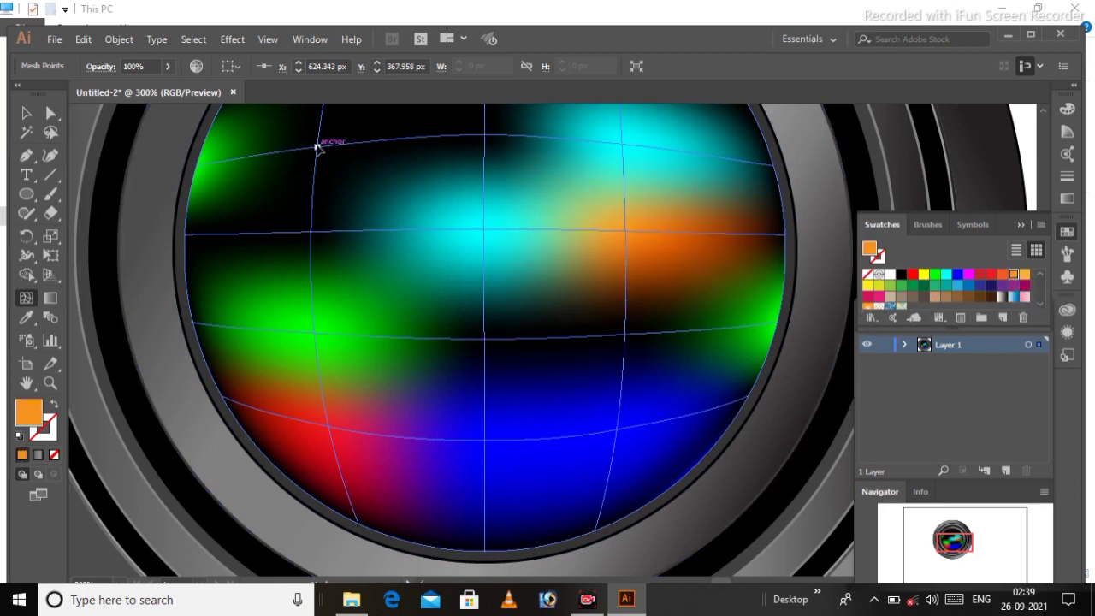
Step: Colour the upper-left area blue, top-centre yellow, below-centre magenta and right-middle green
left_click(317, 147)
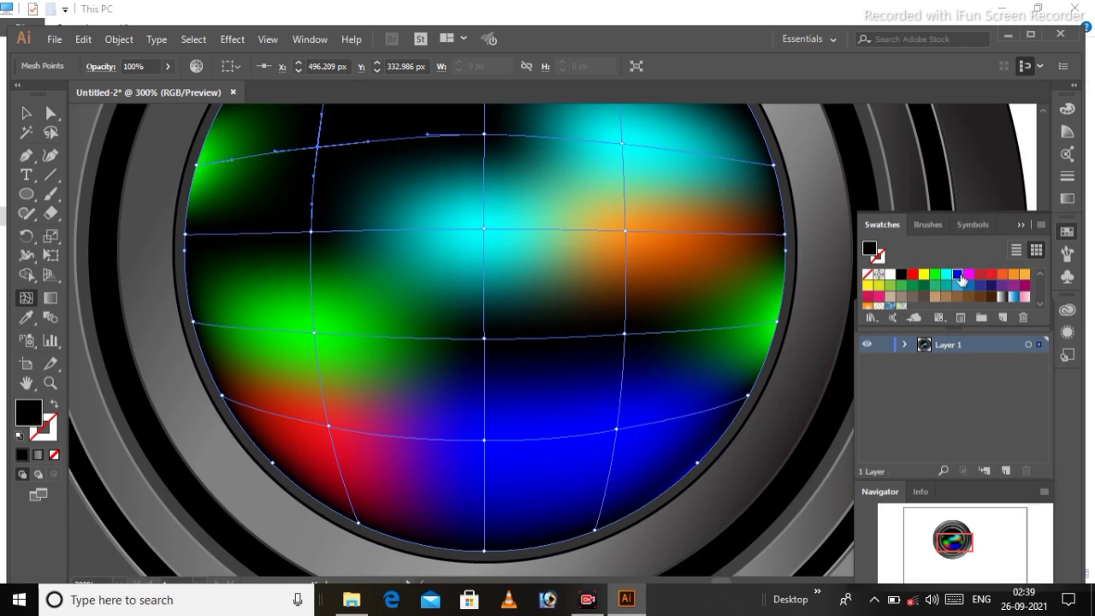
left_click(958, 275)
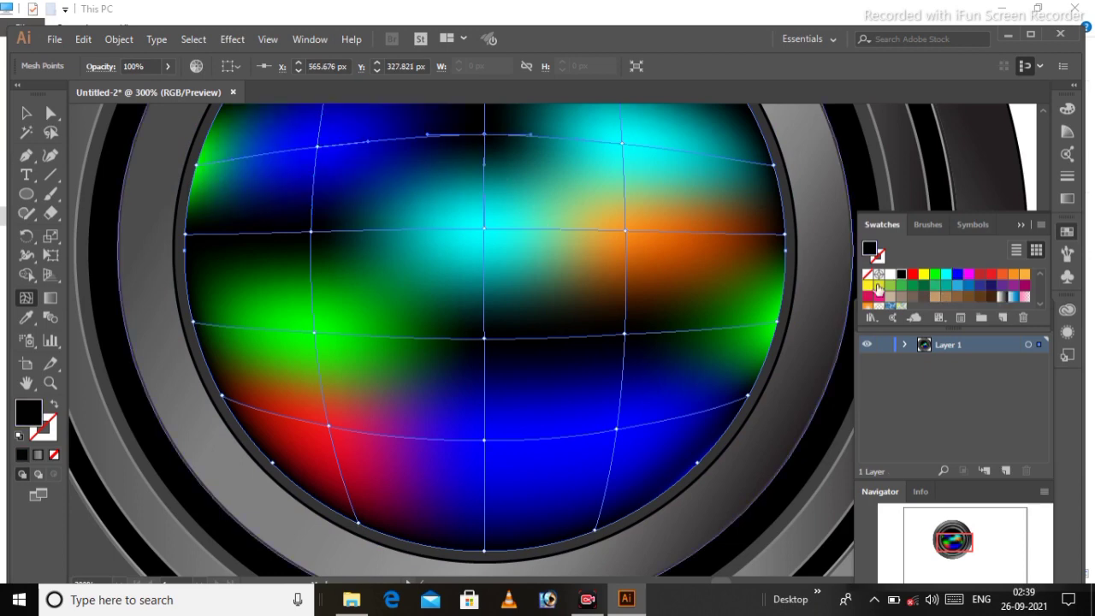
left_click(925, 274)
left_click(485, 341)
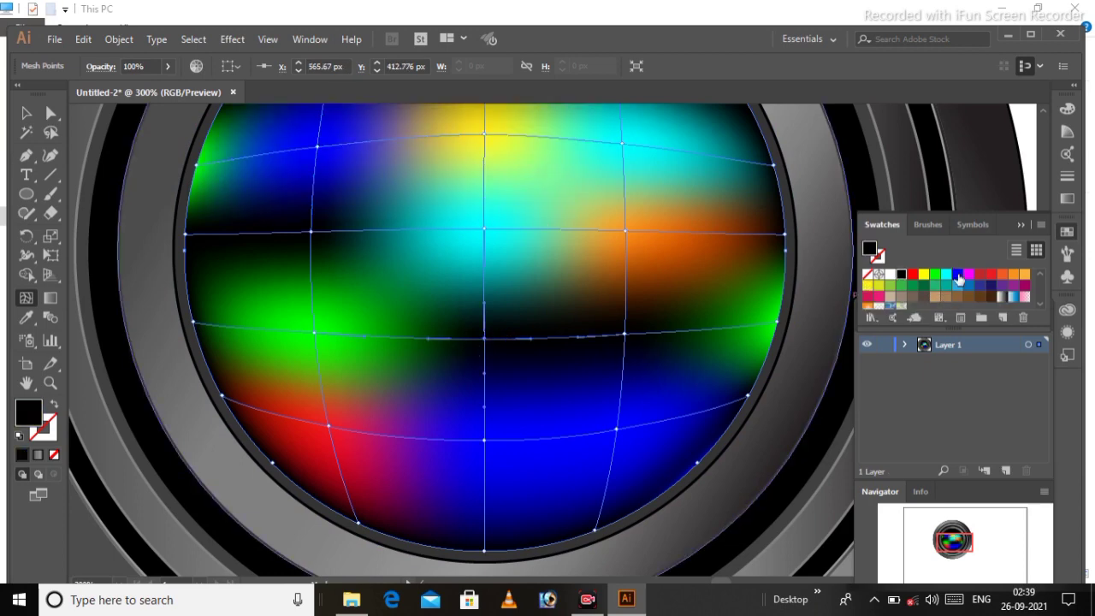
left_click(969, 275)
left_click(625, 333)
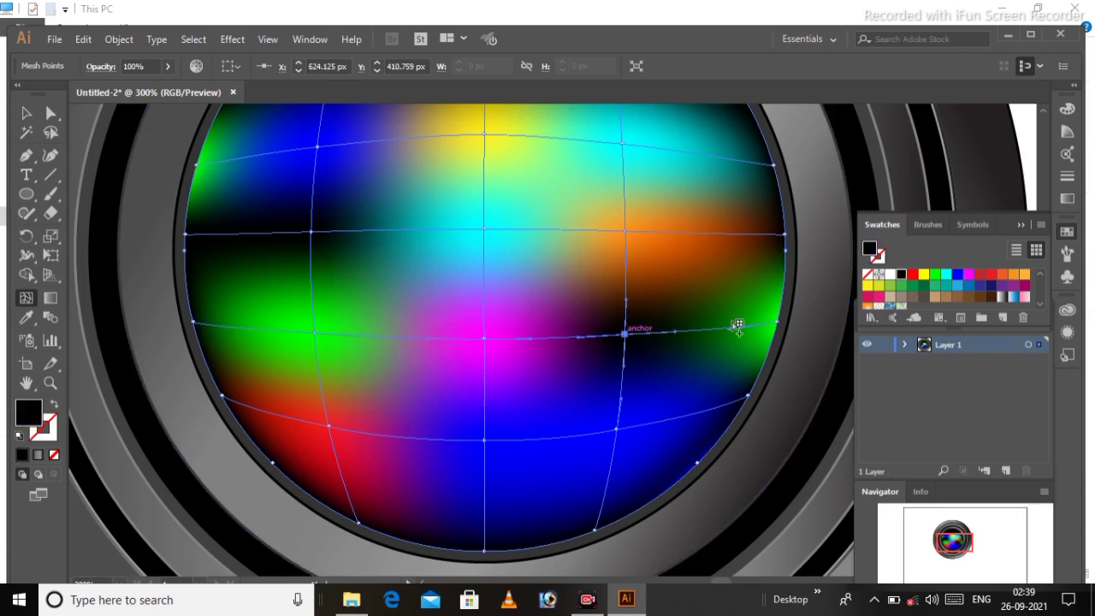
left_click(935, 274)
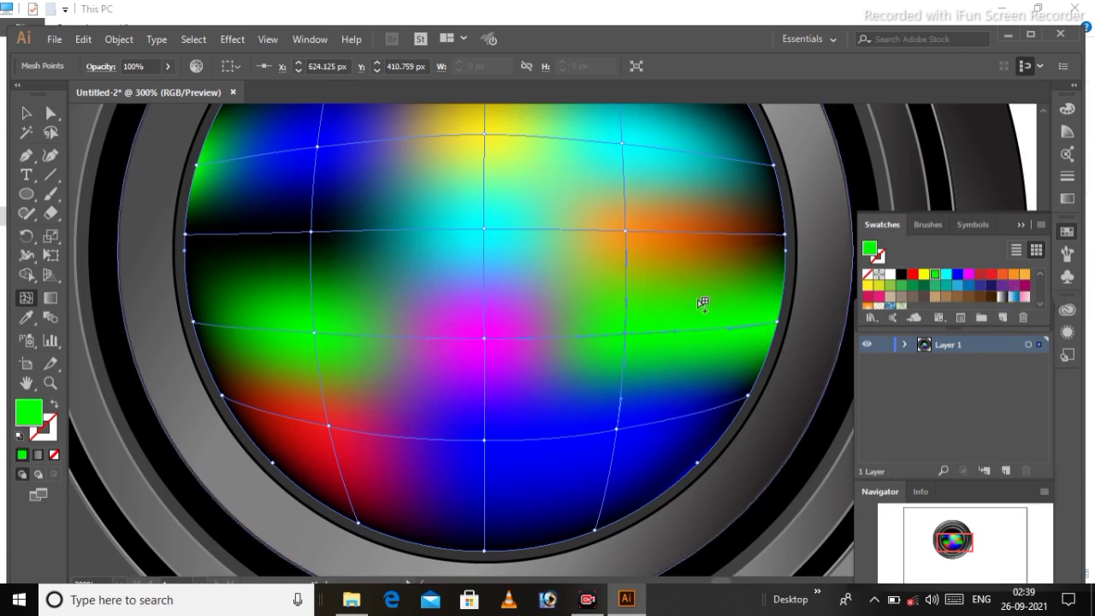
Step: Colour the top-right area green, top-centre red, upper-left orange-red and upper-right blue
left_click_drag(962, 551, 960, 547)
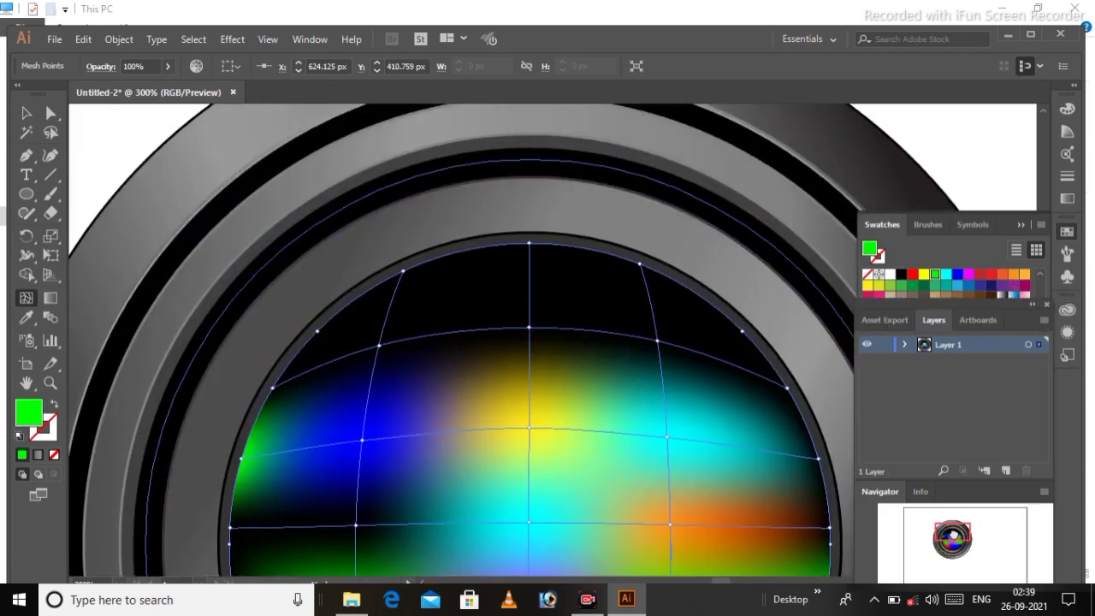
left_click(533, 246)
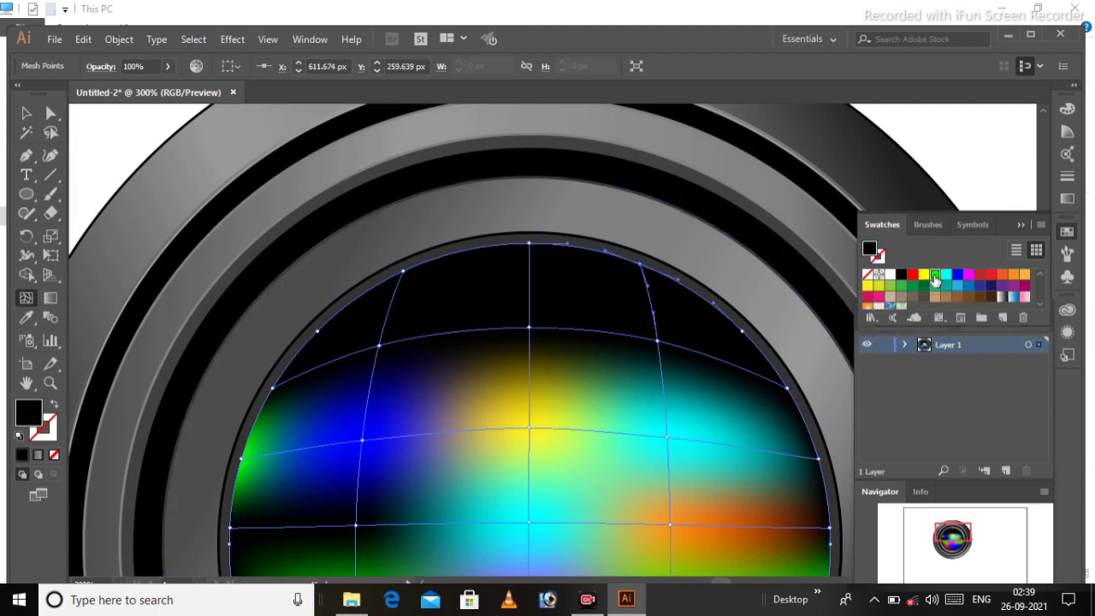
left_click(935, 274)
left_click(529, 328)
left_click(912, 275)
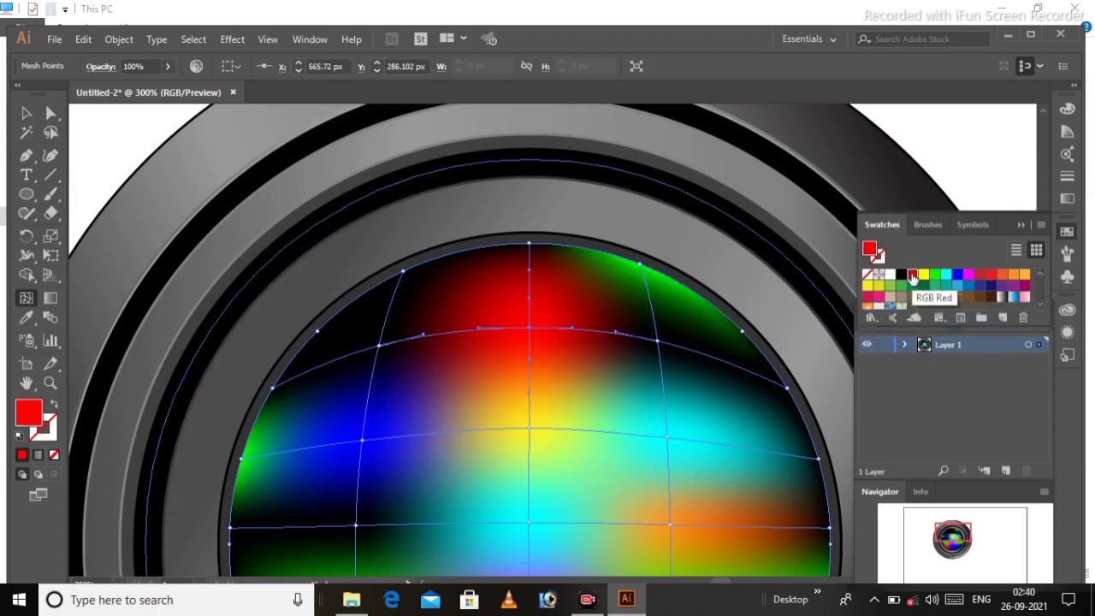
left_click(379, 346)
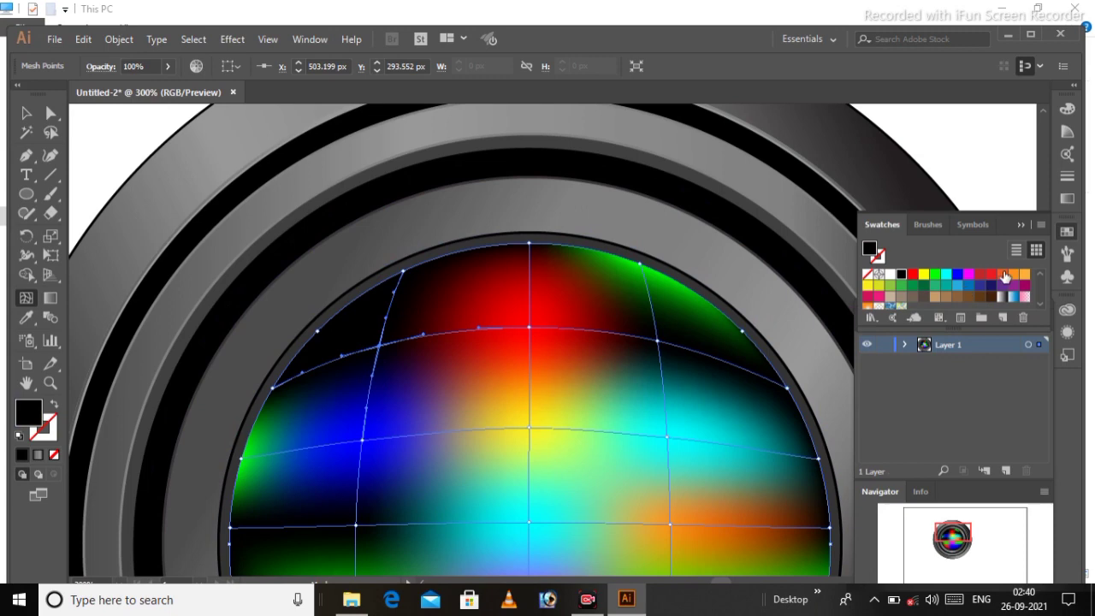
left_click(1005, 274)
left_click(659, 341)
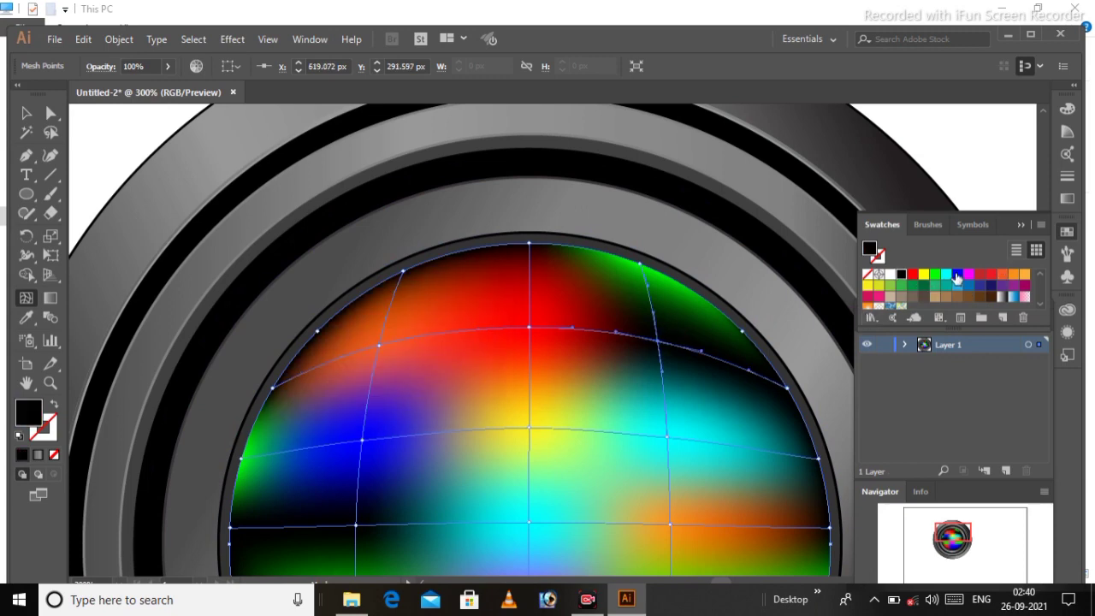
left_click(956, 278)
Step: Colour a lower-left mesh point blue, then zoom out to the whole button and deselect
key("ctrl+minus")
key("ctrl+minus")
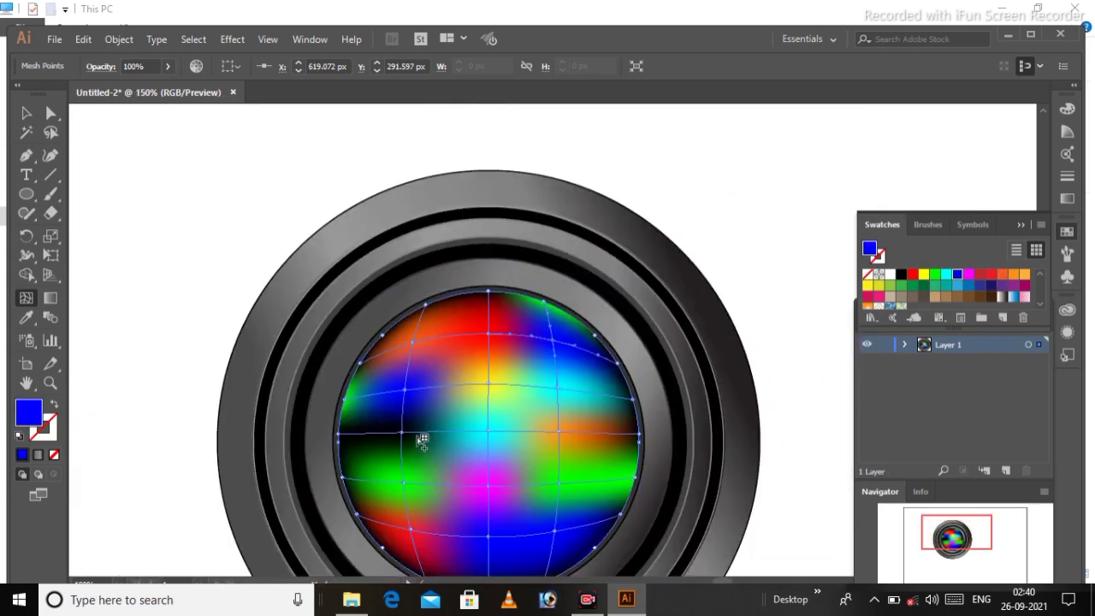
left_click(402, 433)
left_click(957, 276)
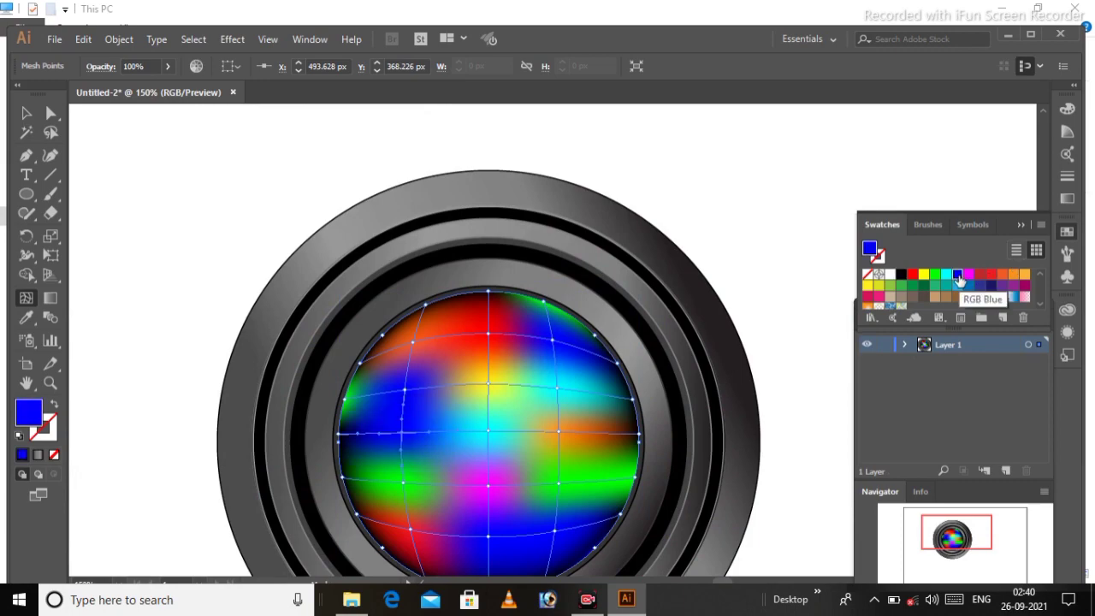
key("ctrl+minus")
scroll(541, 368, "up", 5)
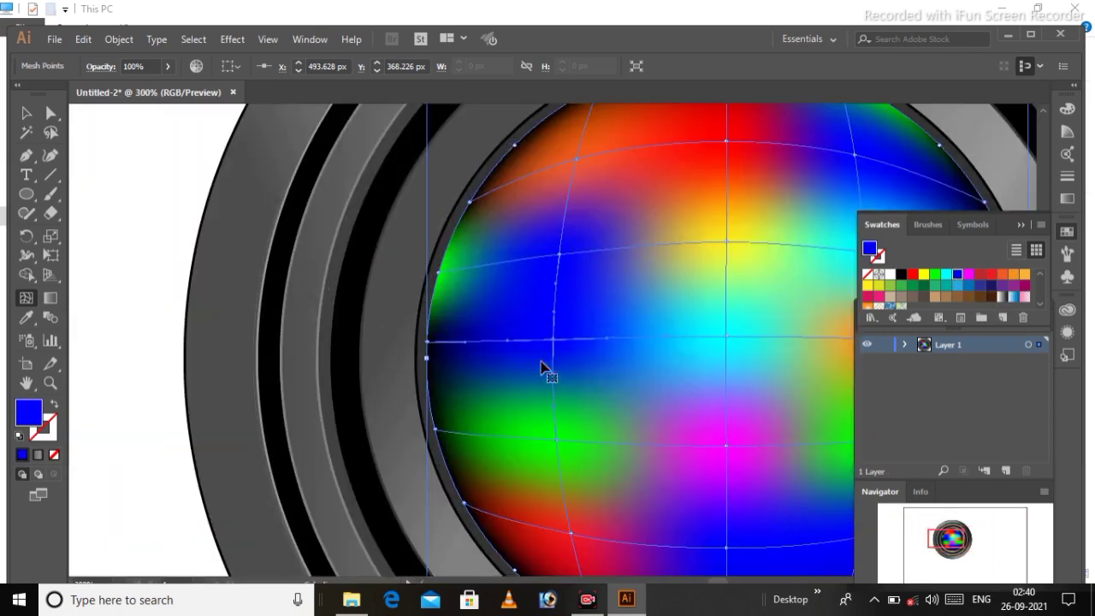
scroll(541, 367, "down", 2)
scroll(541, 368, "down", 2)
scroll(541, 368, "up", 1)
scroll(541, 368, "up", 1)
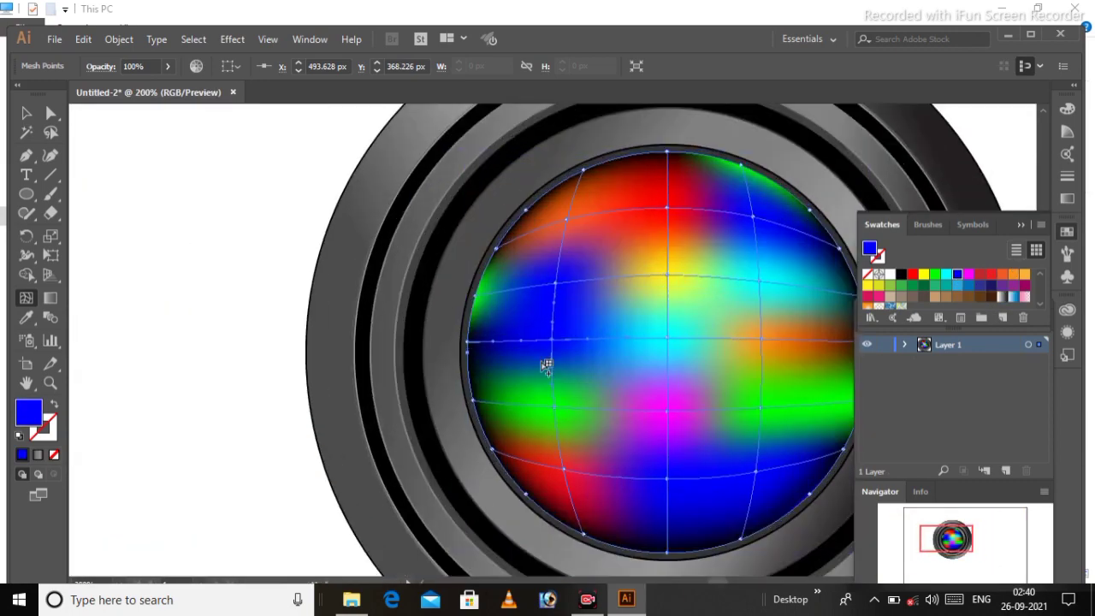
key("ctrl+minus")
key("ctrl+minus")
key("ctrl+minus")
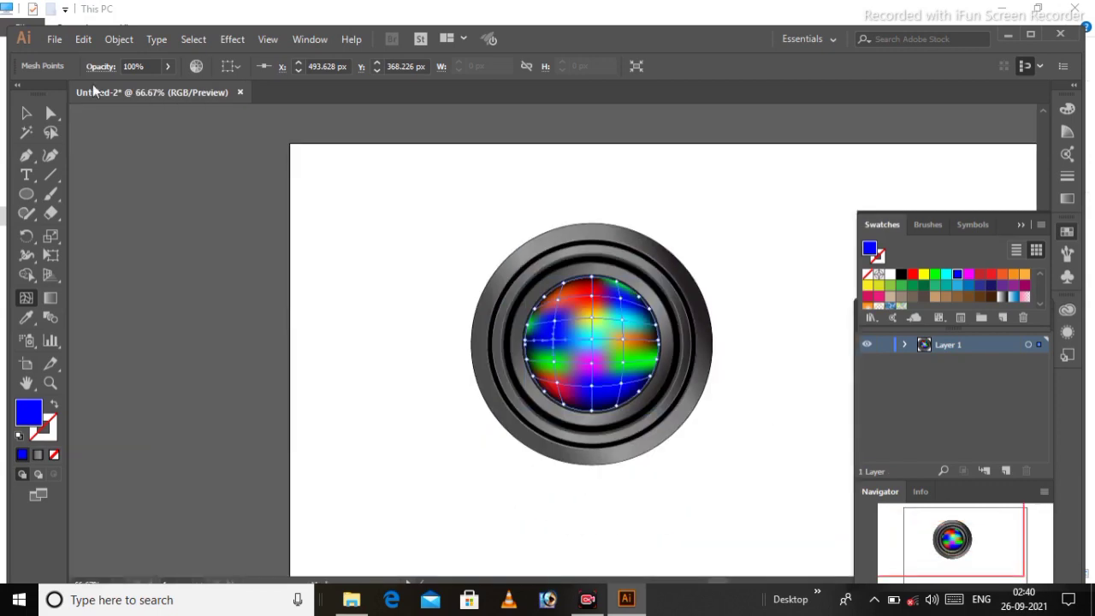
key("v")
key("ctrl+shift+a")
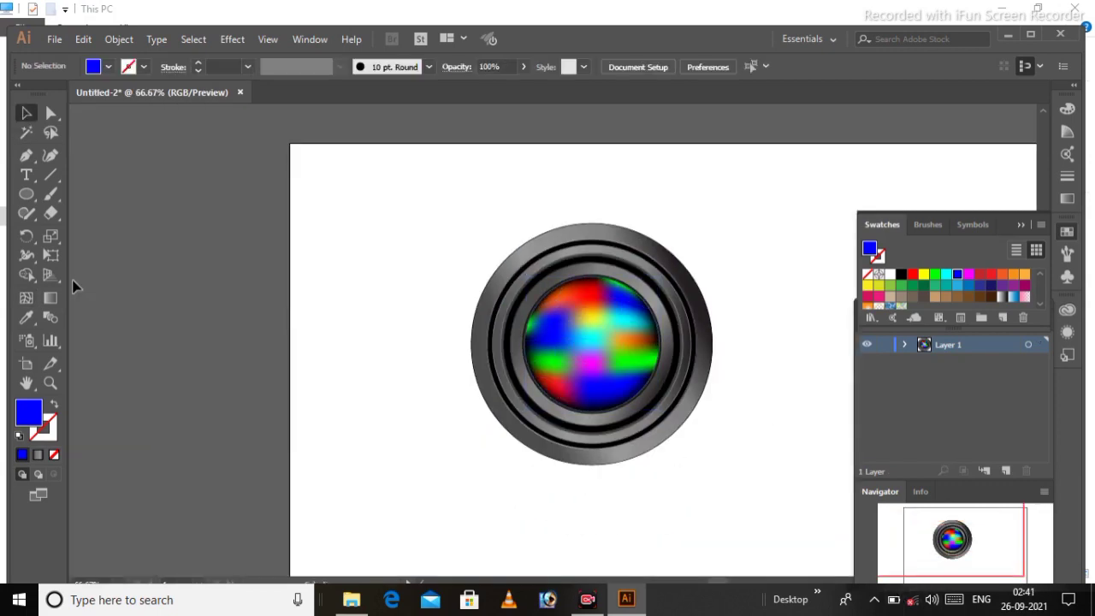
Step: Set up the Ellipse tool with no fill and a black stroke
left_click(27, 196)
left_click(54, 455)
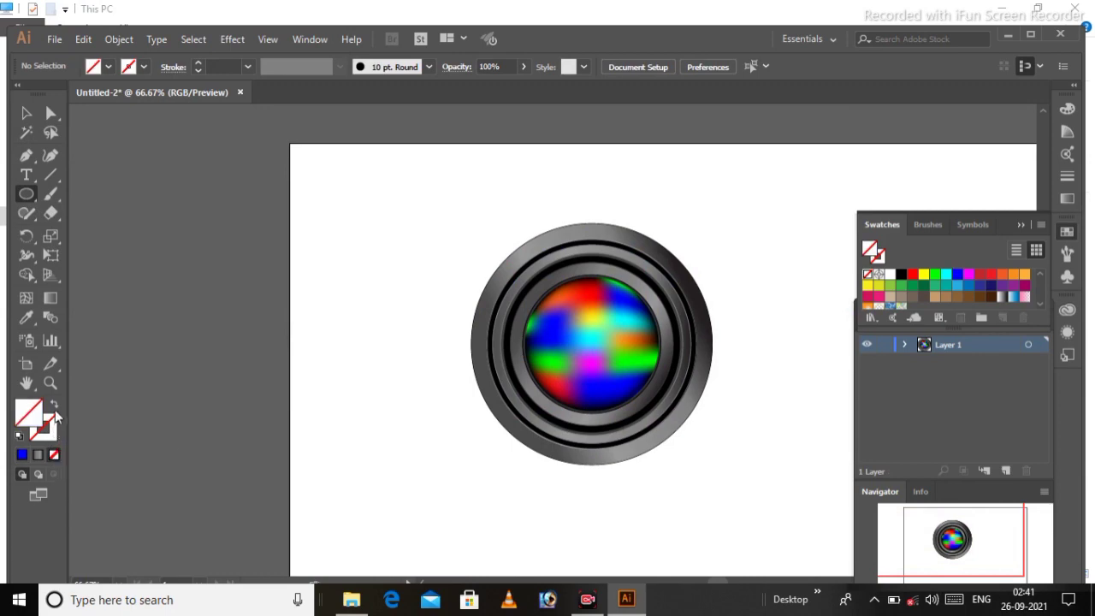
left_click(22, 455)
left_click(54, 404)
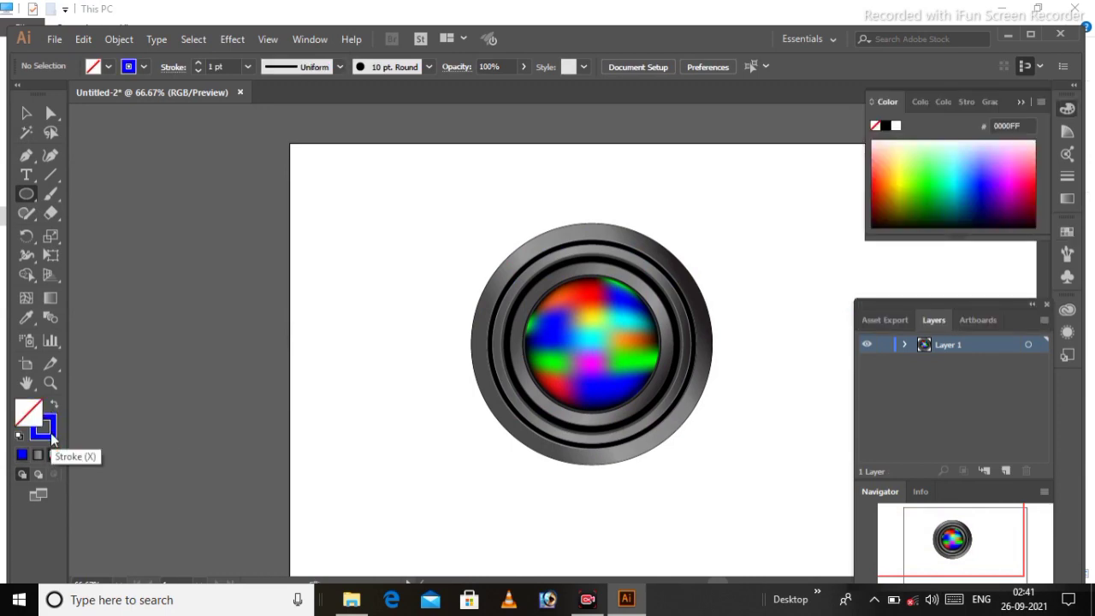
double_click(43, 428)
left_click(612, 342)
key("Return")
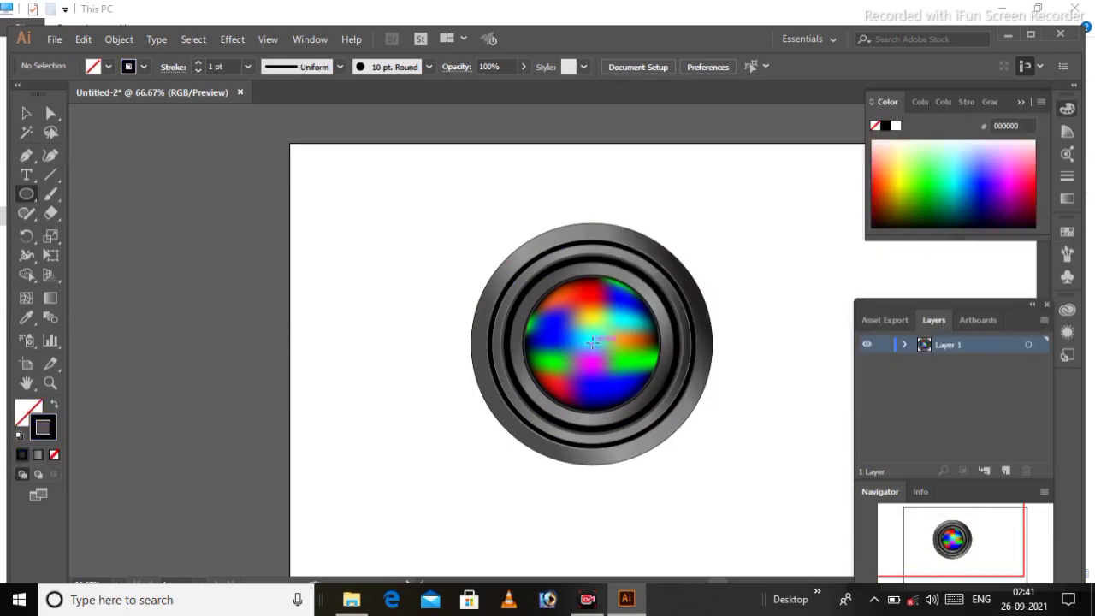
Step: Draw a 216 px circle centred on the mesh disc and give it a 10 pt stroke
left_click_drag(592, 342, 617, 367)
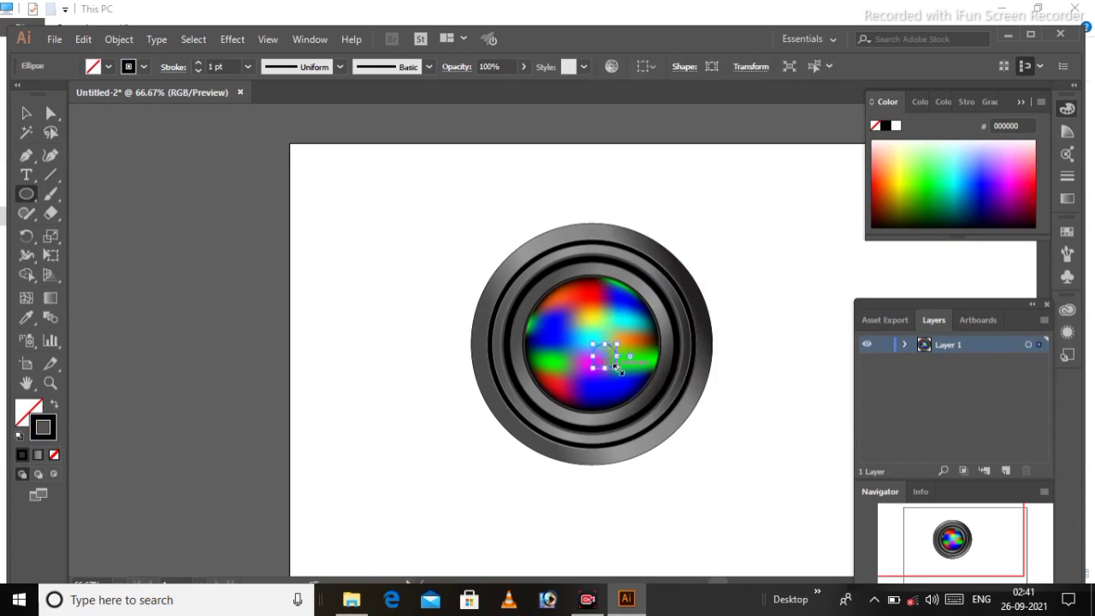
key("ctrl+plus")
key("ctrl+z")
key("ctrl+plus")
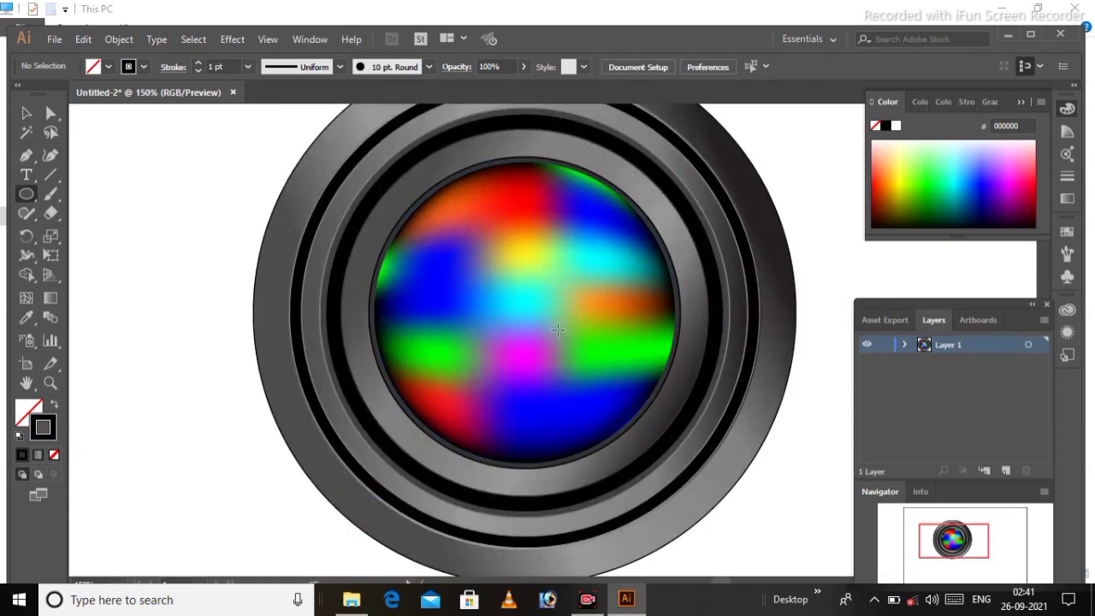
left_click_drag(517, 313, 617, 436)
key("ctrl+z")
left_click_drag(526, 313, 625, 424)
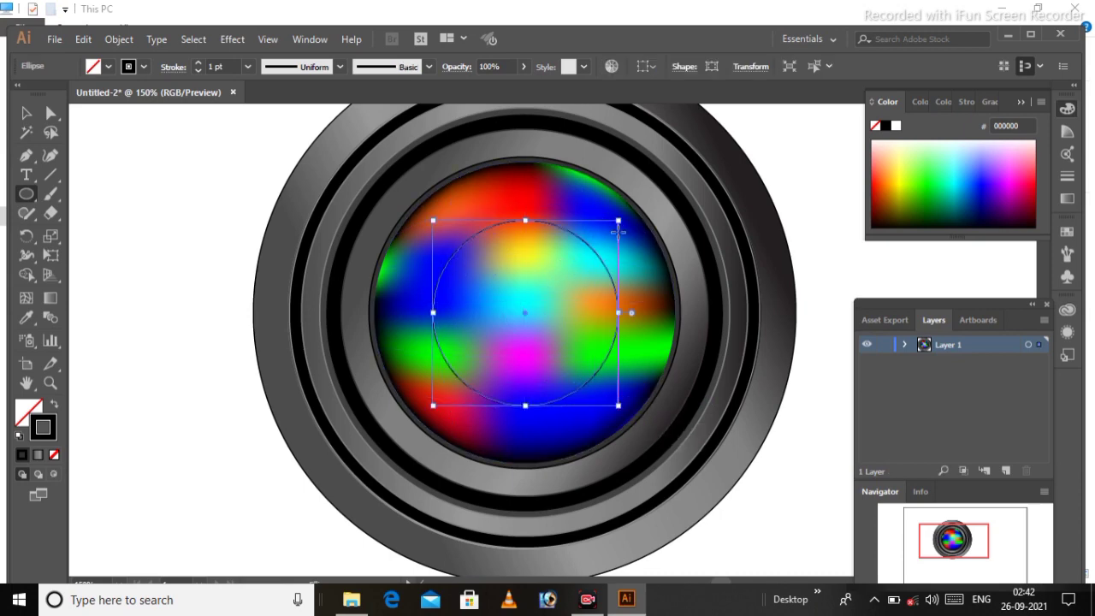
left_click_drag(526, 313, 657, 181)
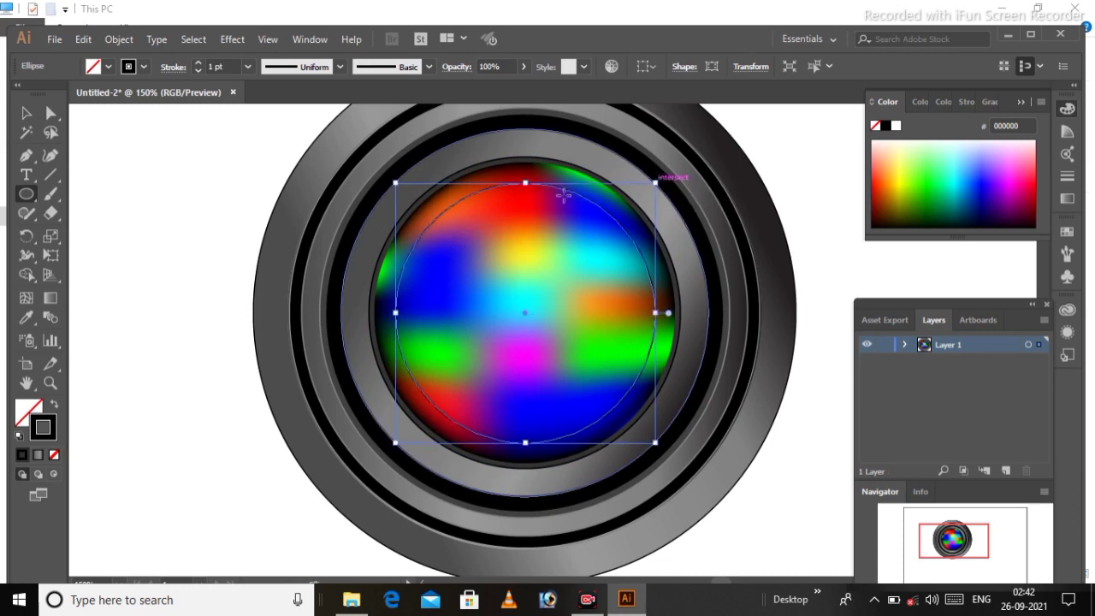
left_click(199, 62)
Step: Set the outer circle to a 9 pt stroke, then paste a copy in place as a 144 px, 18 pt ring
left_click(199, 63)
left_click(198, 63)
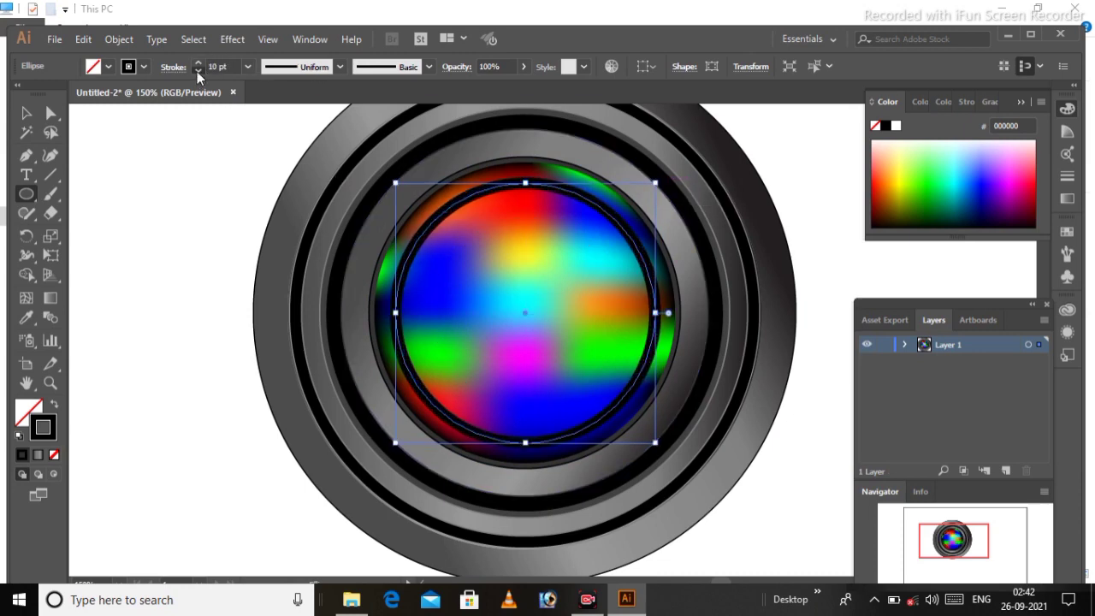
left_click(198, 71)
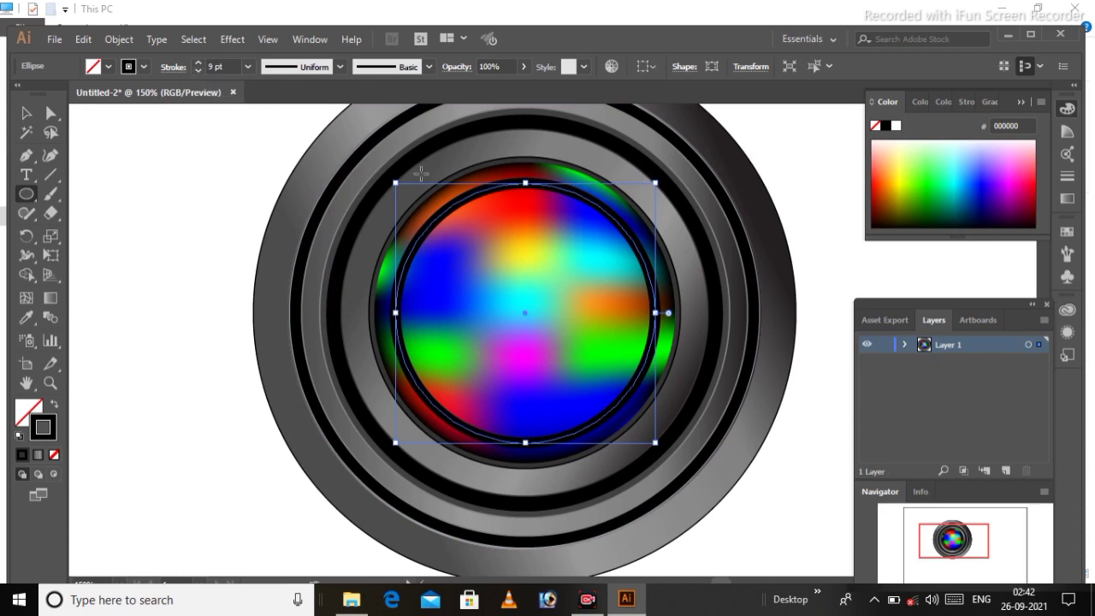
left_click(83, 39)
left_click(83, 39)
left_click(83, 39)
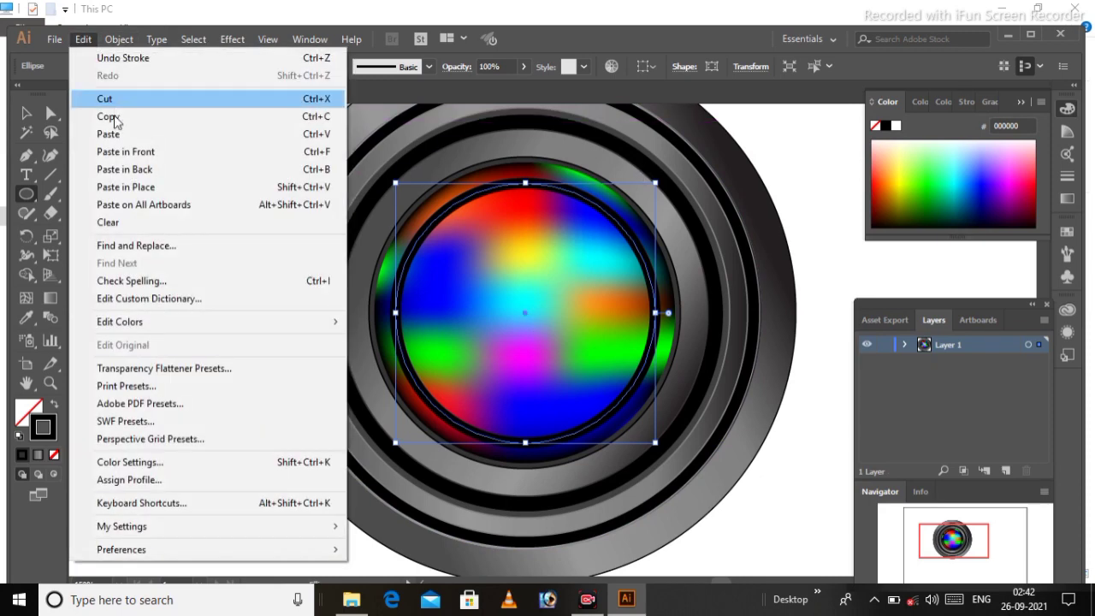
left_click(128, 186)
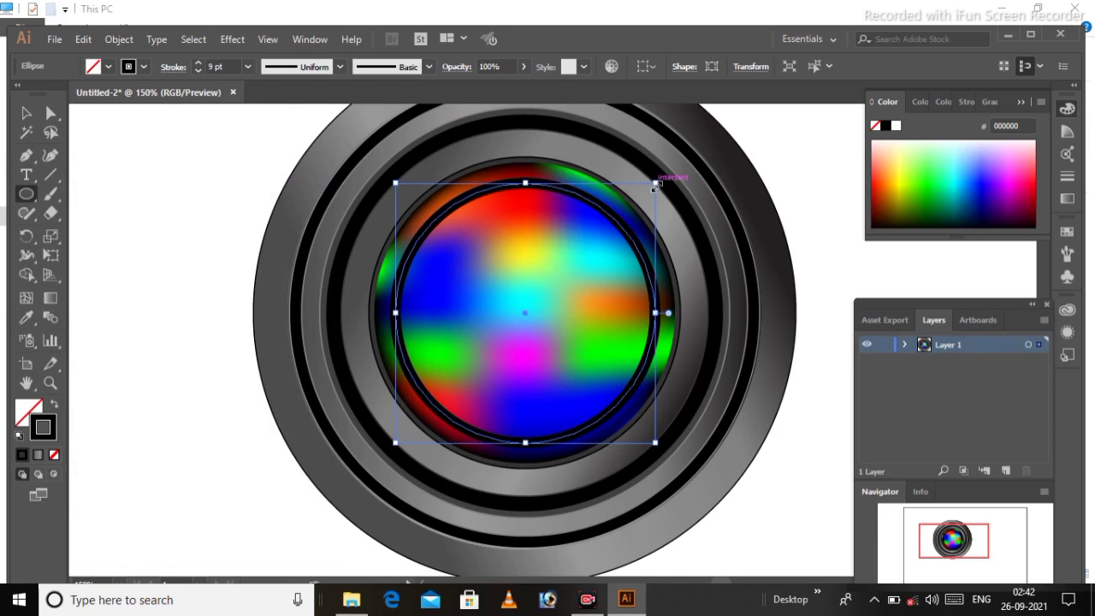
left_click_drag(656, 184, 612, 229)
left_click(197, 63)
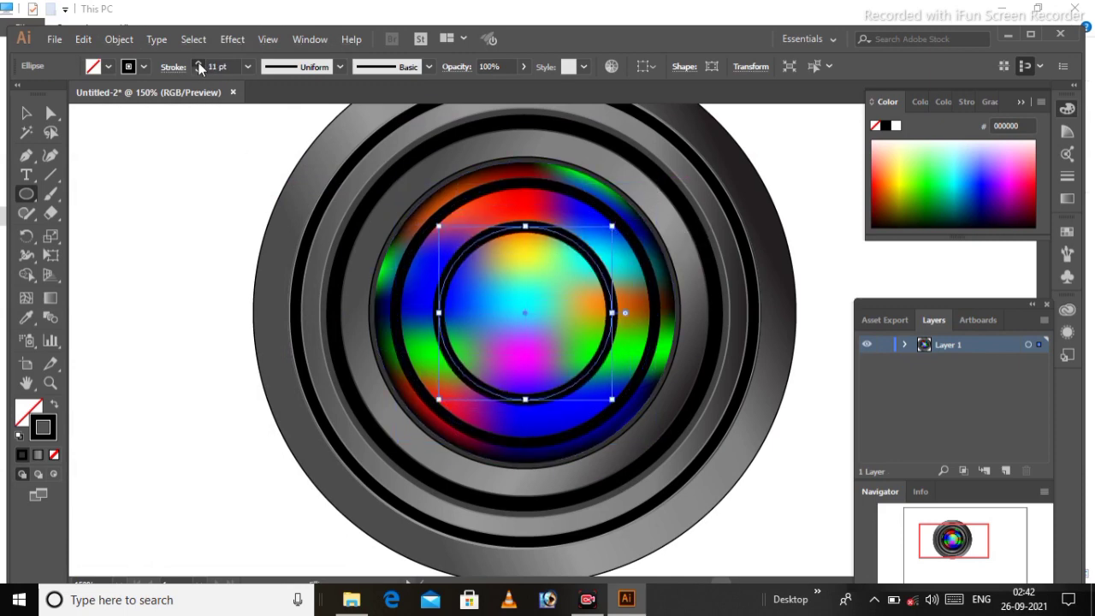
left_click(198, 62)
left_click(197, 62)
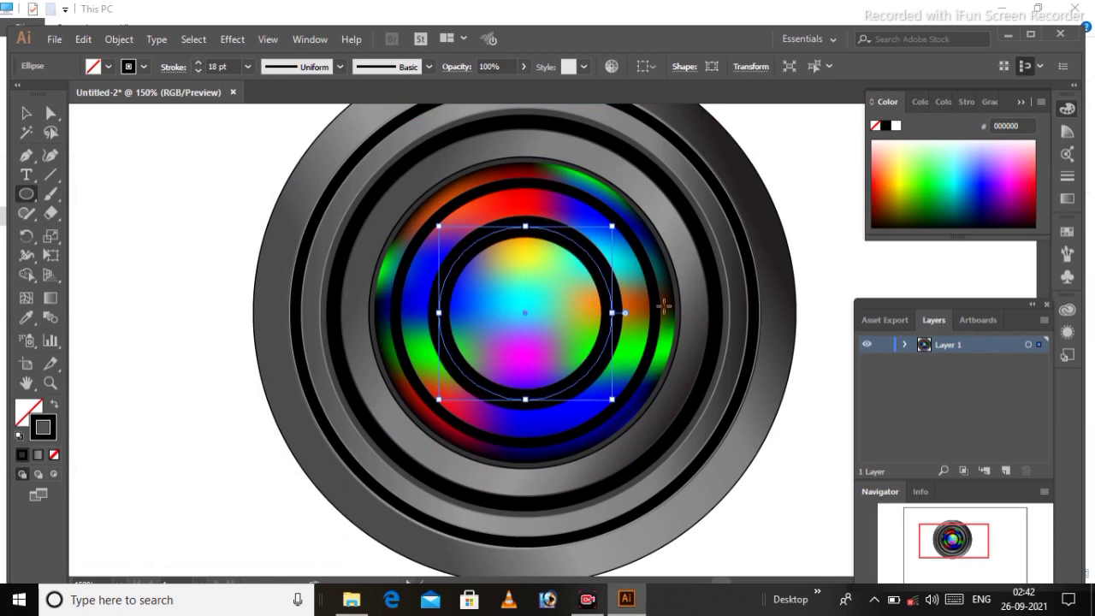
Step: Copy the 144 px ring, paste it in place and shrink the copy to 81 px
left_click(26, 113)
left_click(221, 251)
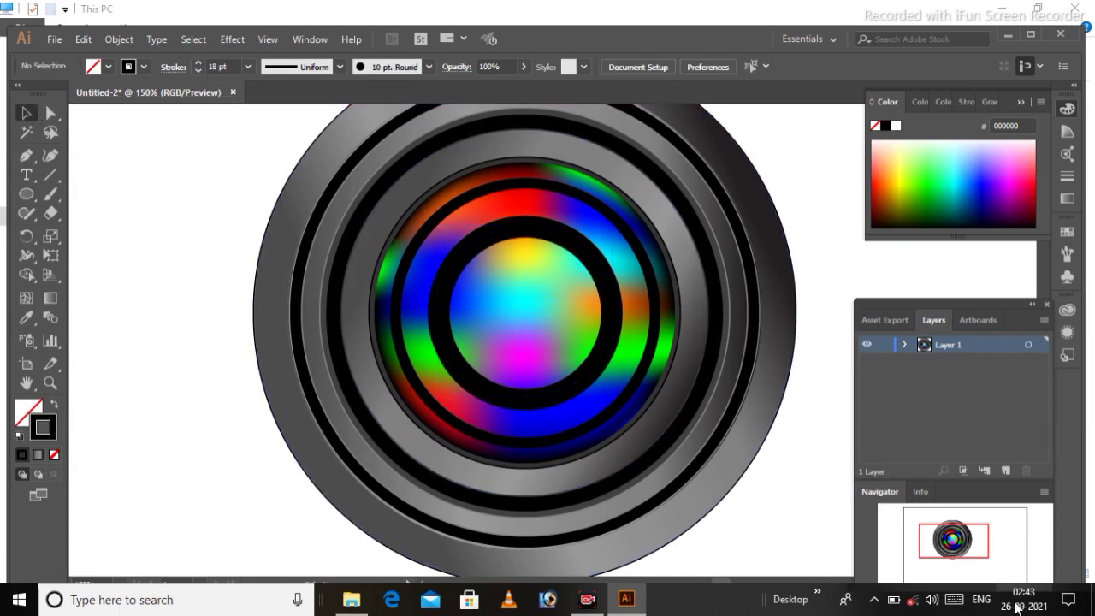
left_click(491, 246)
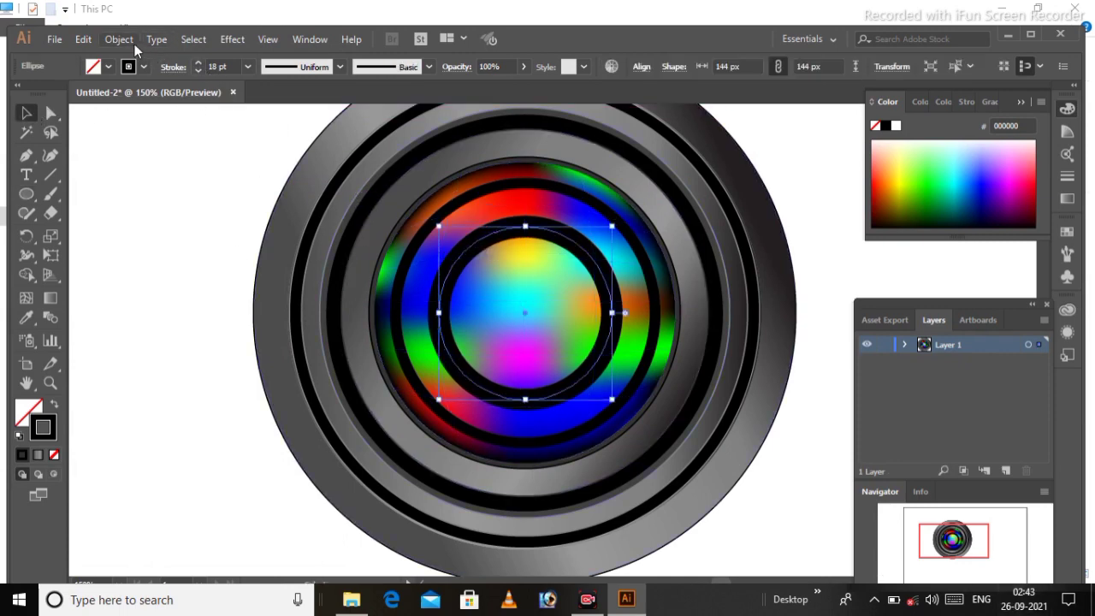
left_click(83, 39)
left_click(108, 116)
left_click(88, 44)
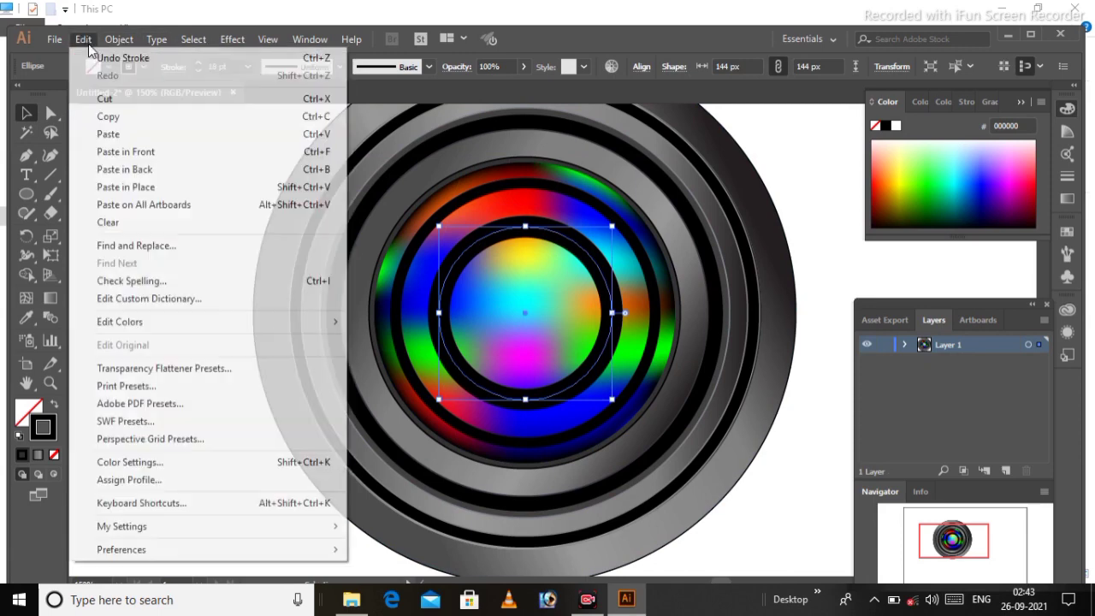
left_click(124, 186)
left_click_drag(440, 230, 476, 265)
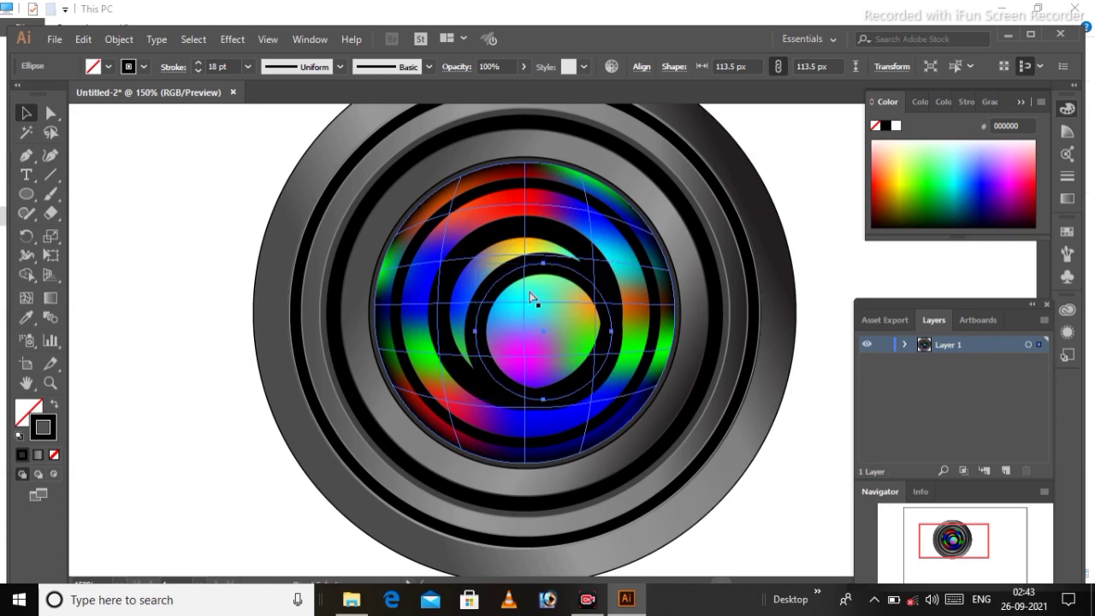
mouse_move(477, 265)
left_mouse_down()
mouse_move(440, 229)
mouse_move(473, 266)
left_mouse_up()
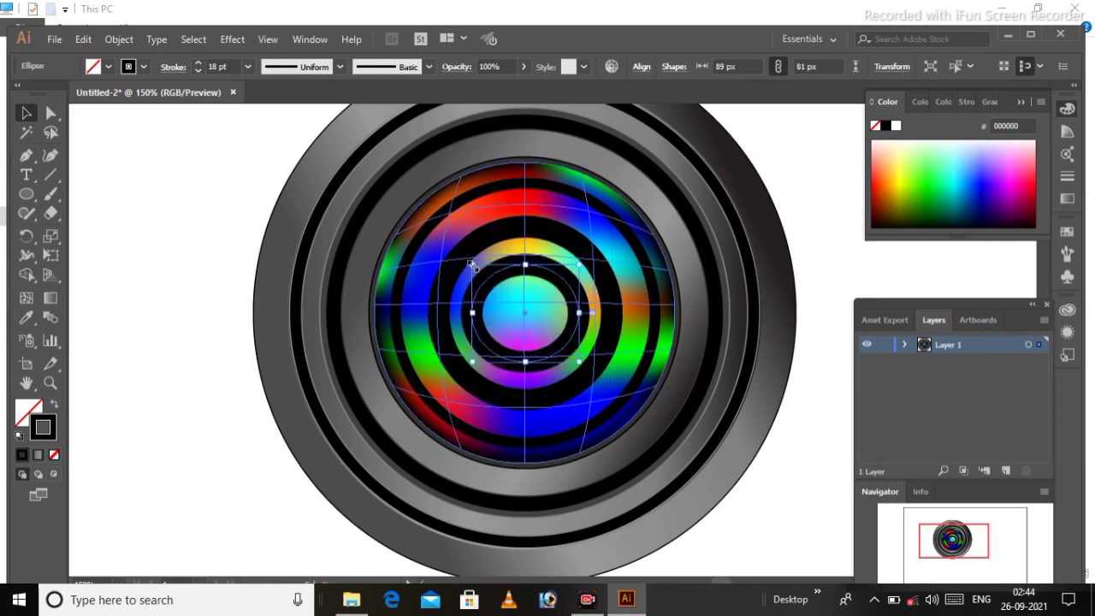
key("ctrl+equal")
key("ctrl+equal")
left_click_drag(447, 340, 462, 341)
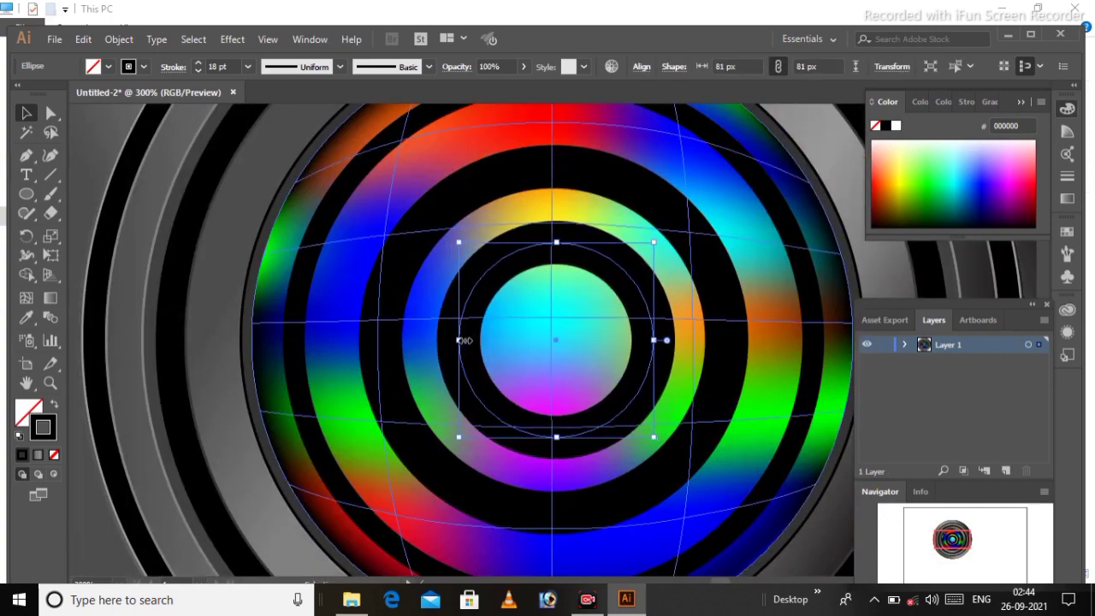
Step: Thin the 81 px ring's stroke to 1 pt
left_click(196, 71)
left_click(196, 70)
left_click(196, 70)
left_click(196, 70)
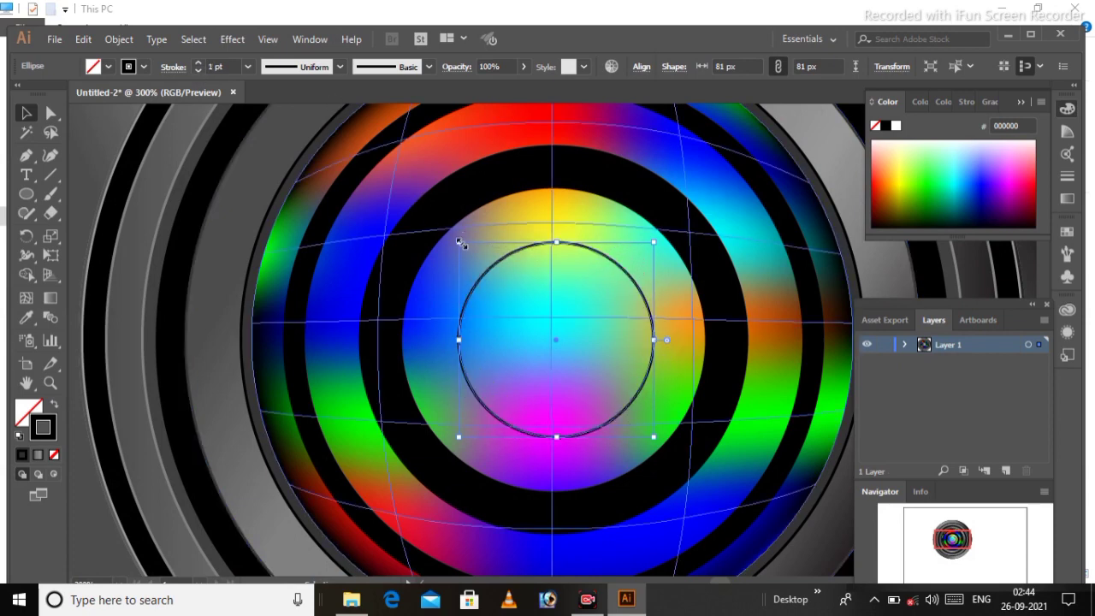
Step: Paste a copy in place, scale it to 60 px and swap it to a solid black fill
left_click(83, 39)
left_click(83, 39)
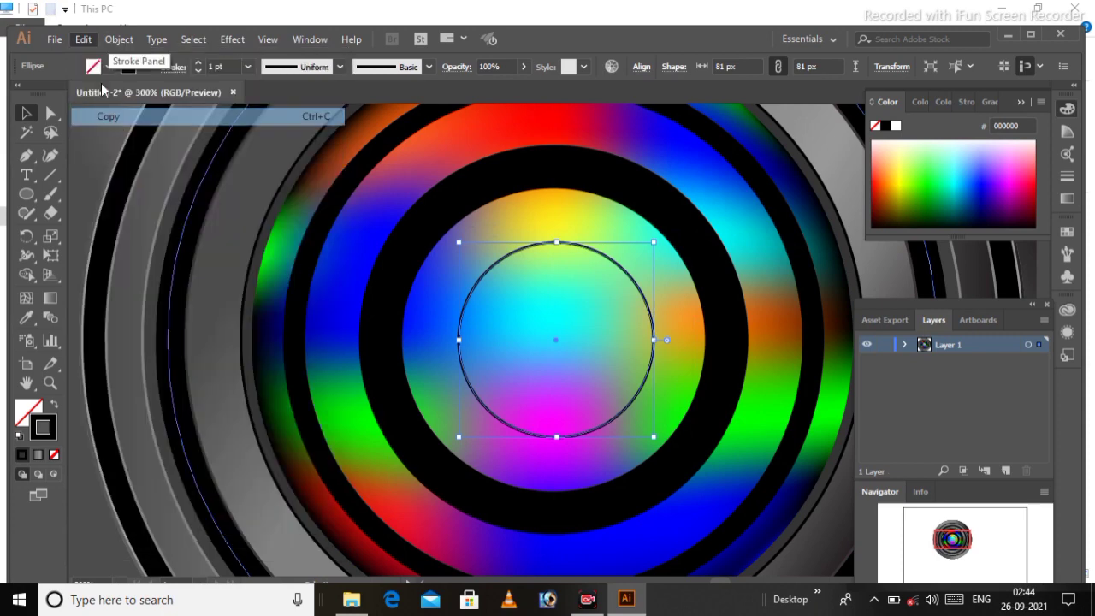
left_click(83, 39)
left_click(135, 188)
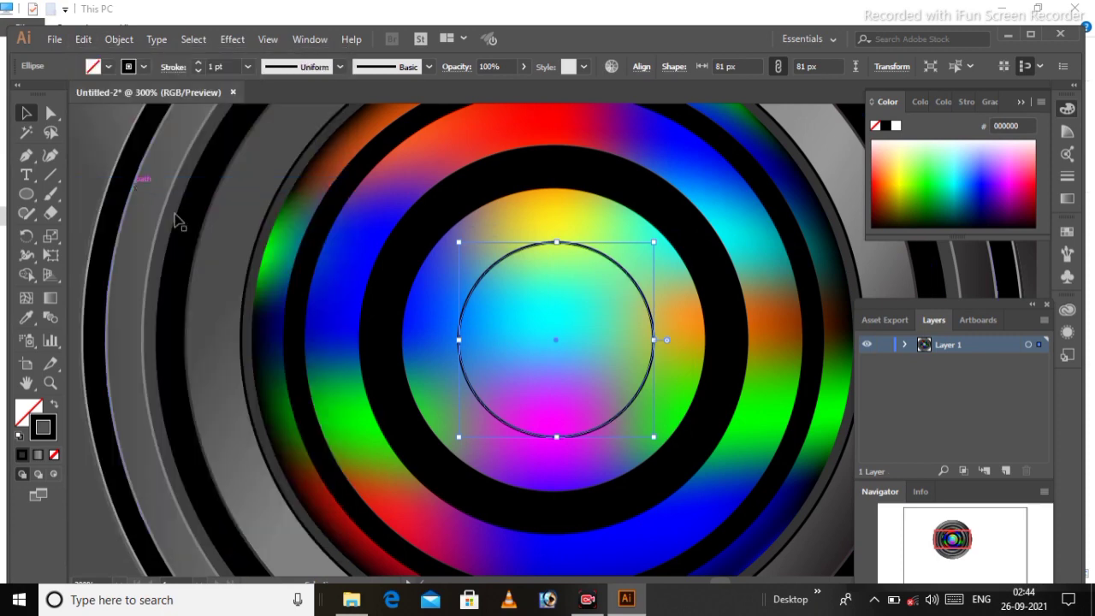
left_click_drag(458, 244, 488, 268)
left_click(54, 404)
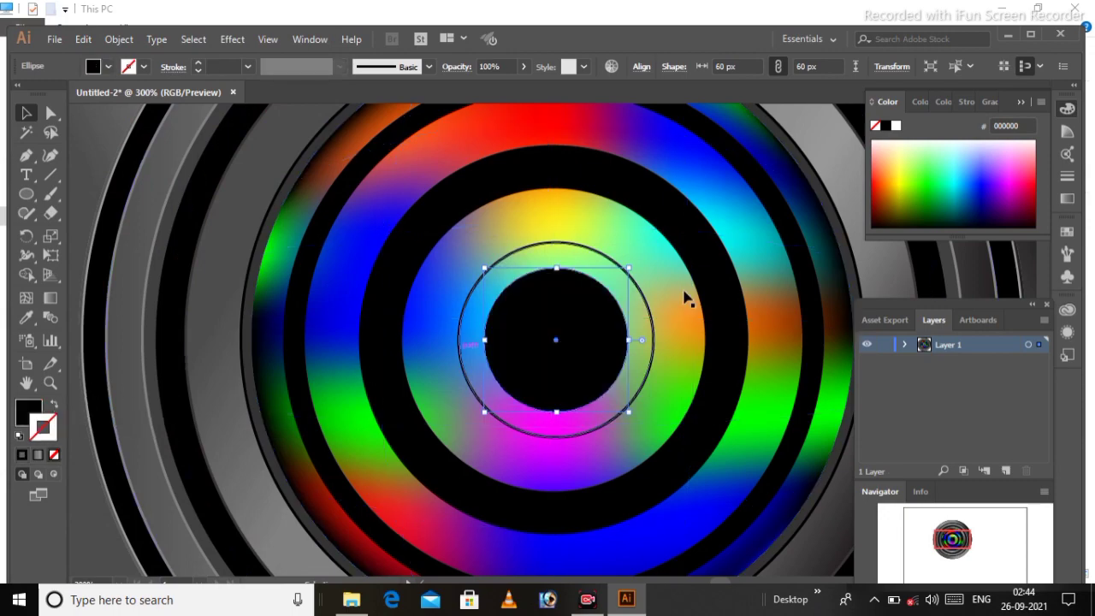
left_click(683, 297)
key("ctrl+1")
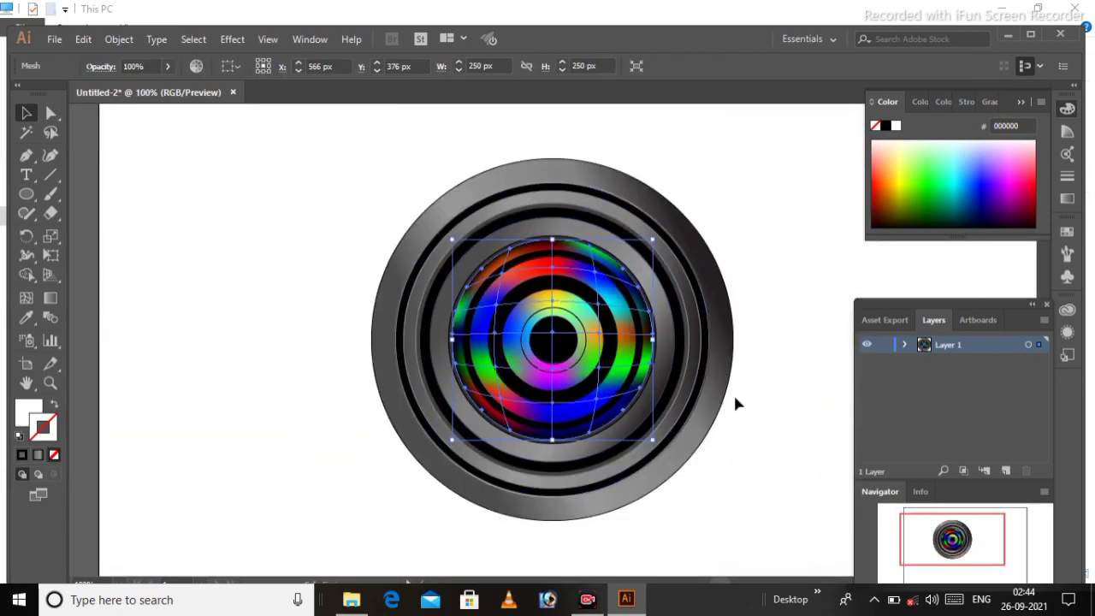
left_click(734, 402)
key("ctrl+plus")
key("ctrl+plus")
key("ctrl+plus")
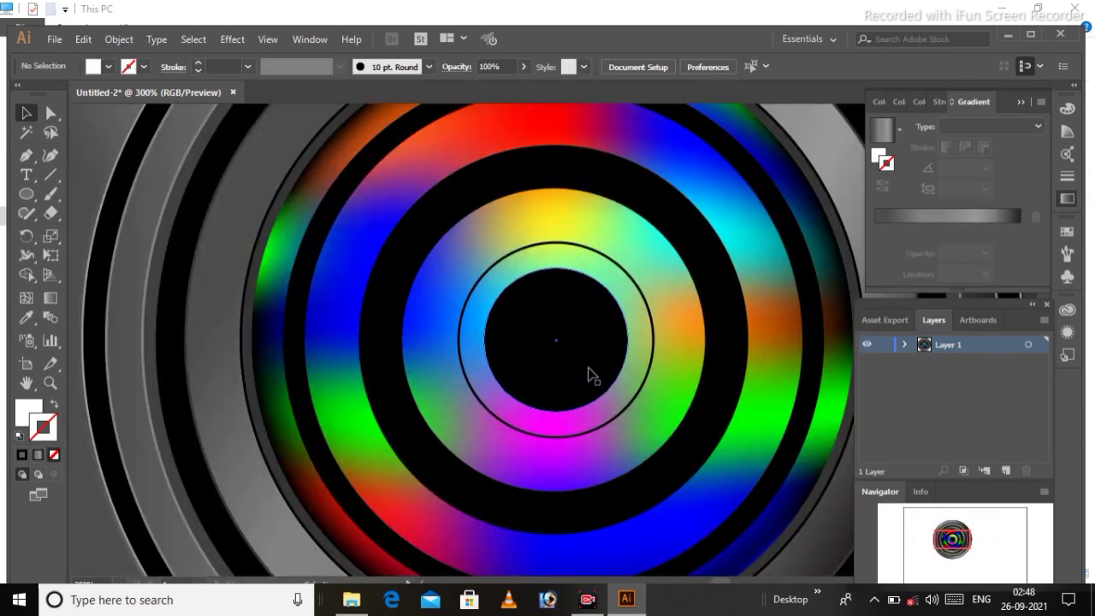
Step: Select the inner, middle and outer ring circles and expand them with Fill and Stroke
left_click(315, 236)
left_click(436, 302, "shift")
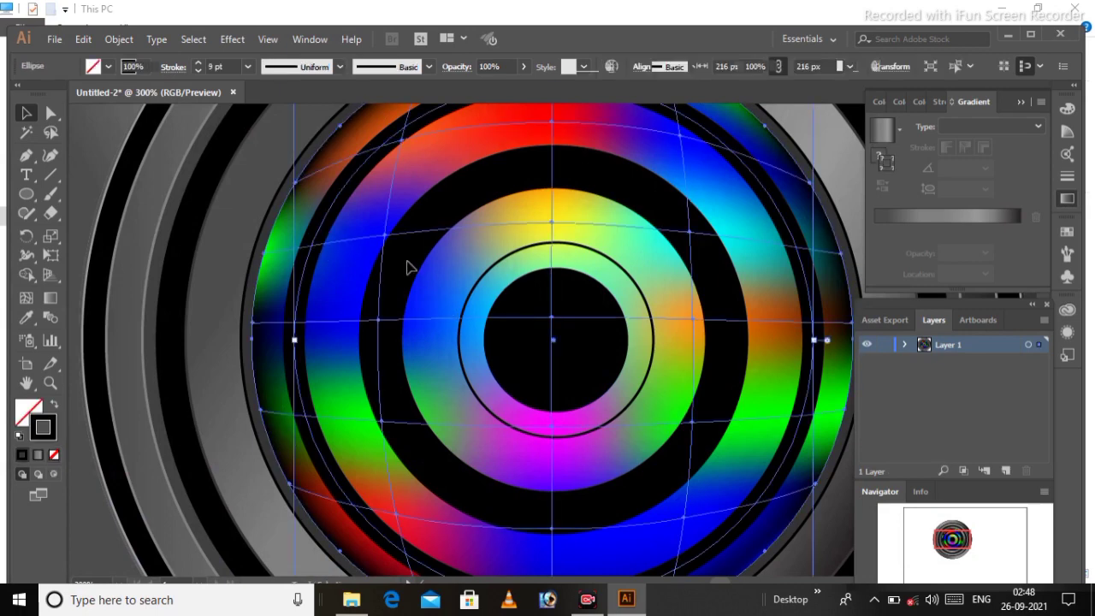
left_click(526, 350)
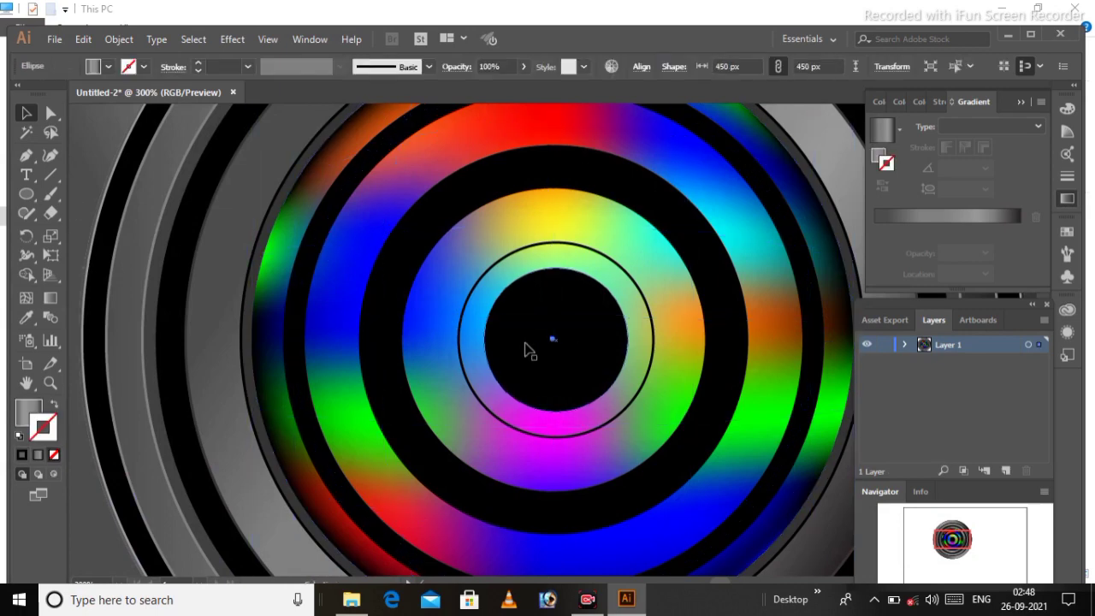
left_click(460, 336)
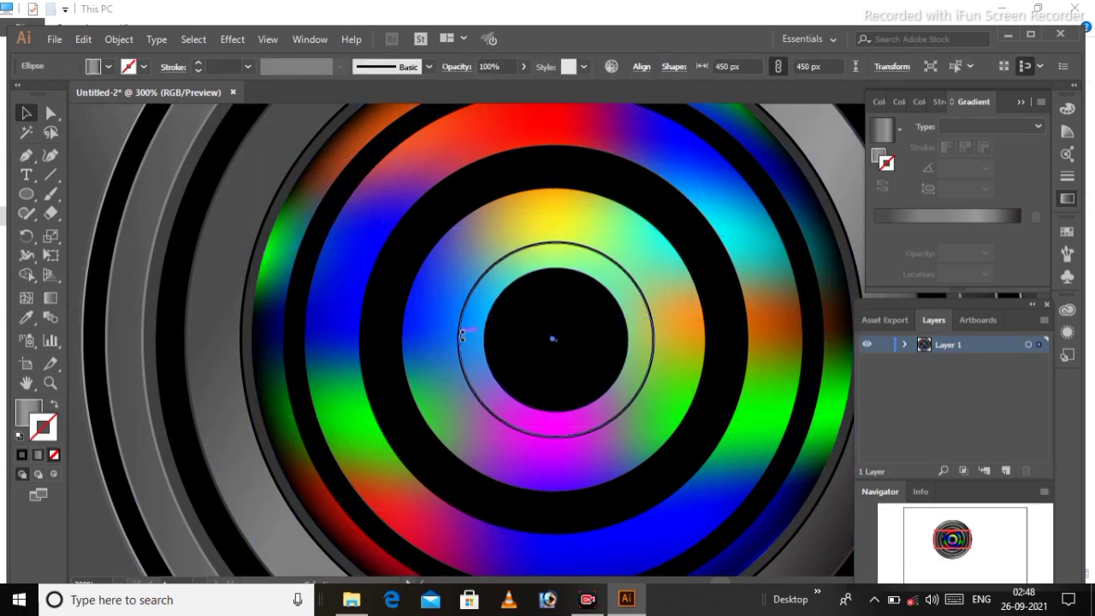
left_click(387, 294, "shift")
left_click(304, 283, "shift")
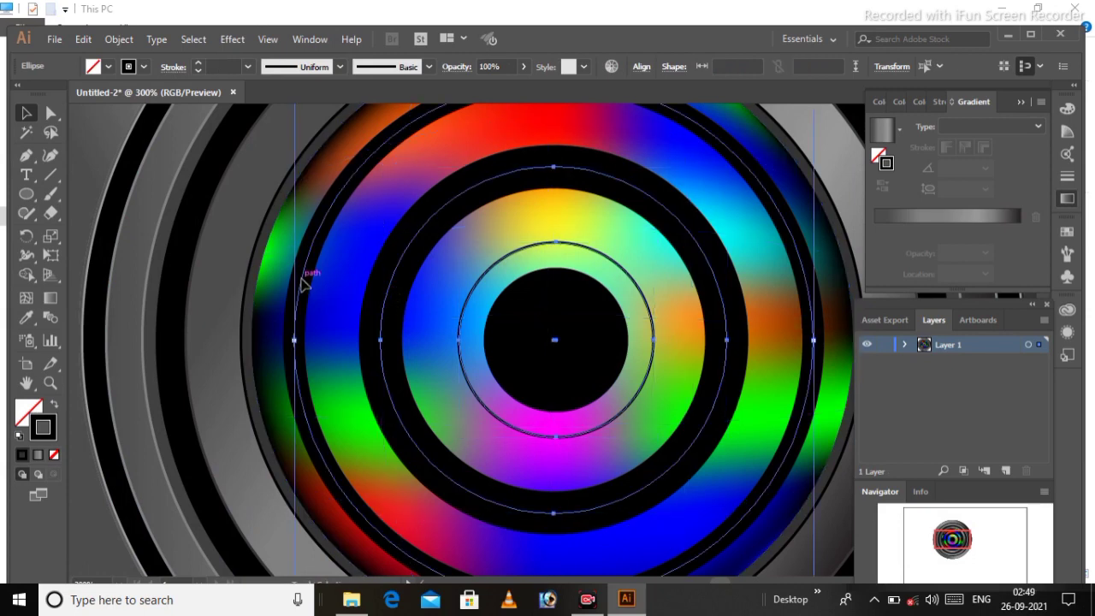
left_click(119, 39)
left_click(198, 163)
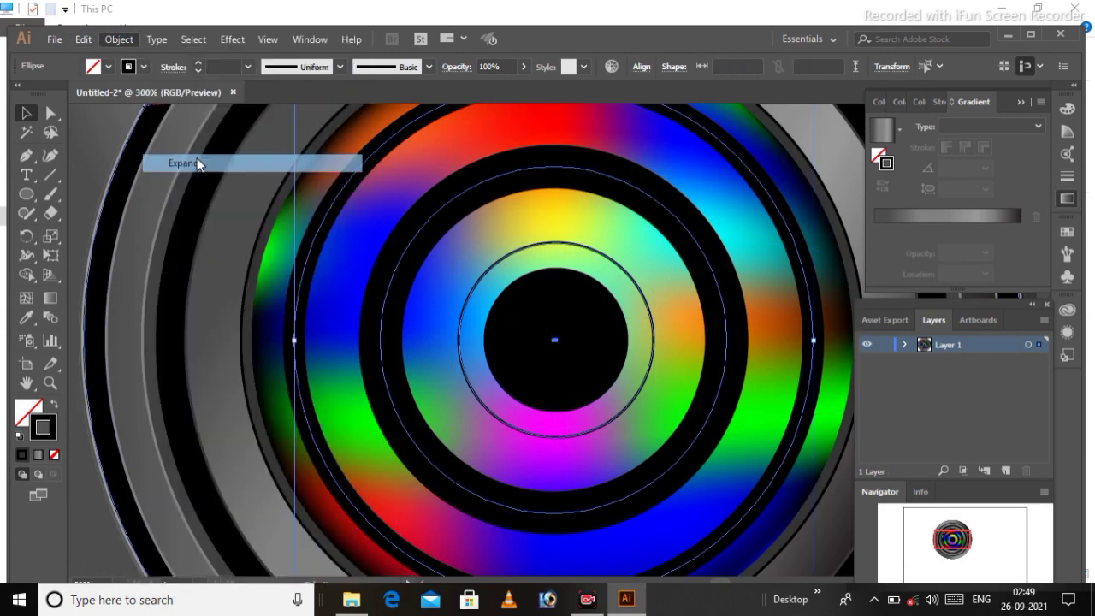
left_click(509, 389)
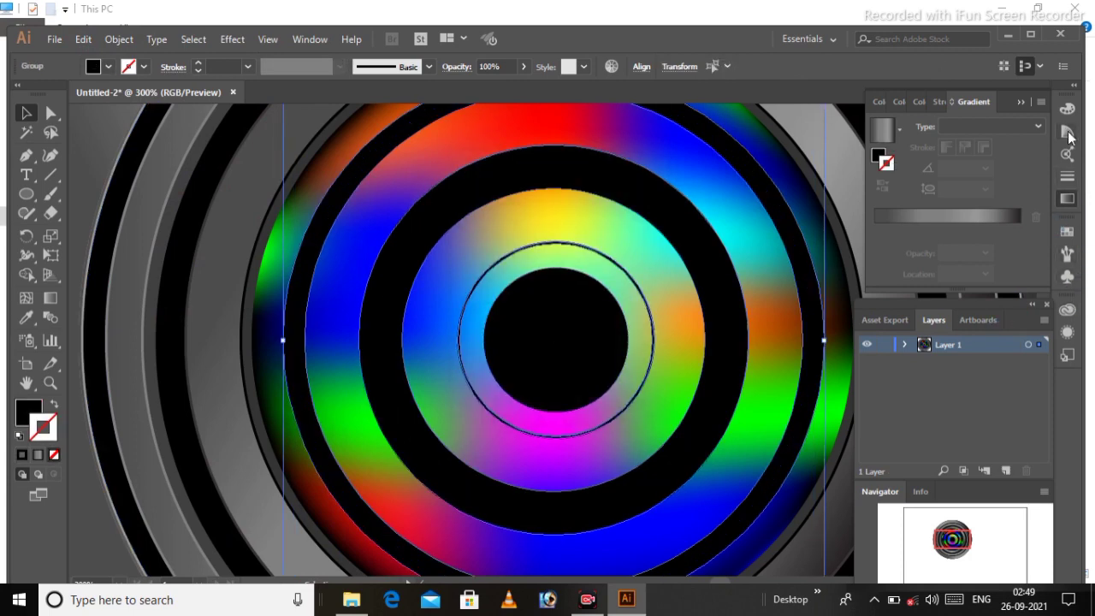
Step: Lower the ring group's opacity to about 46% in the Transparency panel
left_click(310, 39)
left_click(401, 454)
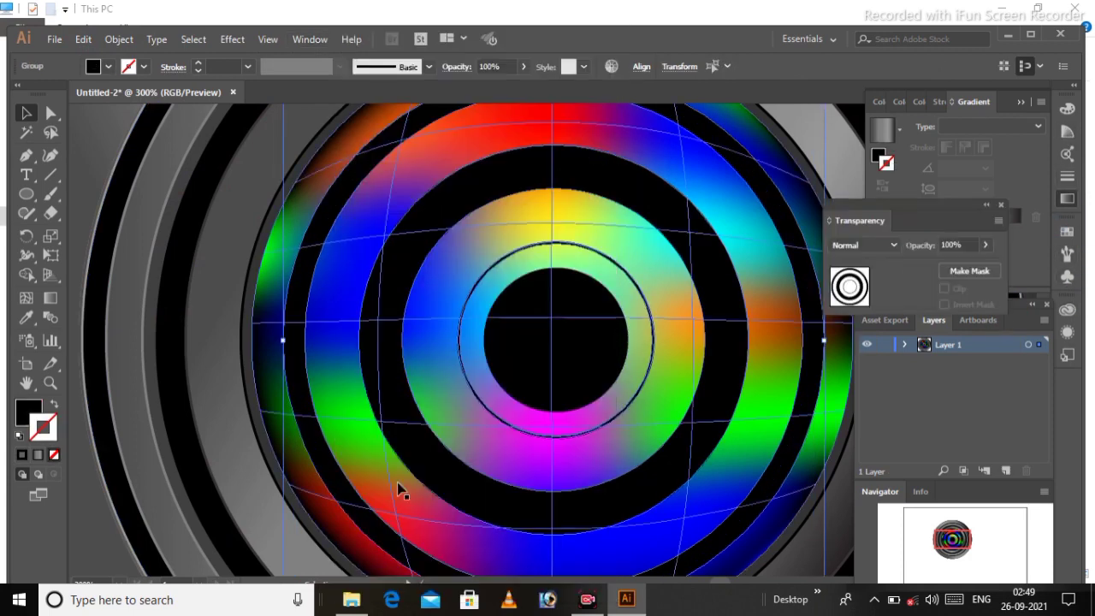
left_click(985, 246)
left_click_drag(966, 265, 951, 267)
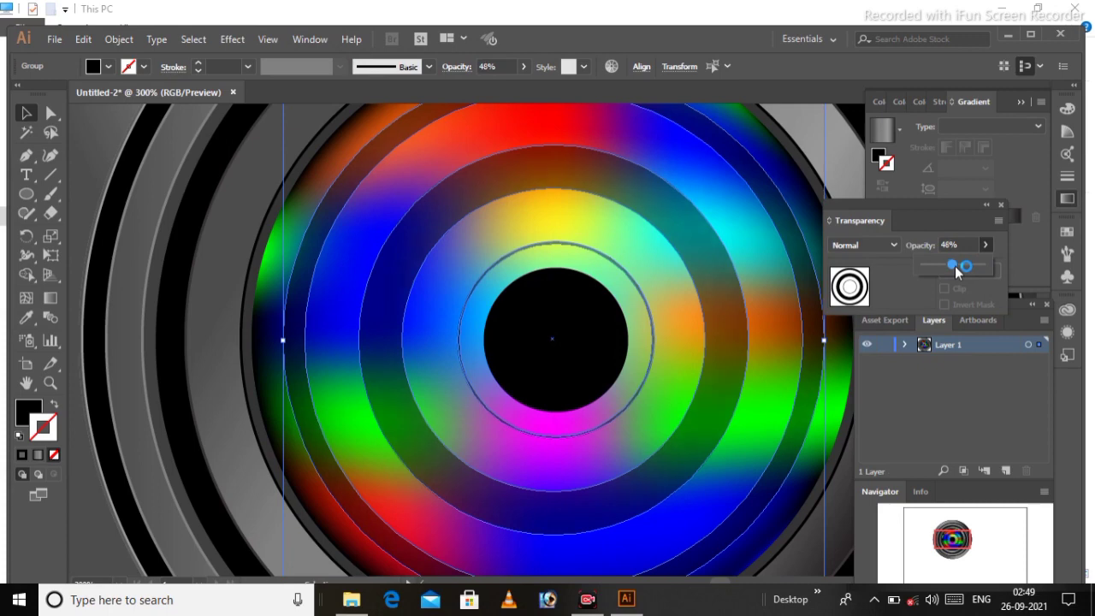
Step: Give the ring group around the black lens centre a 12 pt black stroke
left_click(999, 208)
key("ctrl+minus")
key("ctrl+minus")
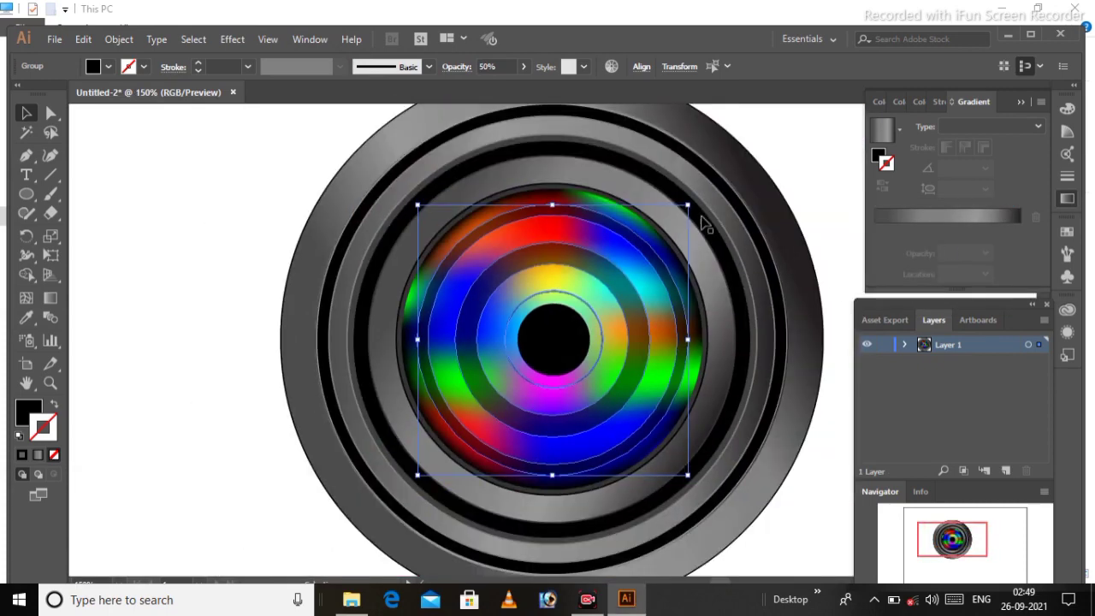
left_click(156, 192)
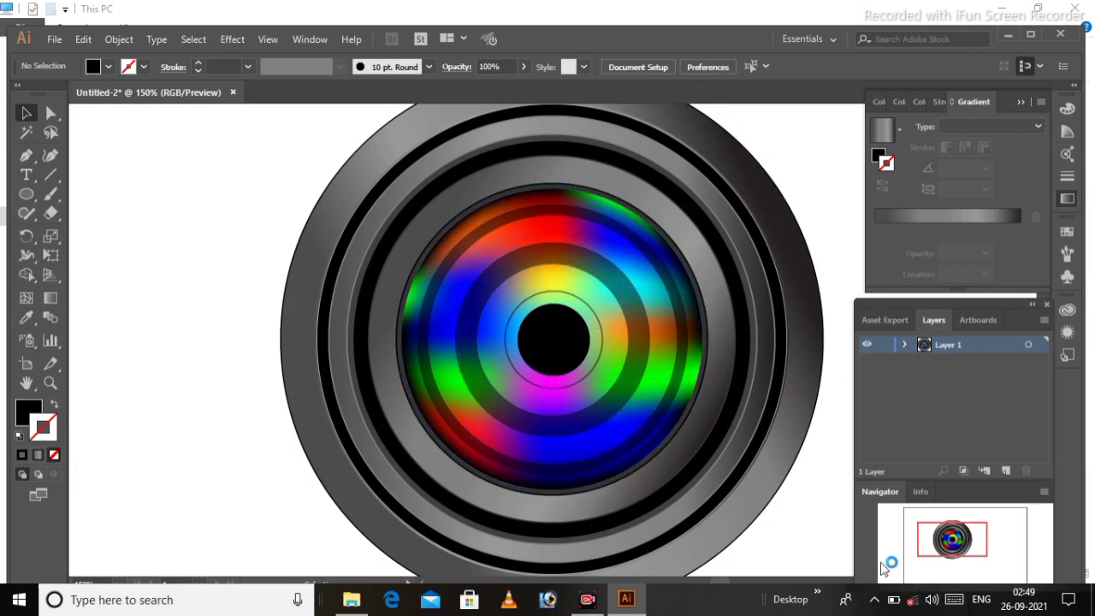
left_click(527, 317)
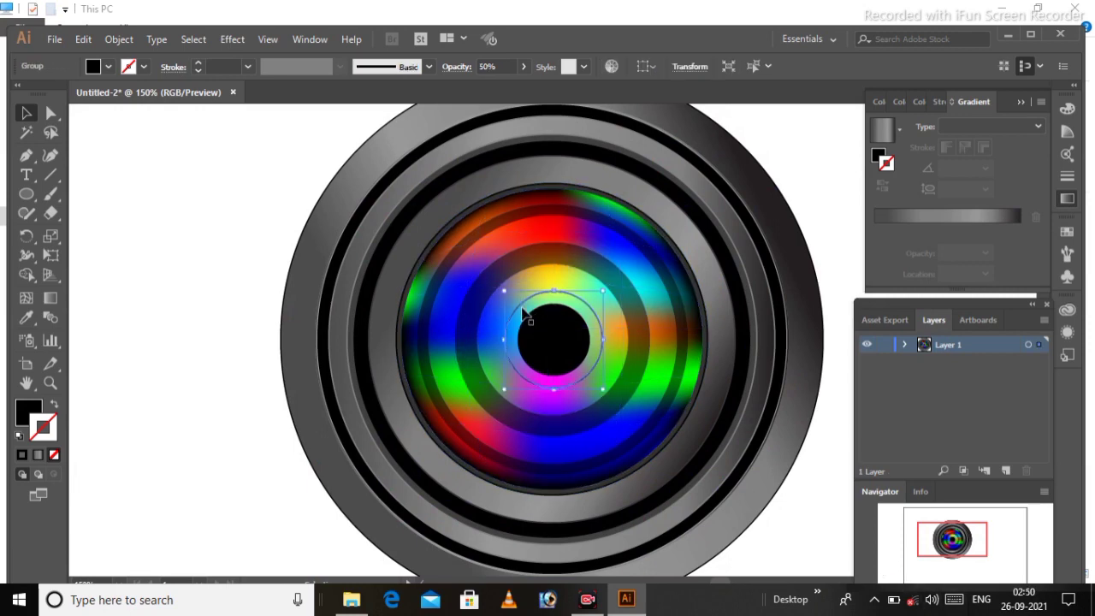
left_click(199, 63)
left_click(199, 64)
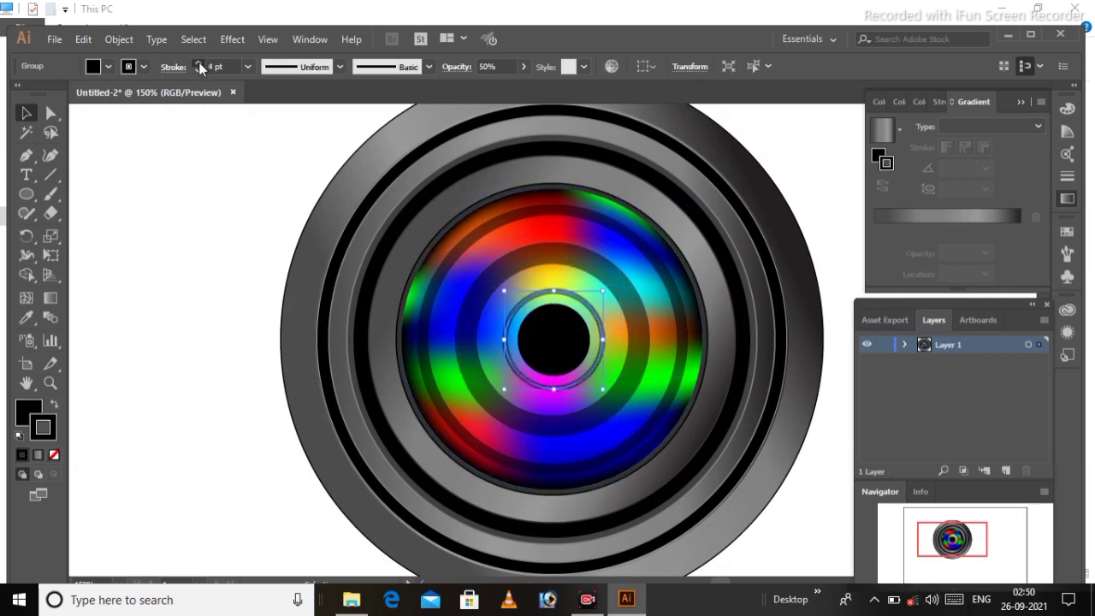
double_click(198, 63)
double_click(198, 64)
double_click(199, 64)
left_click(198, 63)
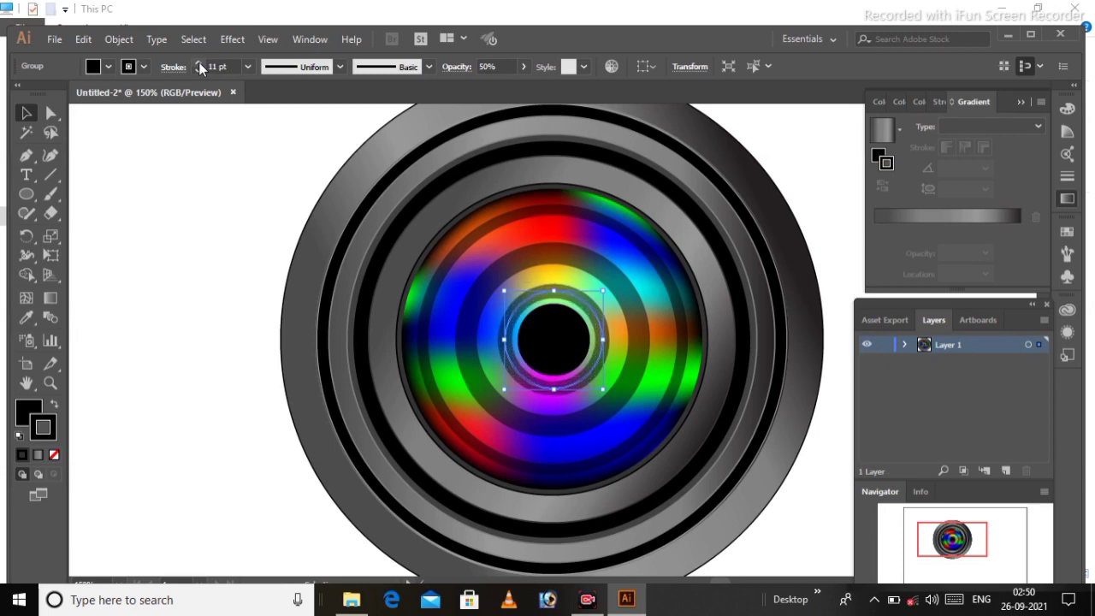
left_click(198, 64)
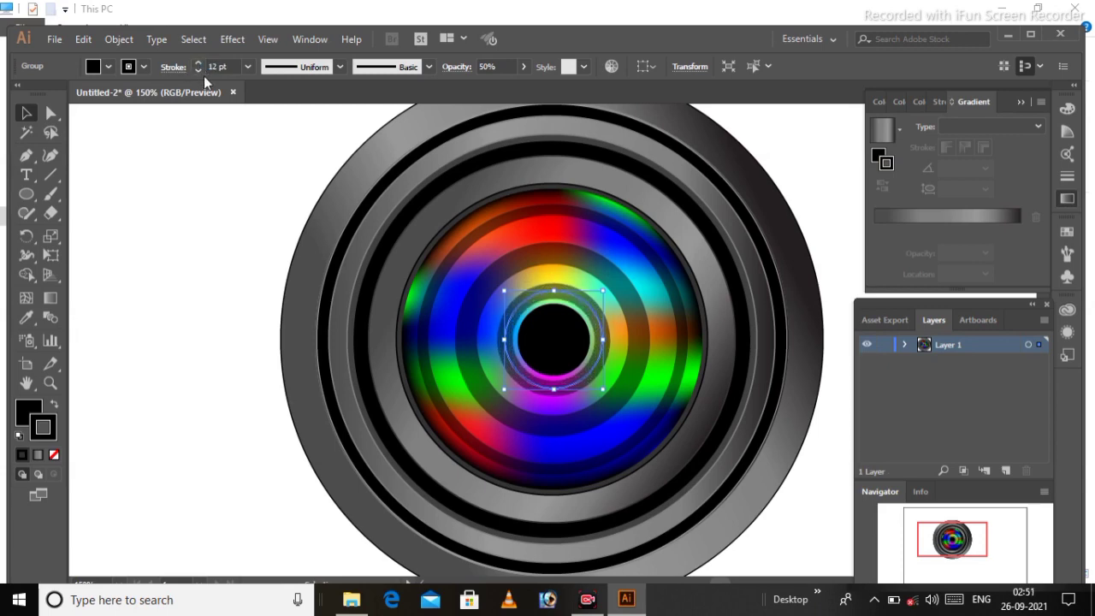
left_click(833, 228)
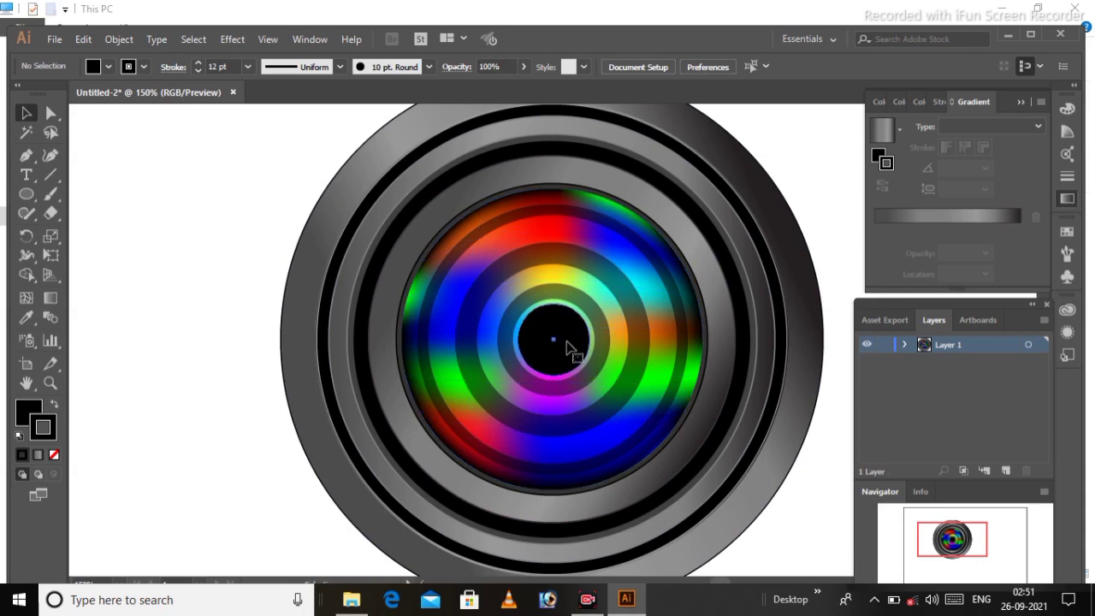
Step: Fill the black lens centre circle with white, undoing an accidental enlargement
left_click(569, 349)
left_click(28, 413)
left_click(897, 129)
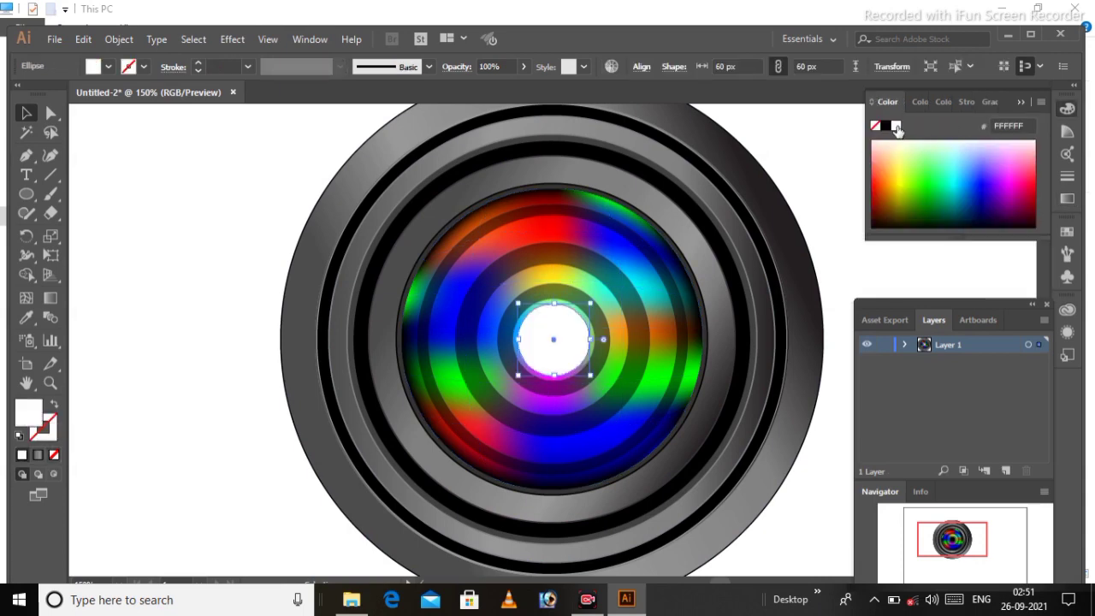
left_click(828, 255)
left_click(557, 322)
left_click_drag(591, 304, 597, 297)
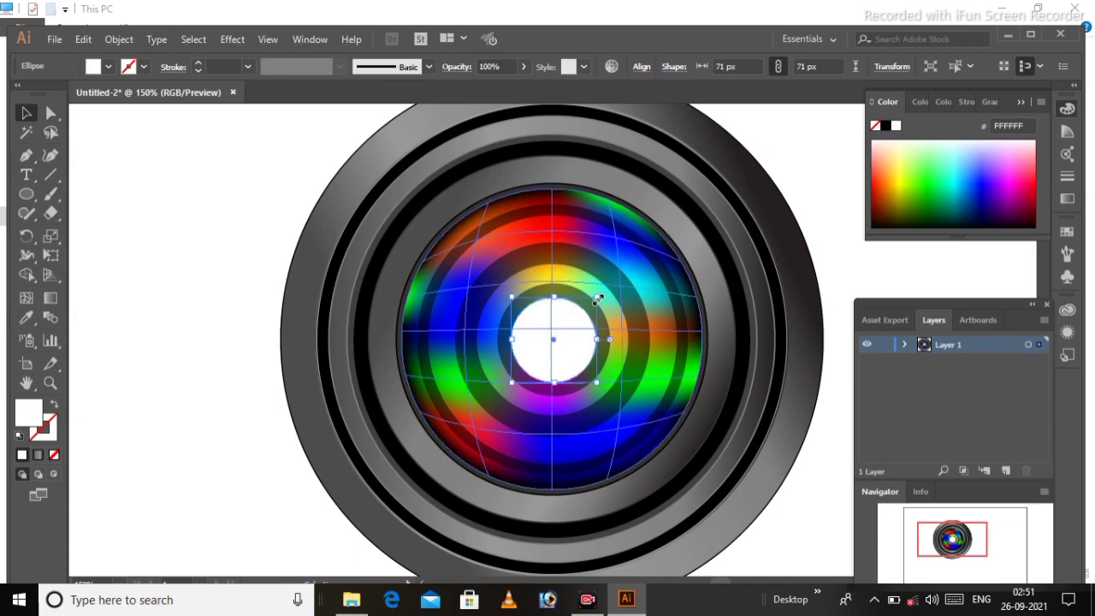
left_click(825, 252)
key("ctrl+z")
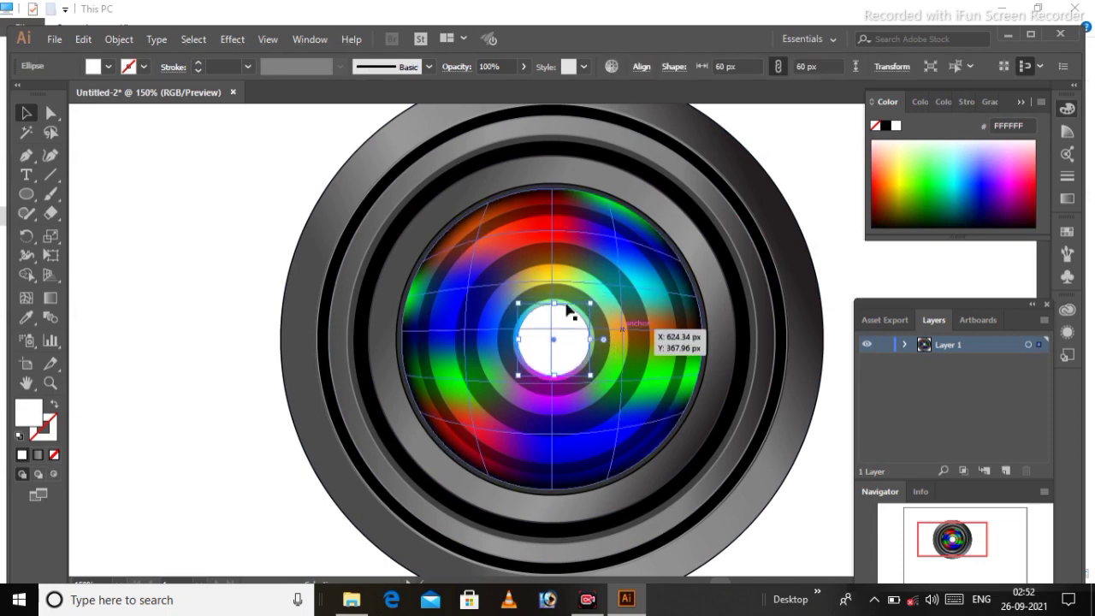
Step: Set the white centre circle's opacity to 51% in the Transparency panel
left_click(104, 40)
key("Escape")
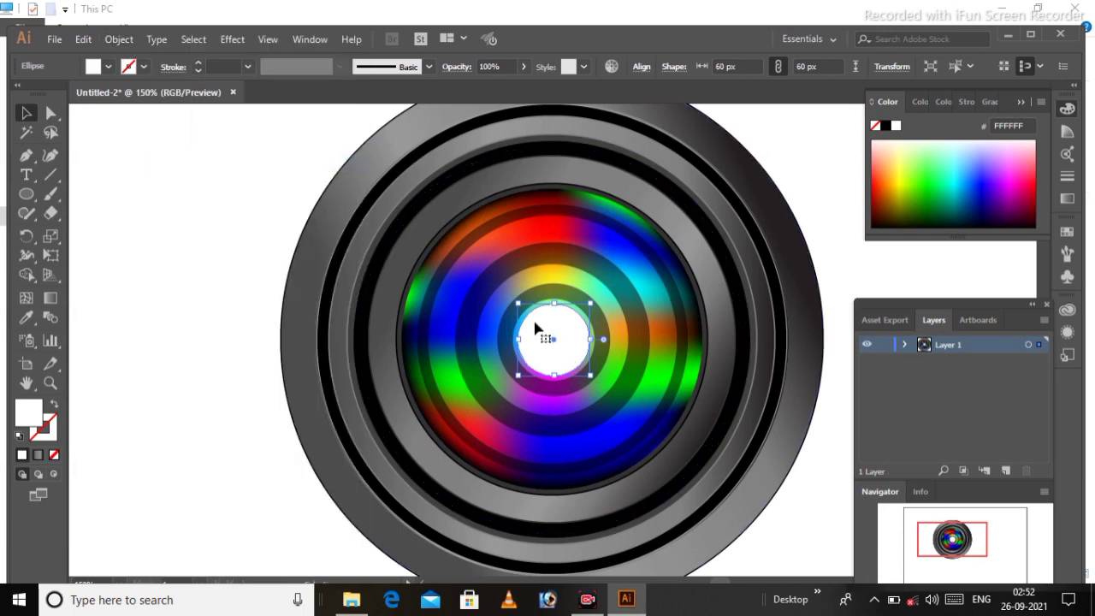
left_click(306, 39)
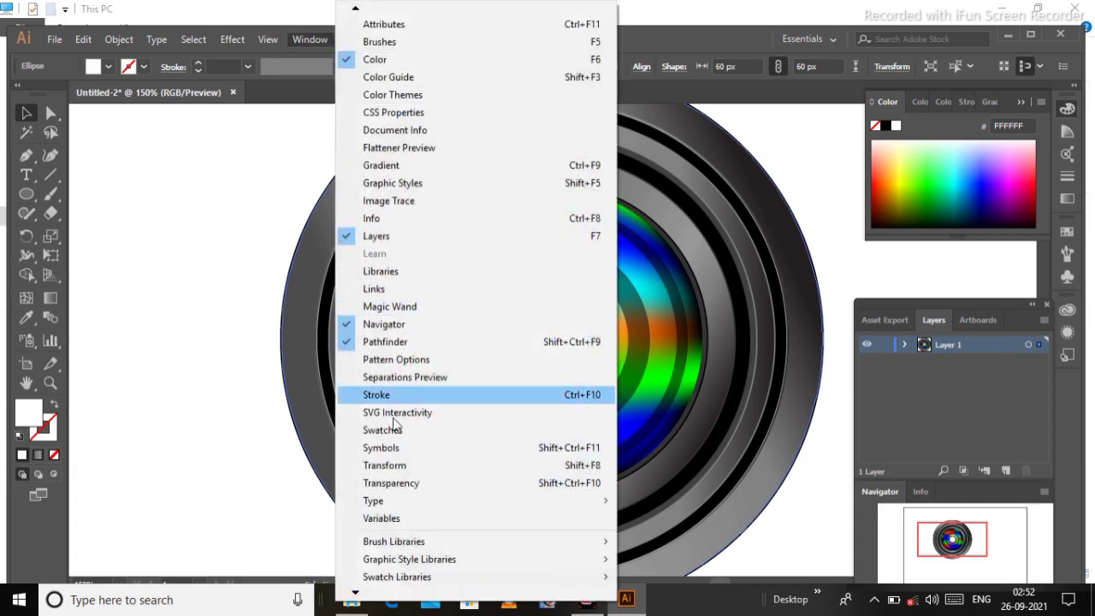
left_click(402, 484)
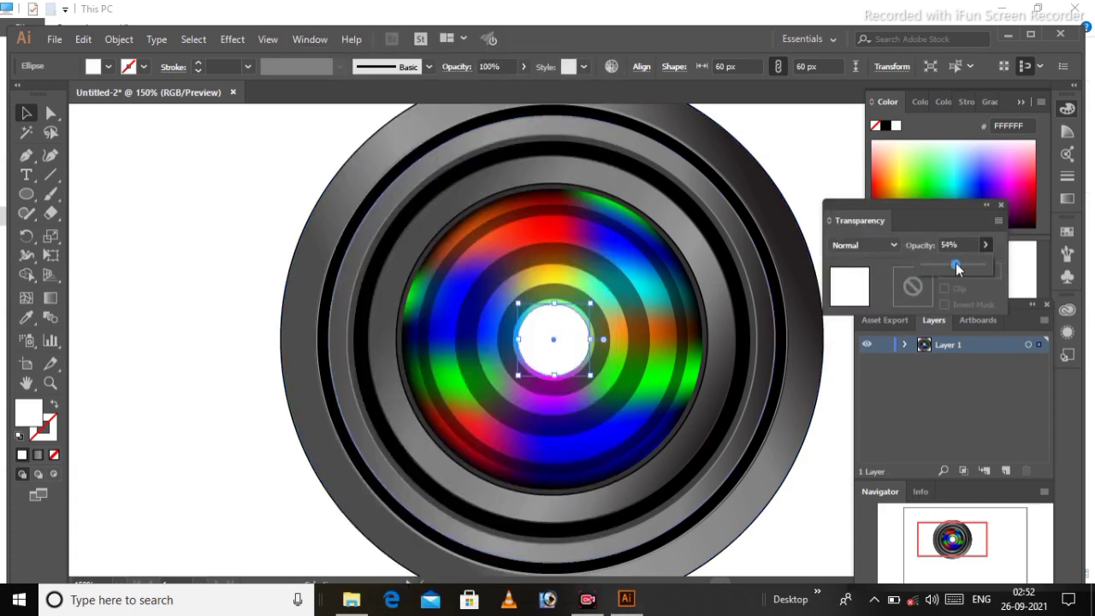
left_click(957, 268)
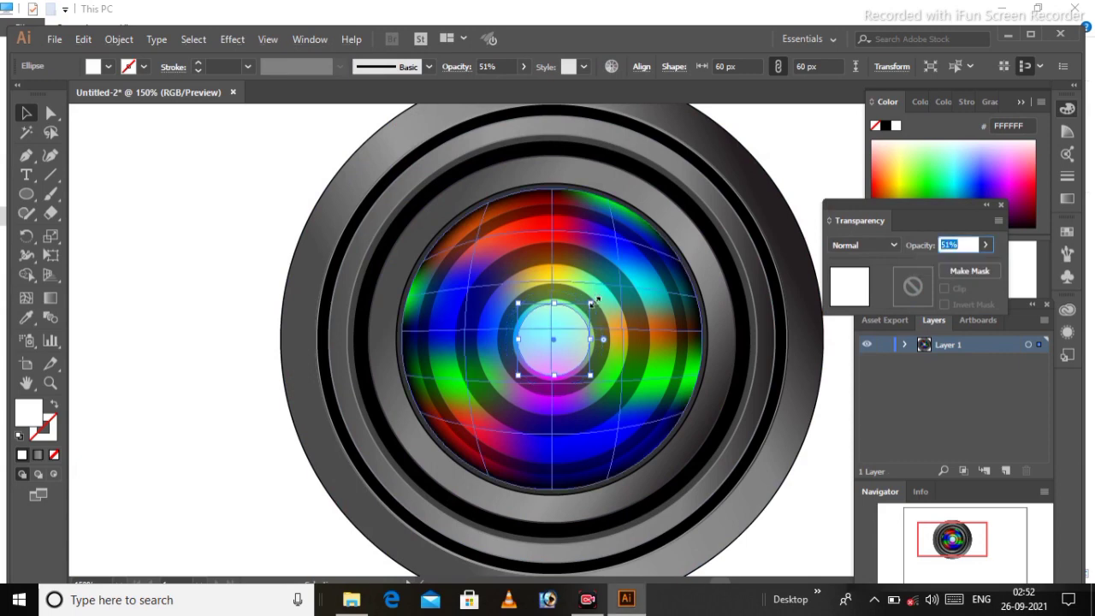
Step: Scale the semi-transparent centre circle to 69 px, then shrink it to about 49 px
left_click_drag(597, 299, 604, 295)
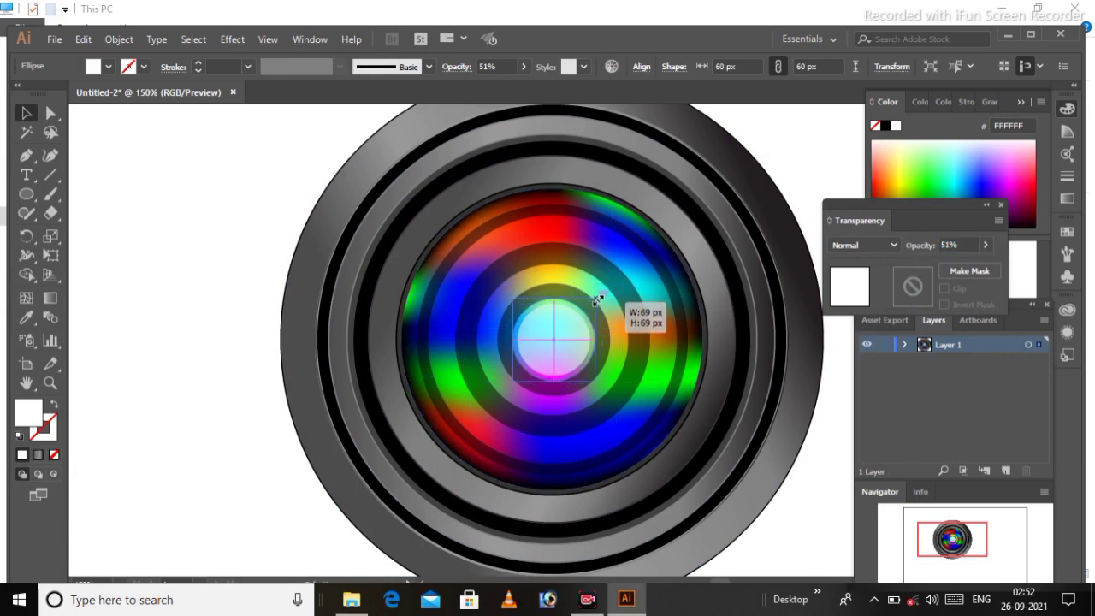
left_click(826, 445)
key("ctrl+minus")
key("ctrl+plus")
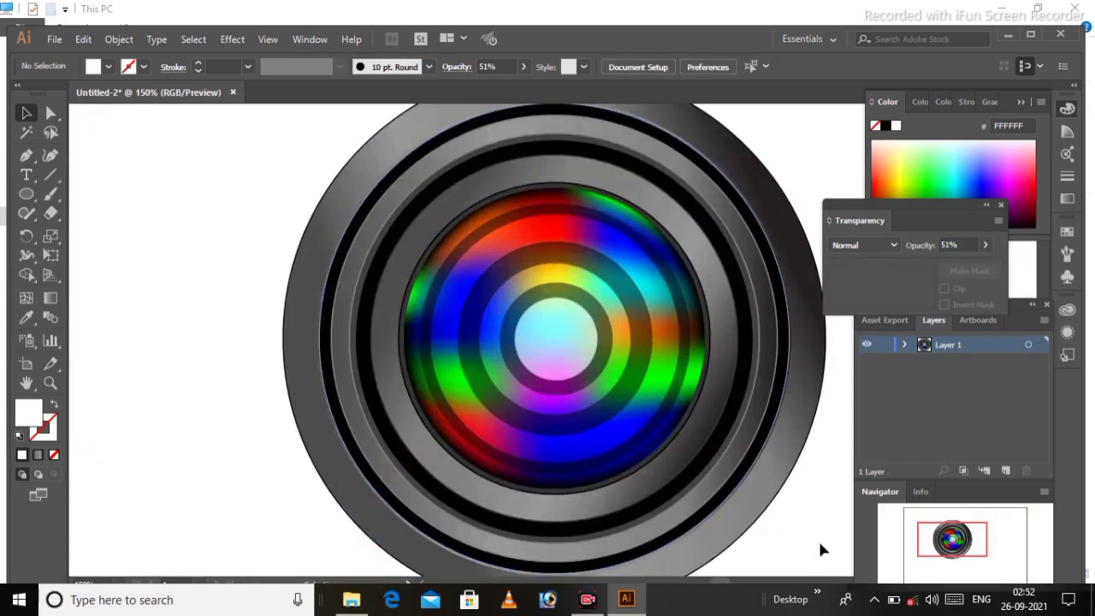
left_click(586, 351)
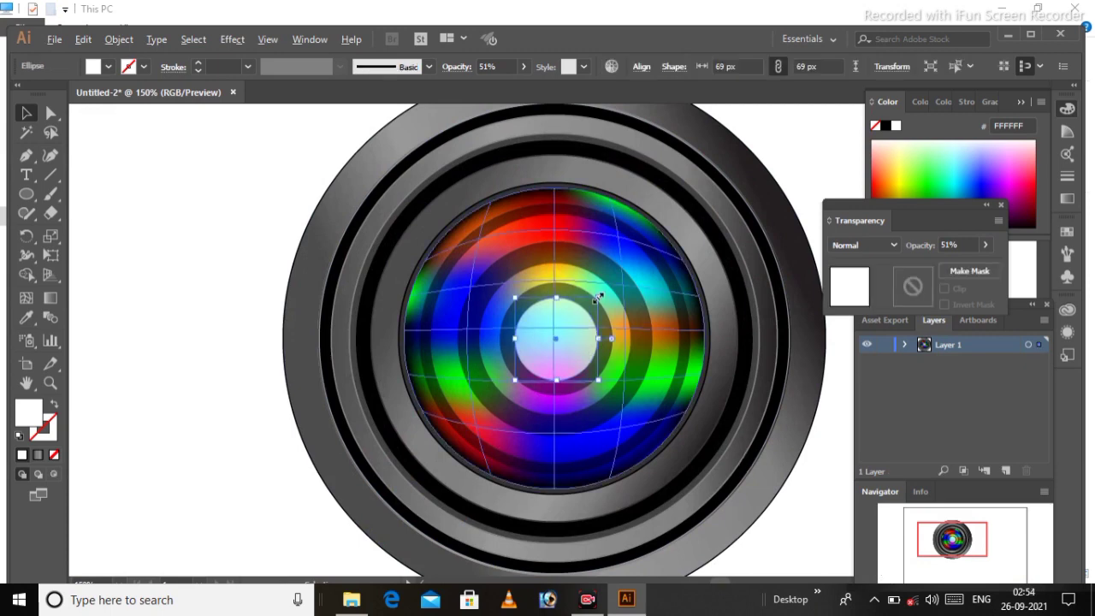
left_click_drag(598, 296, 591, 304)
left_click(838, 378)
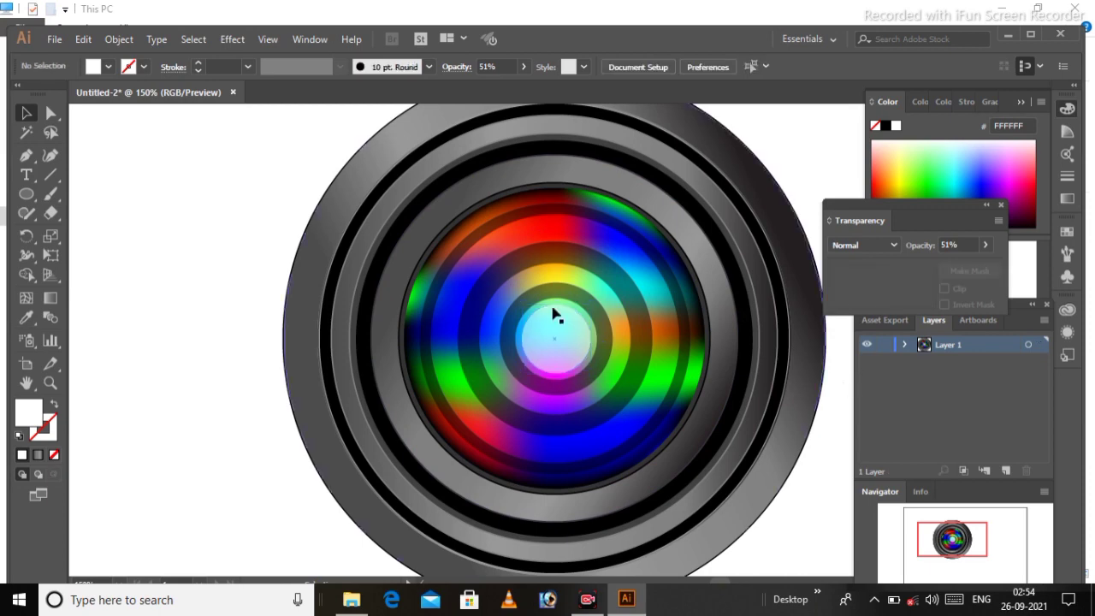
left_click(26, 194)
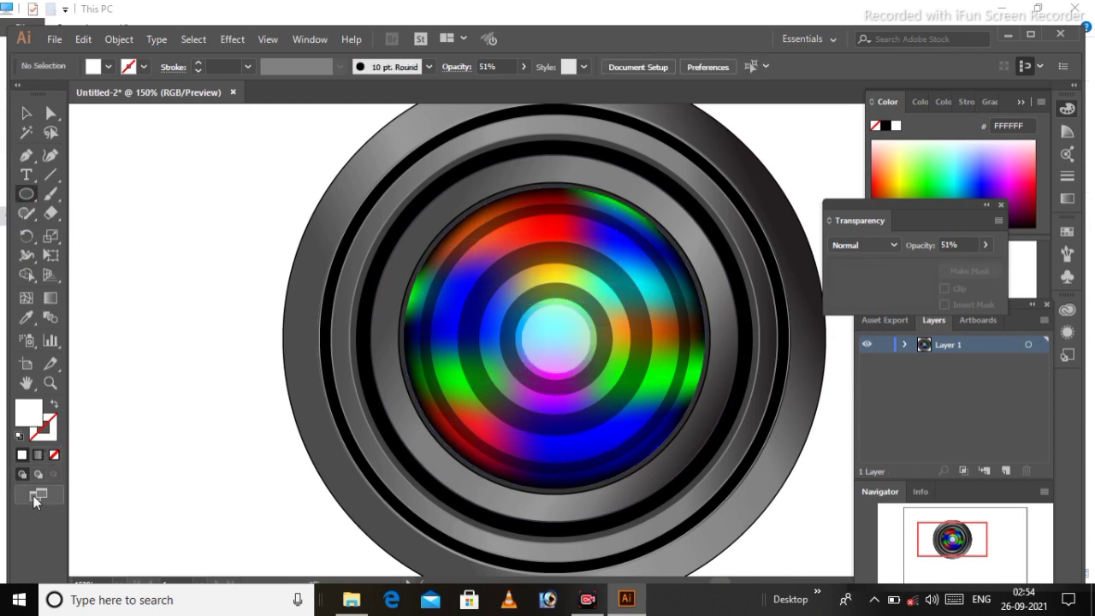
Step: Set the fill colour to black
double_click(26, 416)
left_click(636, 347)
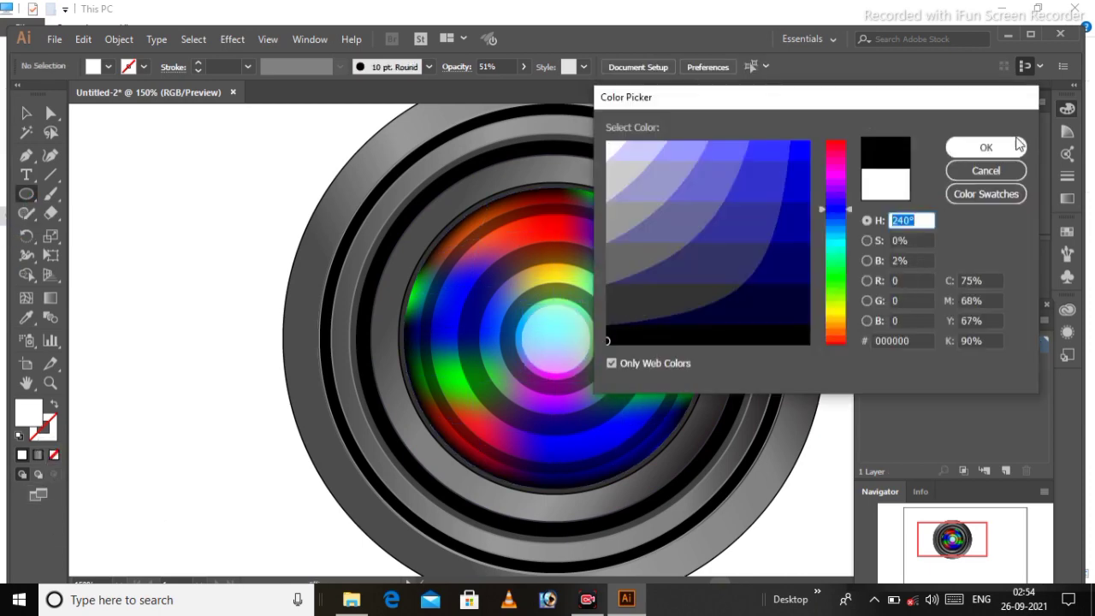
left_click(949, 144)
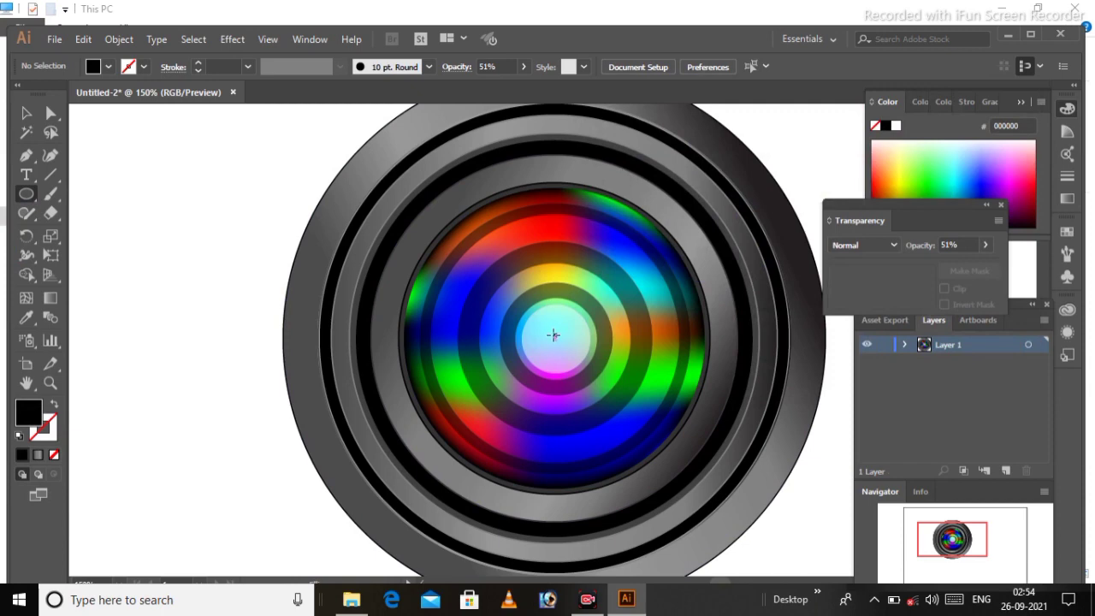
scroll(554, 335, "up", 1, "alt")
scroll(553, 335, "up", 1, "alt")
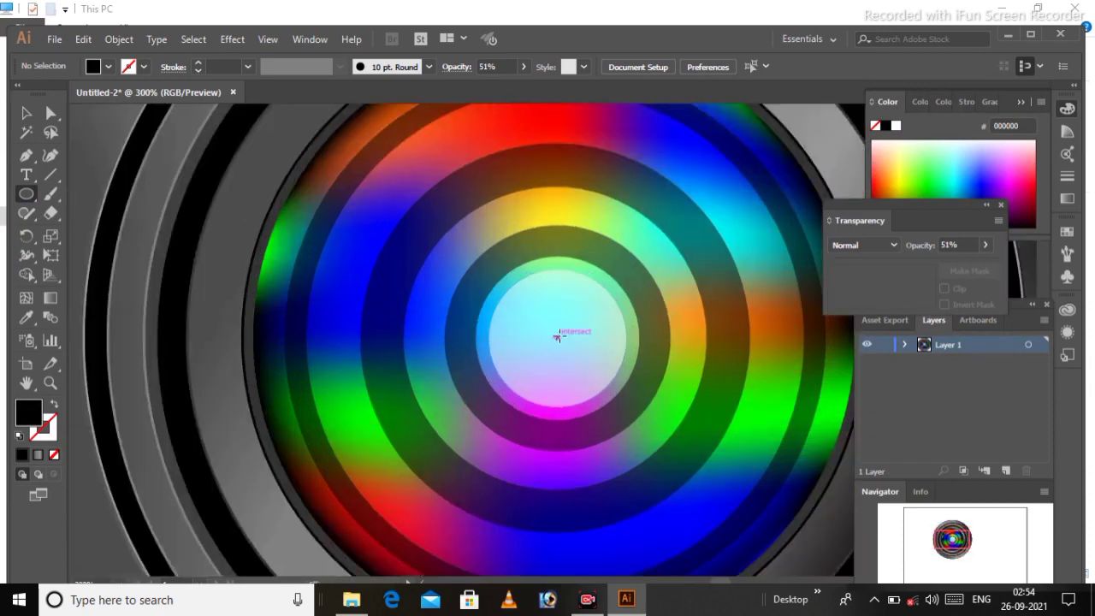
Step: Draw a black circle about 156 px wide centred on the lens
left_click_drag(559, 339, 626, 389)
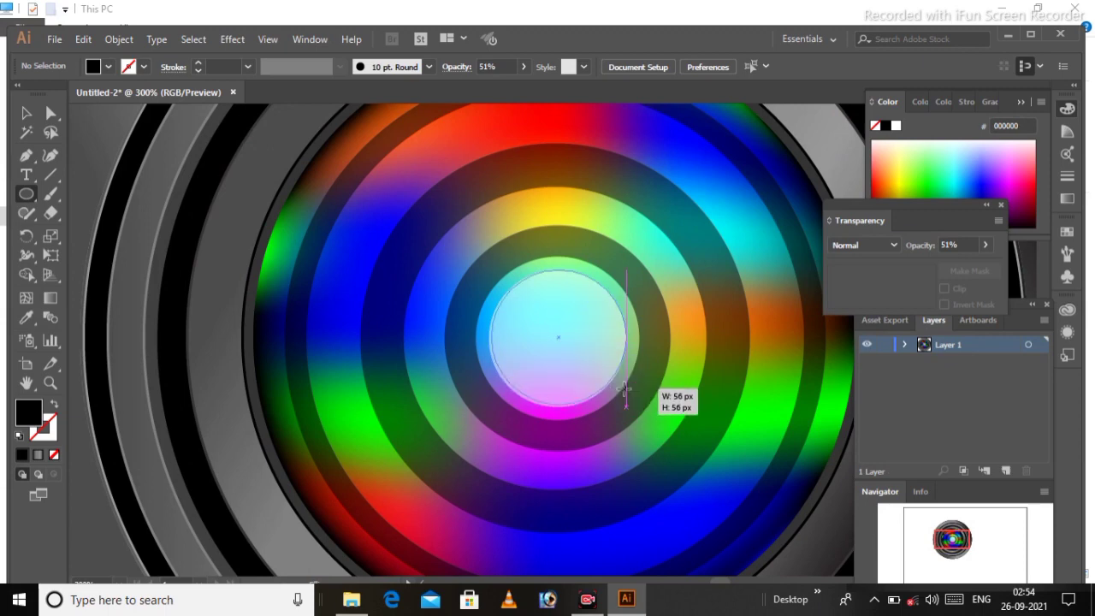
left_click_drag(626, 388, 652, 414)
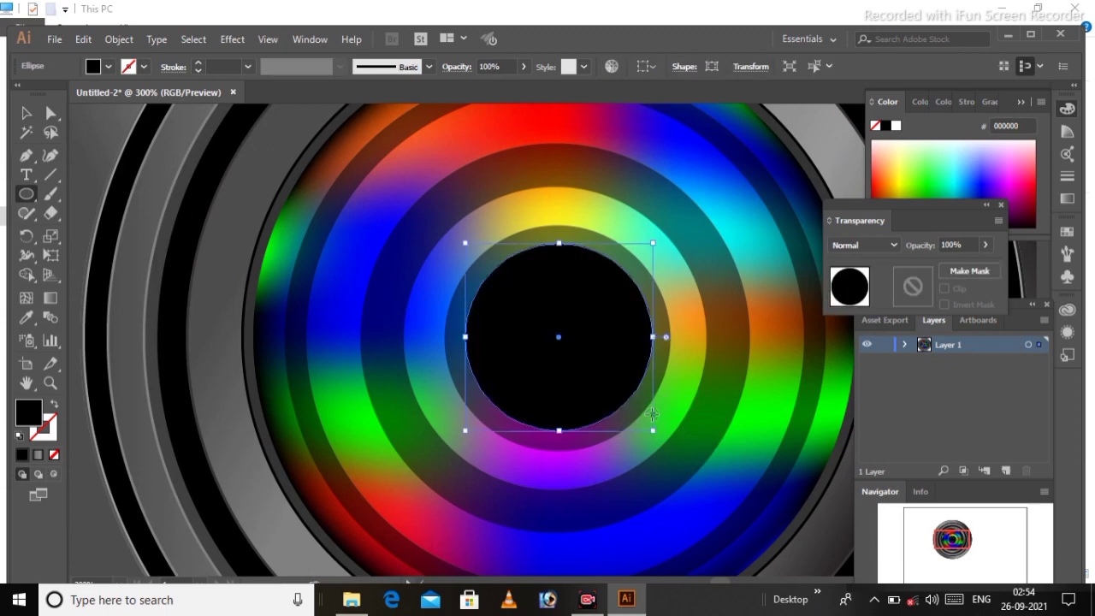
left_click_drag(559, 338, 741, 515)
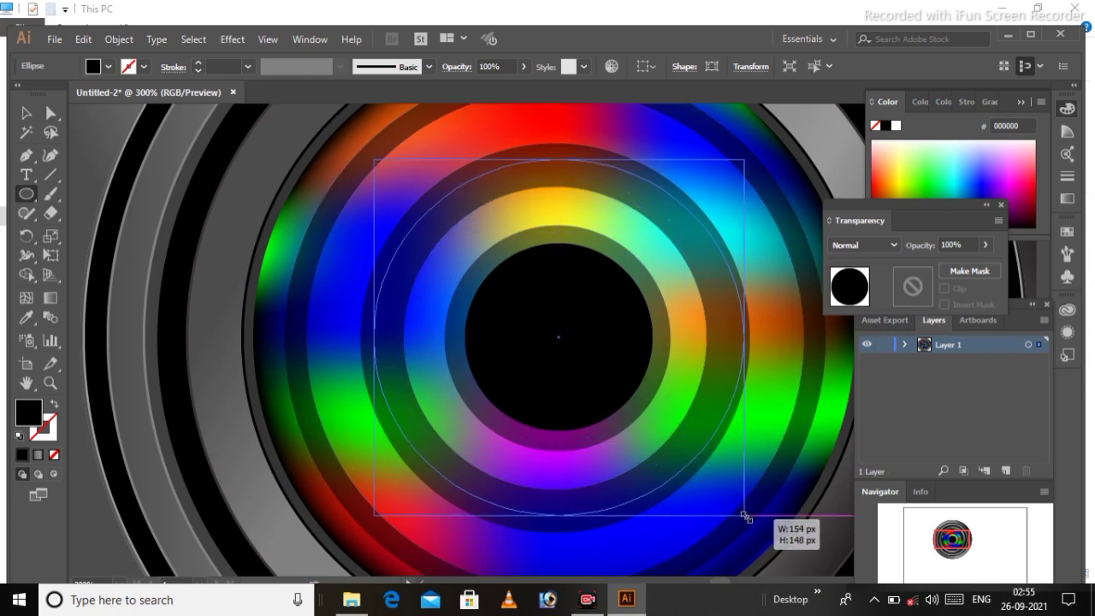
left_click_drag(741, 515, 747, 521)
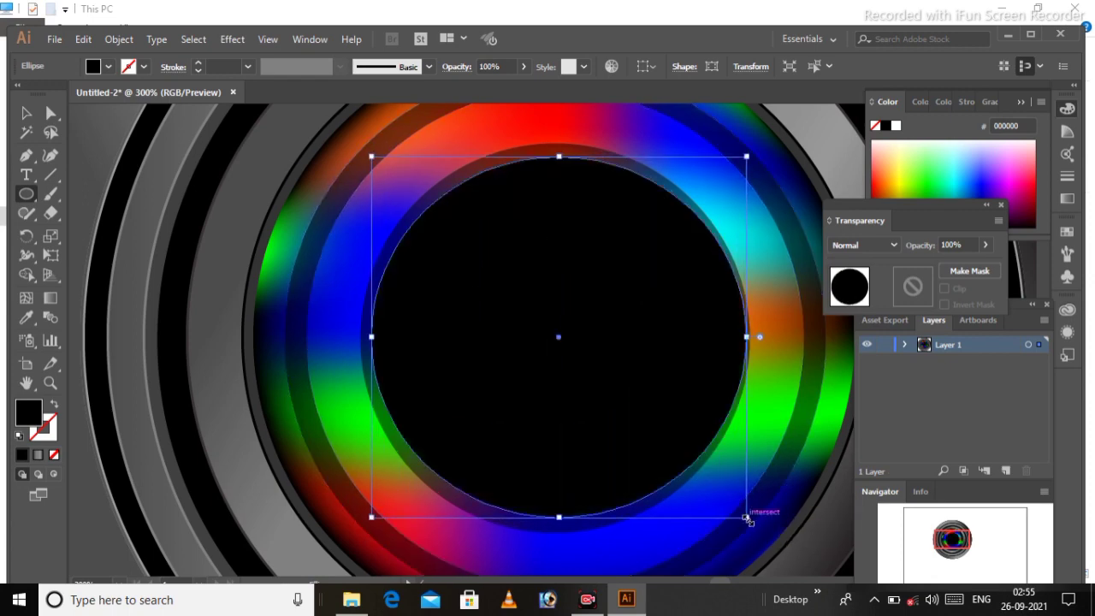
key("Left")
key("Left")
key("Right")
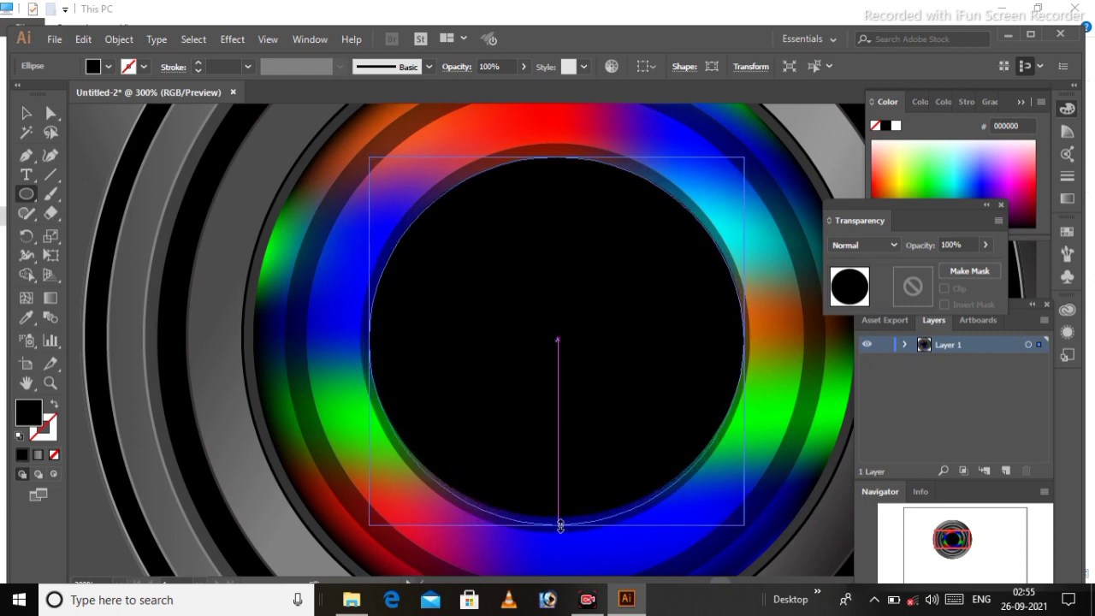
left_click_drag(560, 524, 559, 523)
left_click_drag(557, 338, 558, 151)
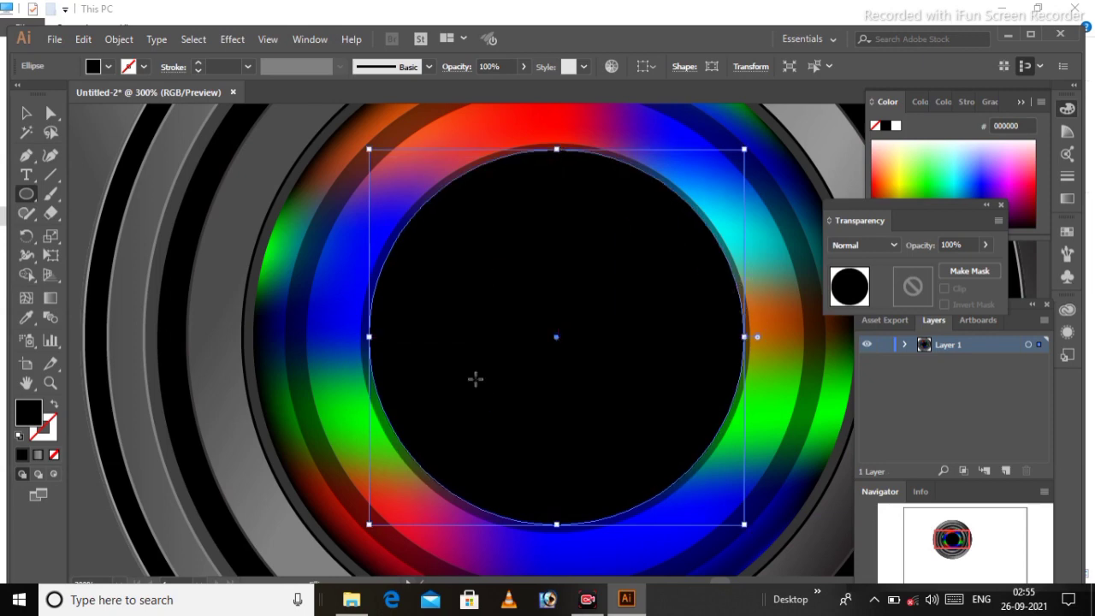
Step: Reselect the gradient circle and the inner black circle, checking the Object menu
key("v")
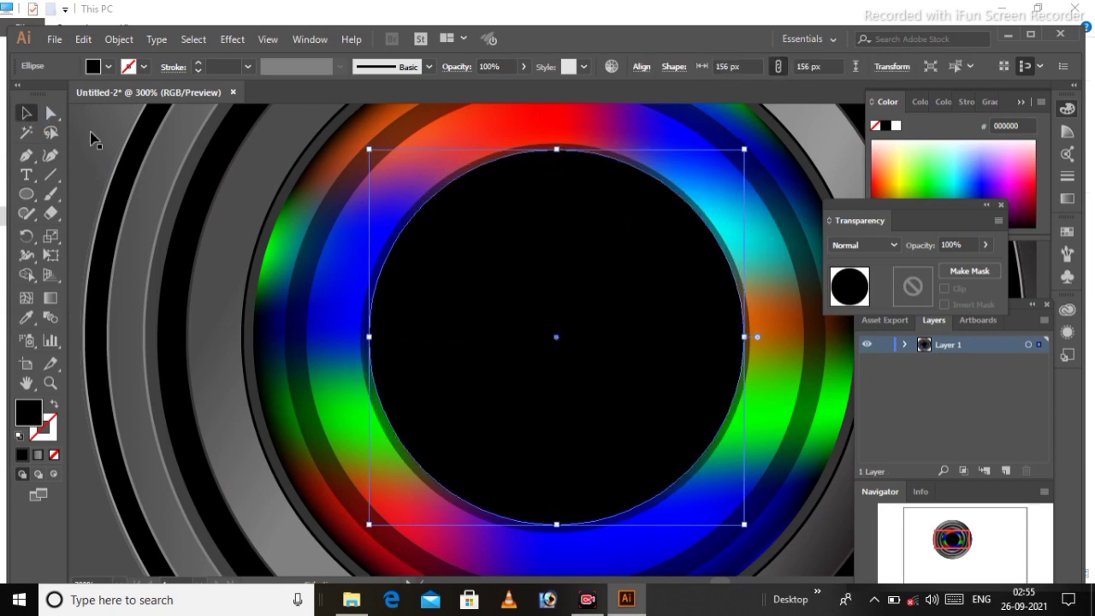
left_click(454, 300)
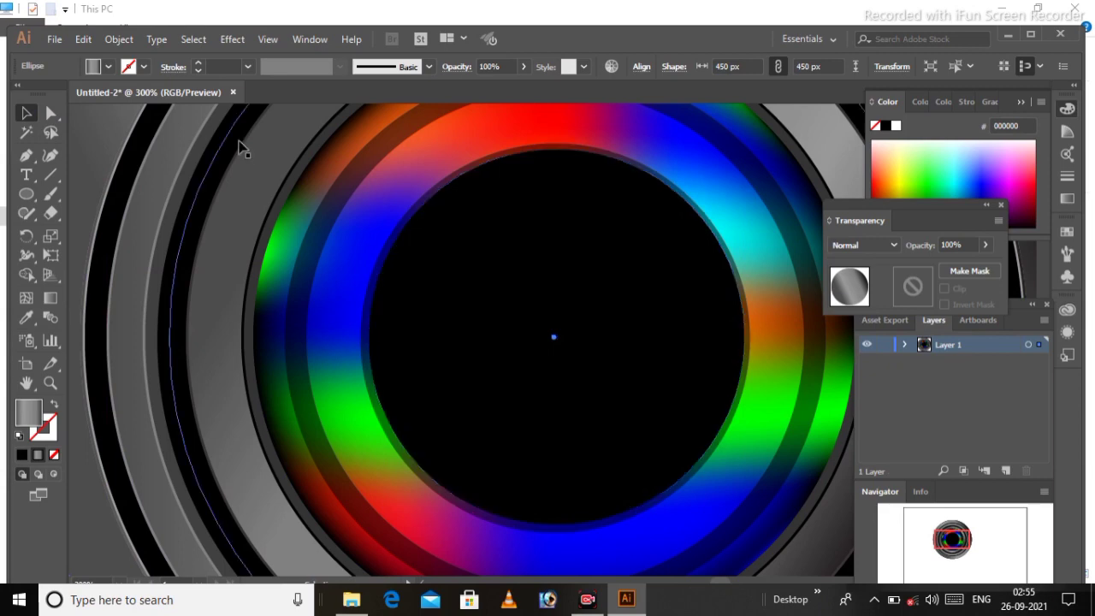
left_click(484, 251)
left_click(124, 41)
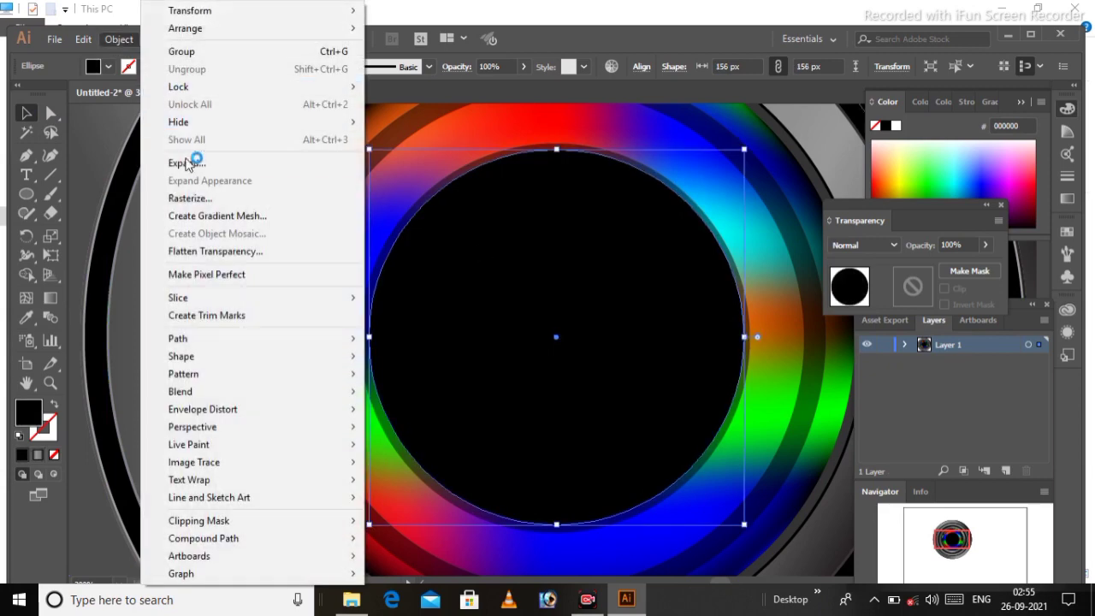
key("Escape")
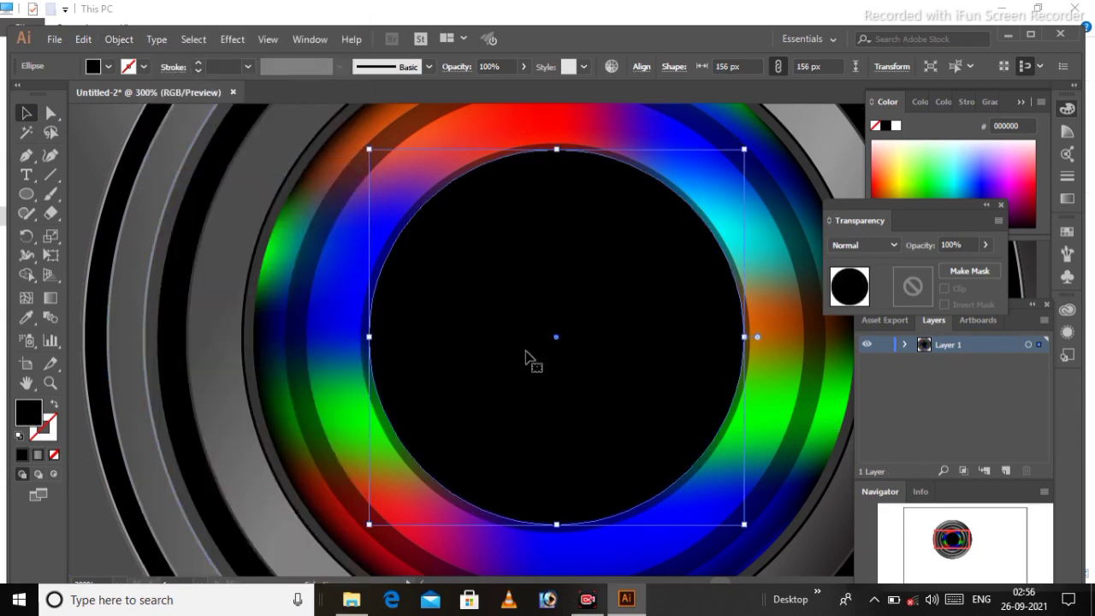
Step: Turn the black circle into an 18 pt stroked ring scaled to about 144 px
left_click(53, 407)
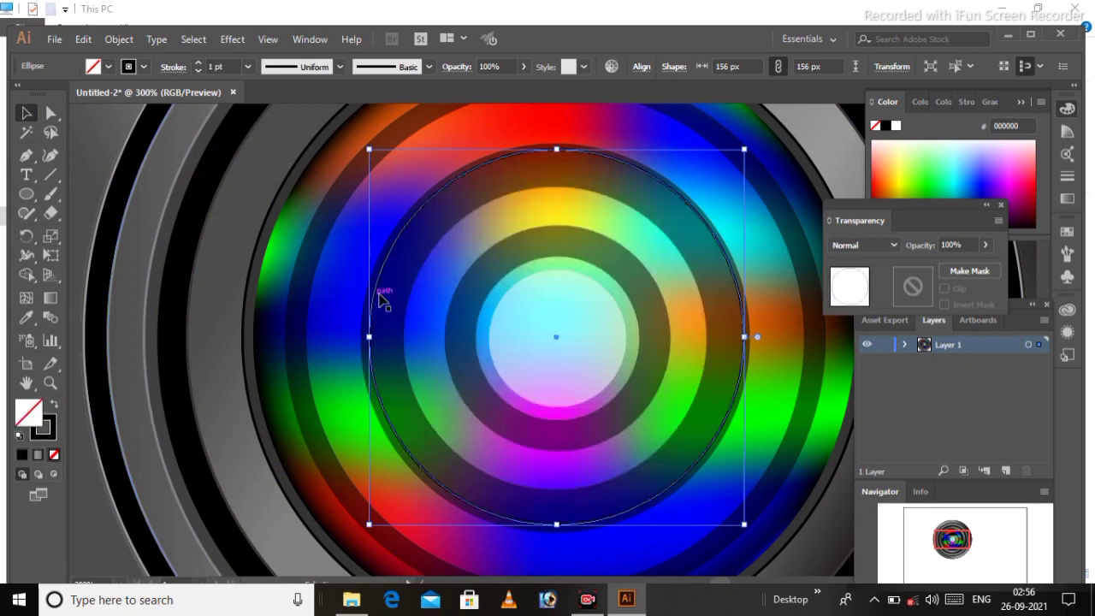
left_click(198, 64)
left_click(199, 64)
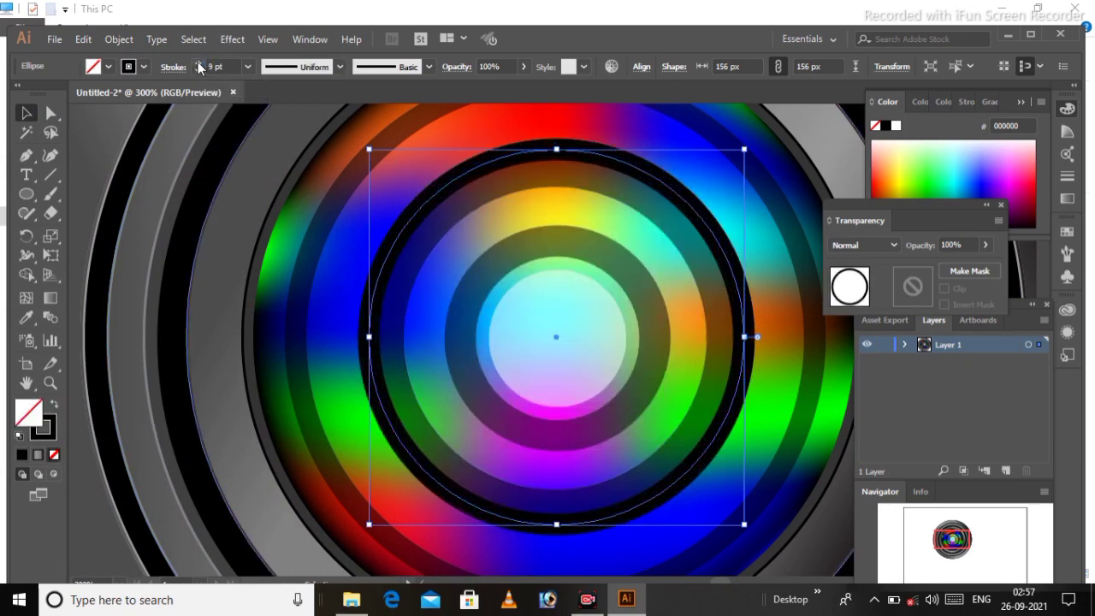
left_click(199, 64)
left_click(198, 64)
left_click(199, 65)
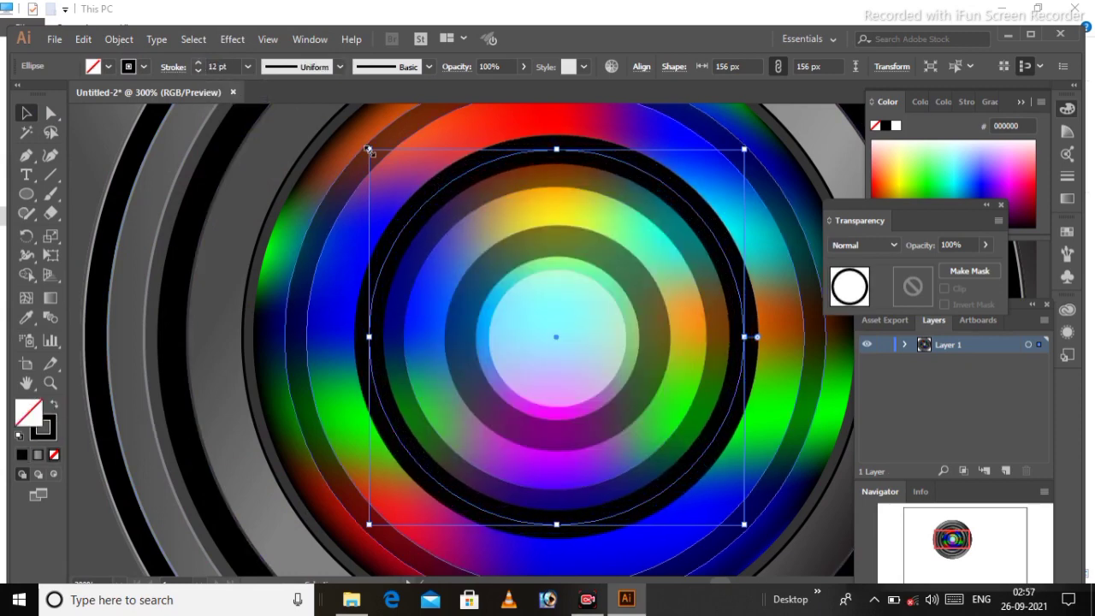
left_click_drag(369, 149, 387, 167)
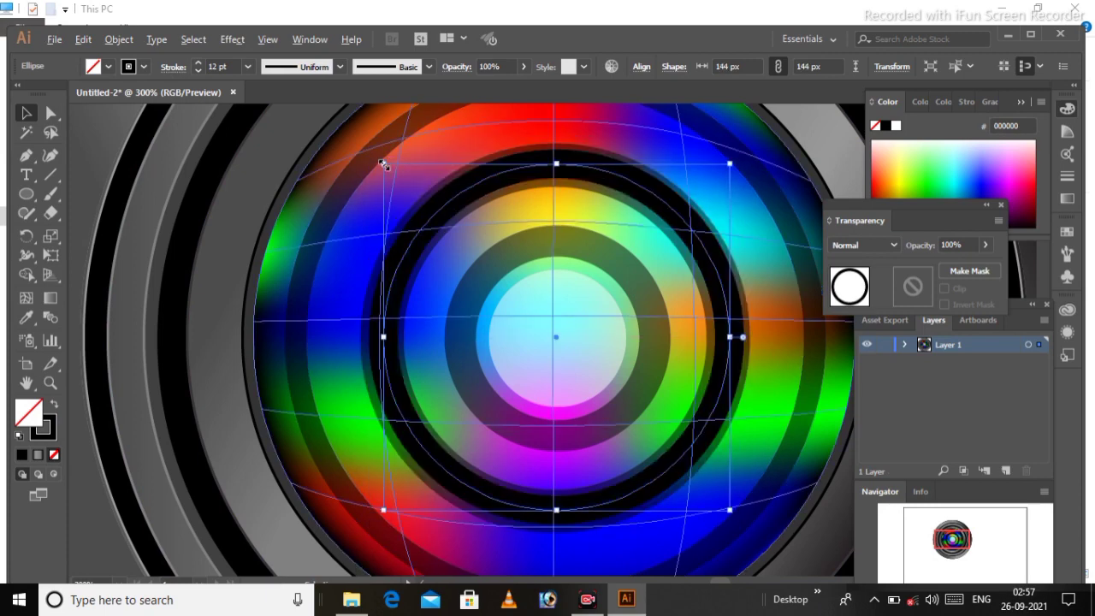
mouse_move(383, 164)
left_mouse_down()
mouse_move(409, 186)
mouse_move(383, 164)
left_mouse_up()
left_click(398, 299)
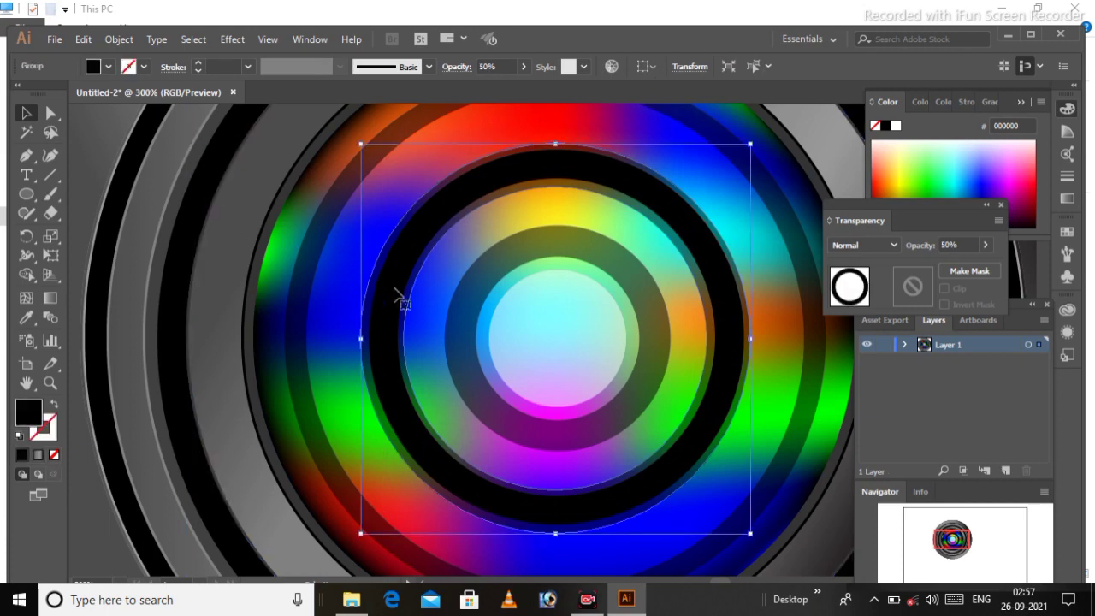
left_click(199, 63)
left_click(199, 63)
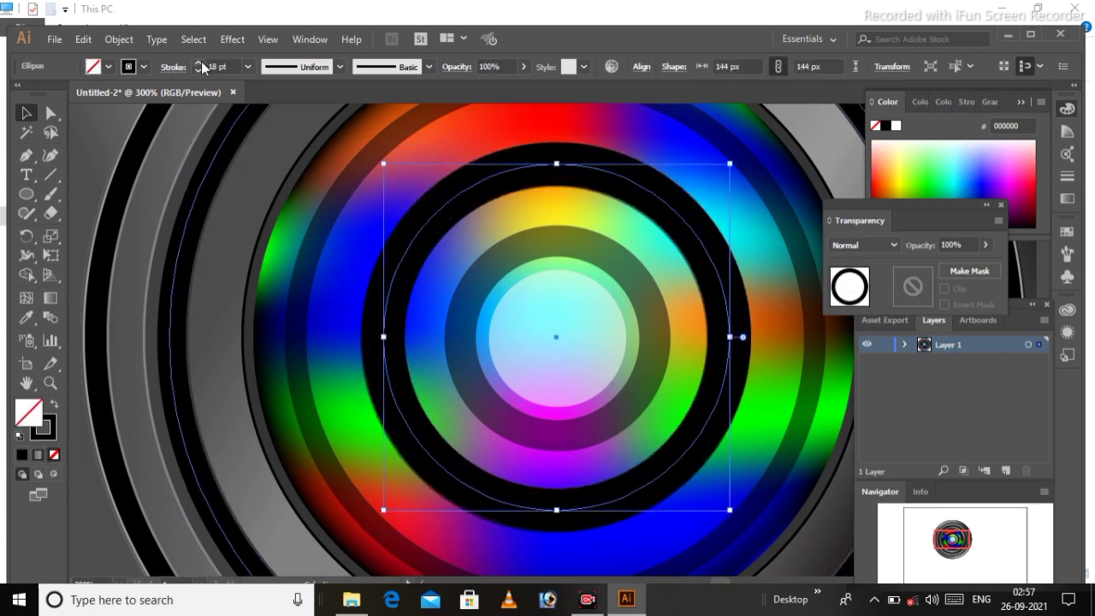
left_click(199, 62)
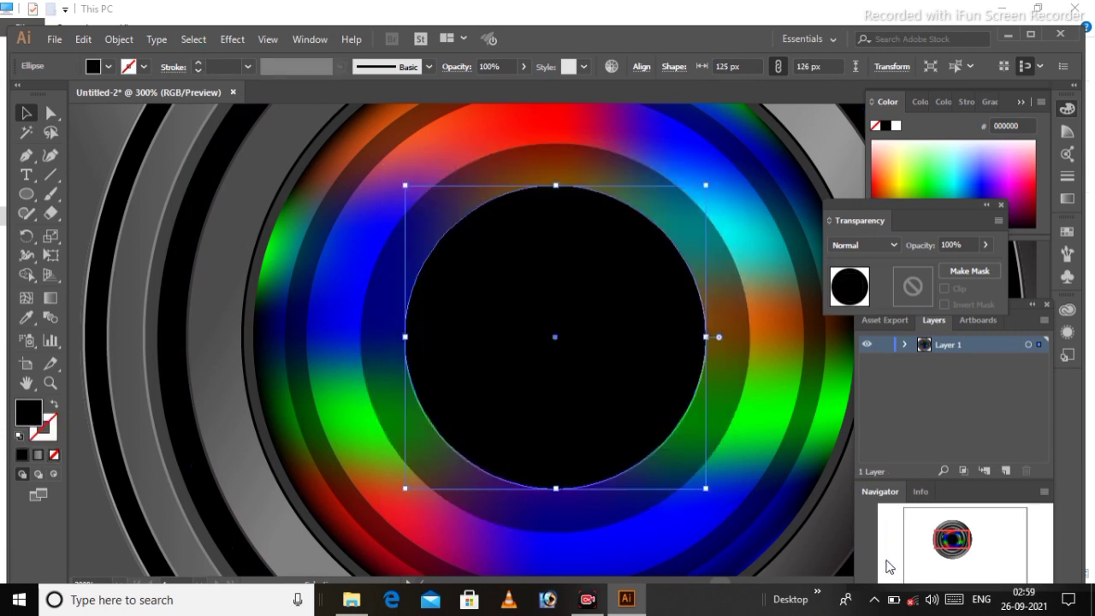
Step: Turn the smaller black circle into a 33 pt stroked ring about 120 px wide
left_click(54, 403)
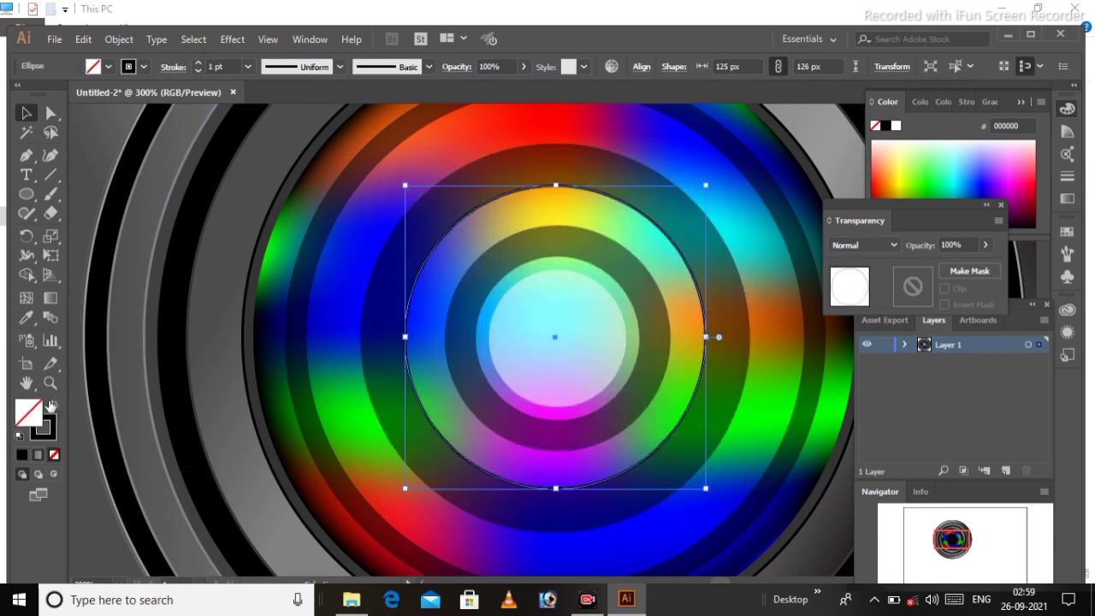
left_click(198, 63)
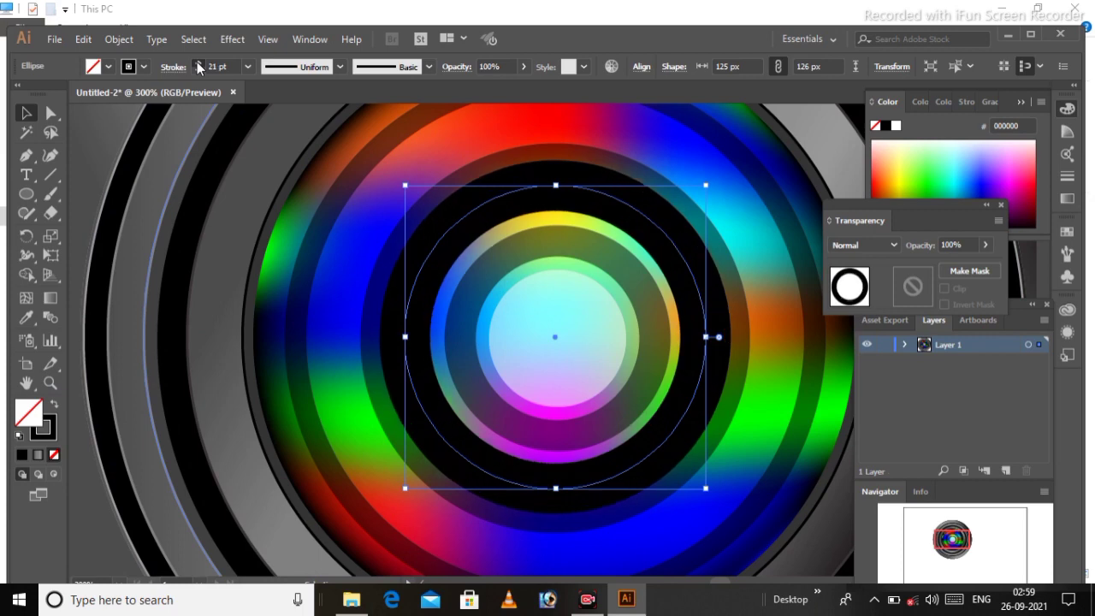
left_click(197, 65)
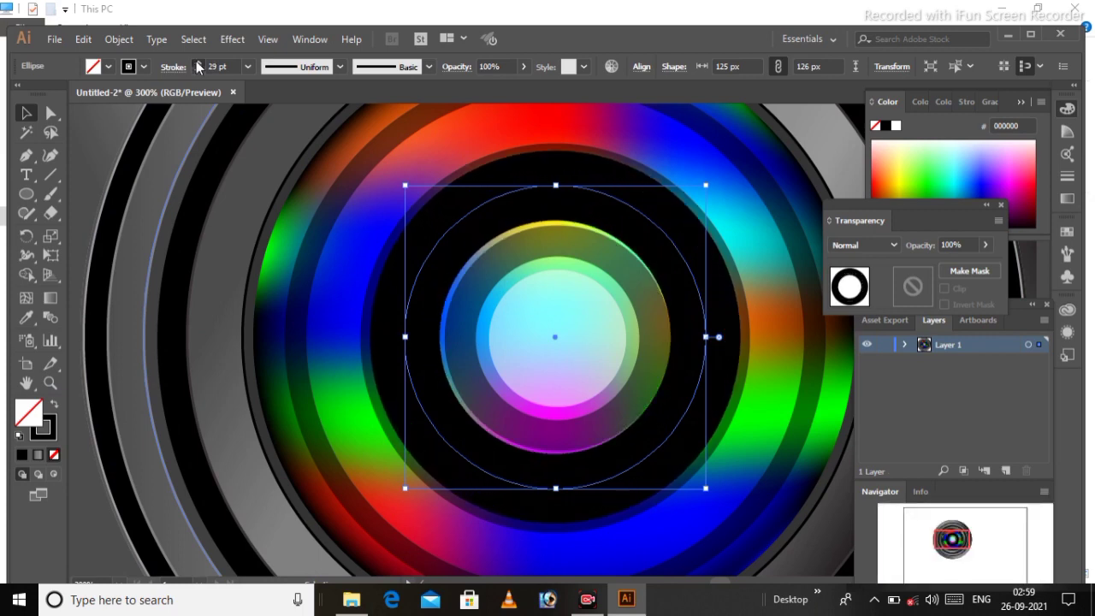
left_click(197, 66)
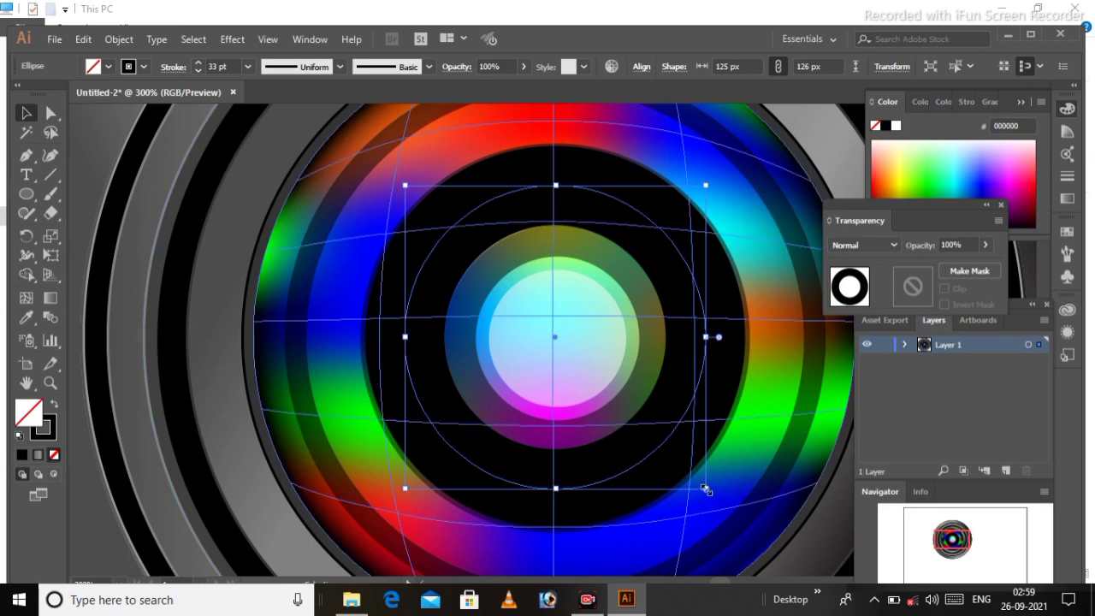
left_click_drag(706, 488, 700, 481)
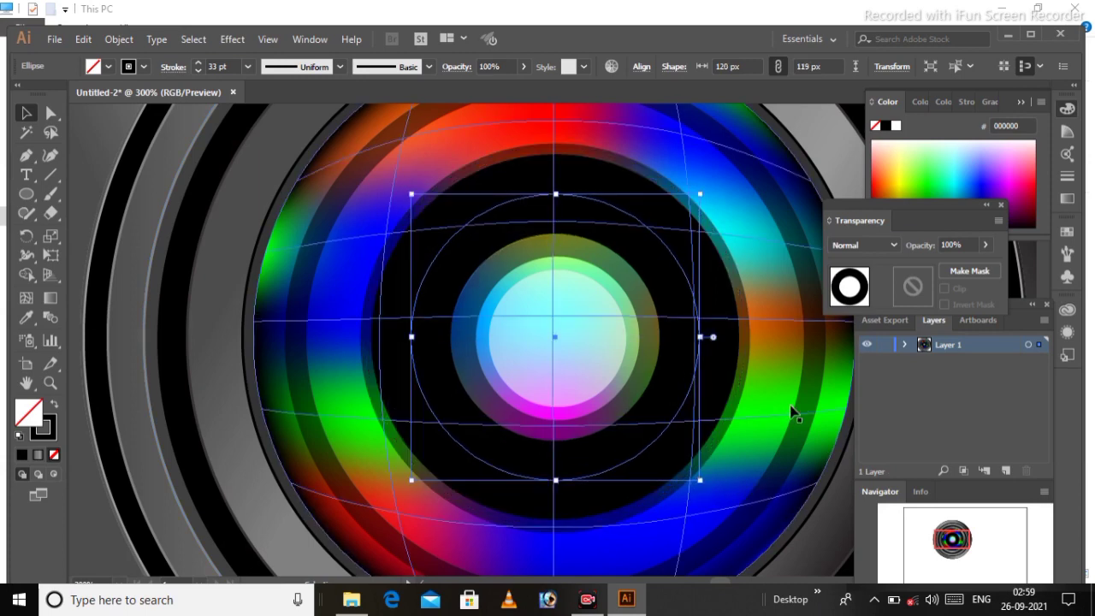
left_click(606, 367)
Step: Enlarge the translucent white highlight at the lens centre to 69 px
key("ctrl+minus")
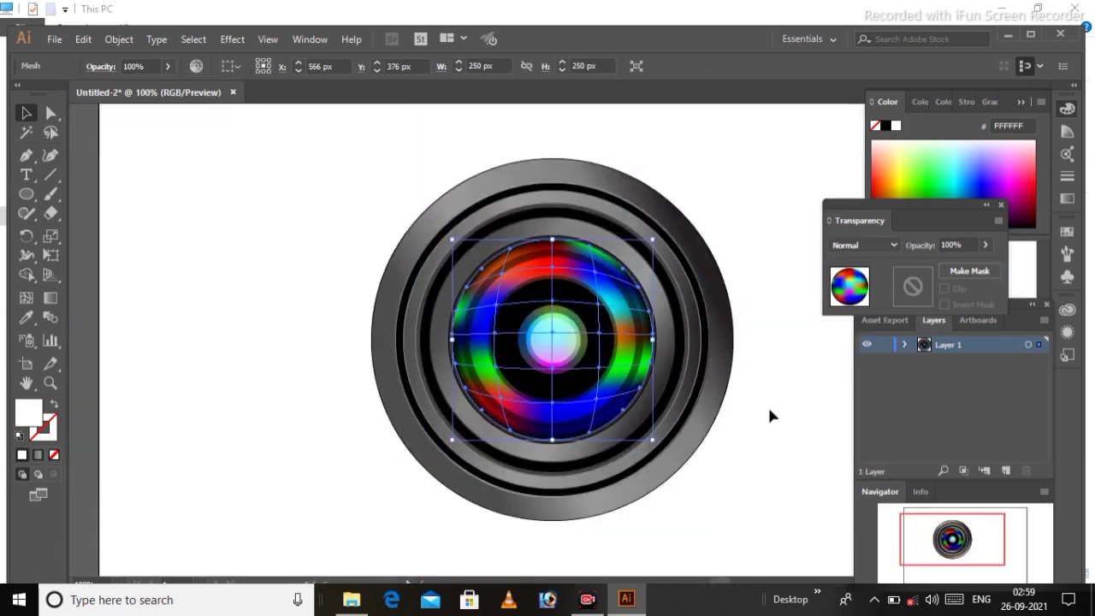
left_click(770, 415)
scroll(541, 336, "up", 3)
scroll(542, 337, "up", 2)
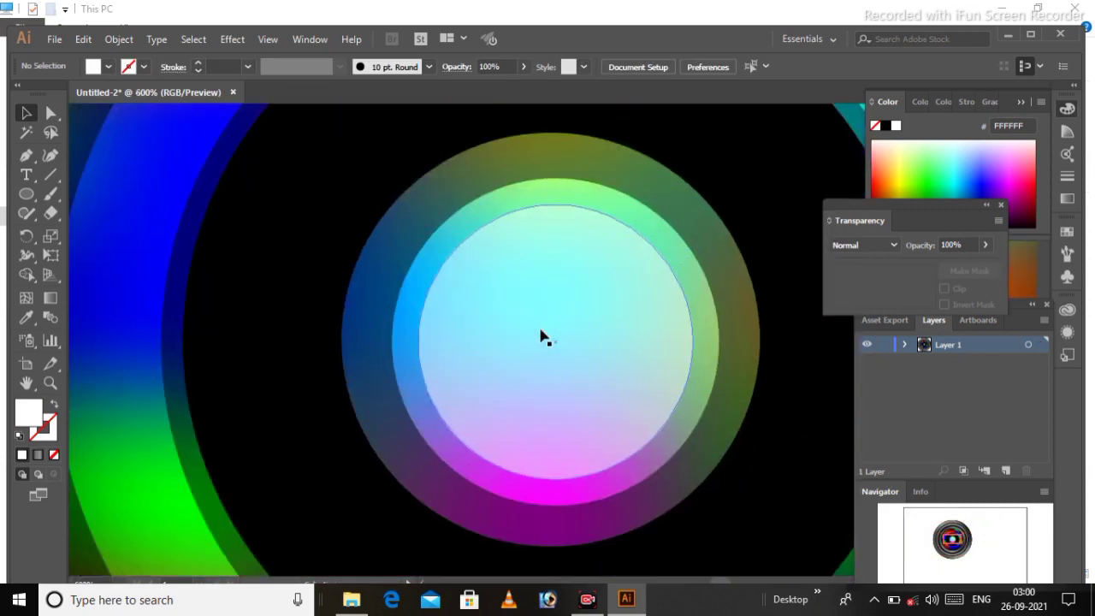
left_click(611, 282)
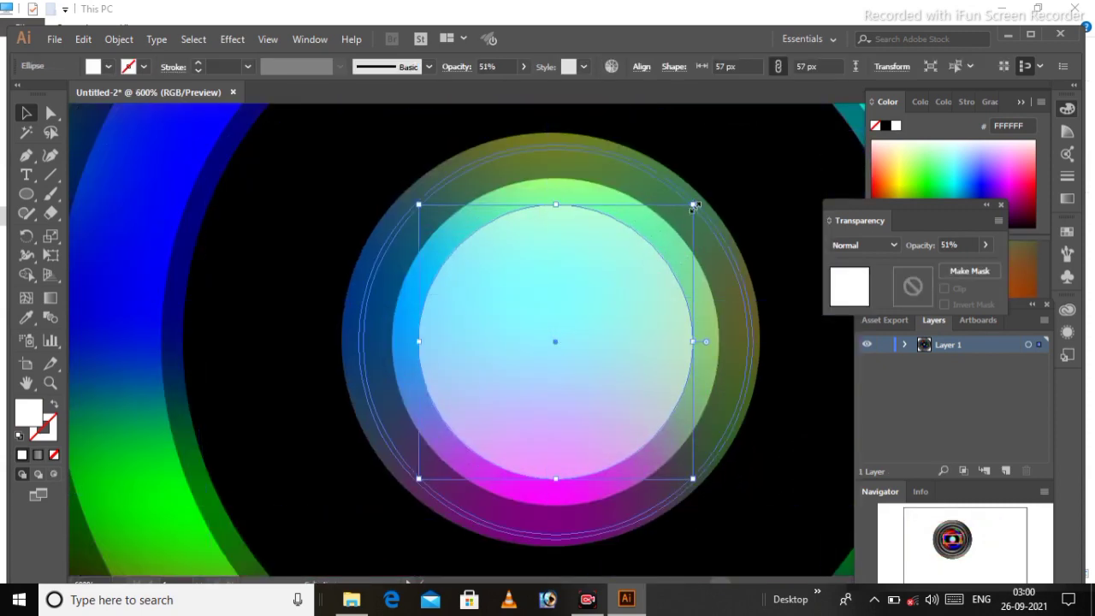
left_click_drag(695, 207, 721, 177)
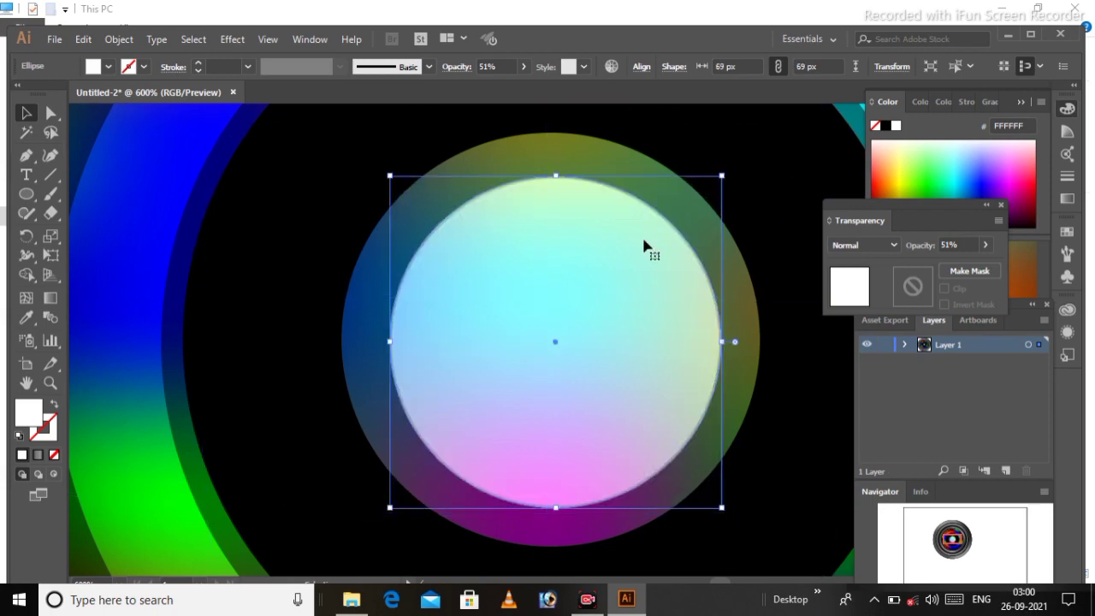
Step: Set the highlight's opacity to 50% in the Transparency panel
key("ctrl+shift+i")
left_click(310, 40)
left_click(376, 483)
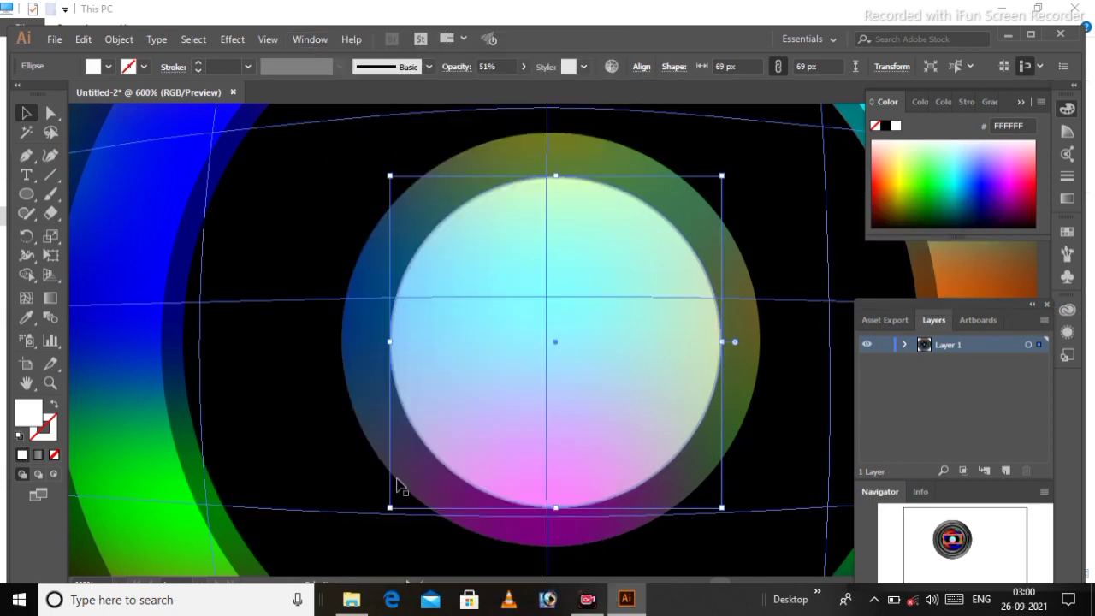
left_click(310, 39)
left_click(376, 483)
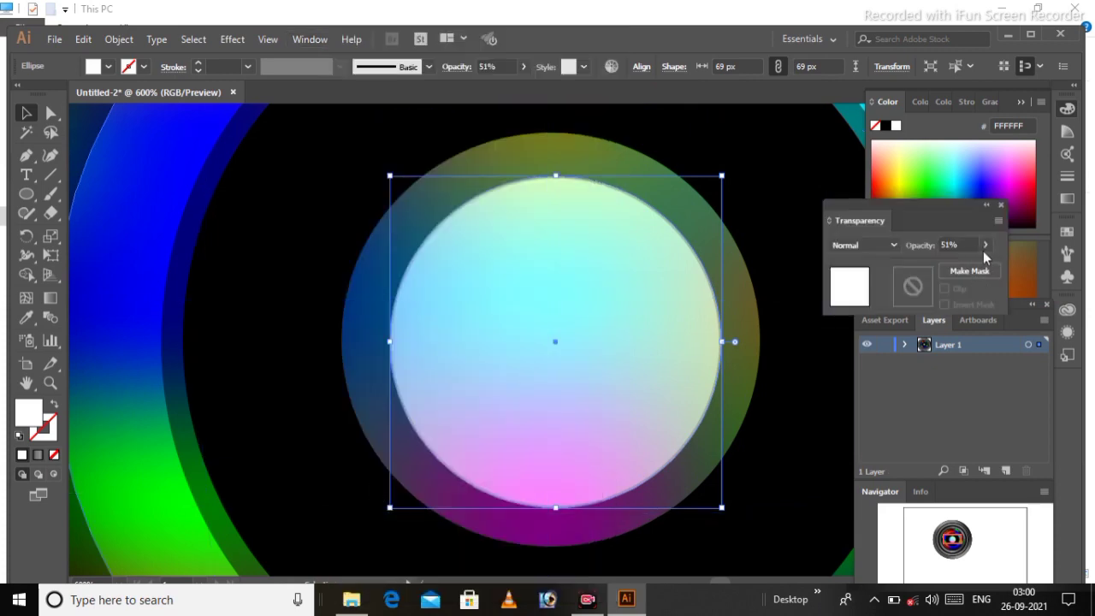
left_click(984, 245)
left_click(964, 271)
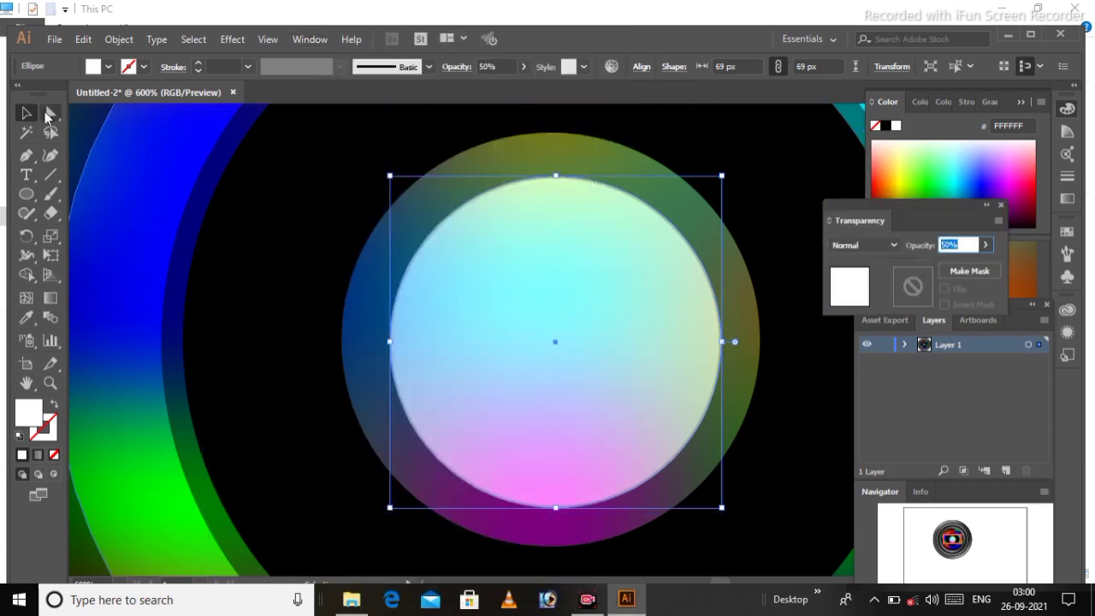
left_click(146, 151)
key("ctrl+1")
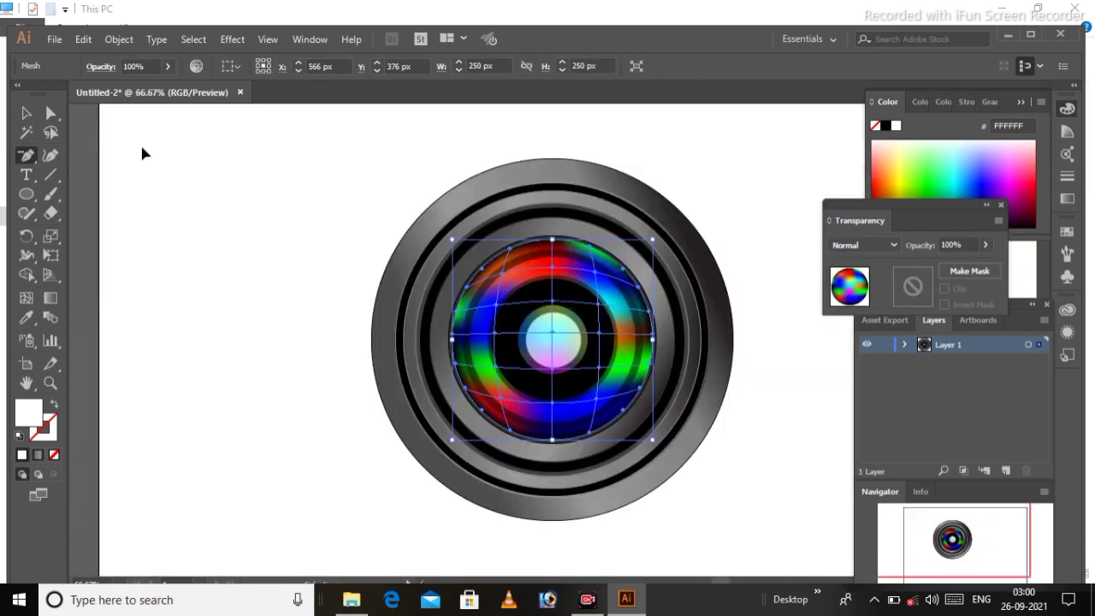
Step: Dismiss the anchor point warning, close Transparency, and select the inner black ring group
key("ctrl+plus")
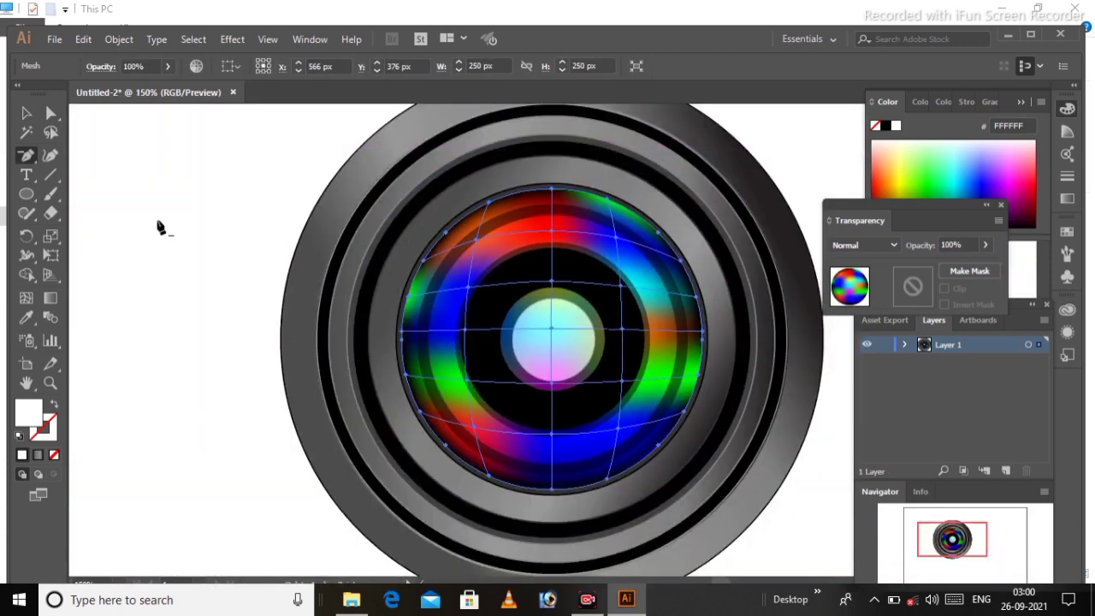
left_click(160, 227)
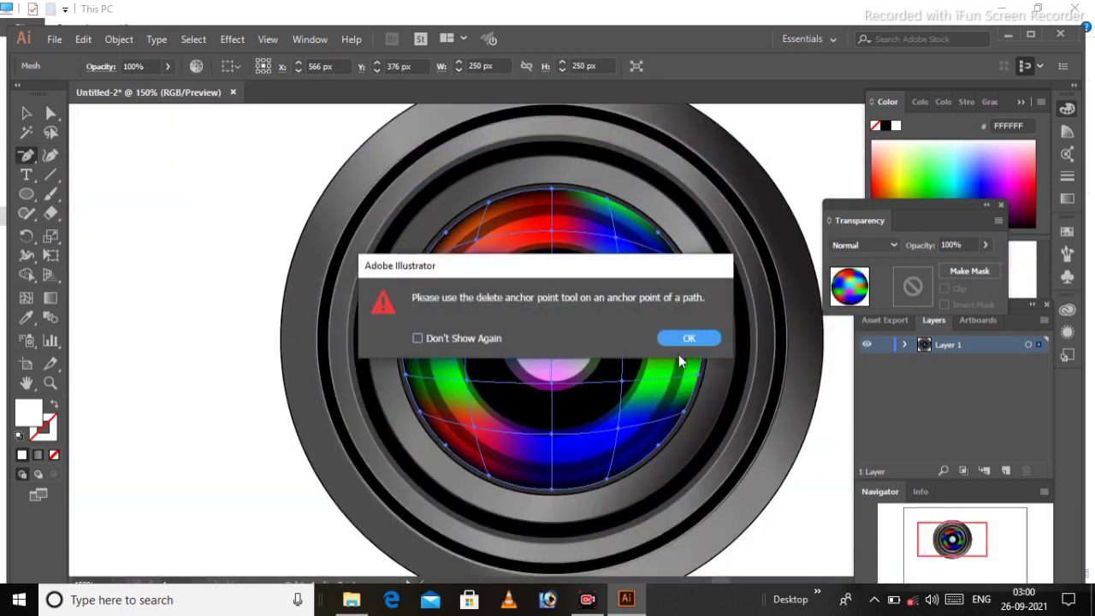
left_click(683, 339)
left_click(26, 113)
left_click(215, 251)
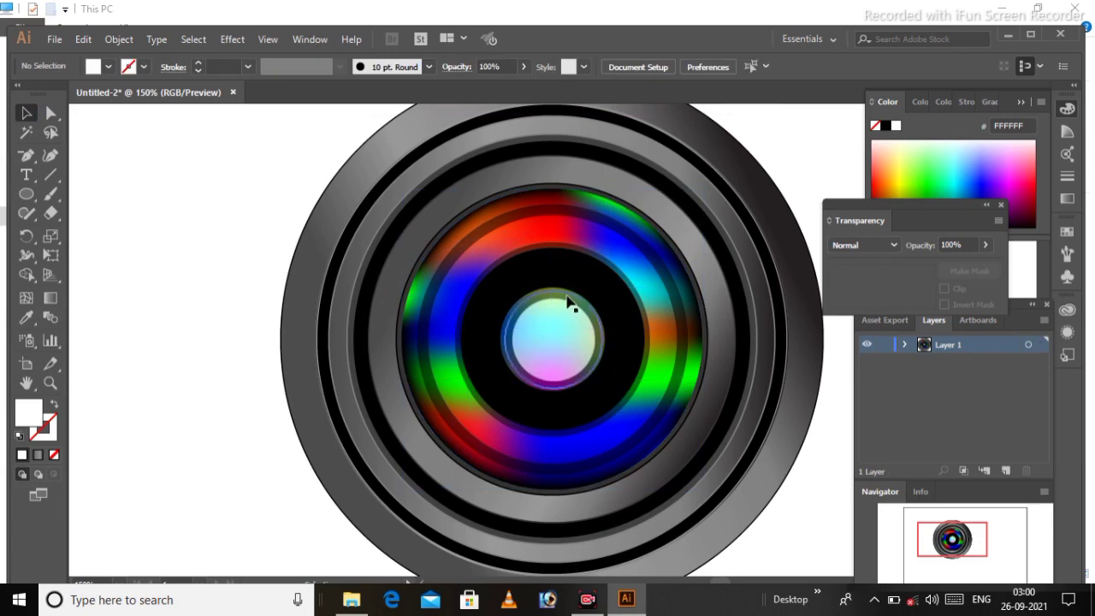
left_click(1001, 205)
left_click(497, 300)
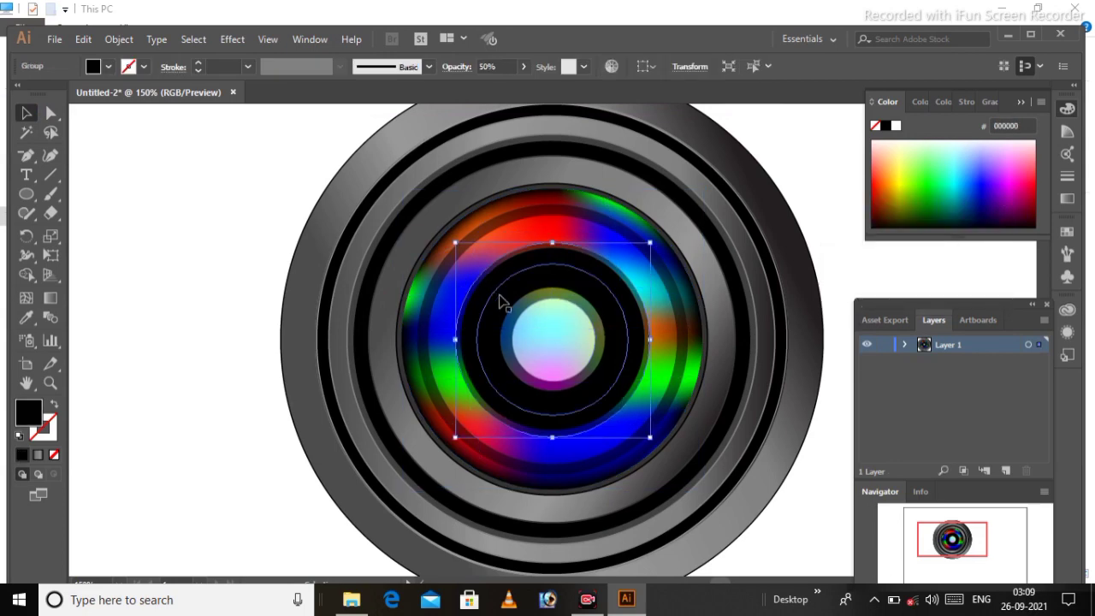
left_click(111, 39)
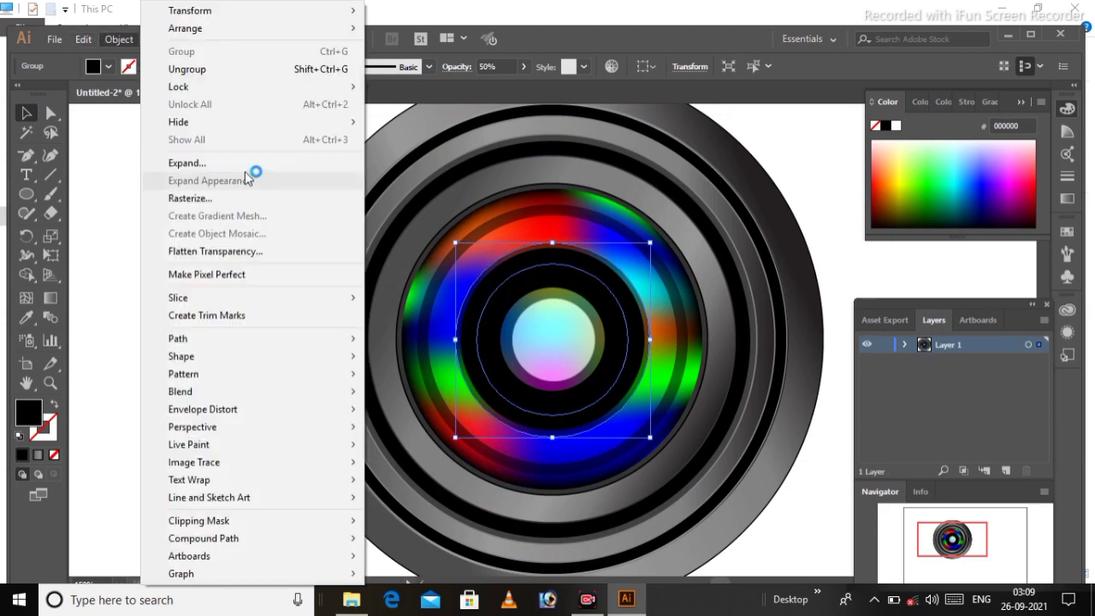
left_click(228, 172)
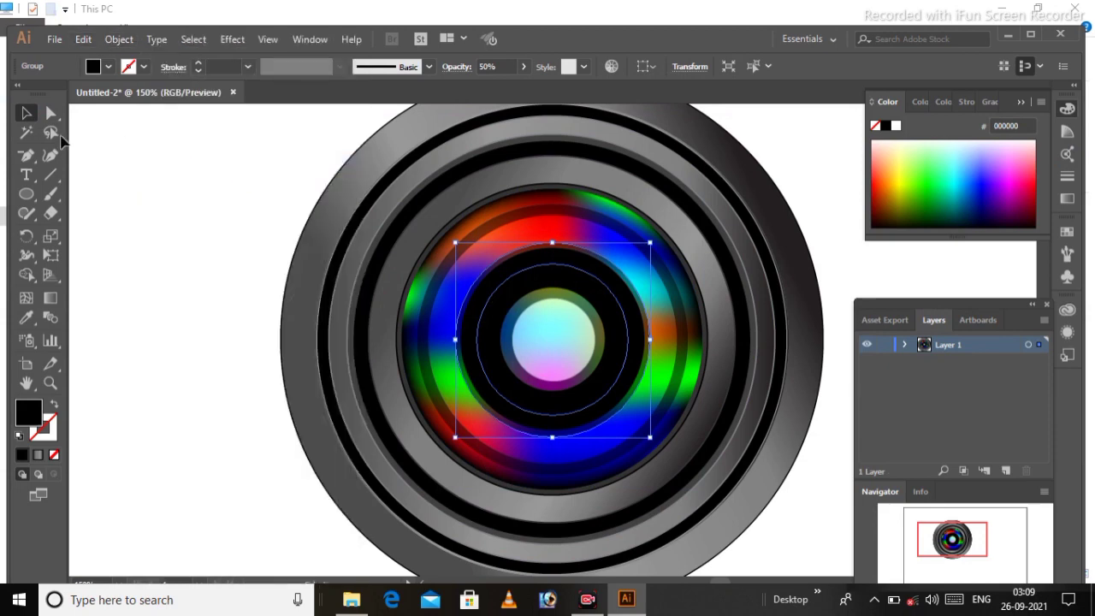
Step: Pick out the 33 pt thick-stroked ring from the objects at the lens centre
scroll(552, 343, "up", 2)
scroll(550, 341, "up", 1)
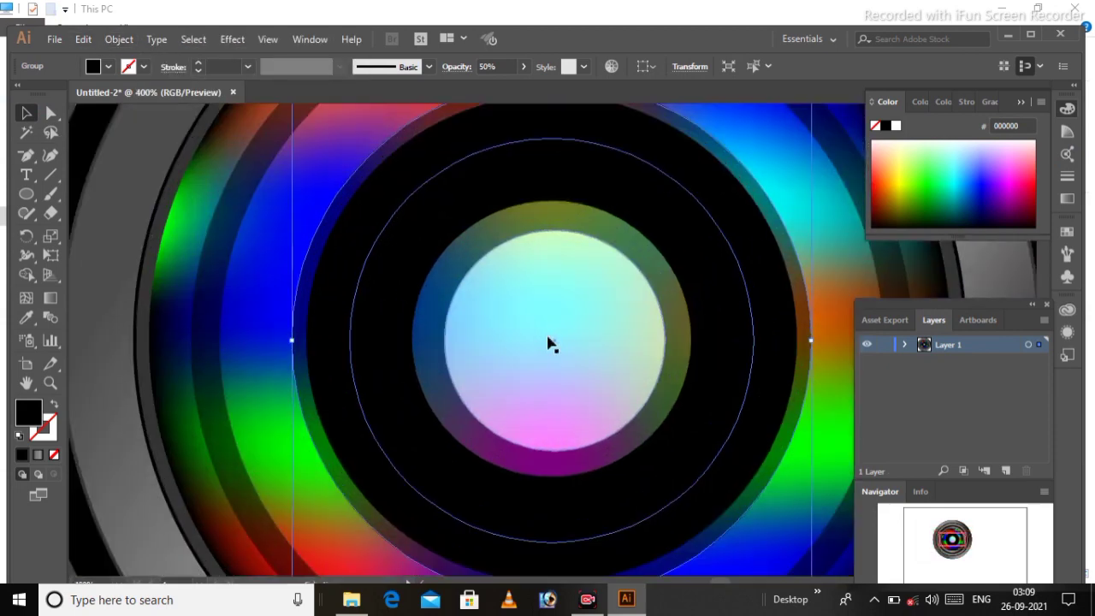
left_click(358, 347)
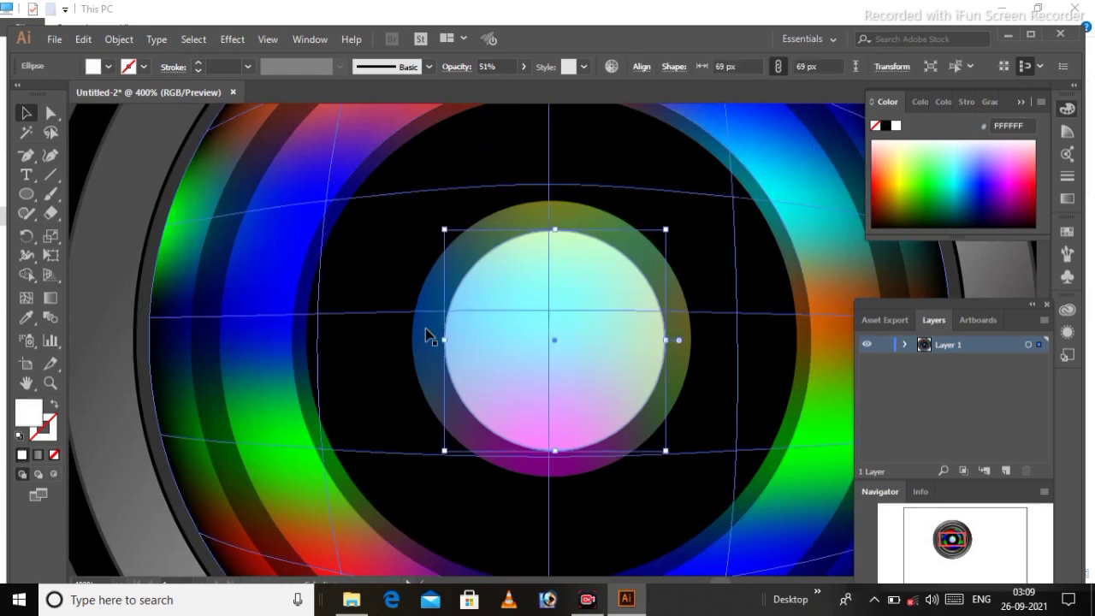
left_click(347, 335)
left_click(334, 336)
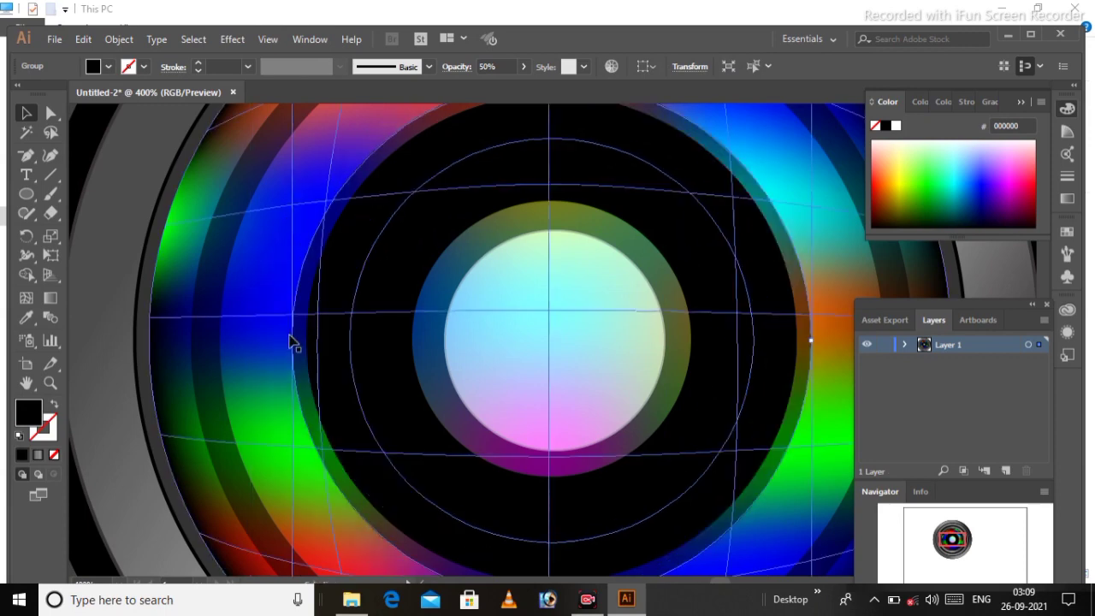
left_click(361, 332)
left_click(371, 330)
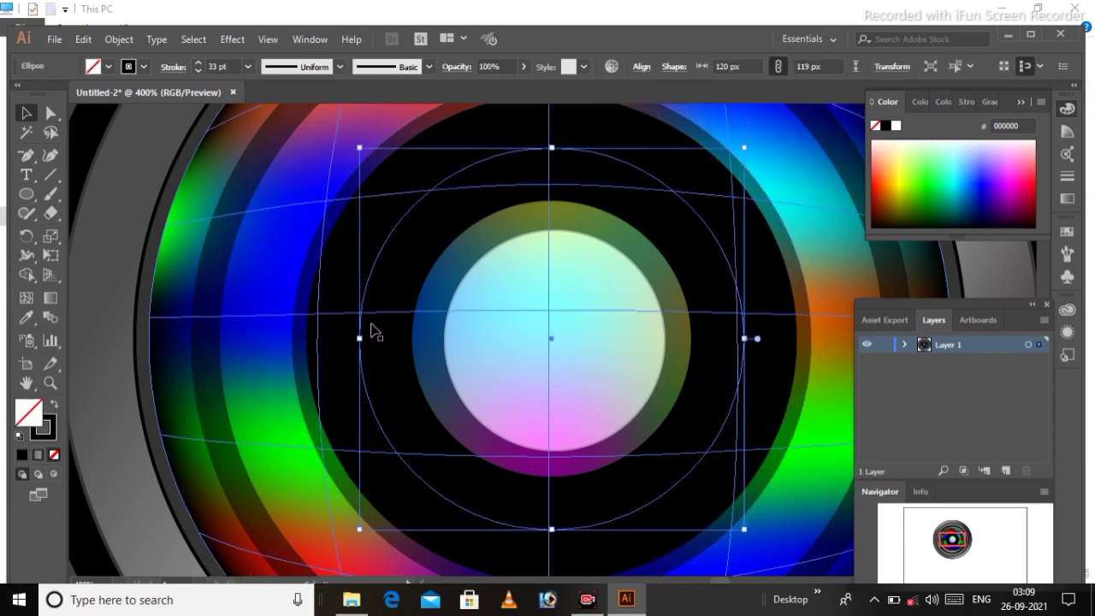
key("ctrl+minus")
key("ctrl+minus")
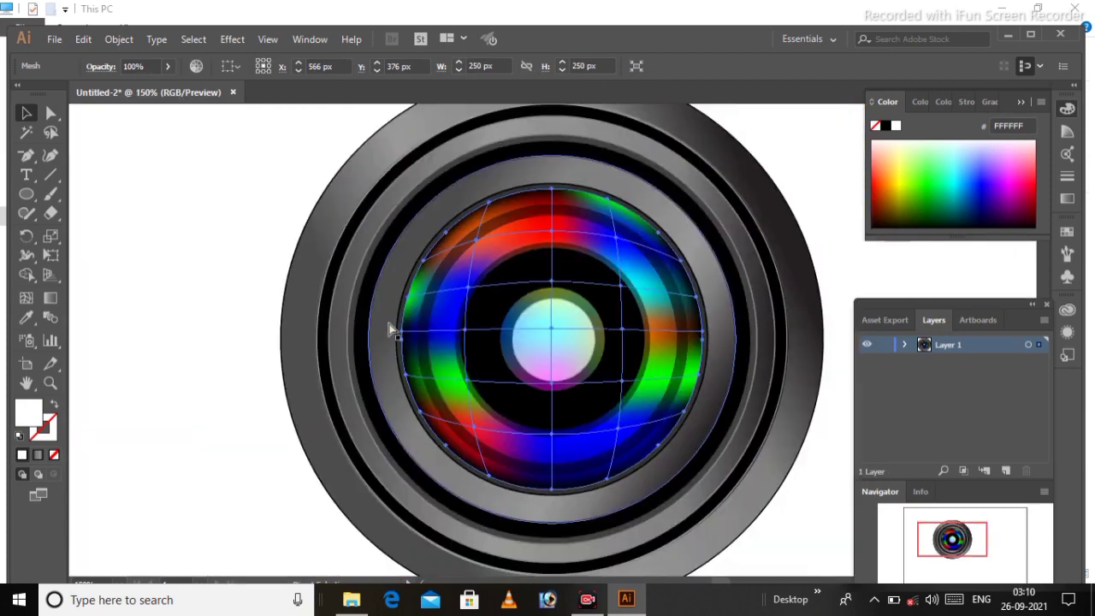
key("ctrl+plus")
key("ctrl+plus")
key("ctrl+plus")
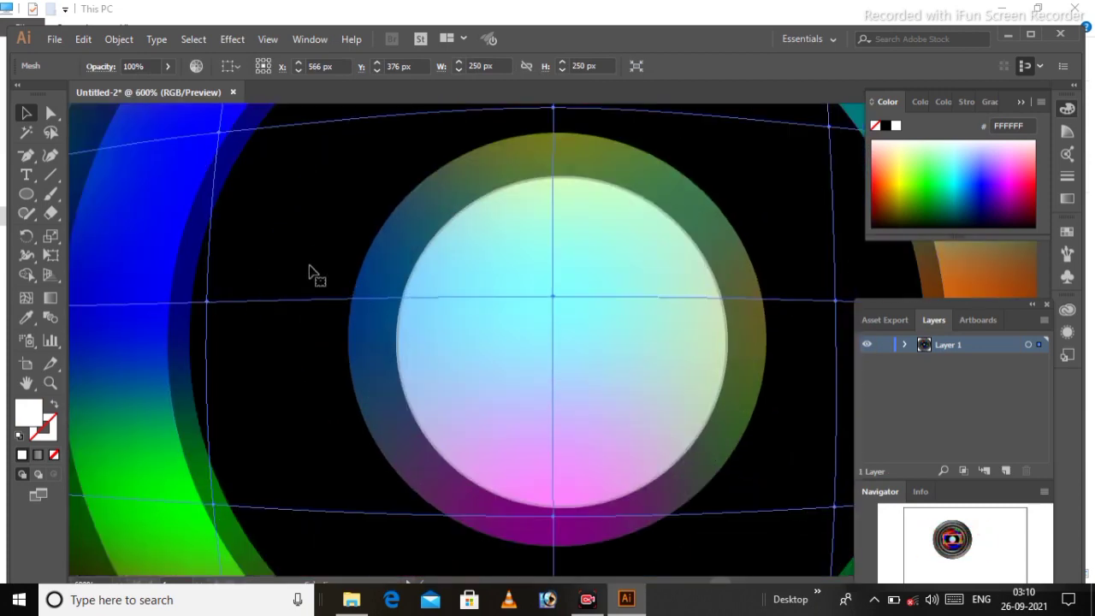
left_click(288, 246)
left_click(199, 65)
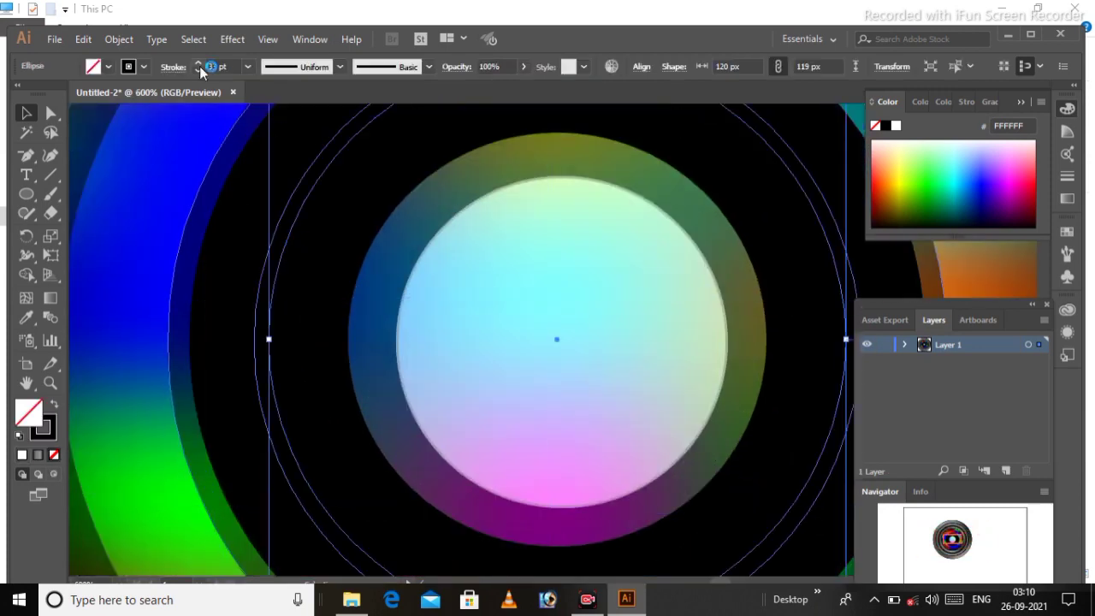
Step: Expand the ring via Object > Expand with Fill and Stroke checked
left_click(118, 39)
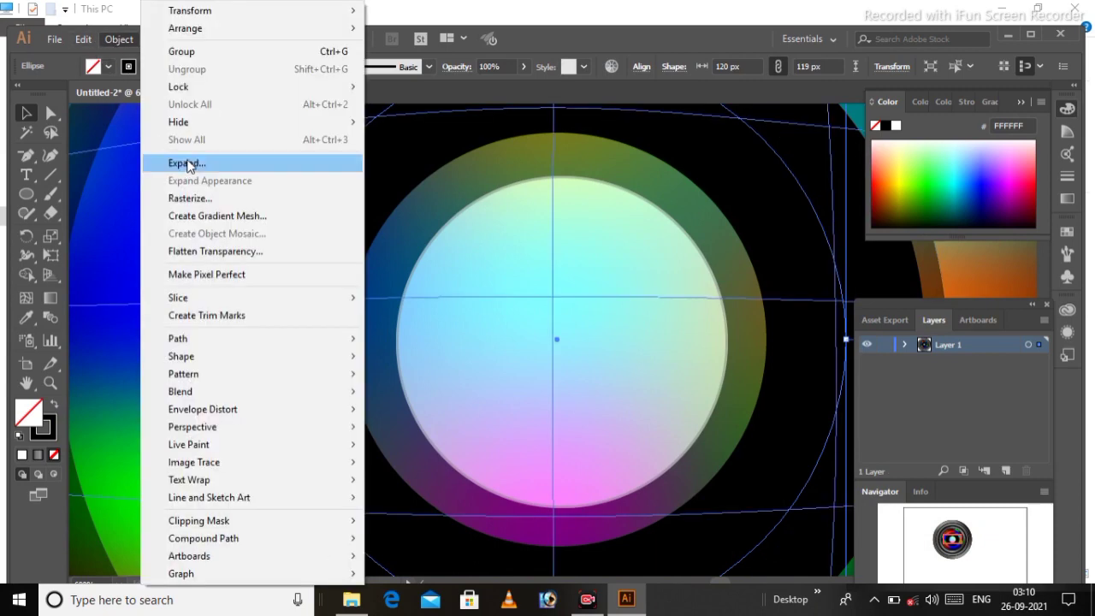
left_click(187, 162)
left_click(508, 388)
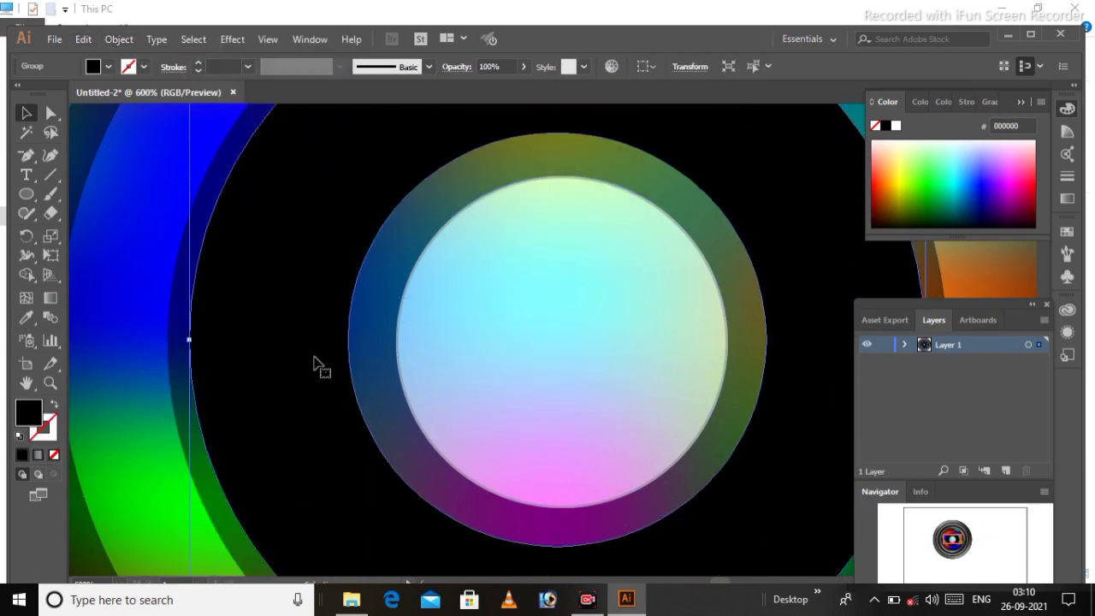
key("ctrl+minus")
key("ctrl+minus")
key("ctrl+plus")
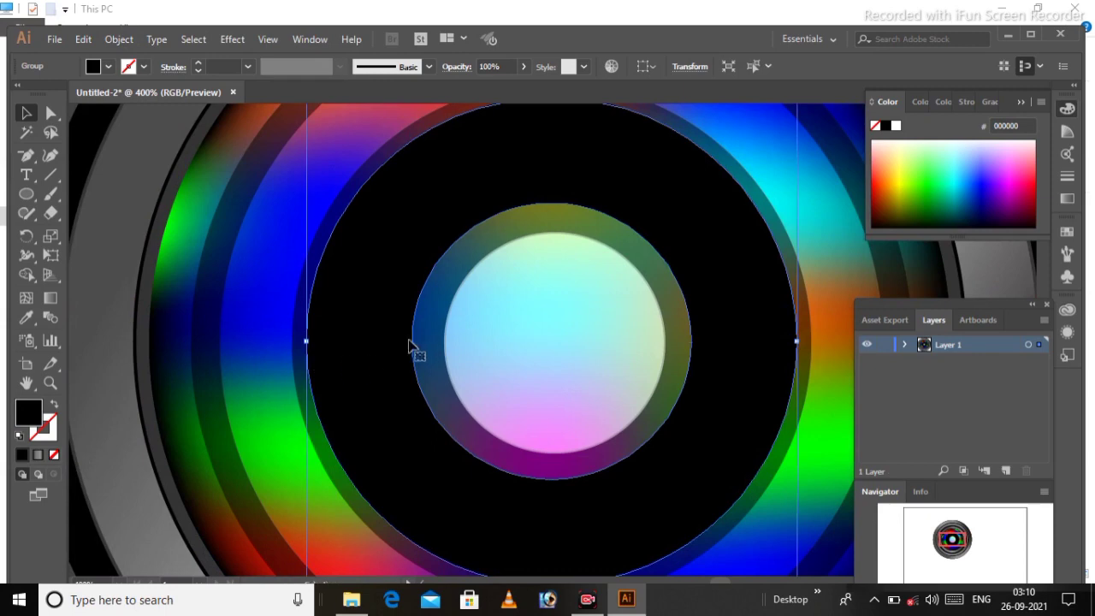
Step: Draw a black rectangle from the lens centre over the upper-left quarter, selected with the ring
left_click_drag(22, 197, 71, 192)
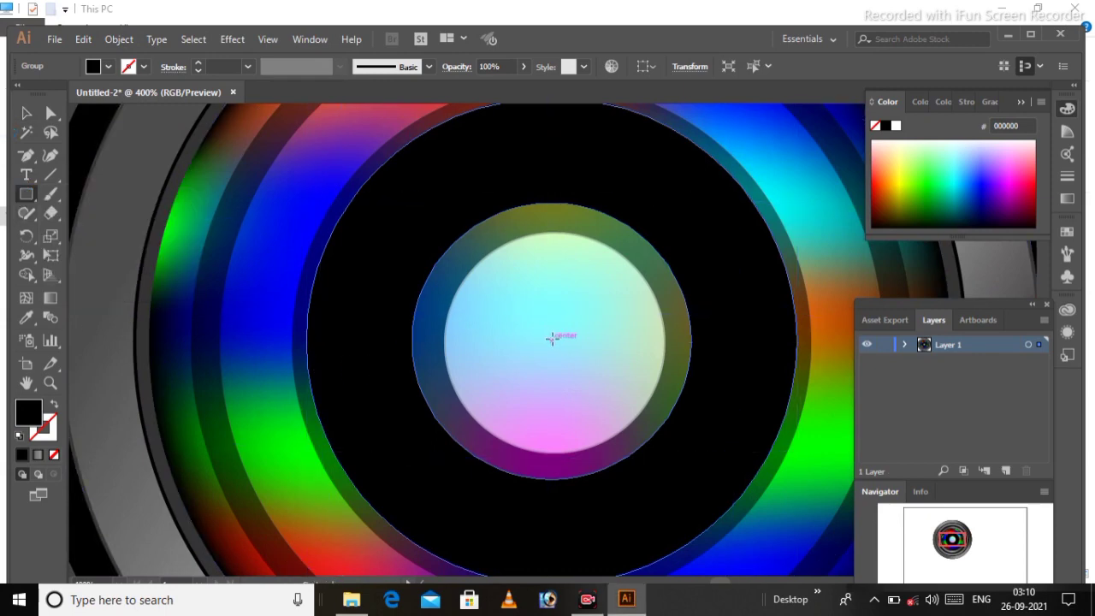
mouse_move(553, 340)
left_mouse_down()
mouse_move(171, 167)
mouse_move(121, 561)
left_mouse_up()
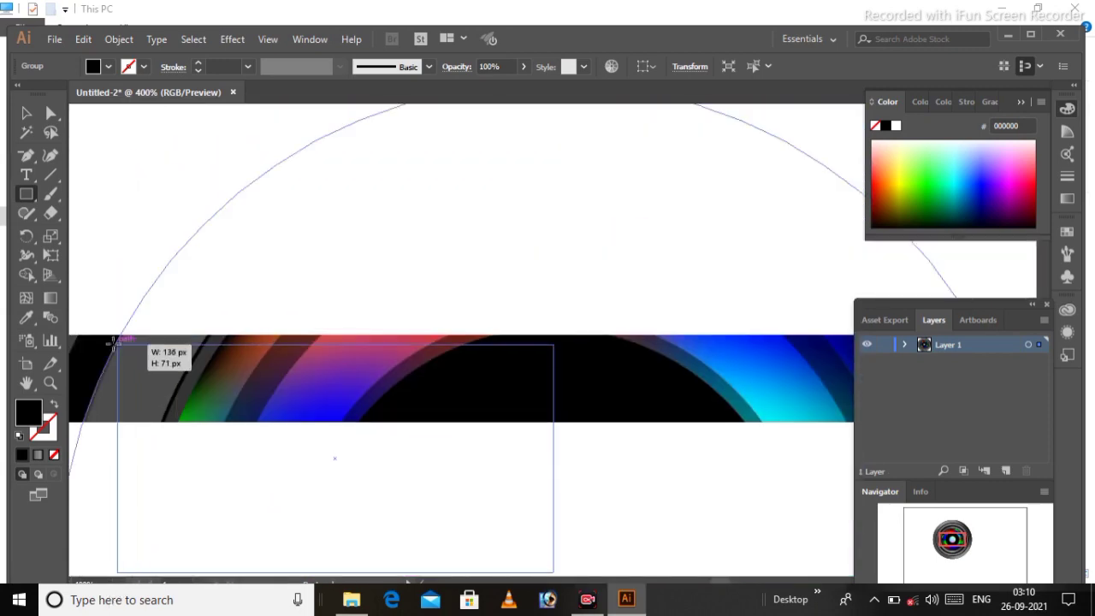
left_click_drag(122, 561, 115, 344)
key("ctrl+minus")
key("ctrl+minus")
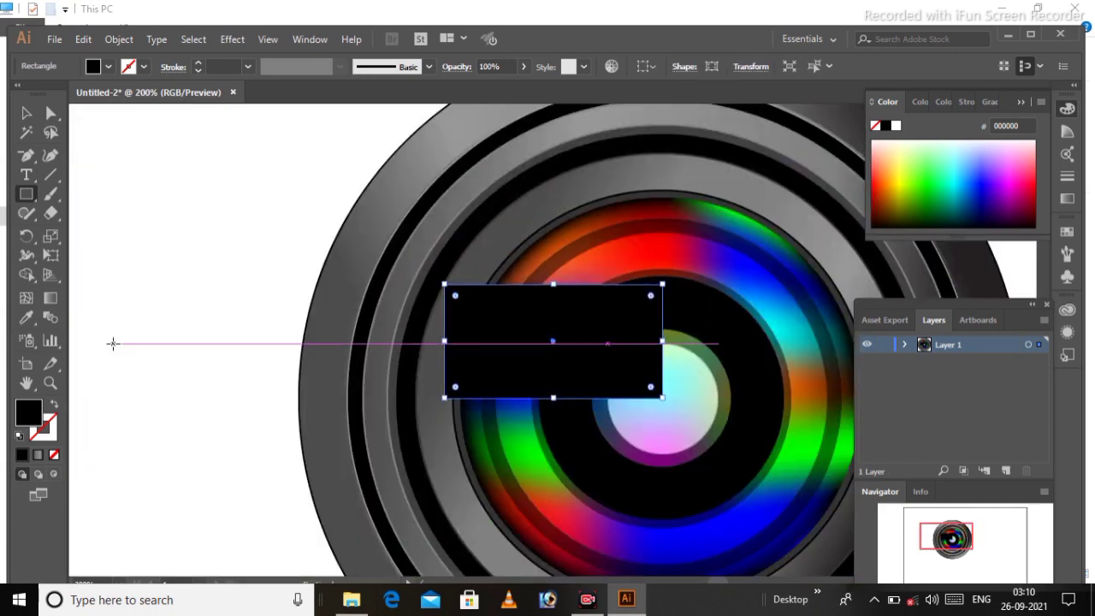
left_click_drag(444, 284, 424, 259)
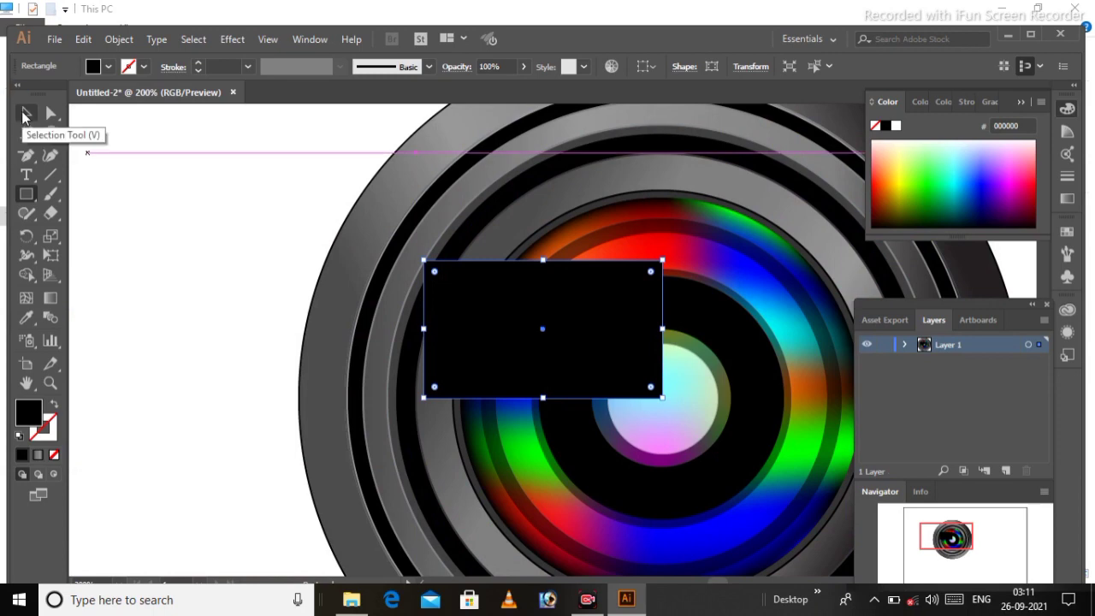
left_click(25, 113)
left_click(578, 445, "shift")
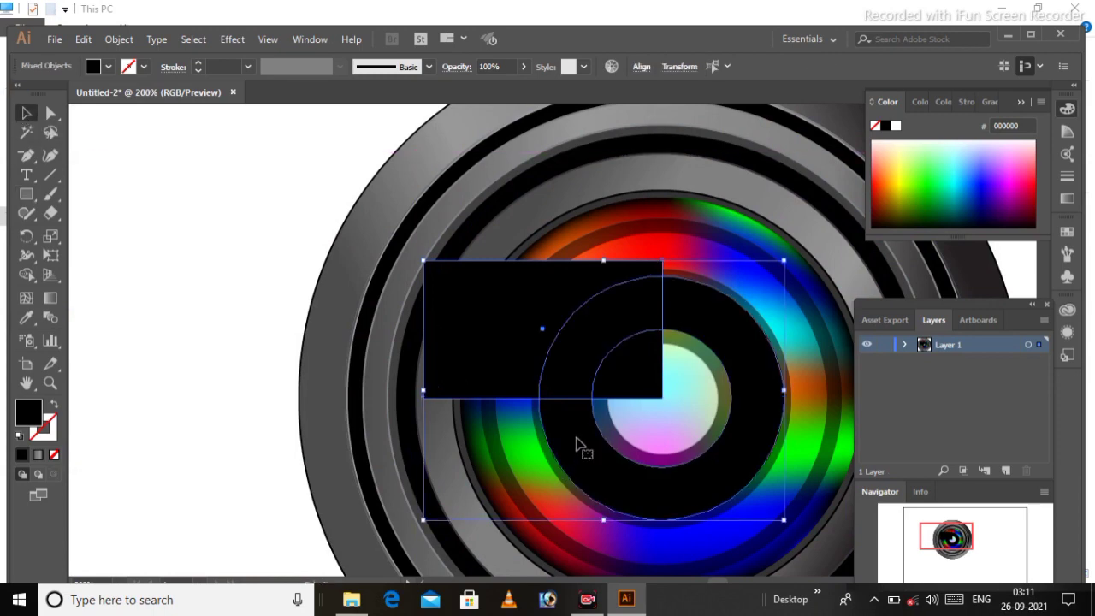
left_click(310, 39)
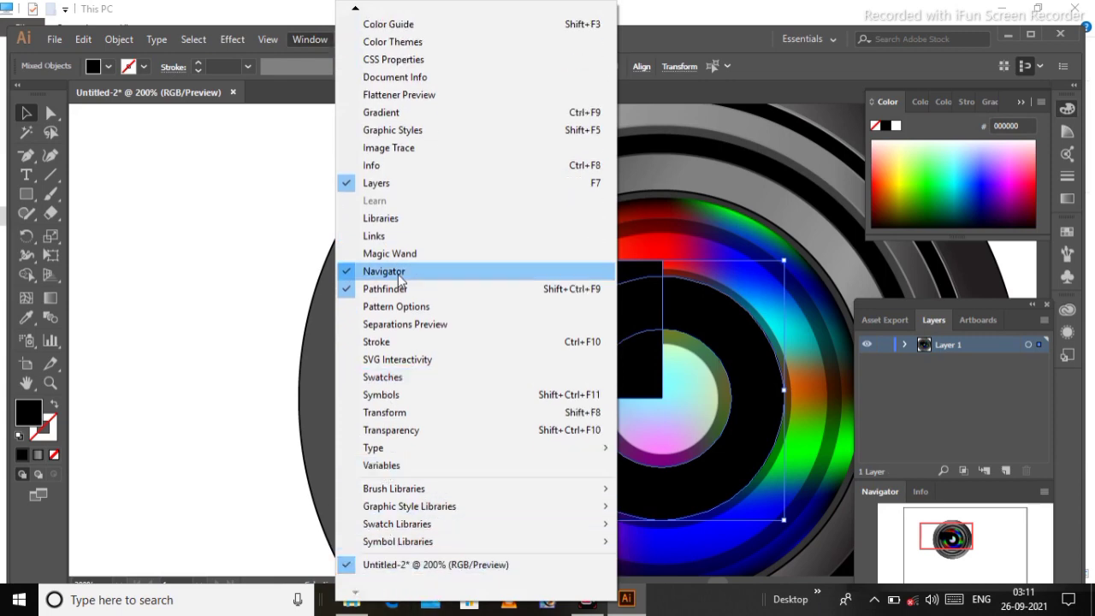
Step: Restore the Navigator panel and toggle a clipping mask on and off
left_click(384, 273)
left_click(309, 39)
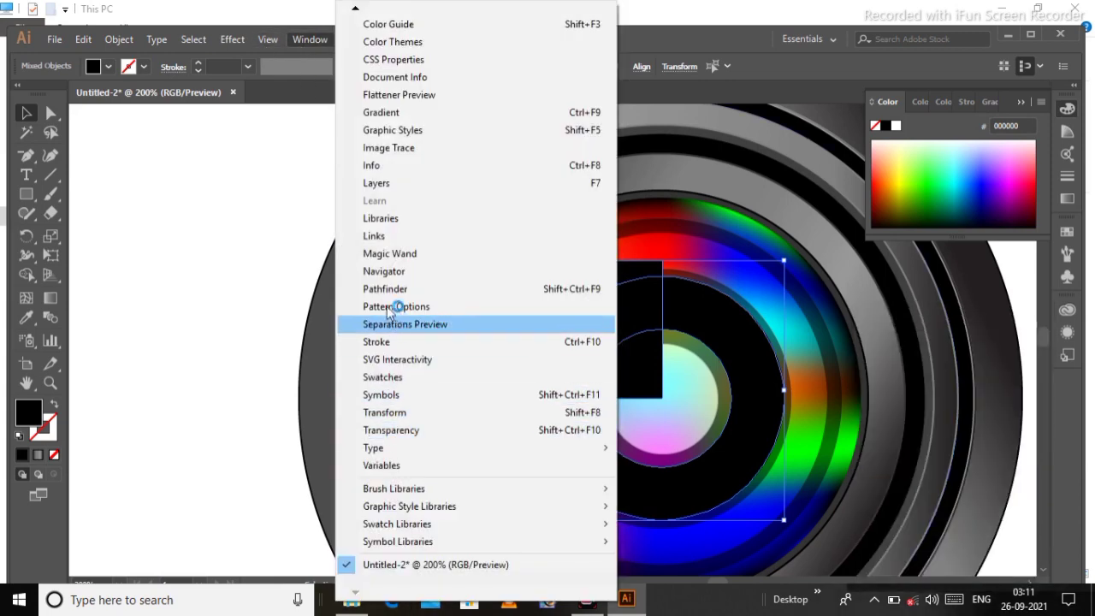
left_click(376, 272)
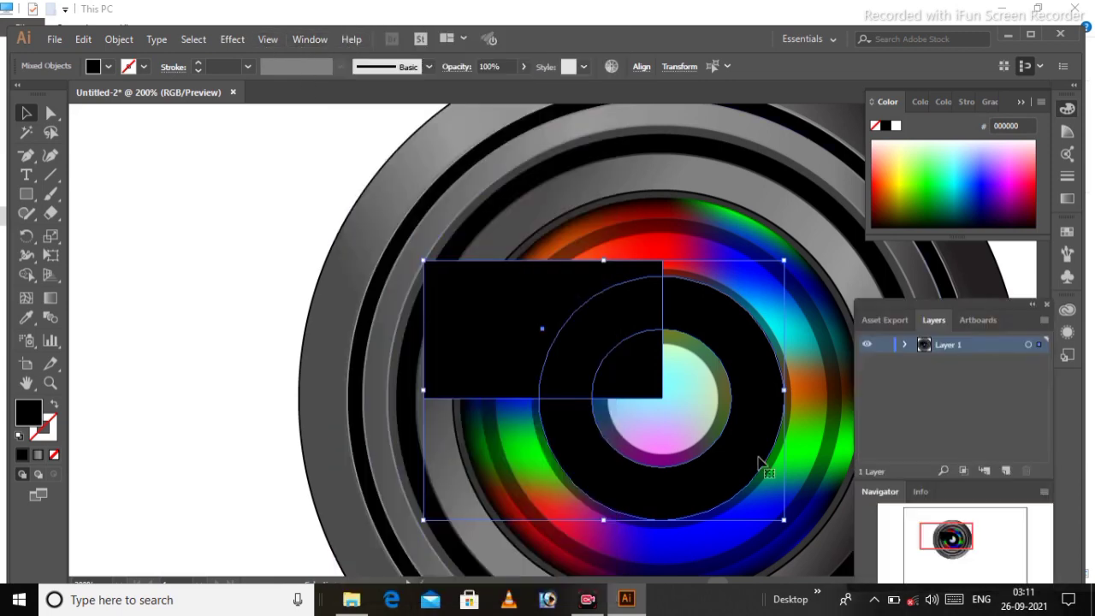
left_click(890, 320)
left_click(937, 324)
left_click(962, 471)
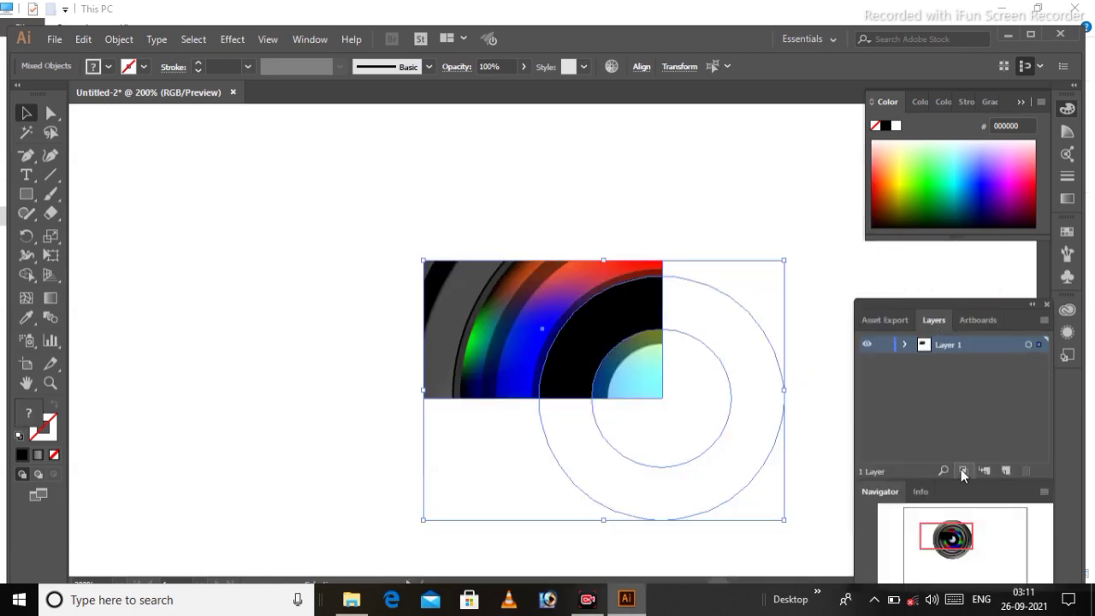
left_click(961, 471)
mouse_move(997, 502)
left_mouse_down()
mouse_move(1047, 498)
mouse_move(984, 393)
left_mouse_up()
Step: Intersect the rectangle and ring in Pathfinder into a quarter-ring wedge
key("ctrl+shift+F9")
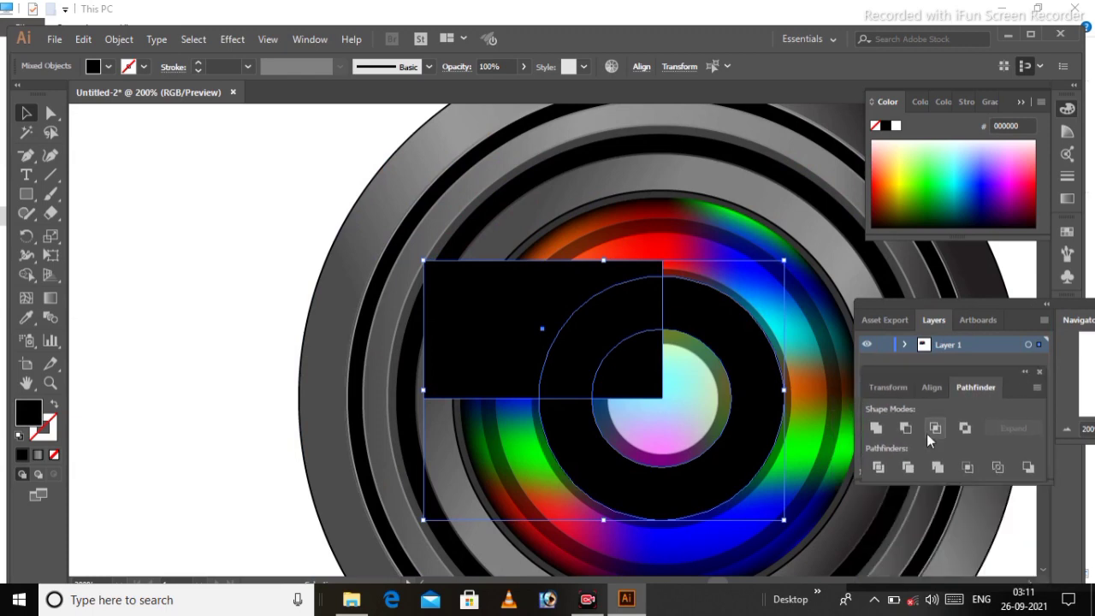
left_click(936, 430)
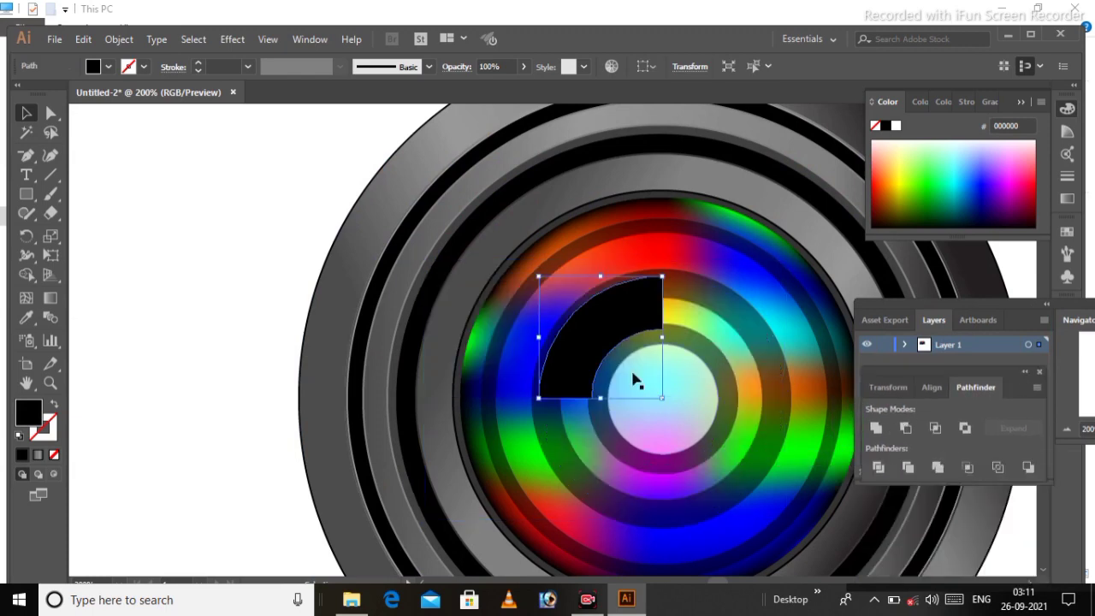
left_click(51, 174)
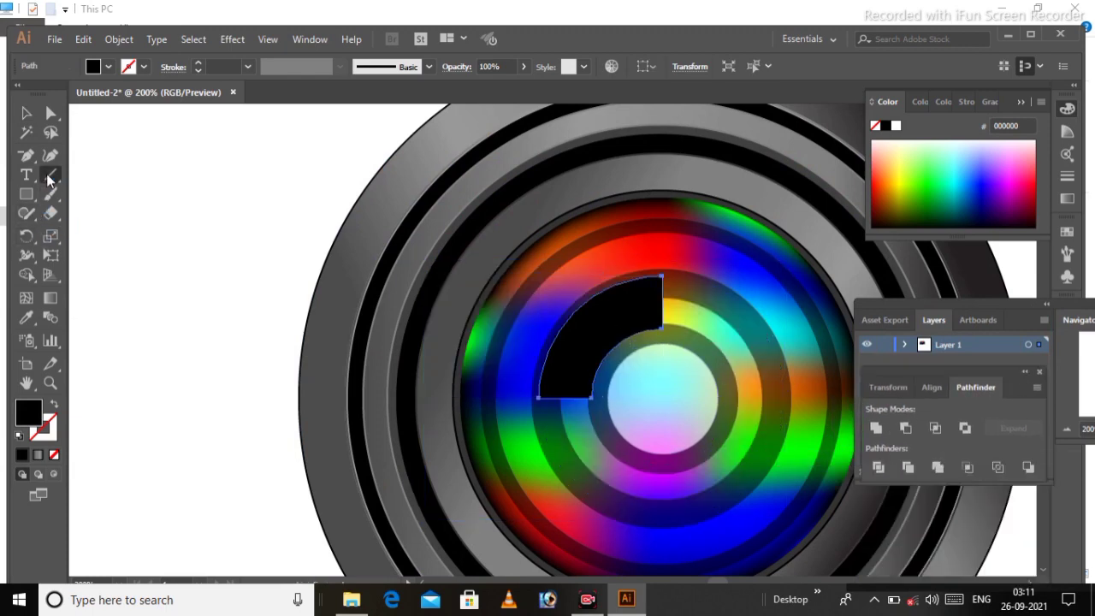
left_click(55, 403)
Step: Restore the wedge's solid black fill and clear the selection
key("shift+x")
key("v")
left_click(681, 415)
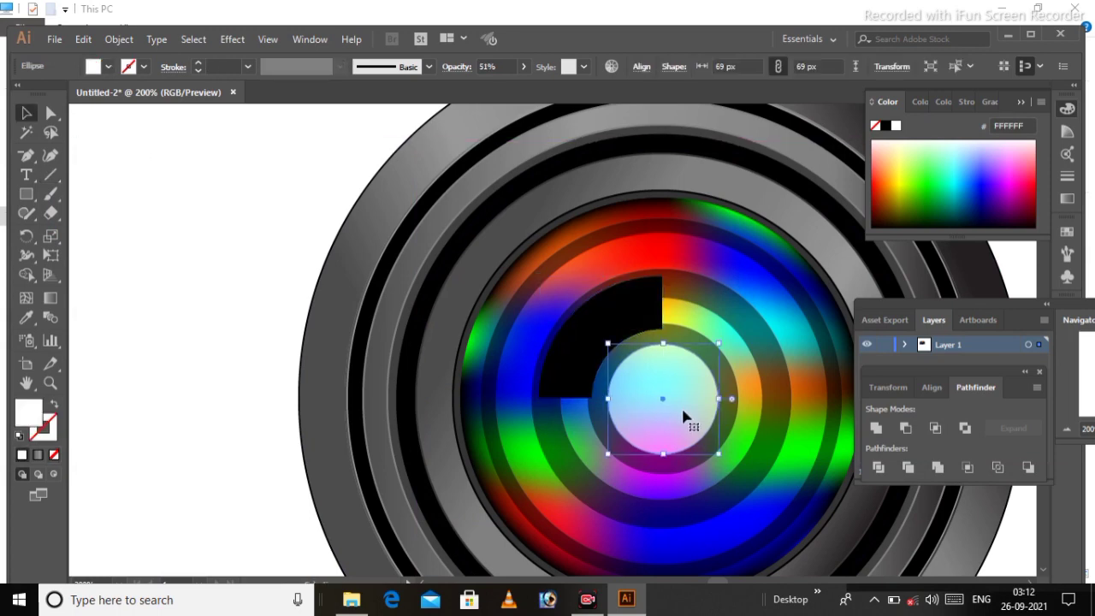
left_click(279, 249)
Step: Draw a diagonal line from the lens centre up-left with a black 3 pt stroke
left_click(51, 175)
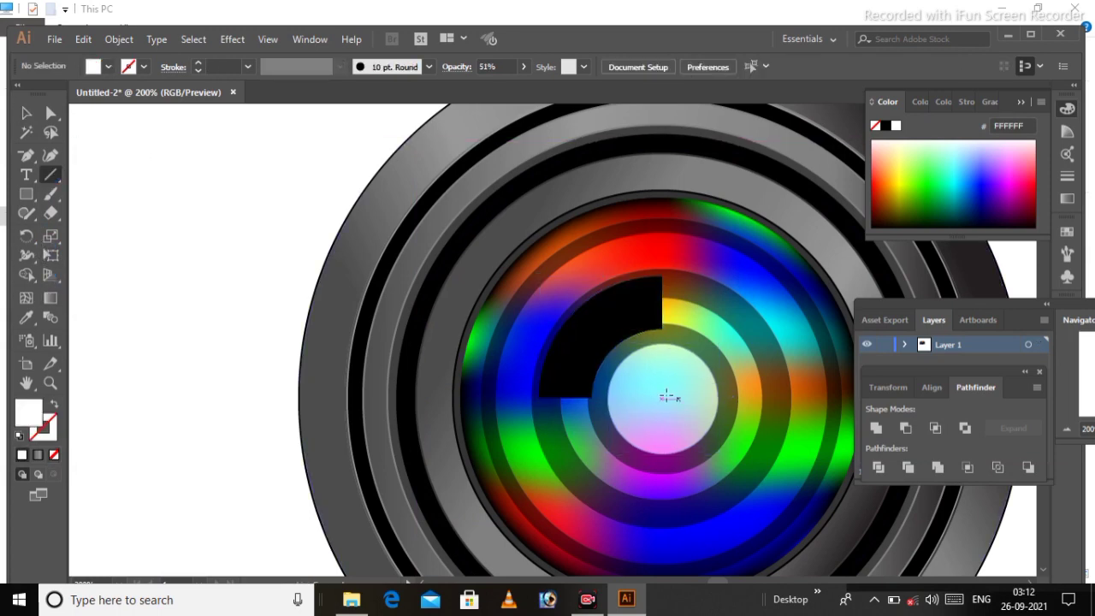
left_click_drag(662, 397, 506, 268)
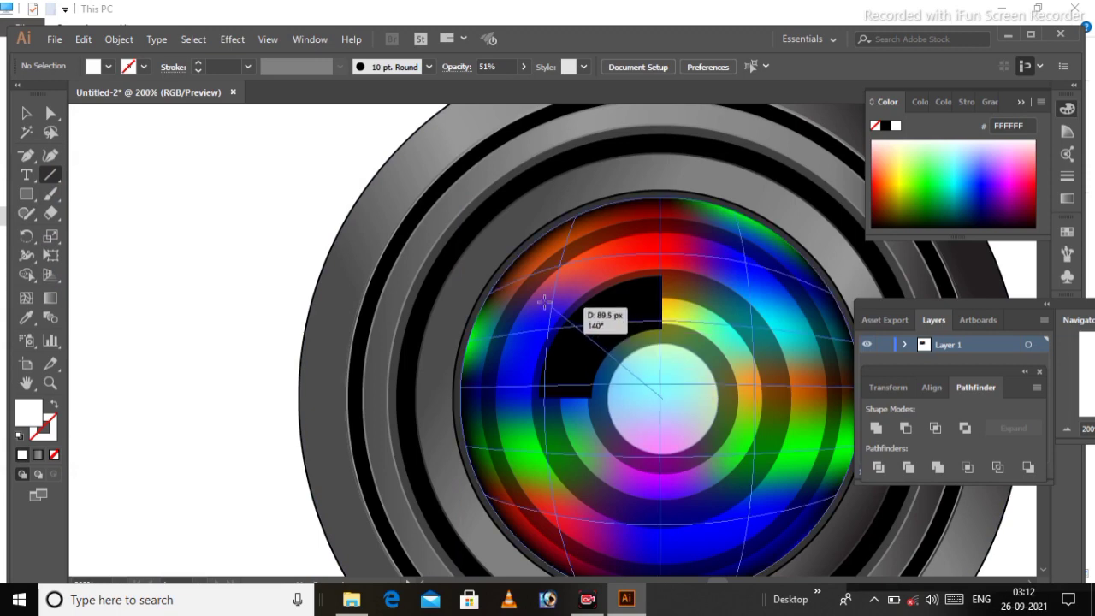
double_click(39, 416)
left_click(956, 146)
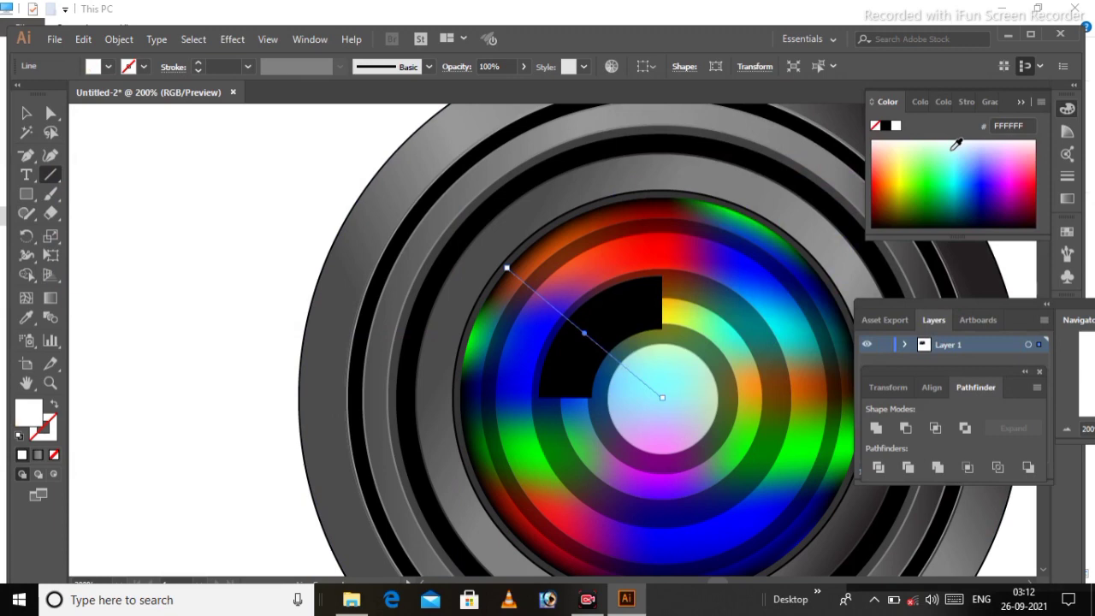
double_click(32, 415)
left_click(607, 336)
left_click(956, 145)
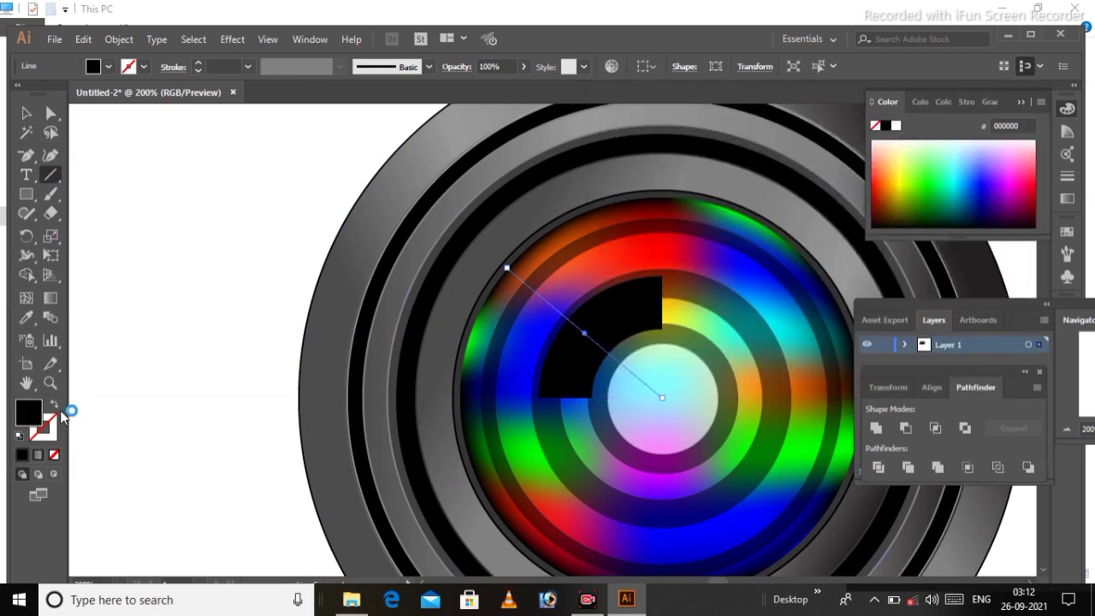
left_click(55, 406)
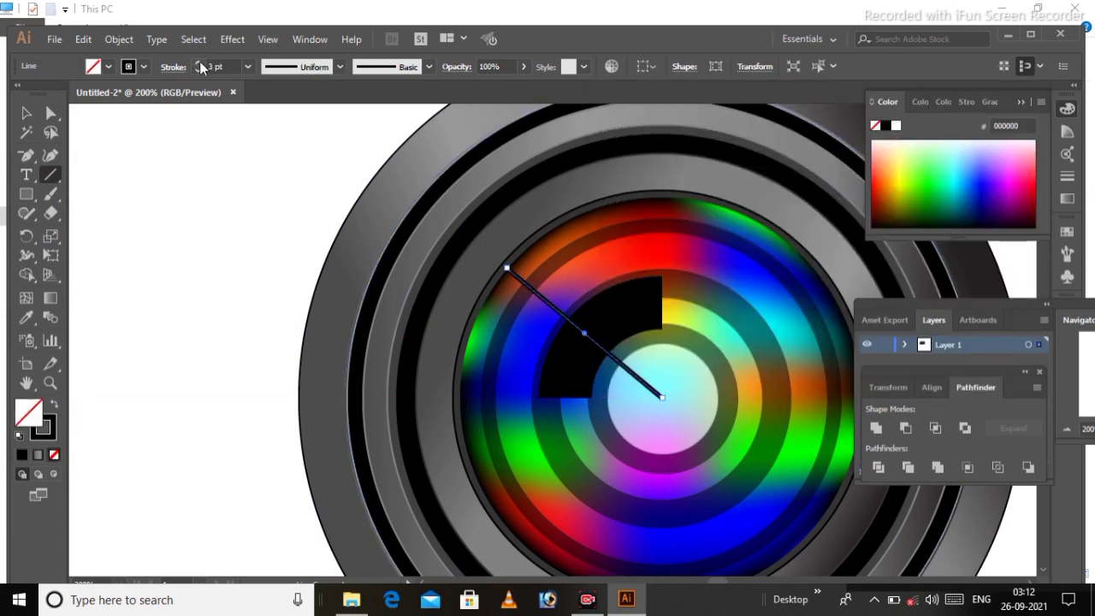
Step: Expand the diagonal line and subtract it from the black wedge with Minus Front
key("v")
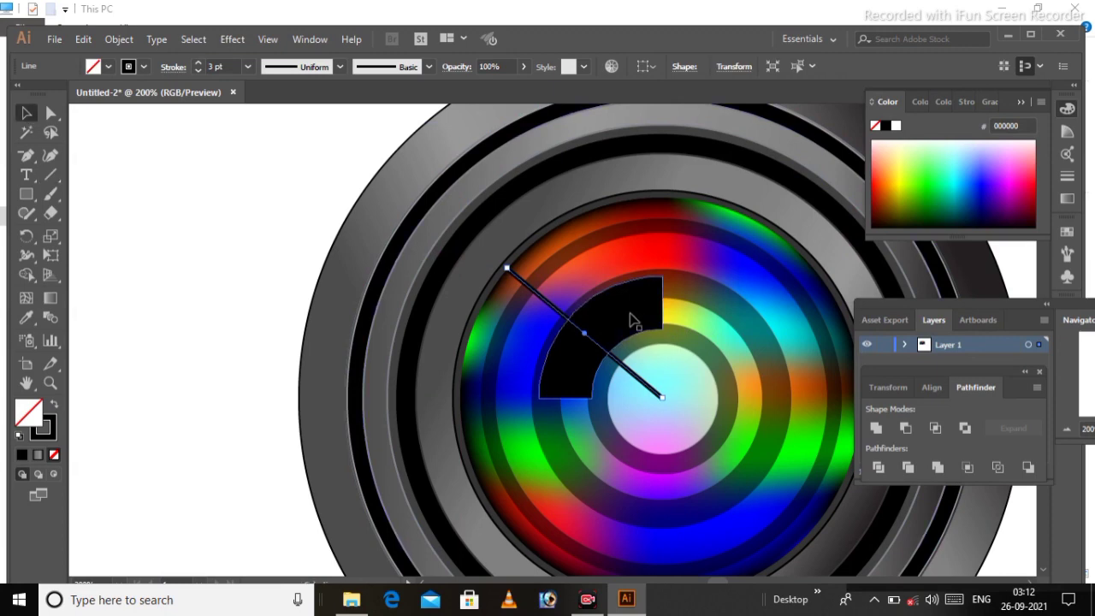
left_click(630, 320, "shift")
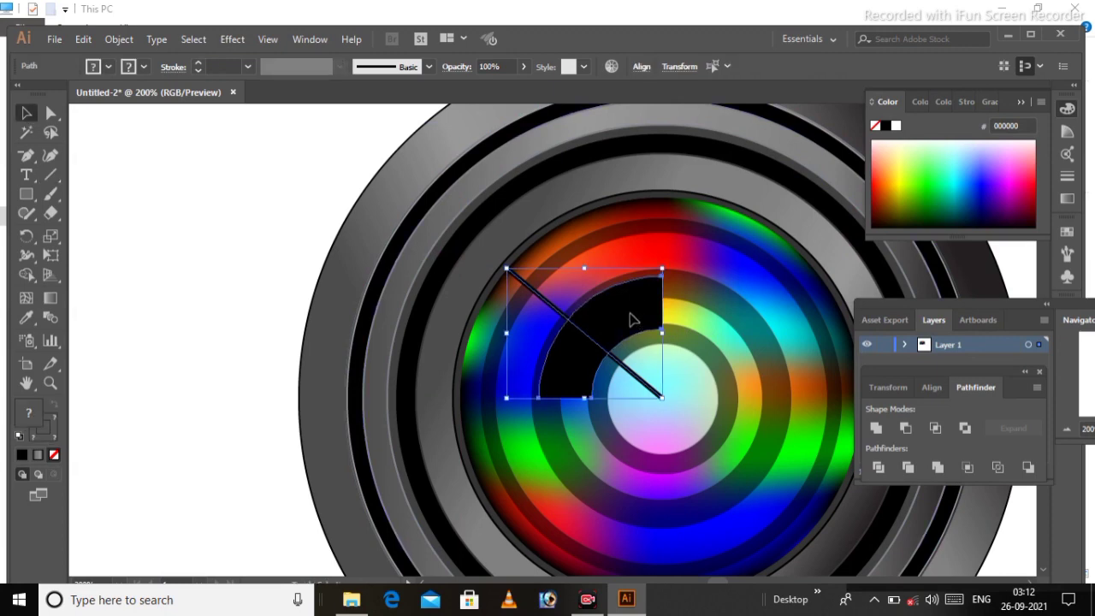
left_click(905, 429)
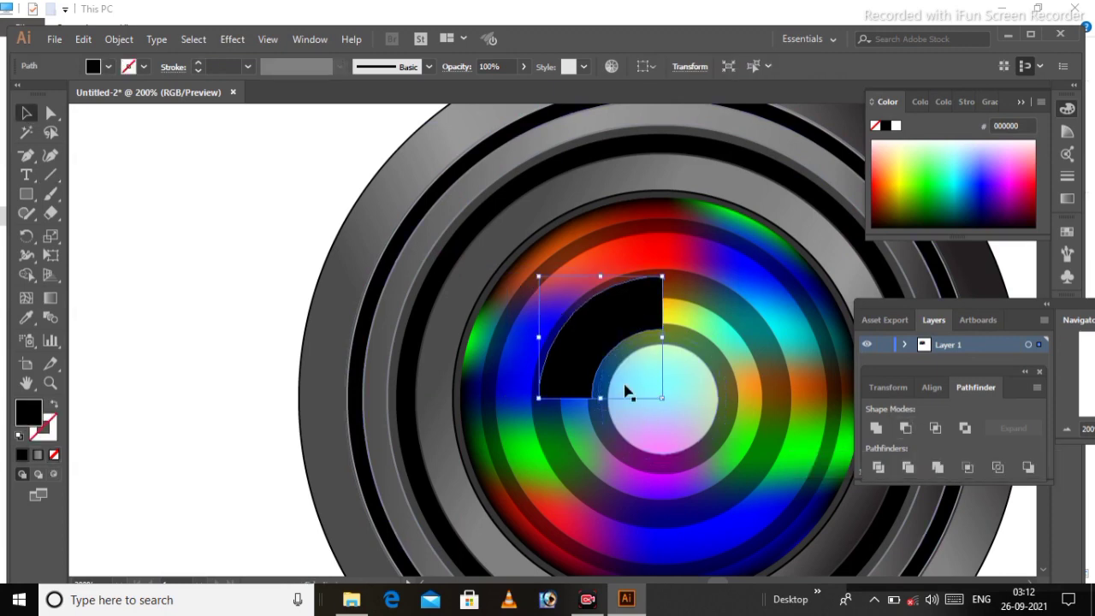
key("ctrl+z")
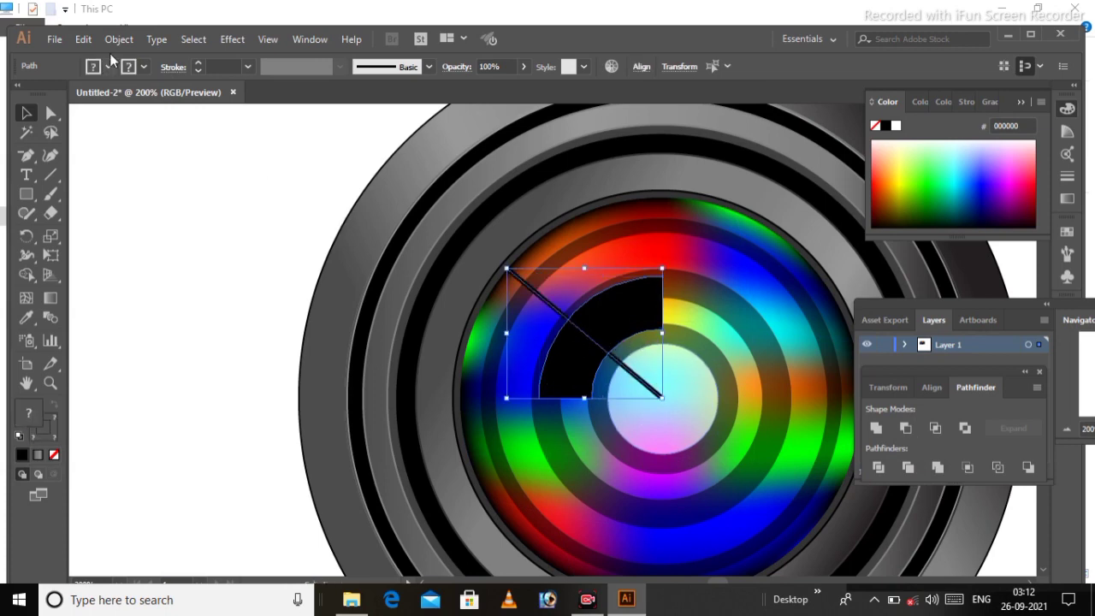
left_click(119, 41)
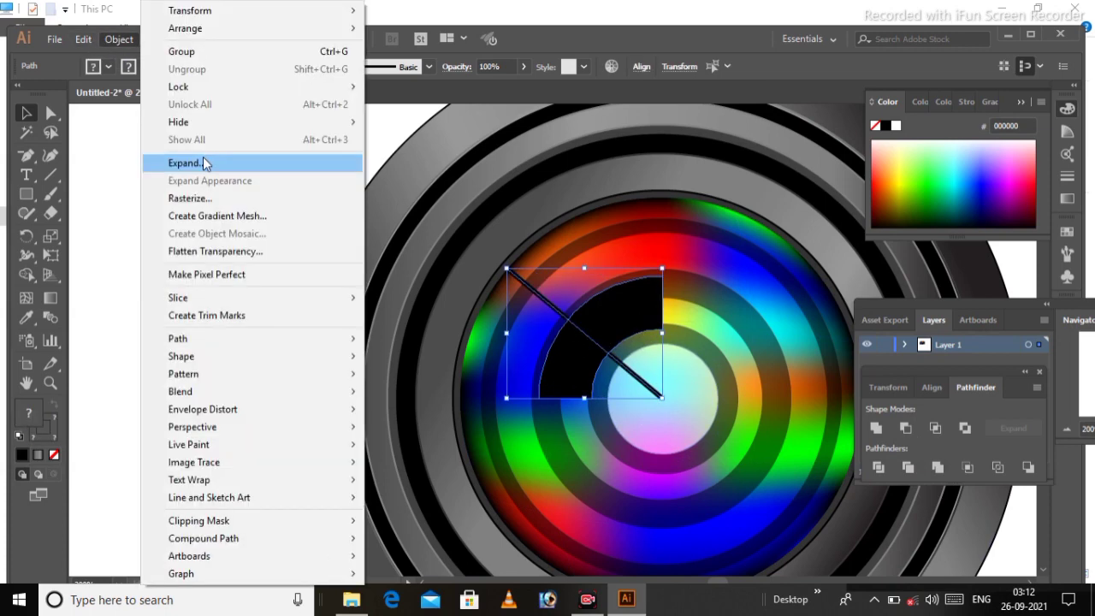
left_click(203, 157)
left_click(510, 382)
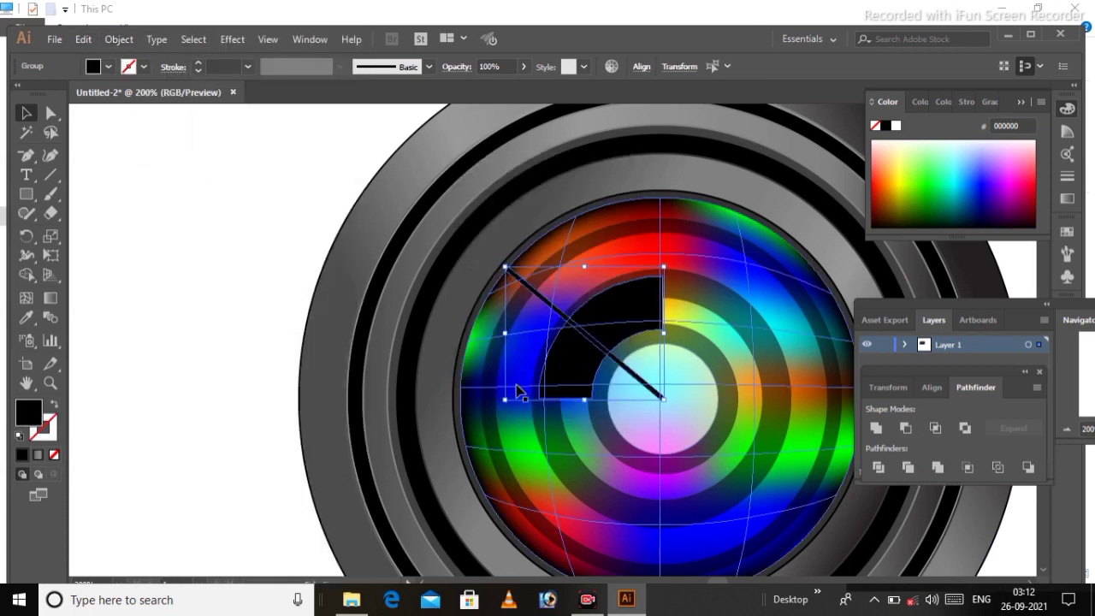
left_click(904, 426)
Step: Reframe the view, bring up Transparency settings and select the split wedge
left_click(670, 388)
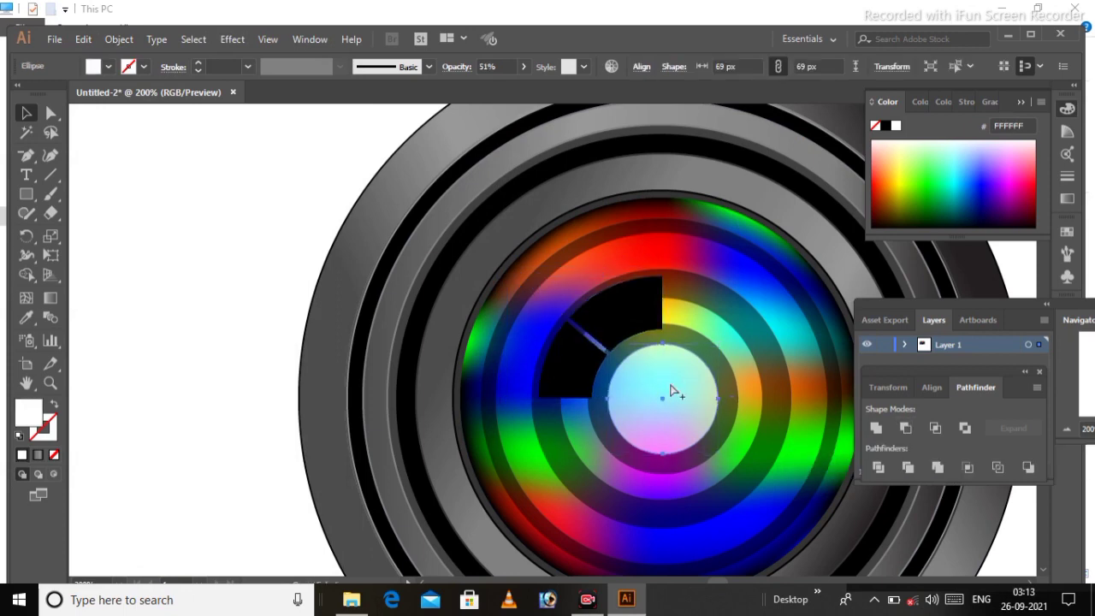
key("ctrl+0")
key("ctrl+equal")
key("ctrl+equal")
key("ctrl+equal")
key("ctrl+equal")
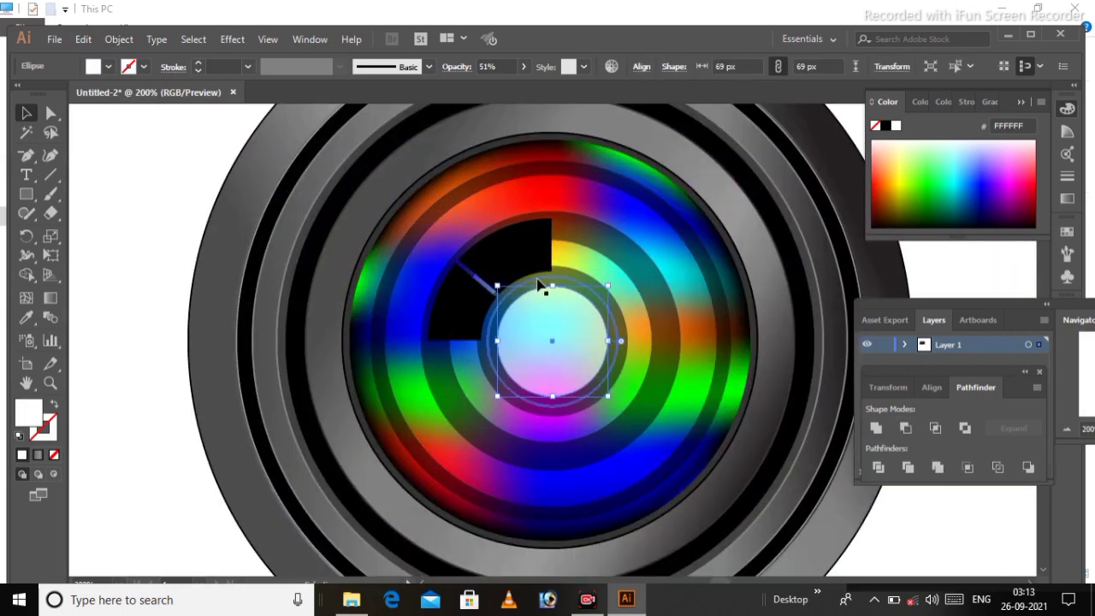
key("ctrl+shift+F10")
left_click(501, 282)
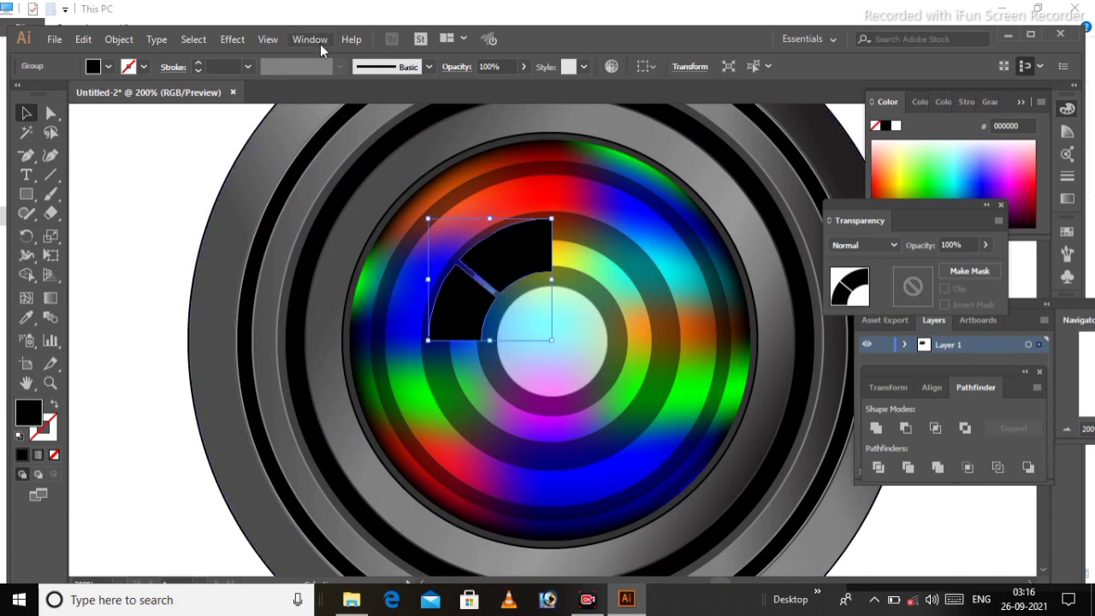
Step: Lower the split wedge's opacity to 48% in the Transparency panel
left_click(303, 45)
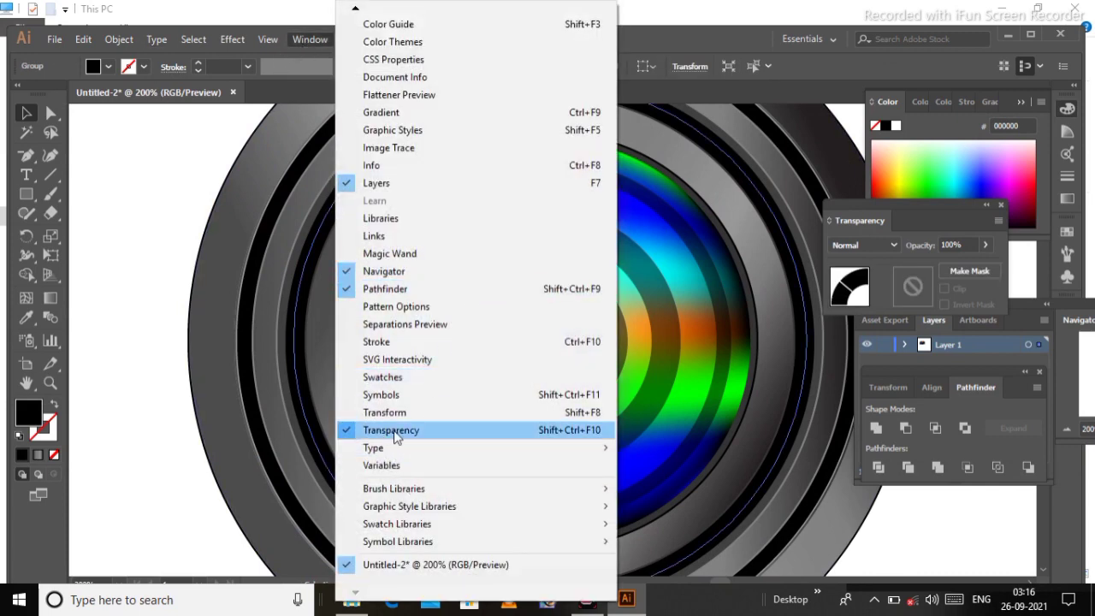
left_click(958, 270)
left_click(957, 270)
left_click(985, 245)
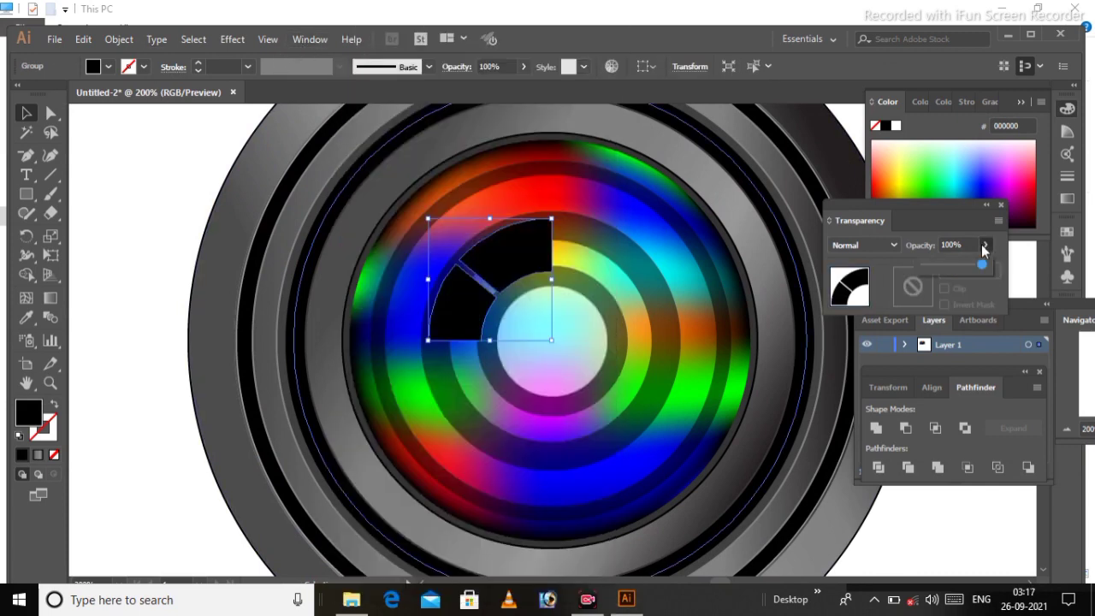
left_click_drag(955, 265, 951, 265)
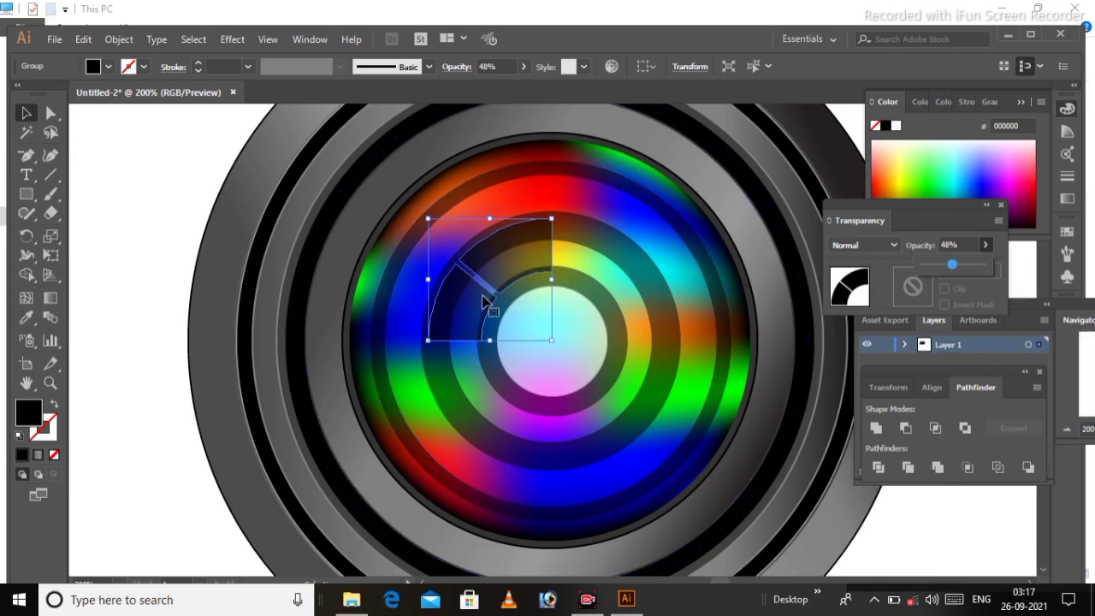
Step: Fill the wedge with white (FFFFFF) and deselect it
double_click(30, 415)
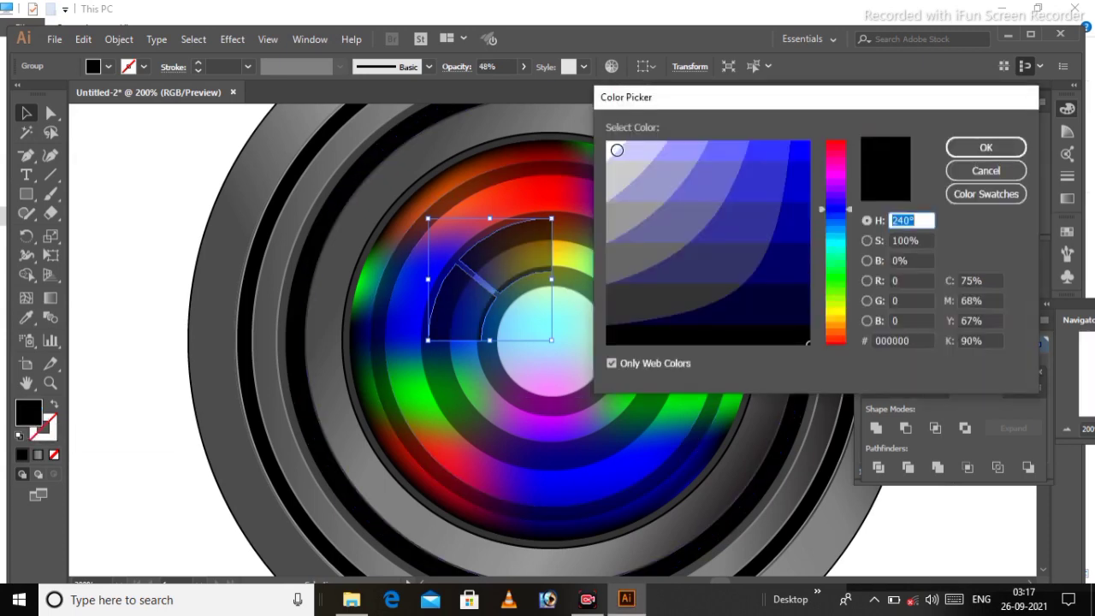
left_click(617, 149)
left_click(985, 147)
key("ctrl+shift+a")
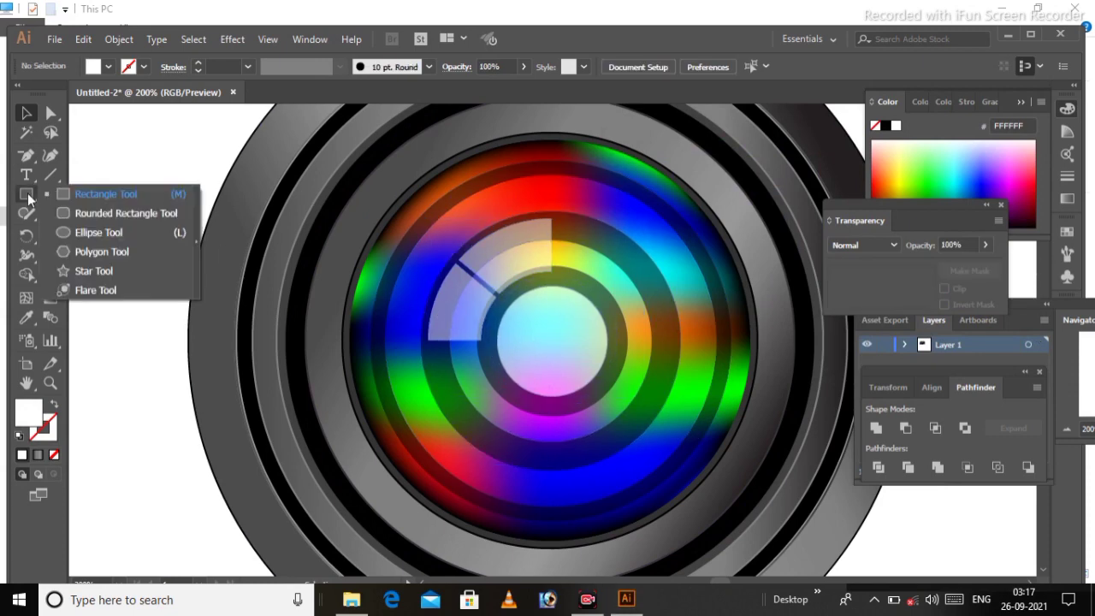
Step: Draw a small white ellipse near the lens centre at 53% opacity
left_click_drag(28, 195, 71, 237)
left_click_drag(551, 338, 636, 363)
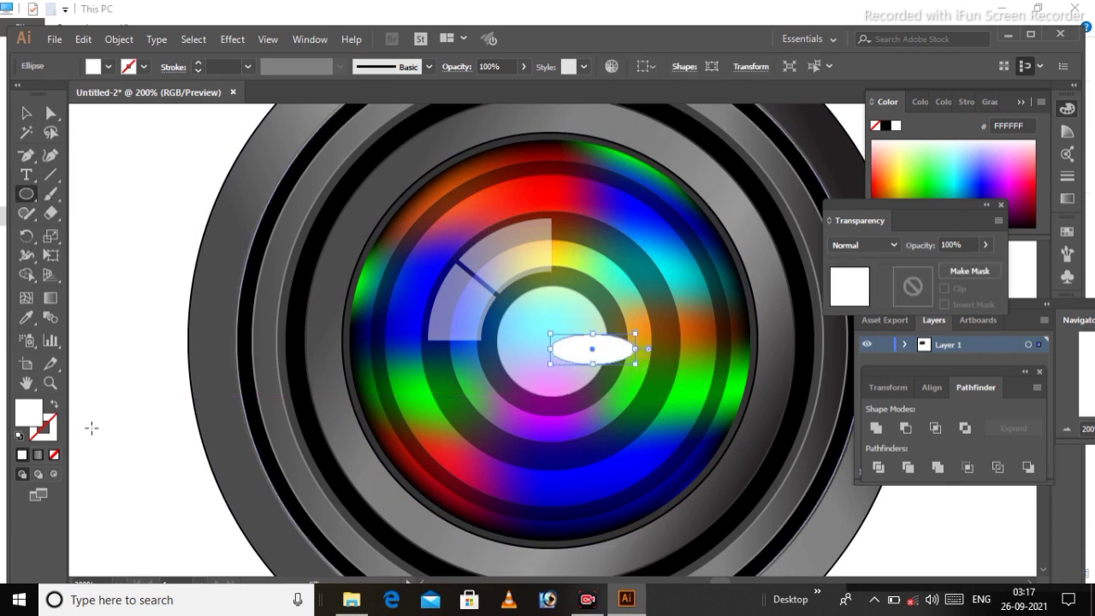
left_click(985, 245)
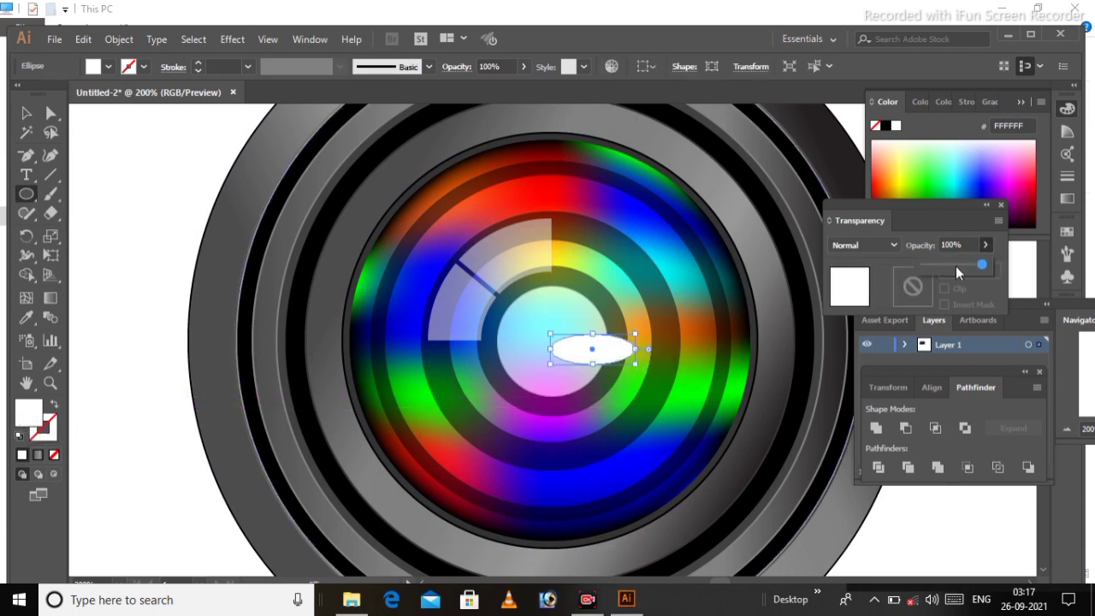
left_click(955, 266)
left_click(954, 268)
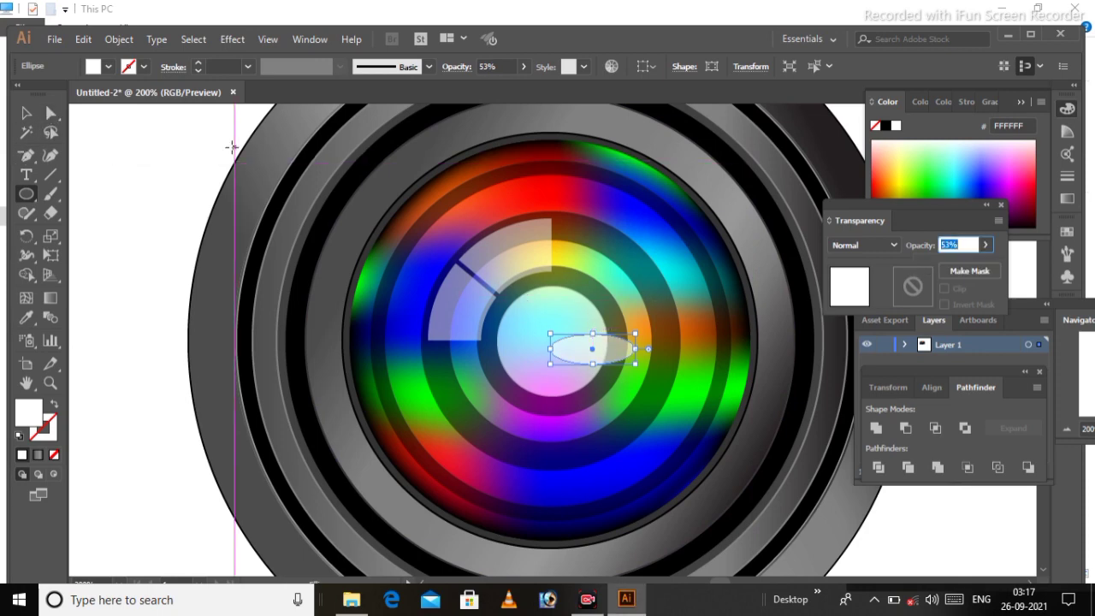
Step: Pull the ellipse's top anchor down to flatten it into a curved sliver
left_click(26, 113)
left_click(103, 147)
key("ctrl+equal")
key("ctrl+equal")
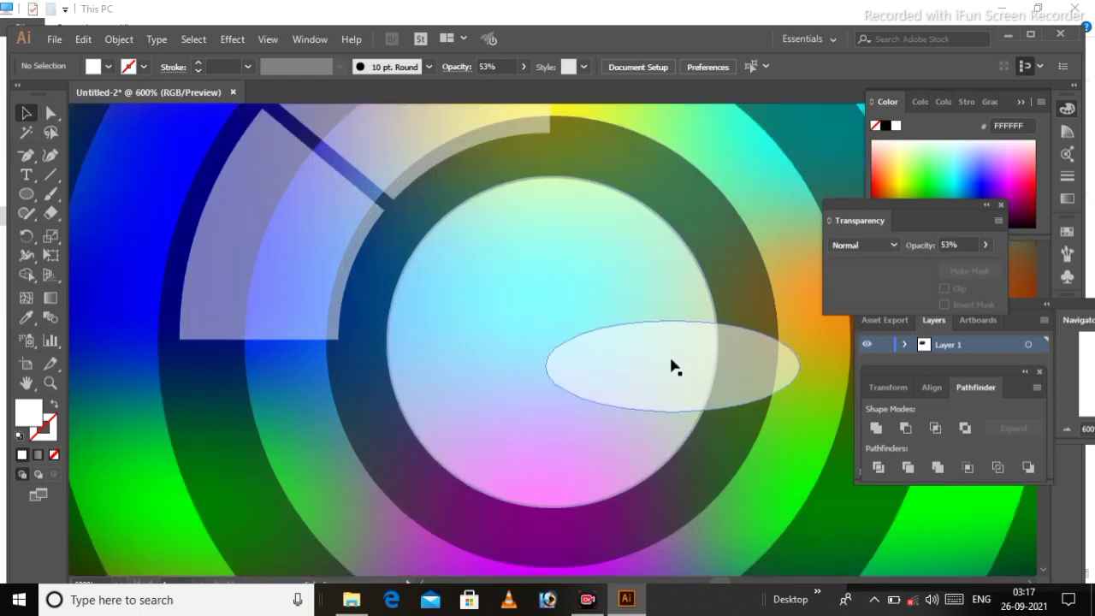
left_click(673, 326)
key("a")
left_click_drag(672, 324, 671, 361)
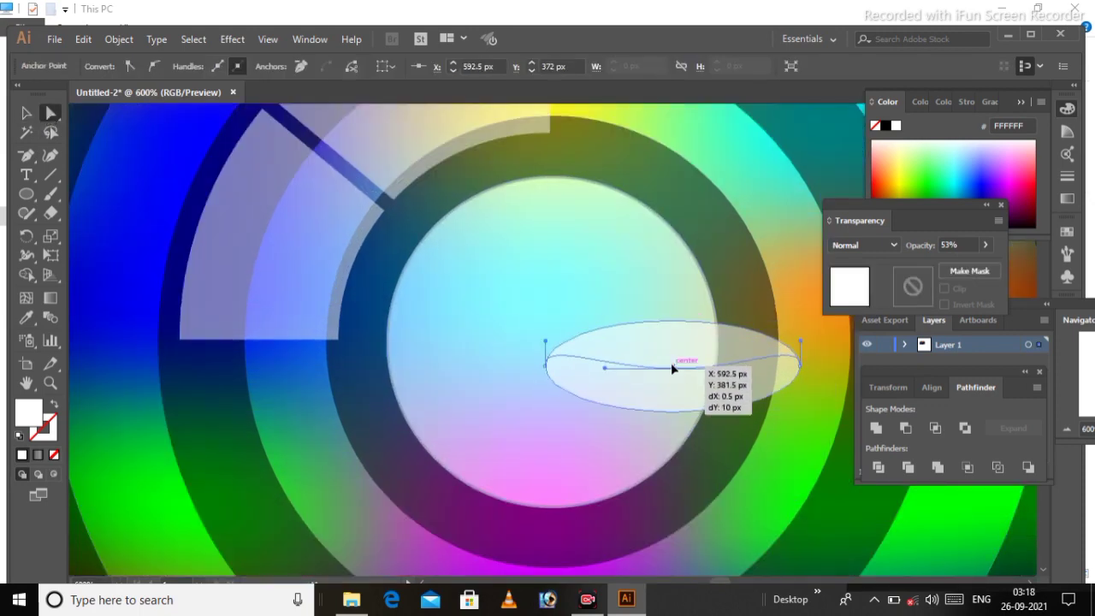
left_click_drag(671, 360, 673, 358)
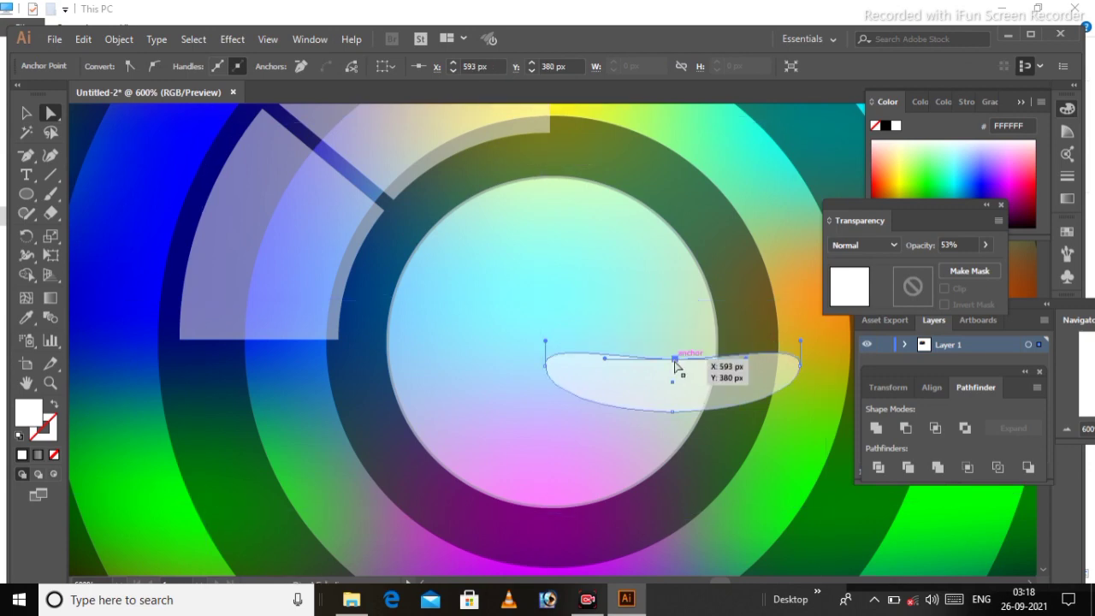
key("ctrl+shift+i")
left_click(26, 114)
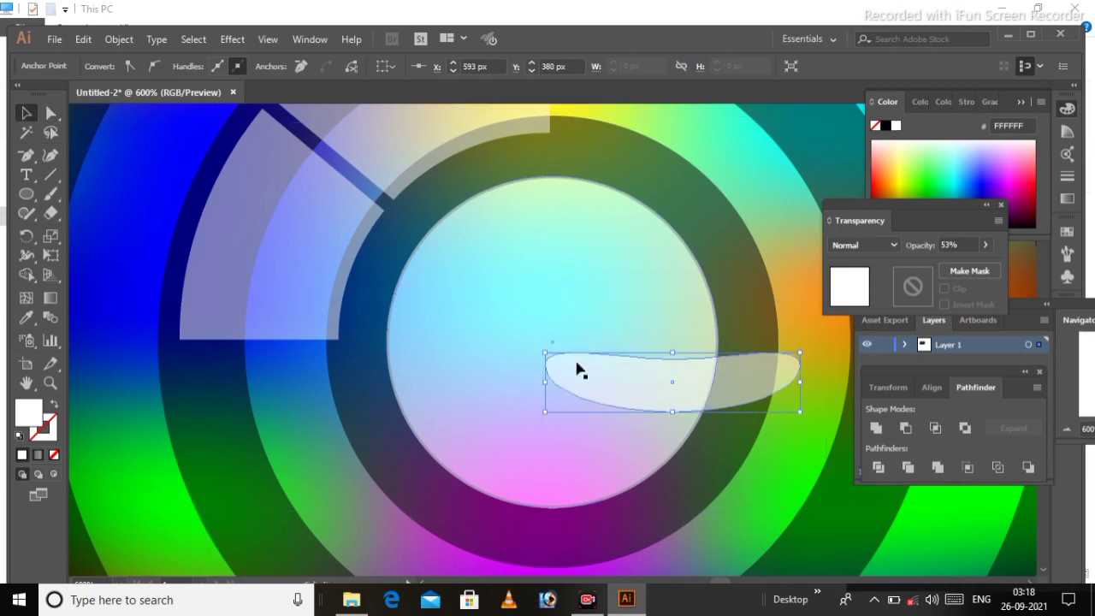
key("ctrl+minus")
key("ctrl+minus")
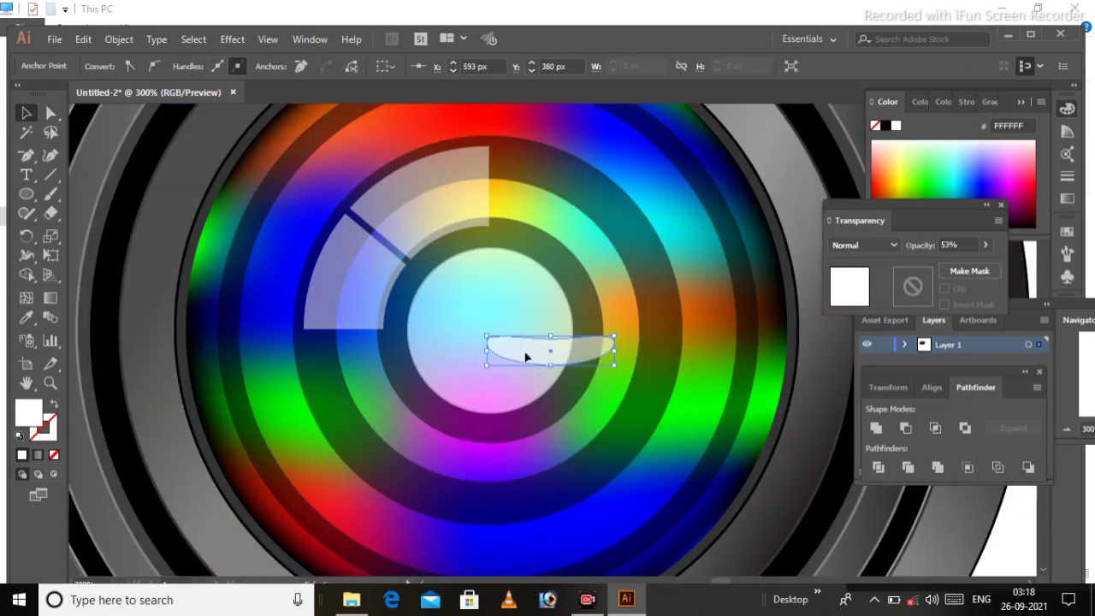
left_click(530, 352)
Step: Rotate the highlight shape and move it to the lens's lower-right edge
left_click(26, 237)
left_click_drag(640, 345, 586, 307)
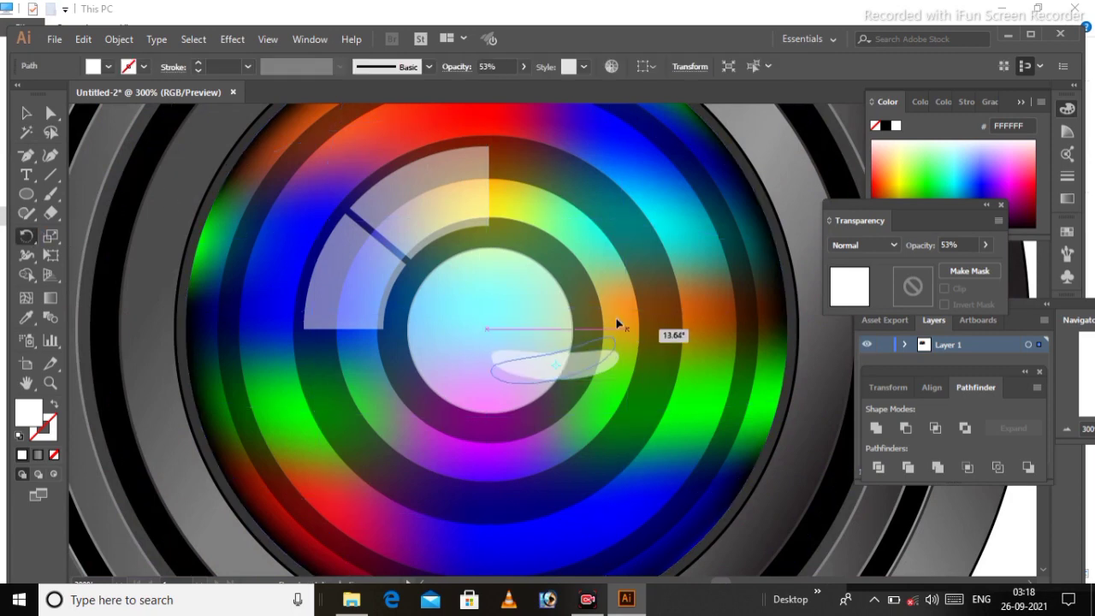
key("v")
left_click_drag(556, 342, 661, 402)
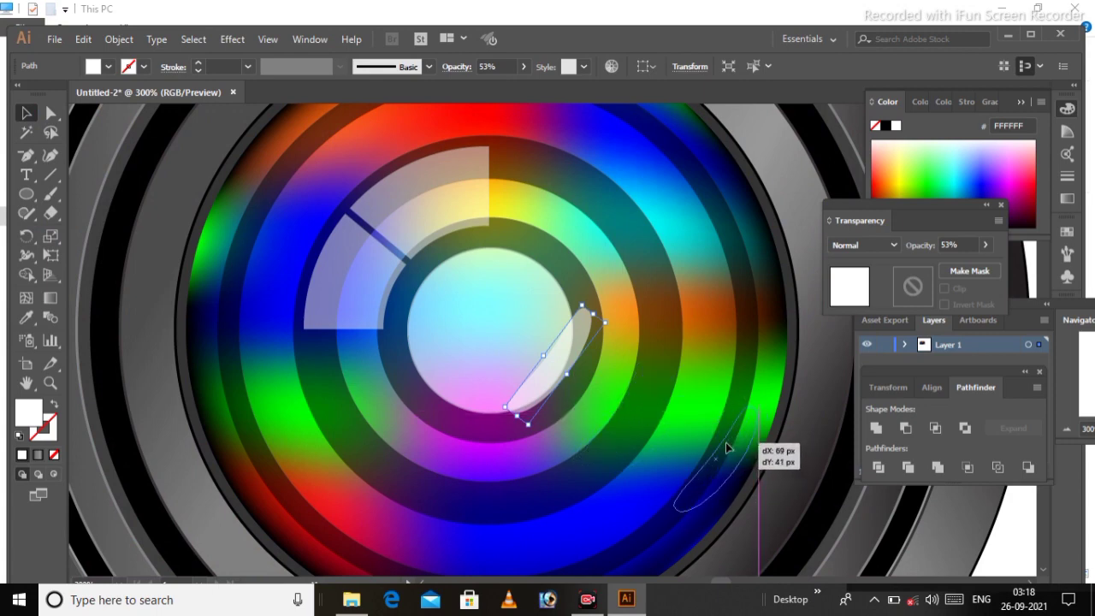
mouse_move(661, 402)
left_mouse_down()
mouse_move(732, 445)
mouse_move(726, 369)
left_mouse_up()
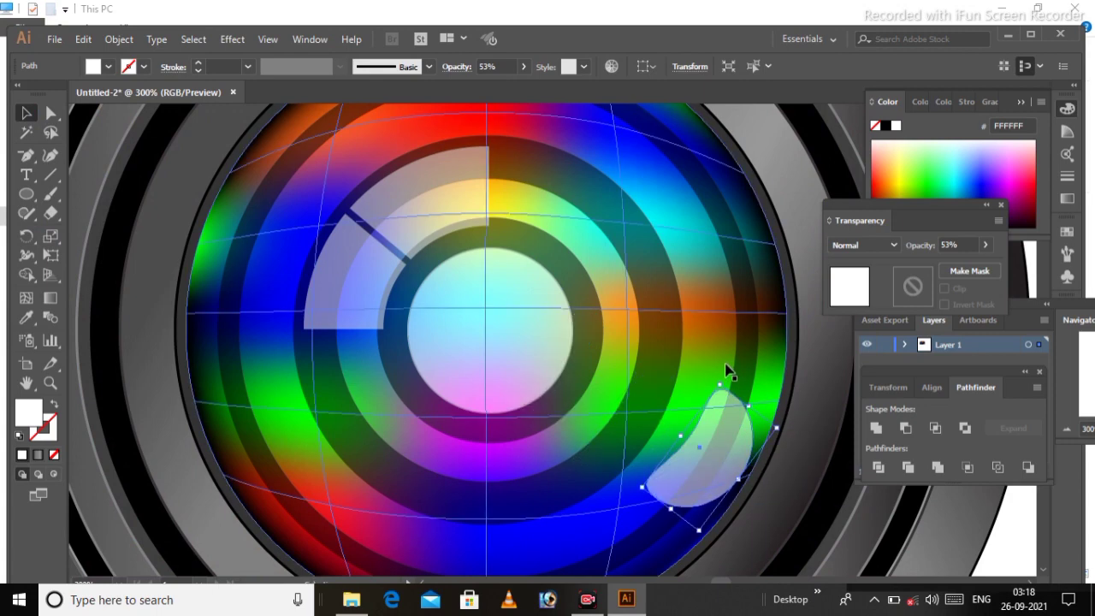
Step: Enlarge the highlight and tilt it about 59 degrees over the lower-right rings
left_click_drag(726, 380, 719, 378)
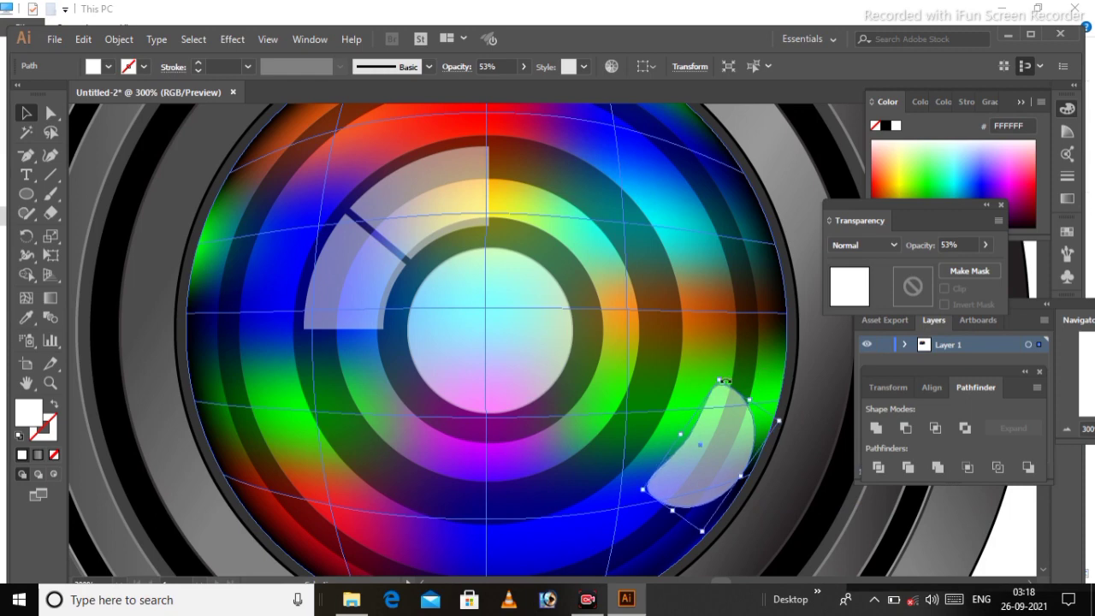
left_click_drag(758, 416, 736, 381)
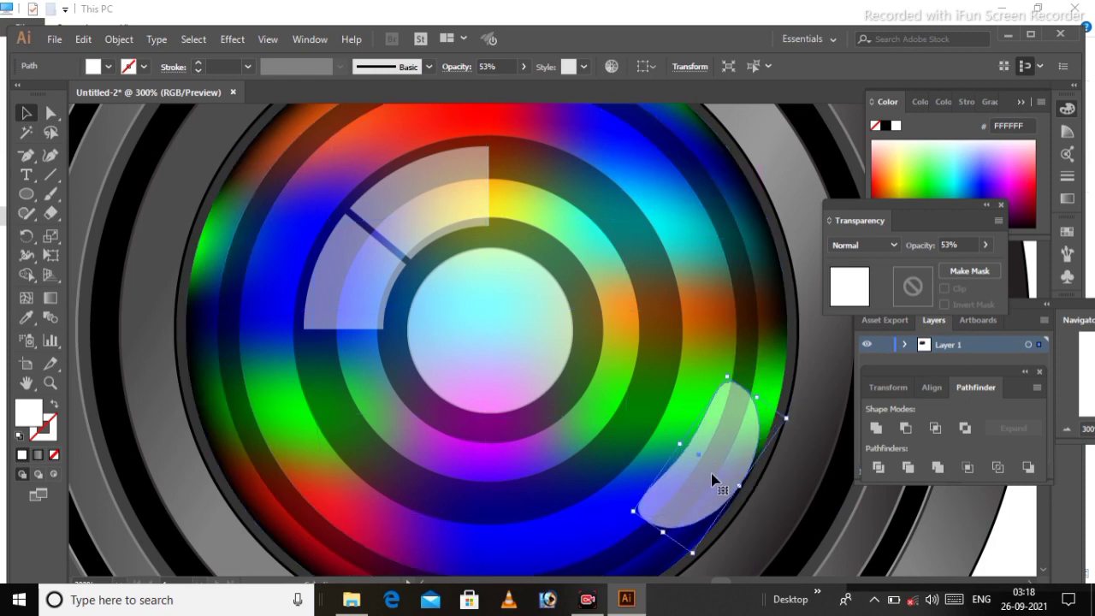
left_click_drag(722, 374, 719, 371)
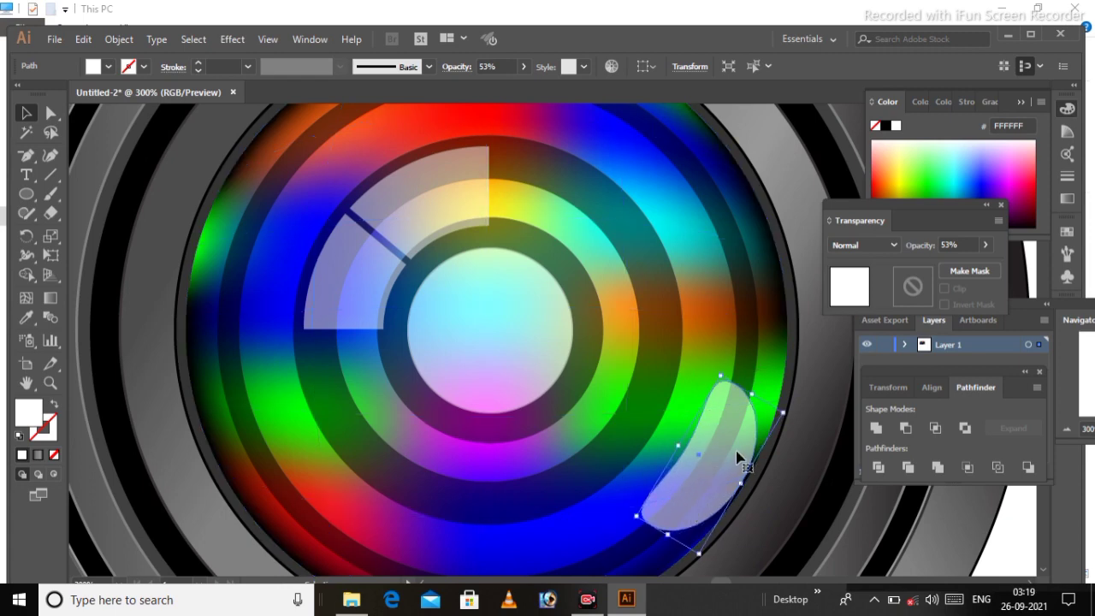
key("ctrl+shift+a")
key("ctrl+0")
key("ctrl+plus")
key("ctrl+plus")
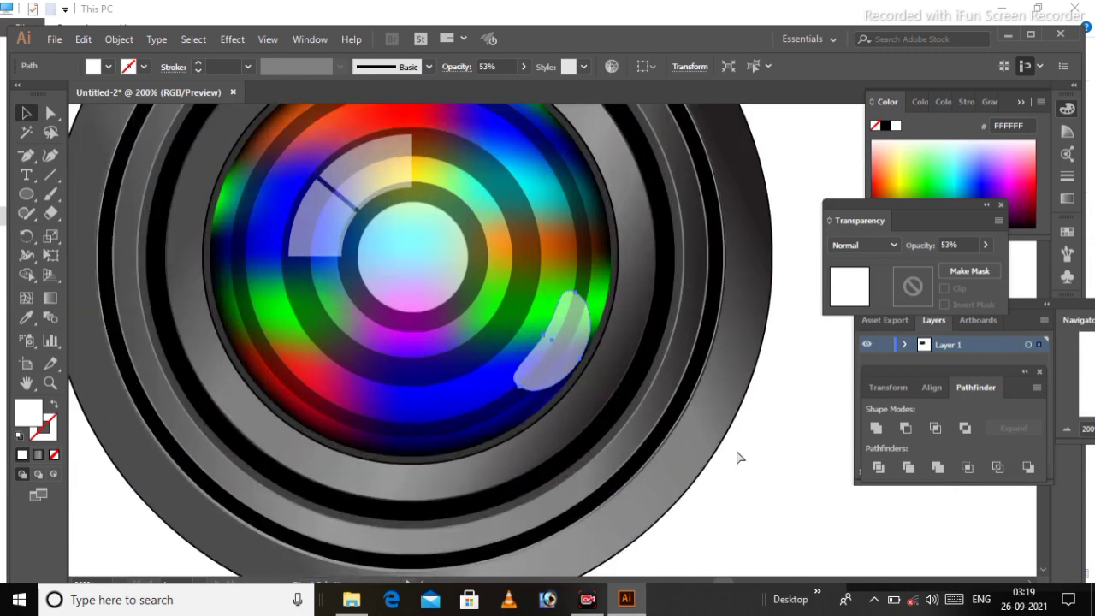
key("ctrl+plus")
key("ctrl+plus")
Step: Duplicate the highlight, shrink and rotate the copy, and place it on the pupil's upper-left edge
left_click(569, 291)
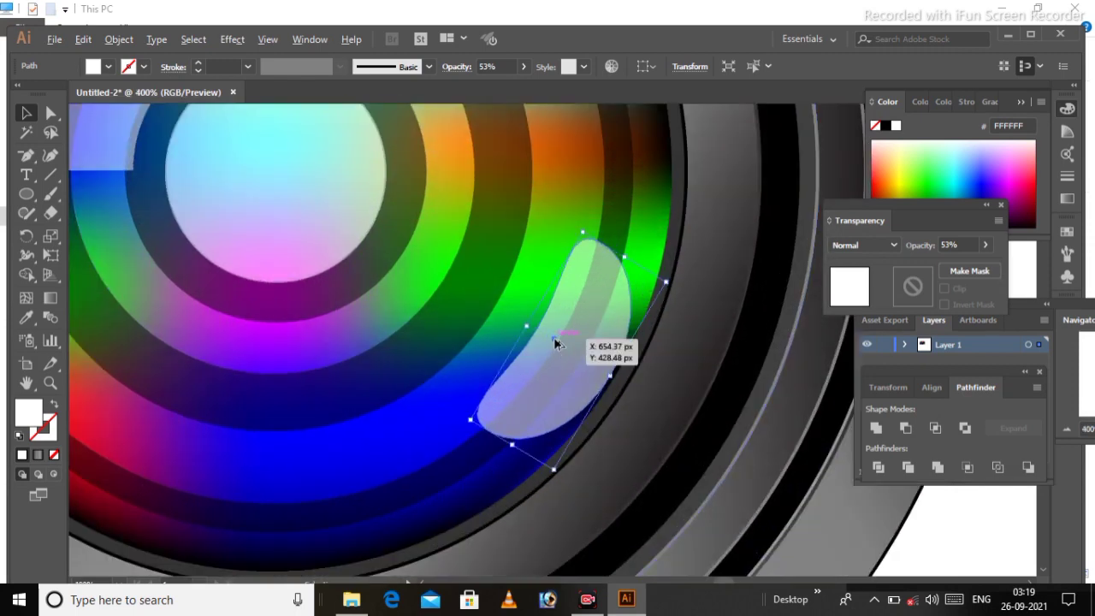
mouse_move(554, 345)
left_mouse_down()
mouse_move(492, 313)
mouse_move(447, 254)
mouse_move(342, 221)
left_mouse_up()
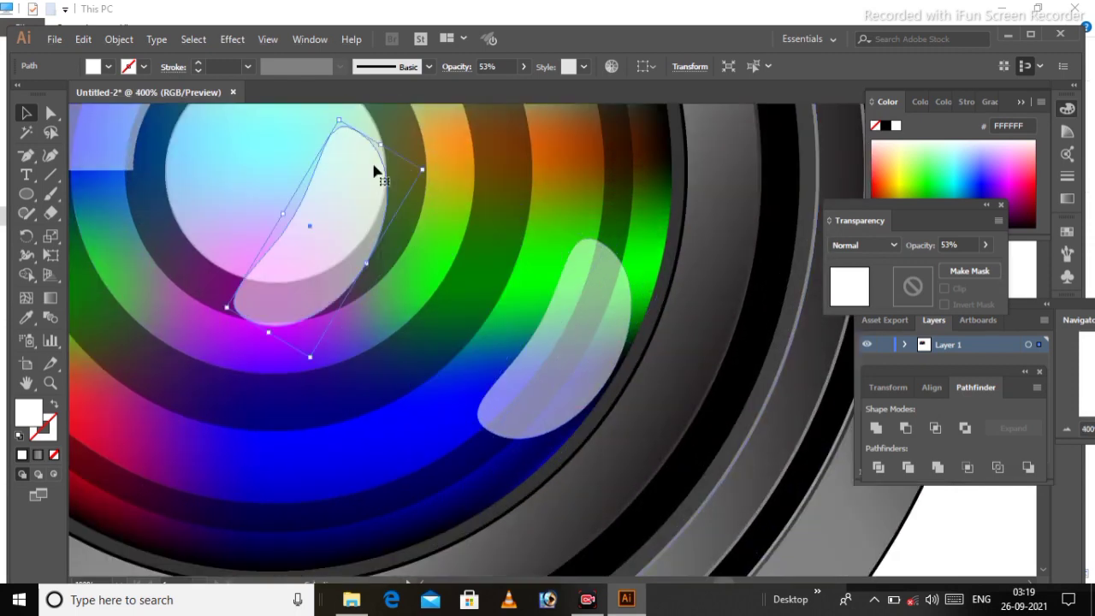
mouse_move(425, 166)
left_mouse_down()
mouse_move(322, 248)
mouse_move(147, 305)
left_mouse_up()
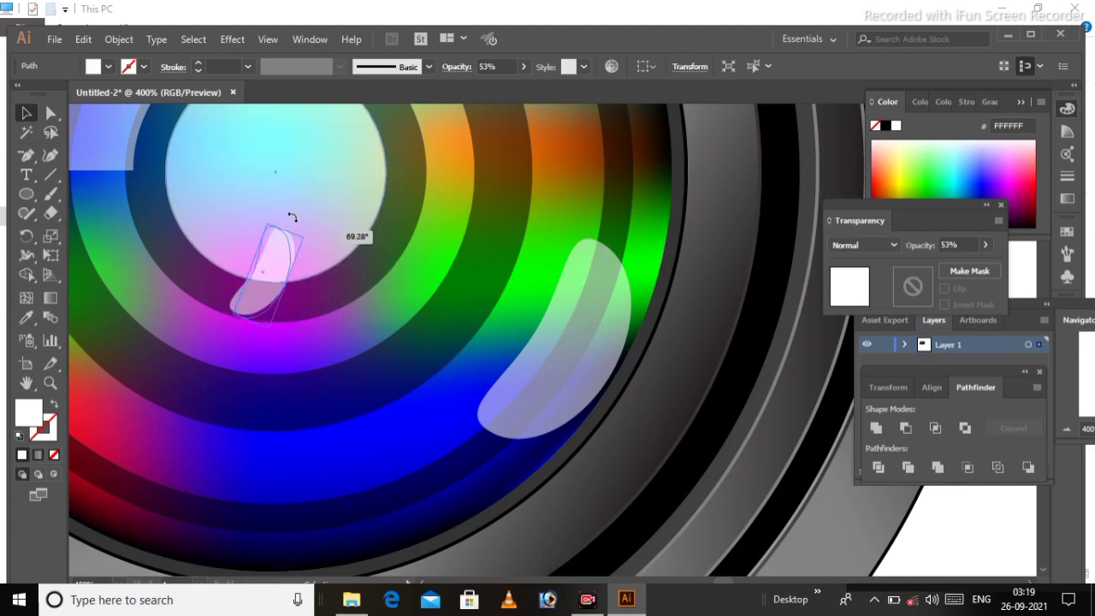
left_click_drag(286, 262, 265, 139)
key("ctrl+minus")
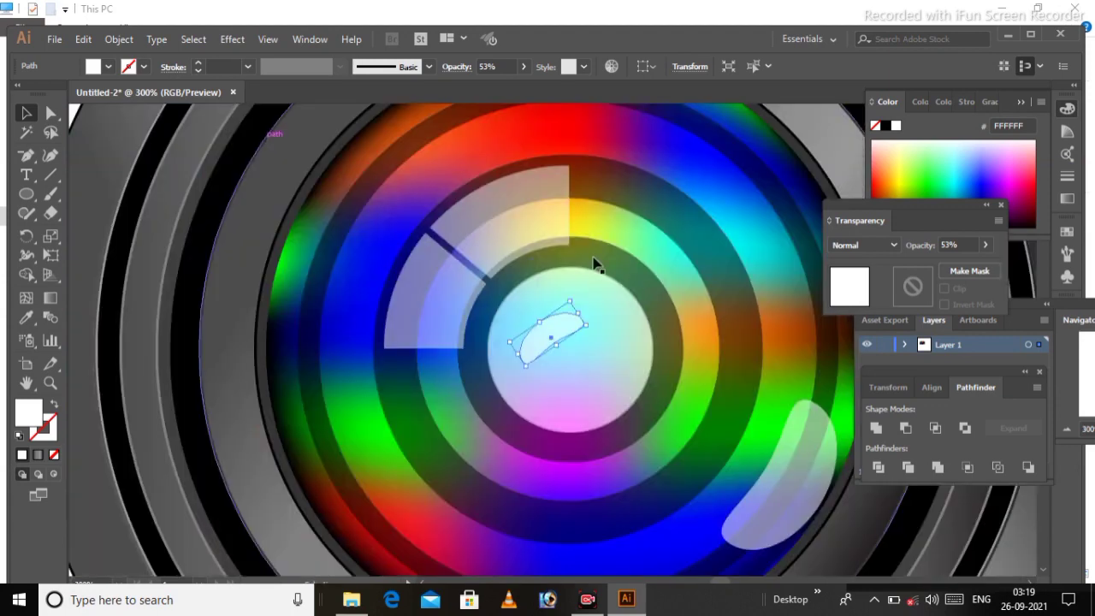
mouse_move(570, 330)
left_mouse_down()
mouse_move(543, 286)
mouse_move(536, 310)
left_mouse_up()
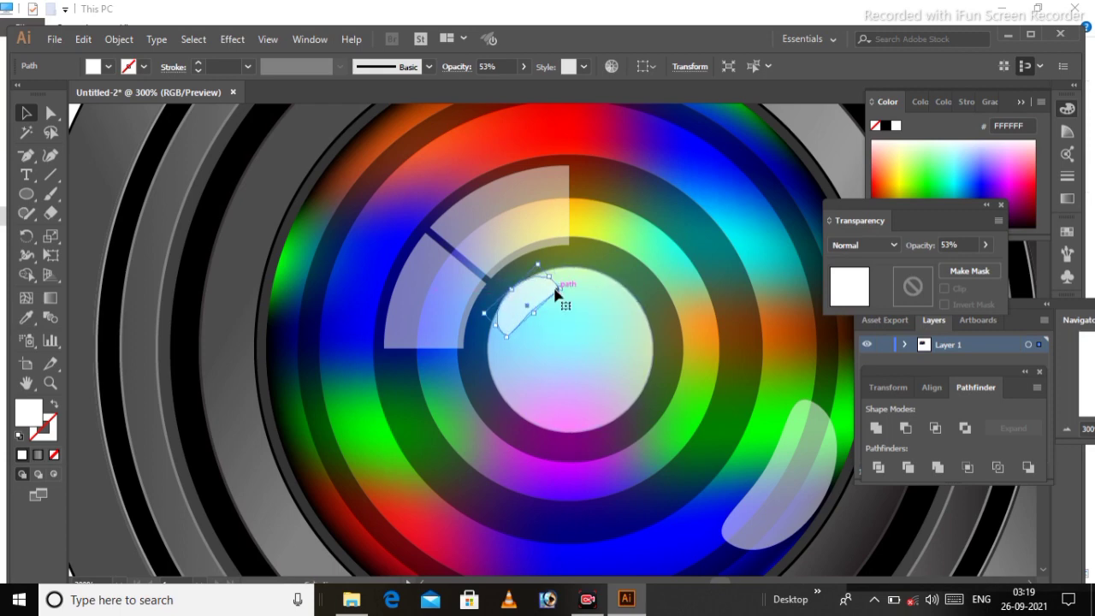
left_click(573, 335)
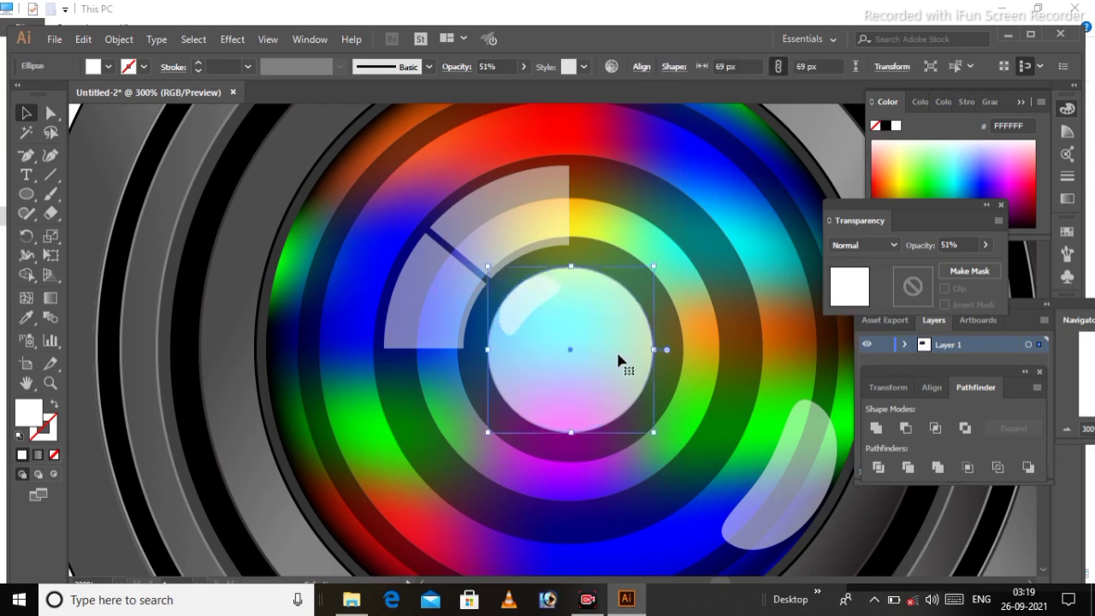
Step: Reposition the large lower-right highlight slightly up and left
left_click(516, 318)
left_click(986, 245)
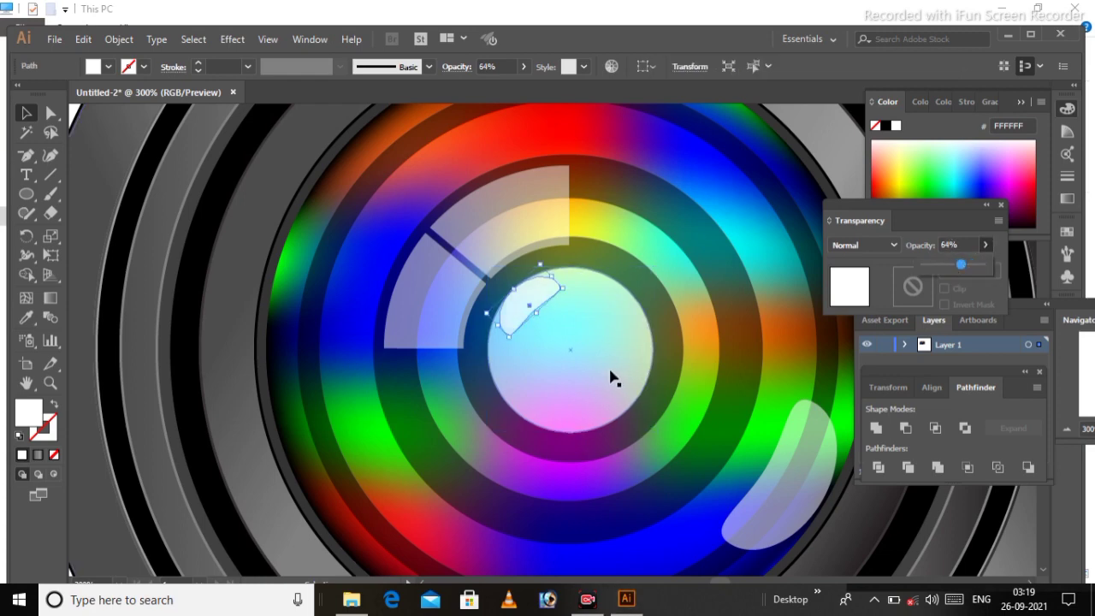
left_click(780, 460)
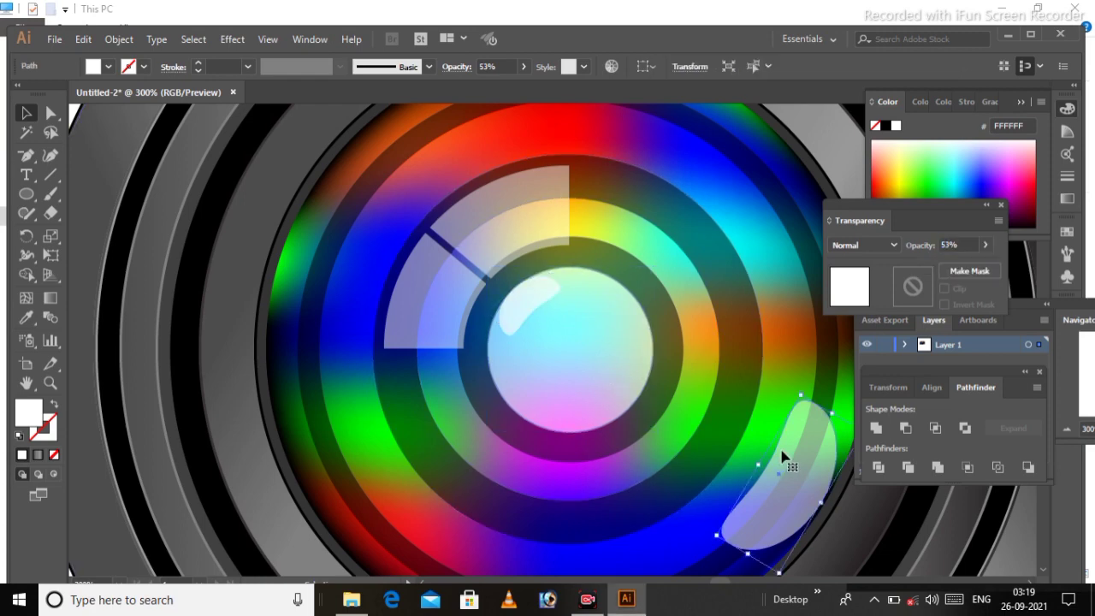
left_click_drag(782, 456, 732, 410)
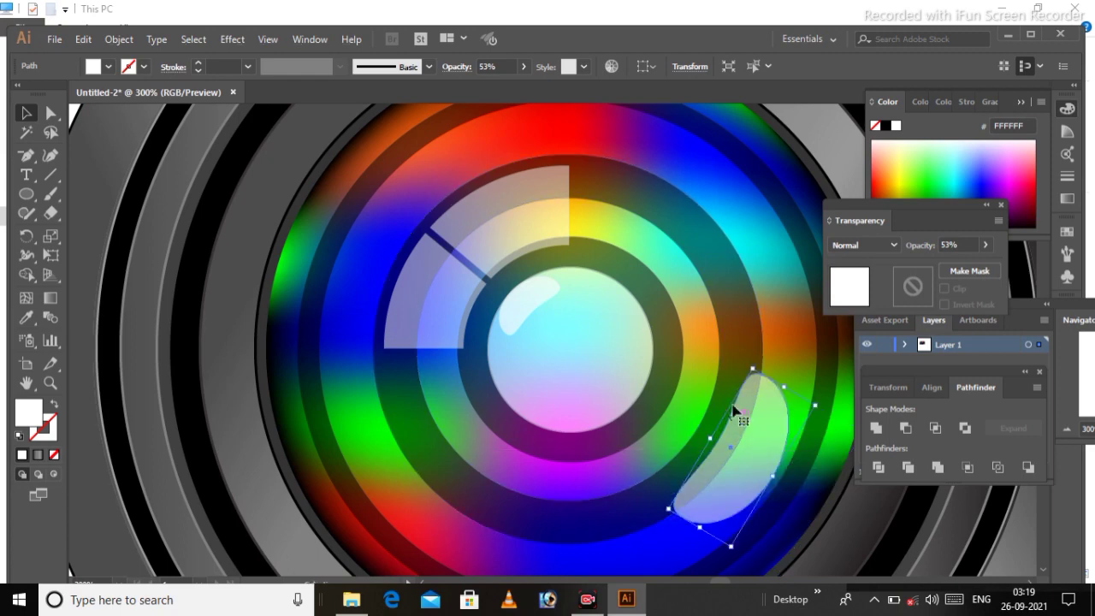
left_click_drag(753, 369, 752, 428)
key("ctrl+z")
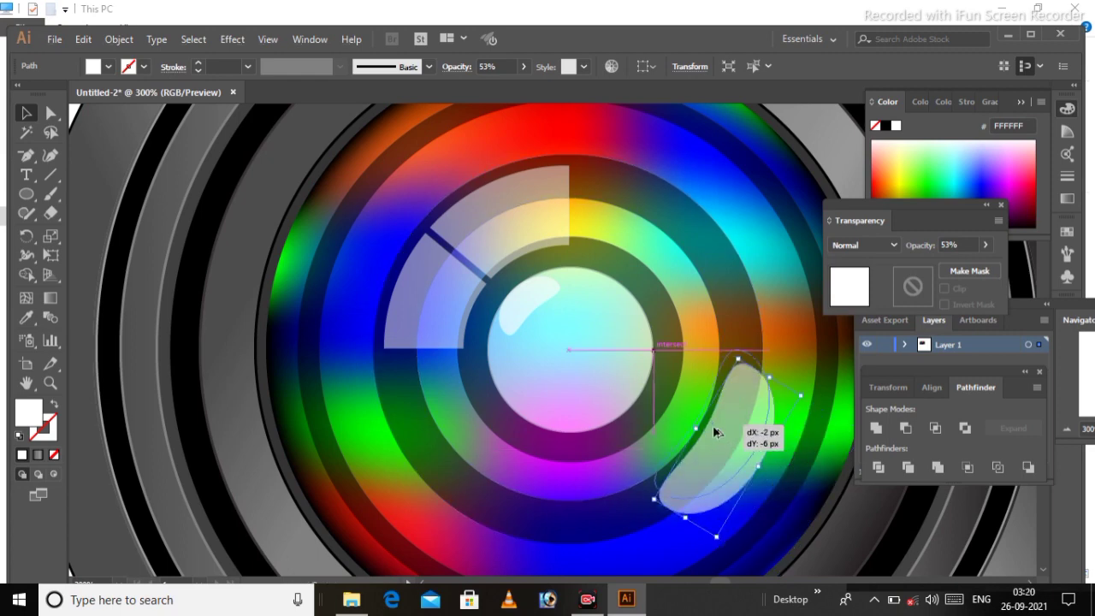
left_click_drag(719, 443, 737, 442)
key("ctrl+plus")
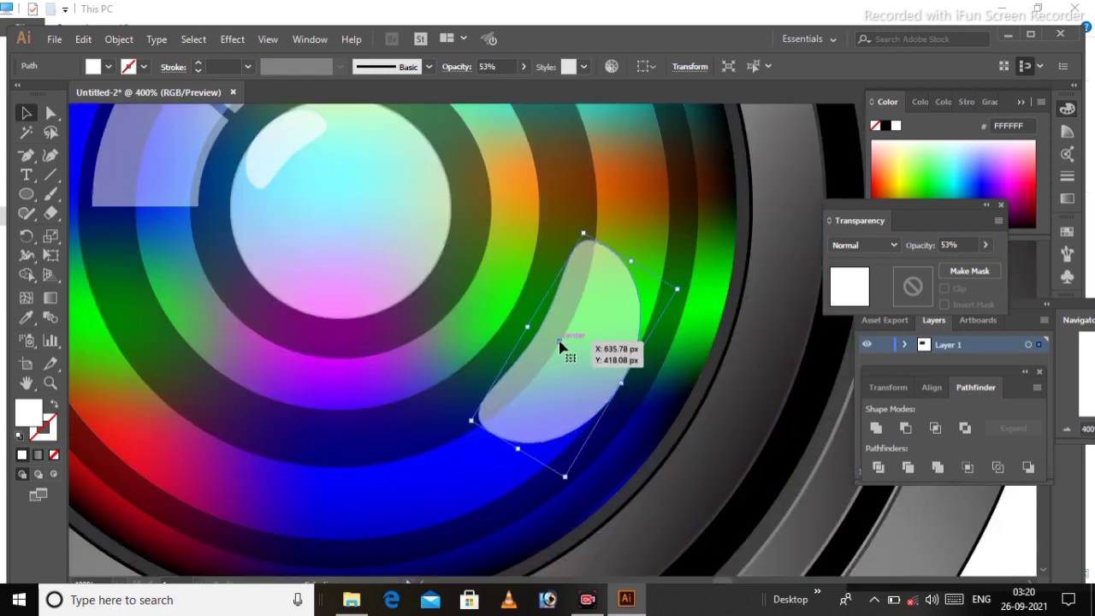
Step: Duplicate the large highlight and shrink the copy into a narrower sliver
left_click_drag(562, 345, 563, 324)
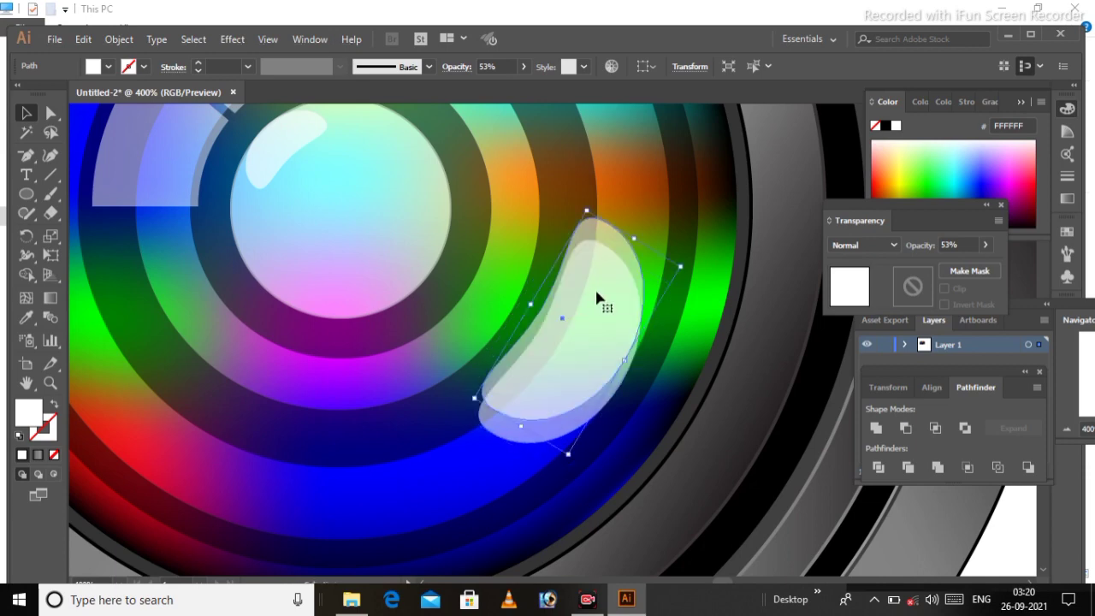
left_click_drag(594, 287, 585, 308)
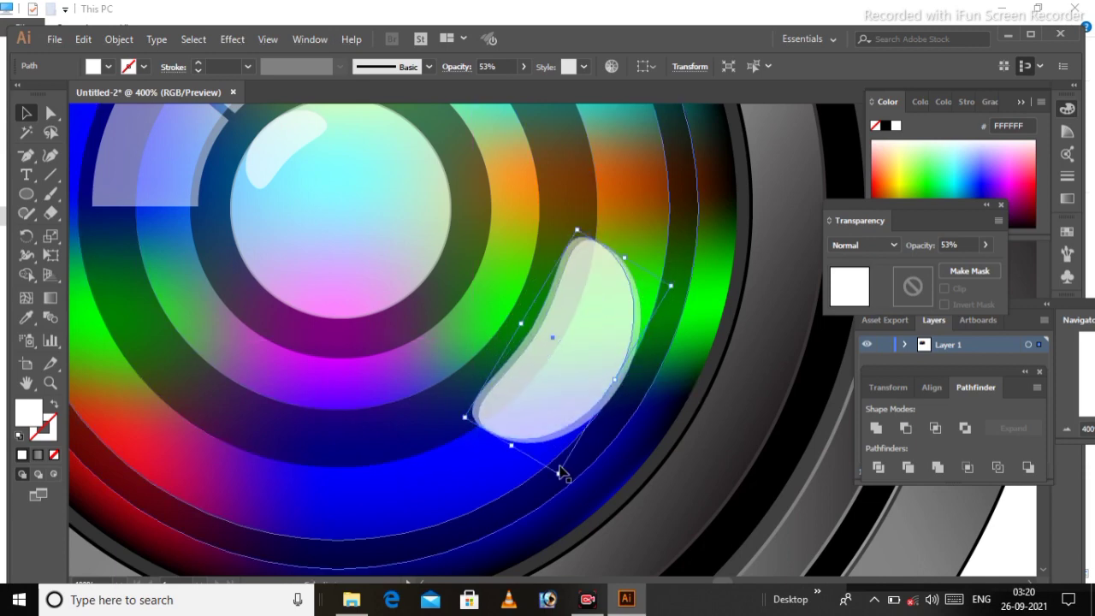
left_click_drag(561, 476, 563, 419)
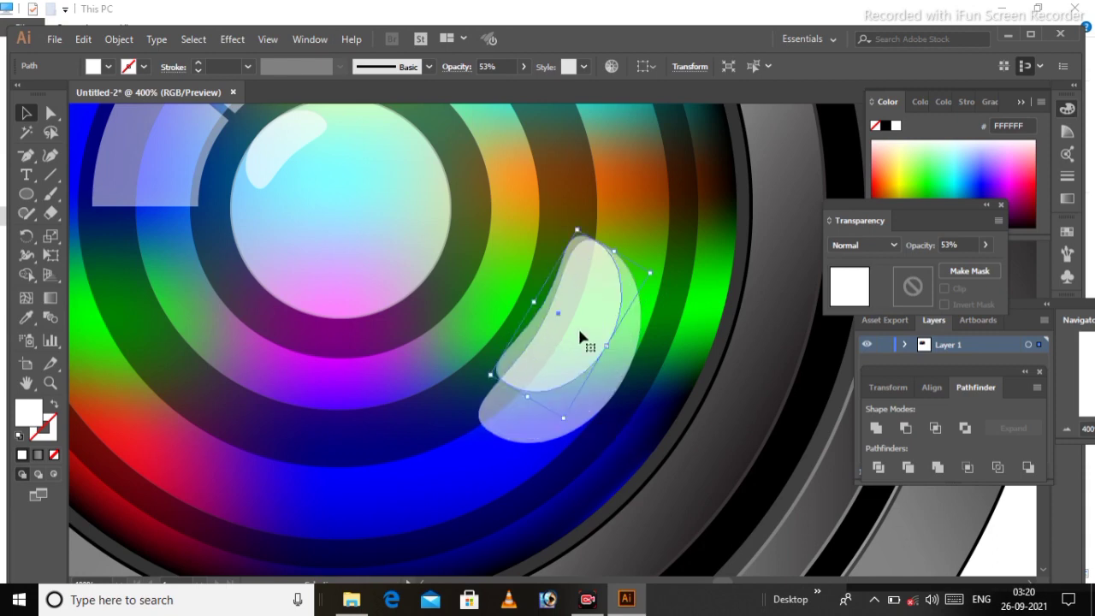
mouse_move(582, 334)
left_mouse_down()
mouse_move(583, 353)
mouse_move(582, 342)
left_mouse_up()
left_click_drag(651, 272, 631, 301)
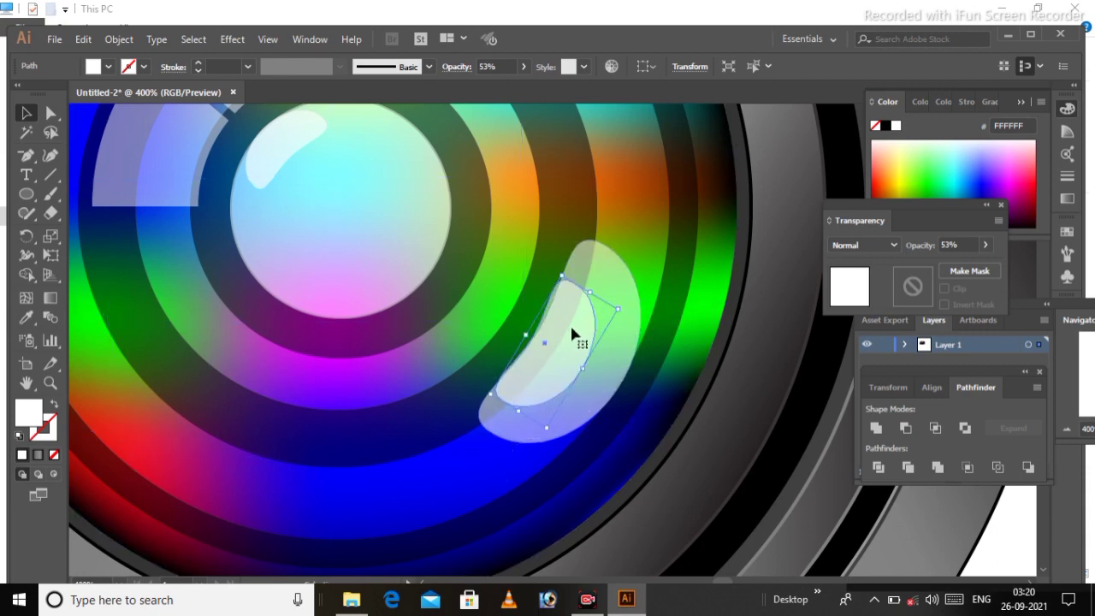
left_click_drag(570, 323, 580, 331)
left_click_drag(547, 427, 550, 413)
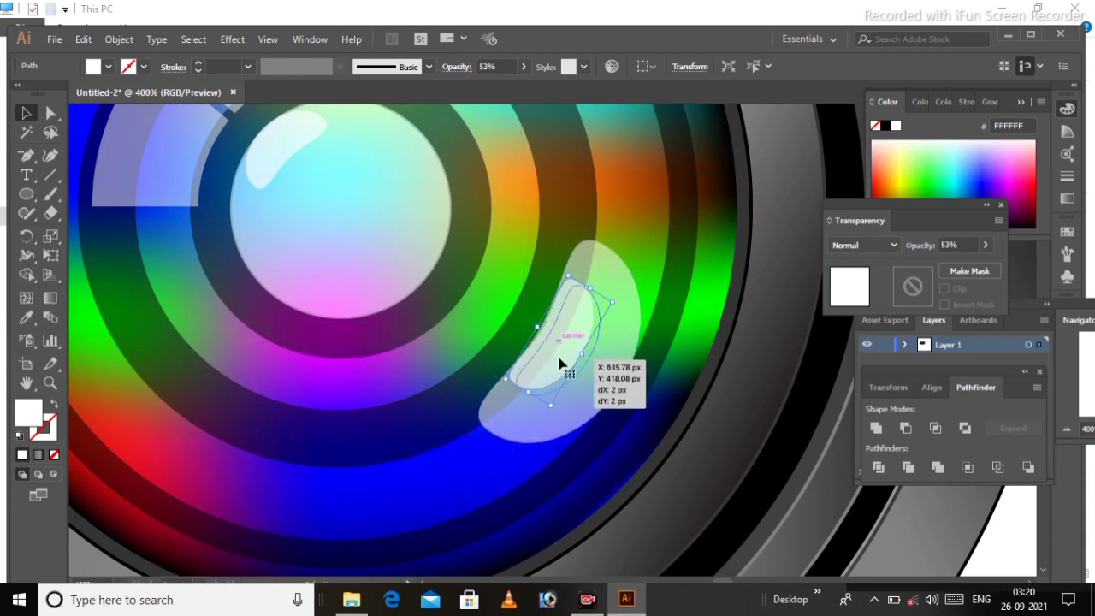
left_click_drag(562, 366, 552, 359)
Step: Move the small sliver onto the dark ring just left of the large highlight
key("Left")
key("Up")
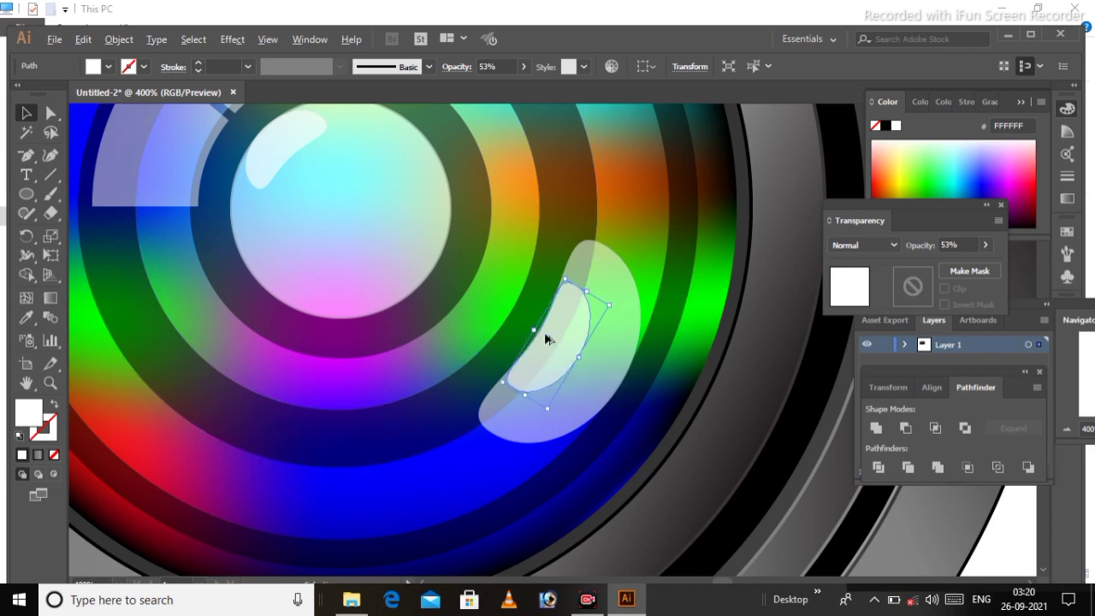
mouse_move(548, 335)
left_mouse_down()
mouse_move(469, 295)
mouse_move(493, 295)
left_mouse_up()
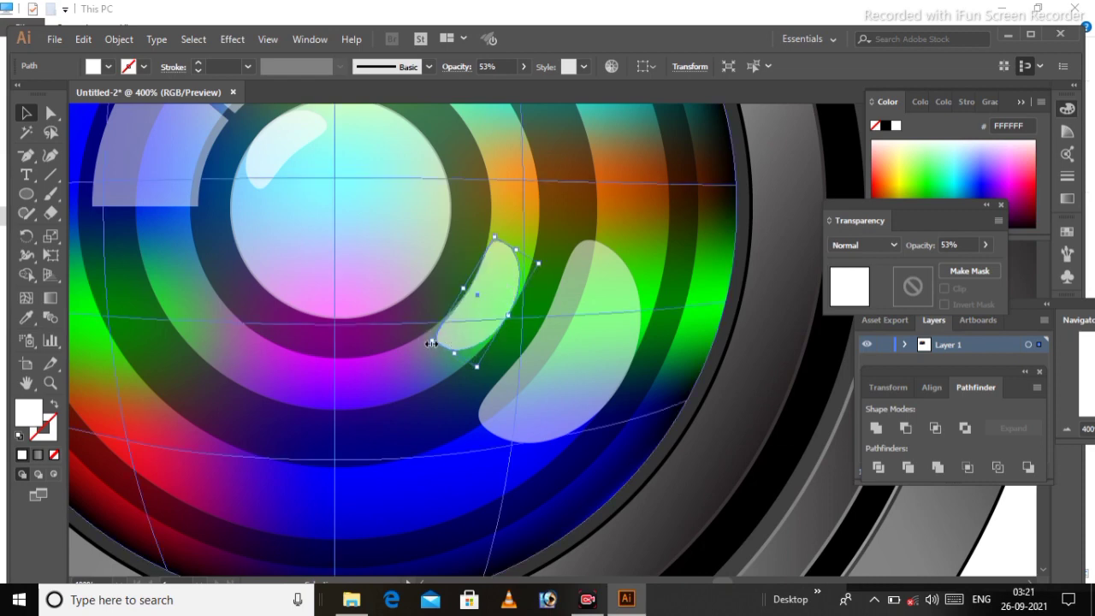
left_click(407, 361)
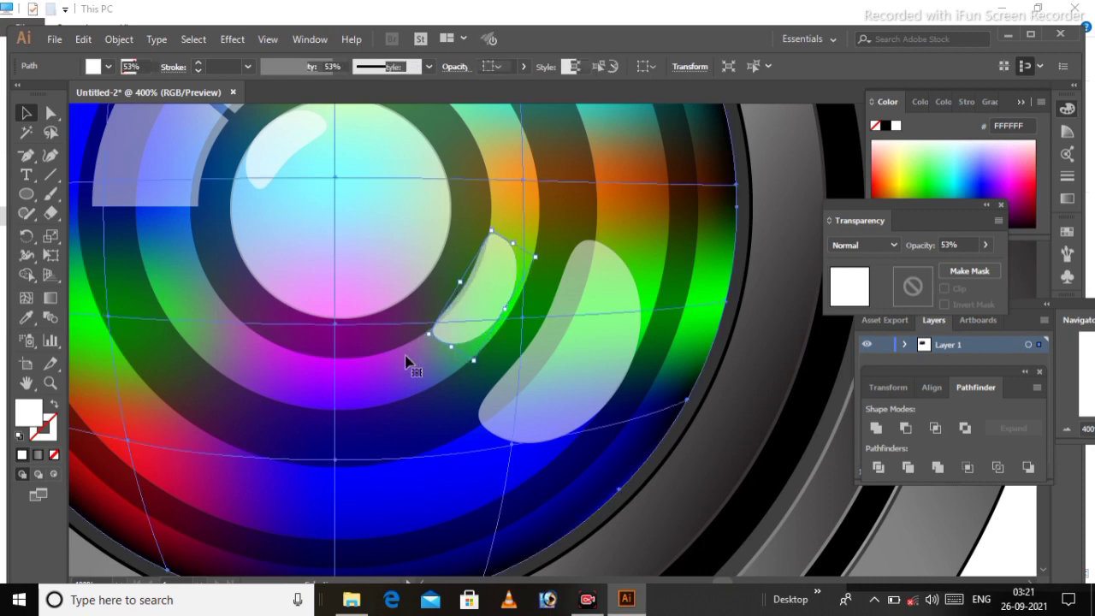
key("ctrl+minus")
key("ctrl+minus")
key("ctrl+minus")
left_click(737, 492)
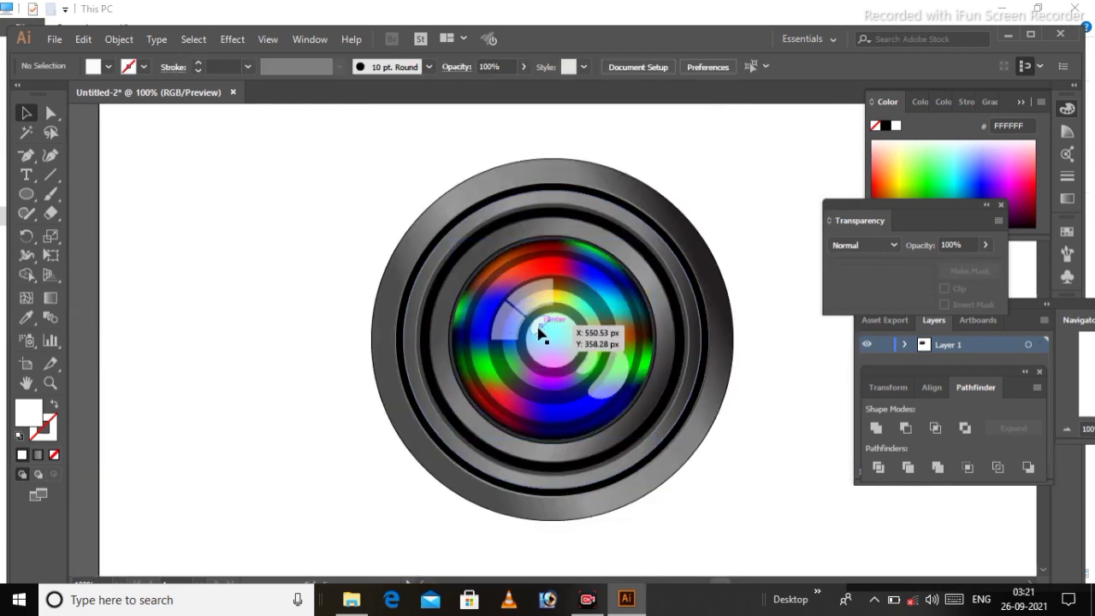
Step: Draw a 388 px circle covering the whole lens
left_click_drag(597, 366, 602, 371)
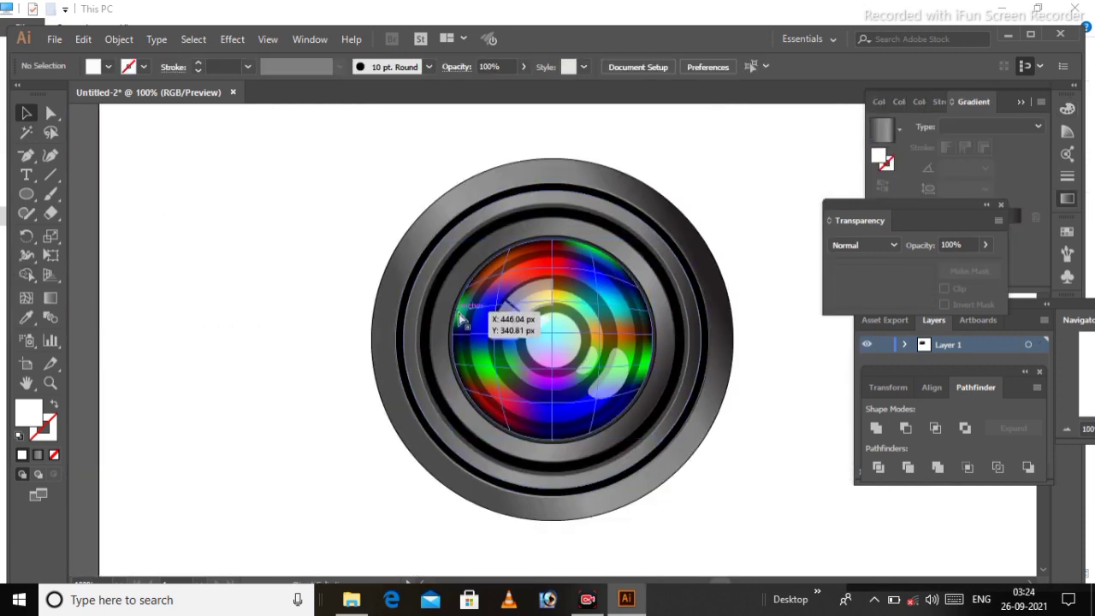
key("ctrl+plus")
key("ctrl+minus")
left_click(26, 194)
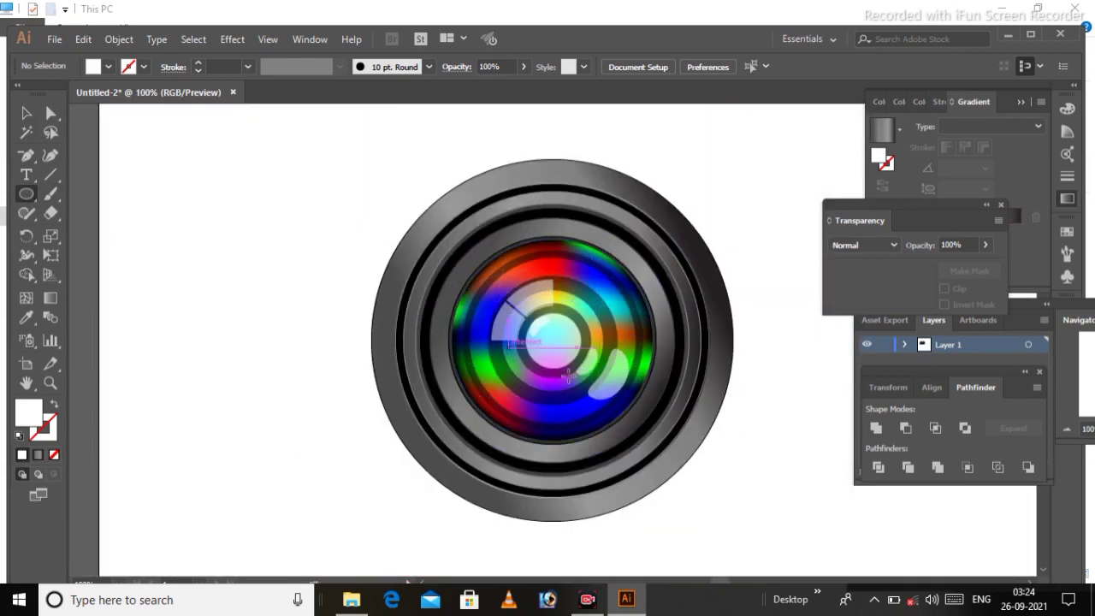
left_click_drag(553, 341, 613, 441)
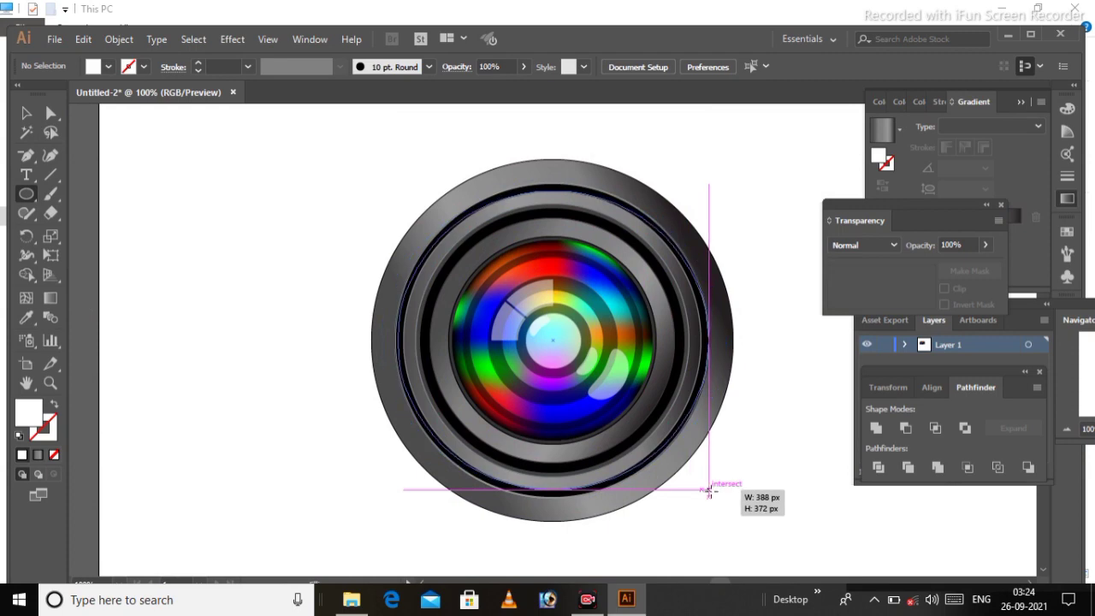
left_click_drag(613, 441, 711, 496)
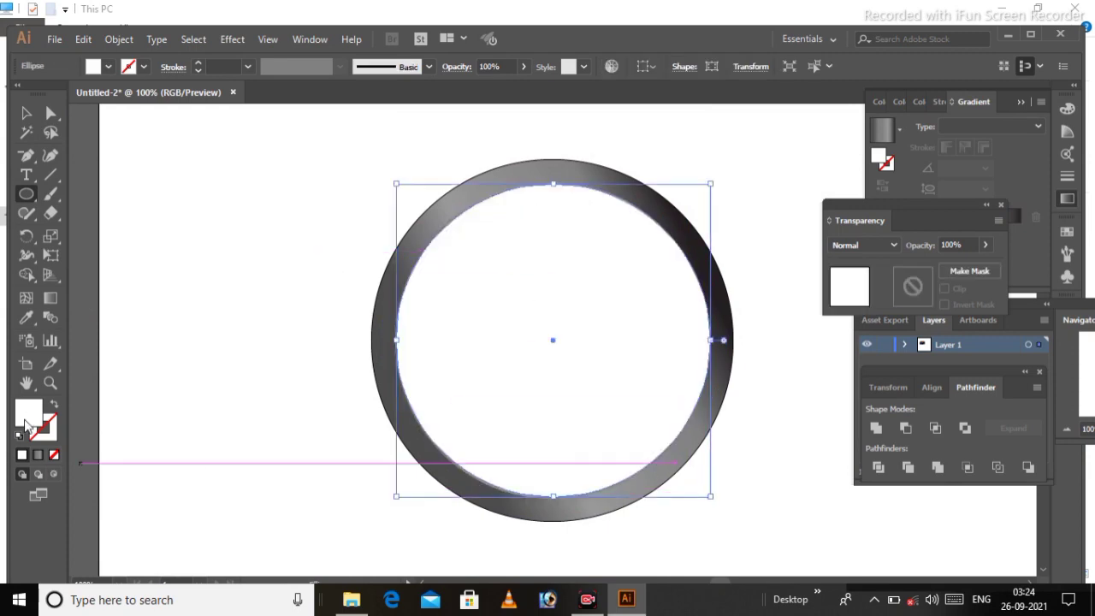
Step: Fill the circle with a black-grey radial gradient, a stop near 57%
double_click(30, 416)
left_click(612, 335)
left_click(992, 150)
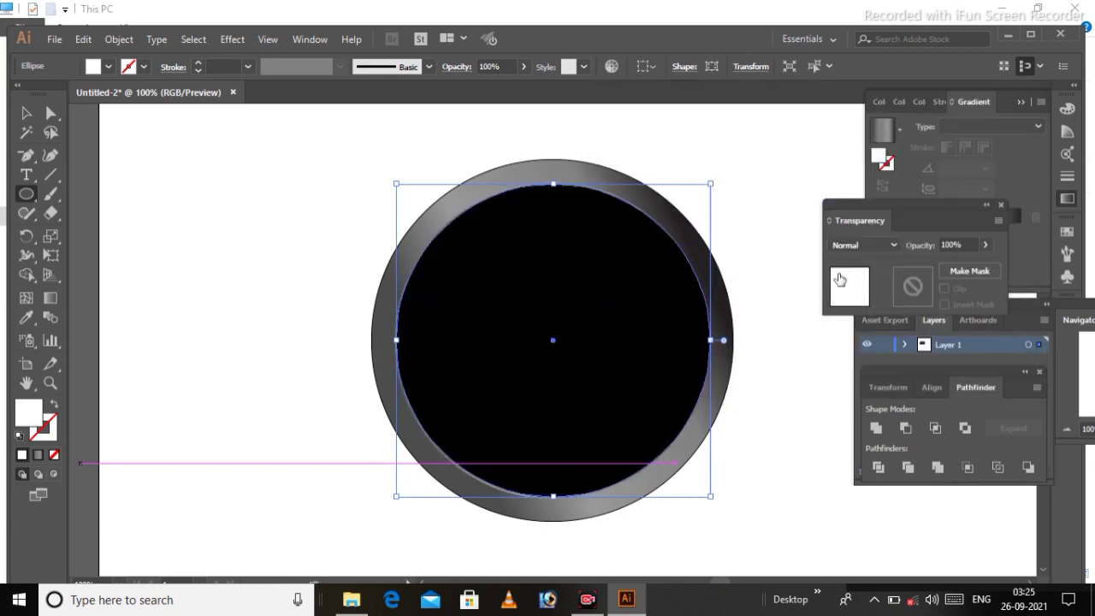
left_click(883, 130)
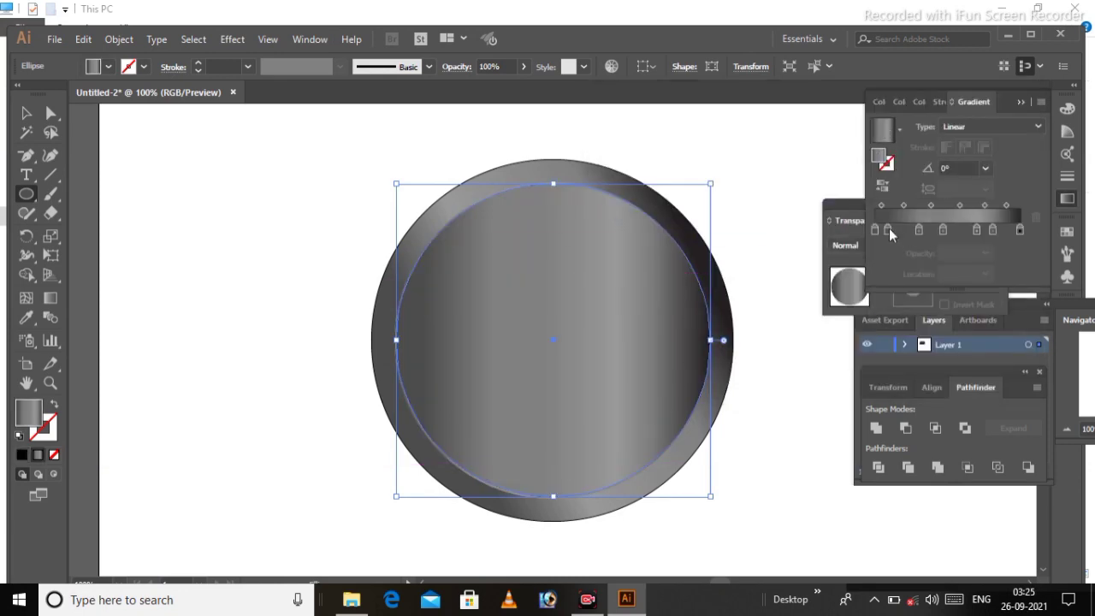
left_click_drag(877, 231, 956, 230)
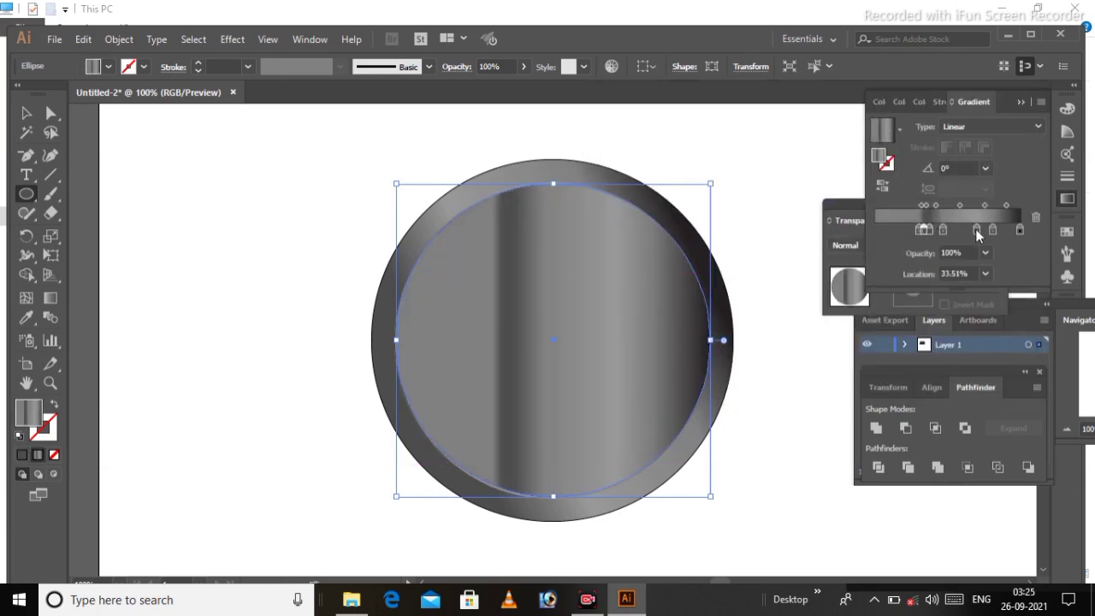
left_click(991, 126)
left_click(969, 161)
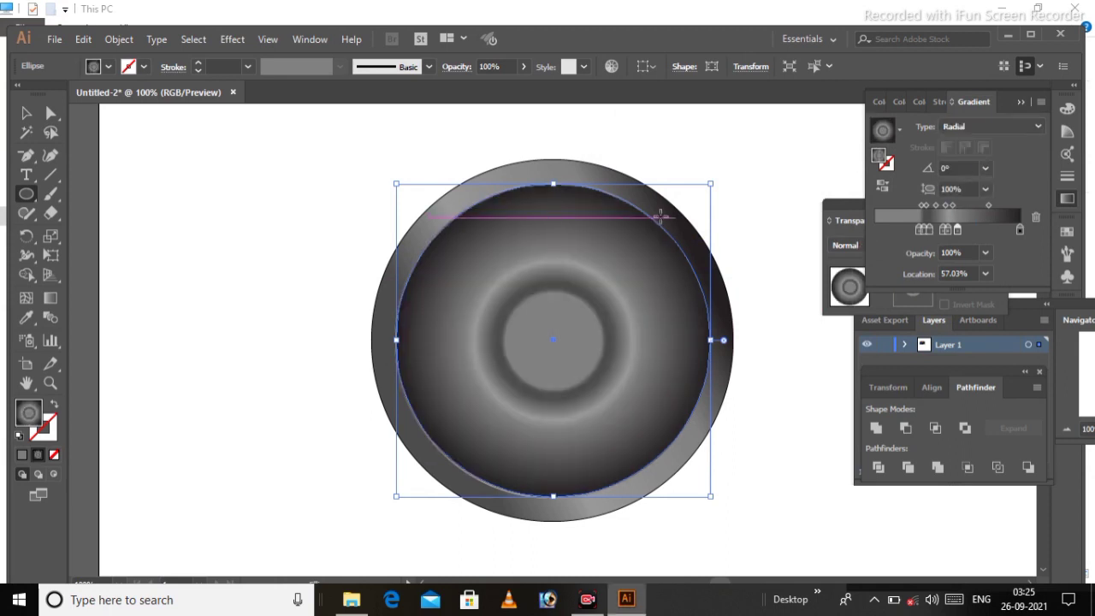
left_click_drag(951, 230, 943, 229)
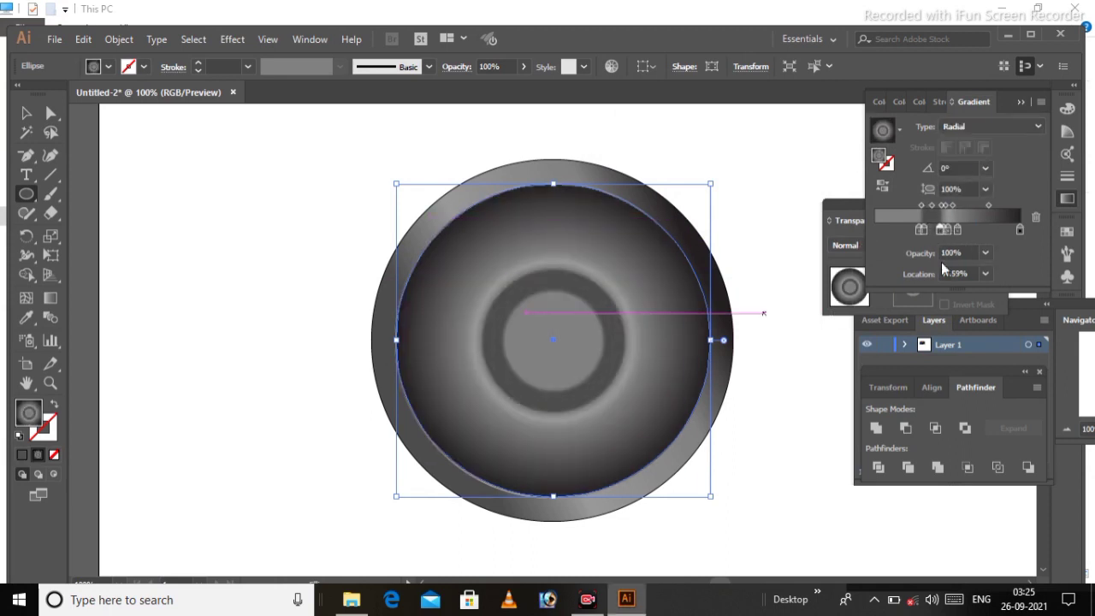
Step: Set the overlay circle's blend mode to Soft Light and deselect it
left_click(851, 219)
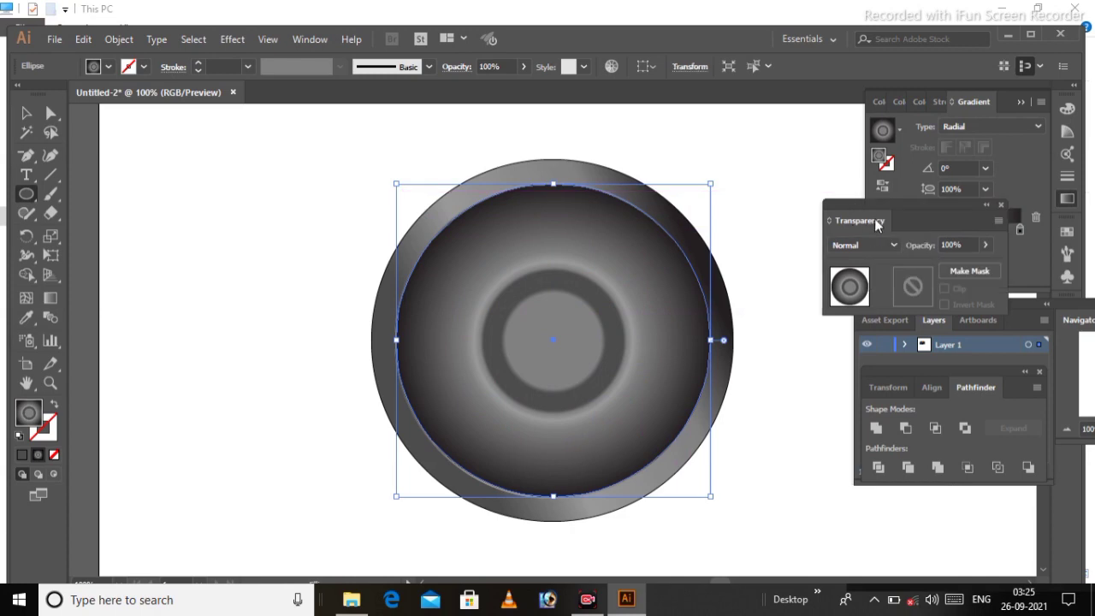
left_click(864, 245)
left_click(865, 415)
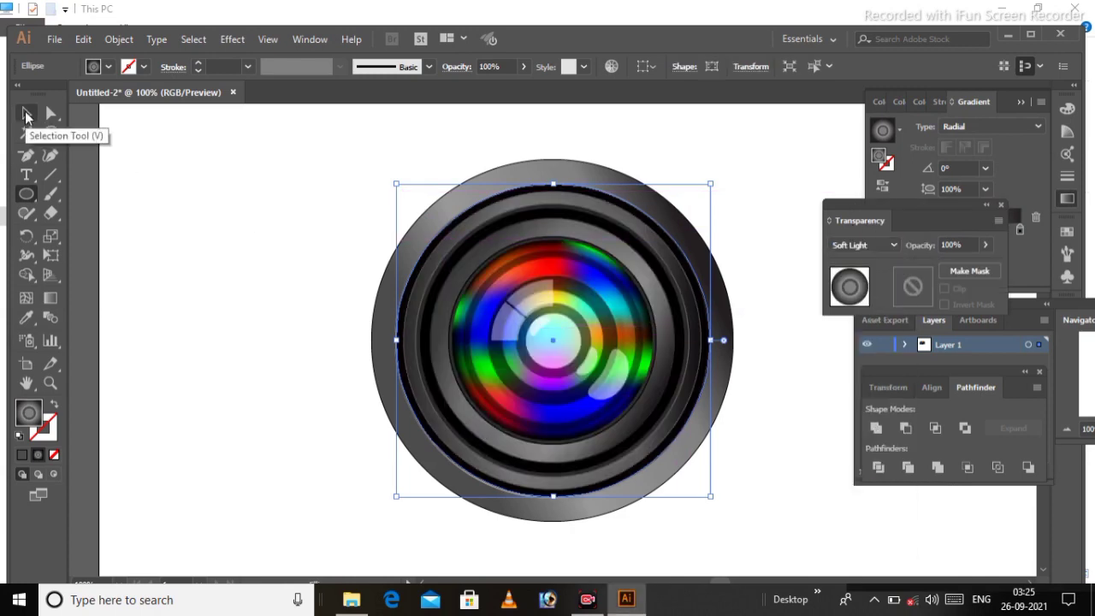
left_click(25, 114)
left_click(298, 239)
Step: Close the Transparency, Layers, Navigator, Pathfinder and Gradient panels and go full screen
key("ctrl+minus")
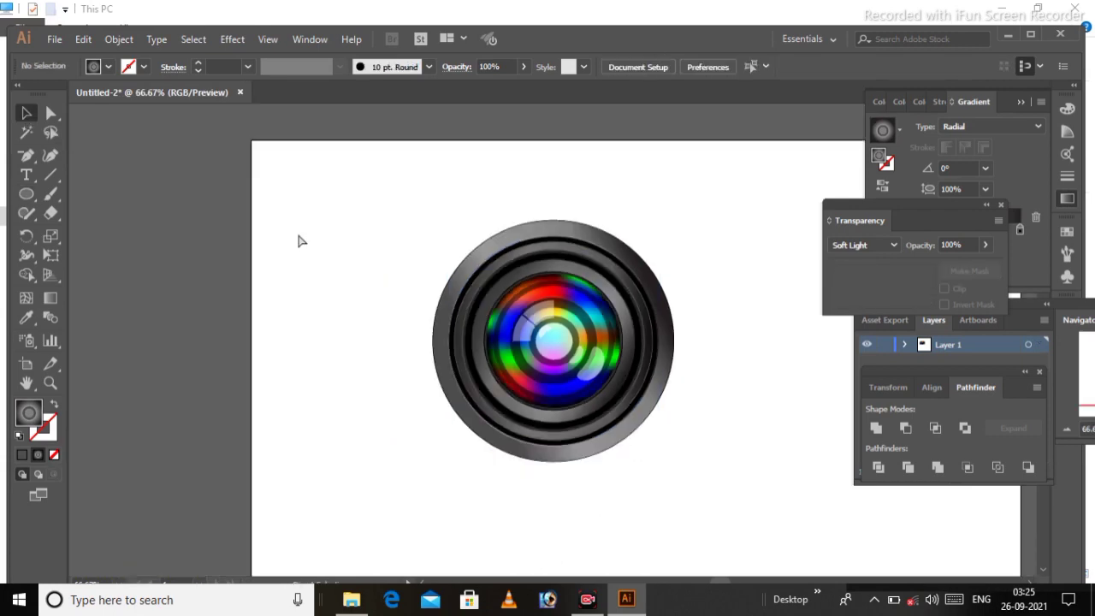
key("ctrl+plus")
key("ctrl+plus")
key("ctrl+minus")
key("ctrl+minus")
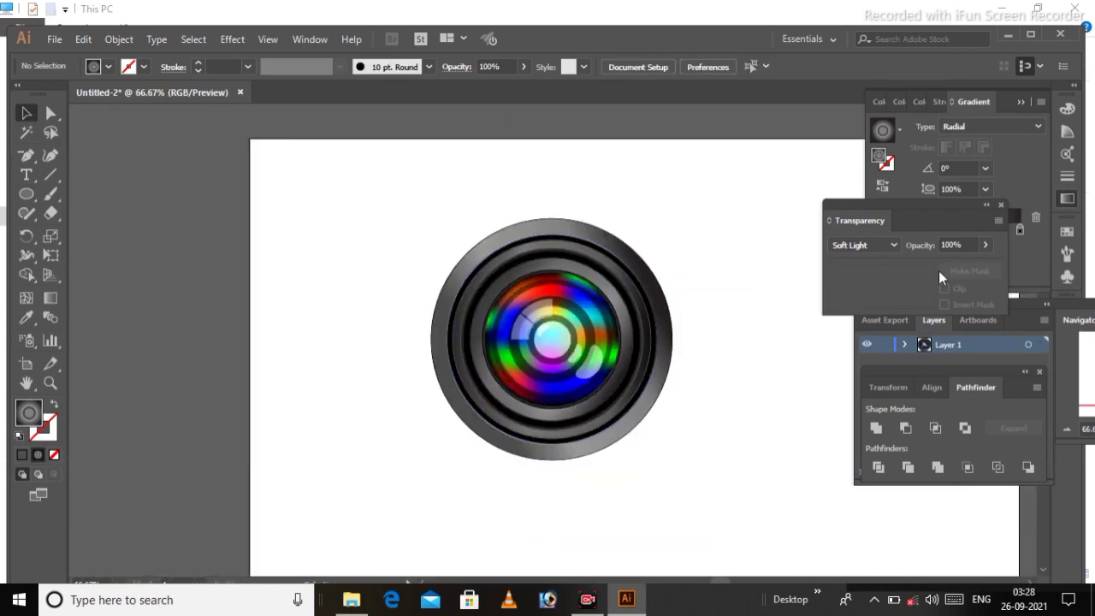
left_click(1001, 205)
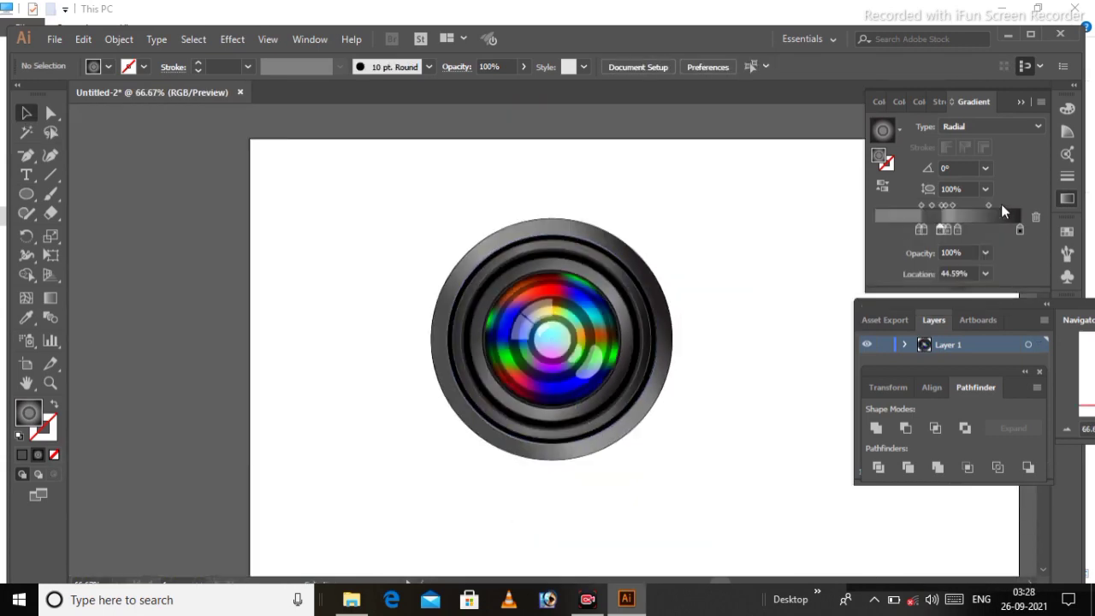
left_click(1047, 308)
left_click(1082, 311)
left_click(1039, 371)
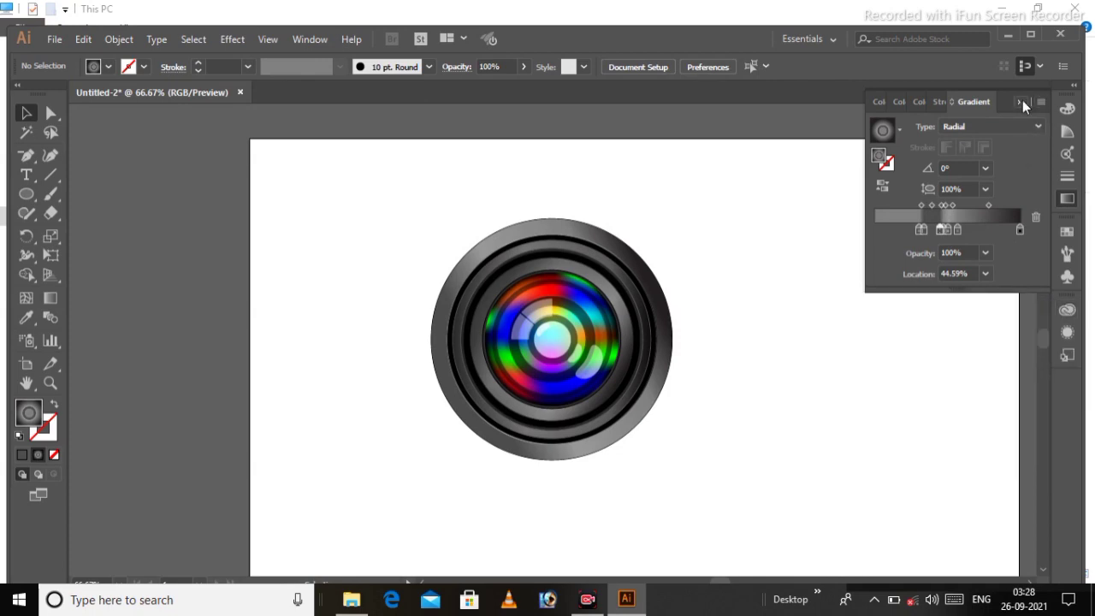
left_click(1024, 103)
key("f")
Step: Type 'CAMERA LENS' in capitals as a text object below the lens
key("ctrl+plus")
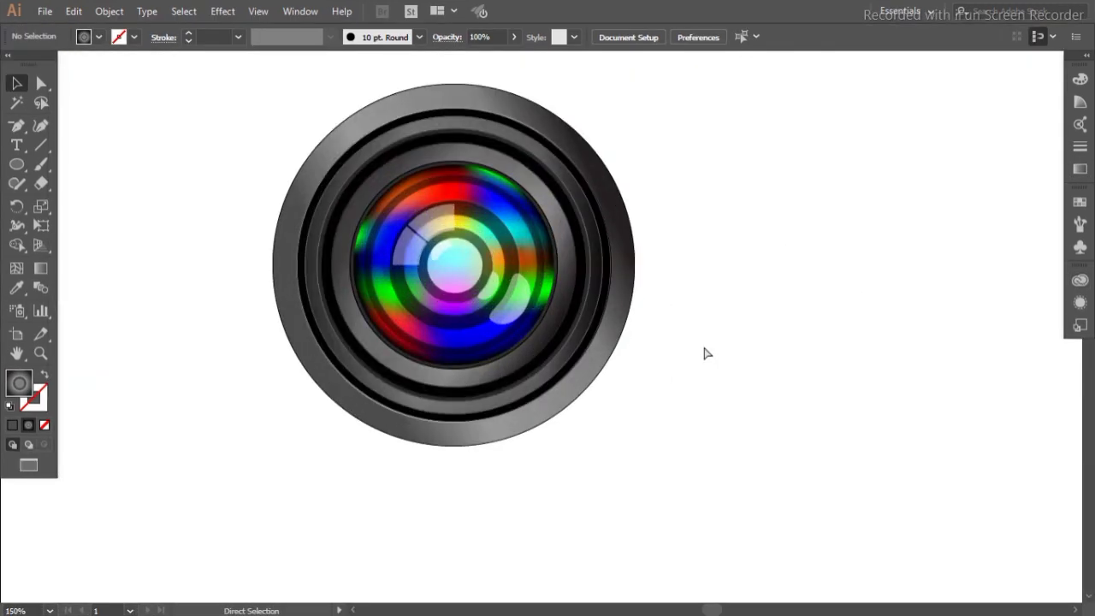
left_click(16, 144)
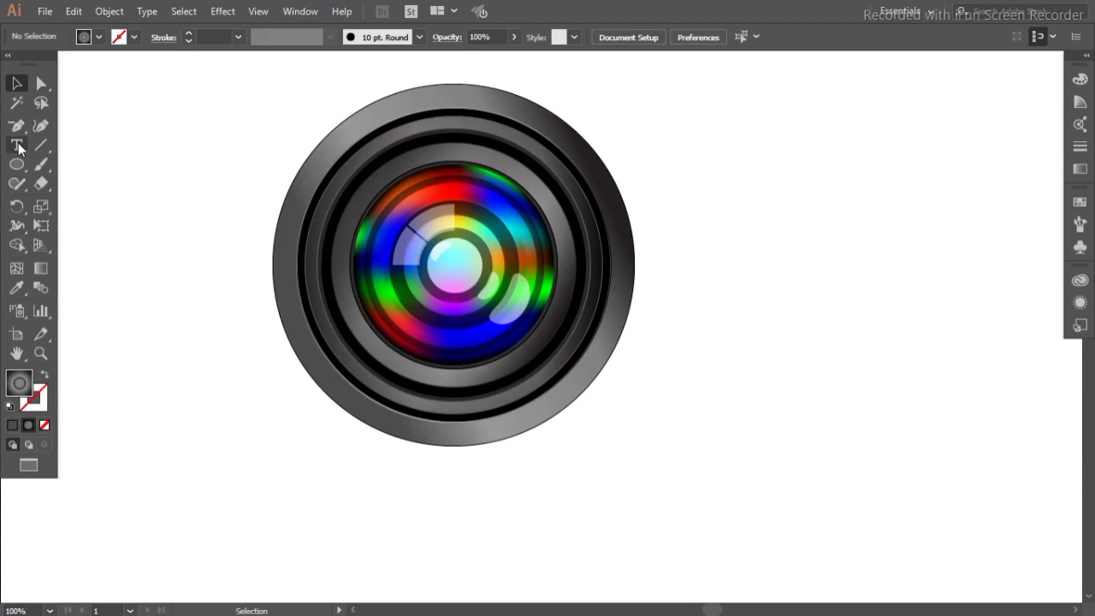
left_click(320, 479)
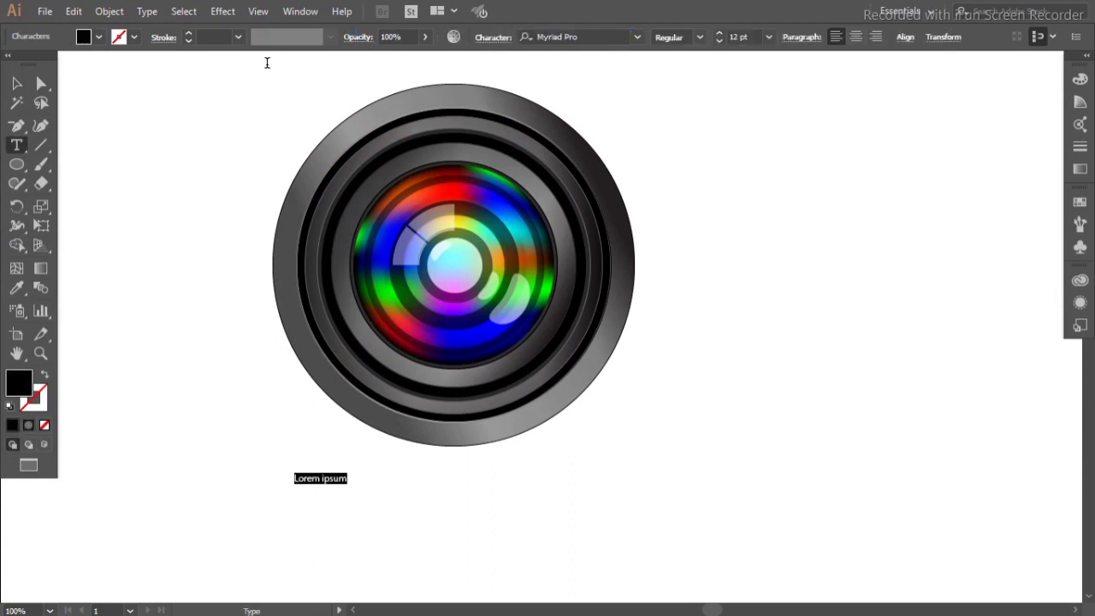
left_click(719, 37)
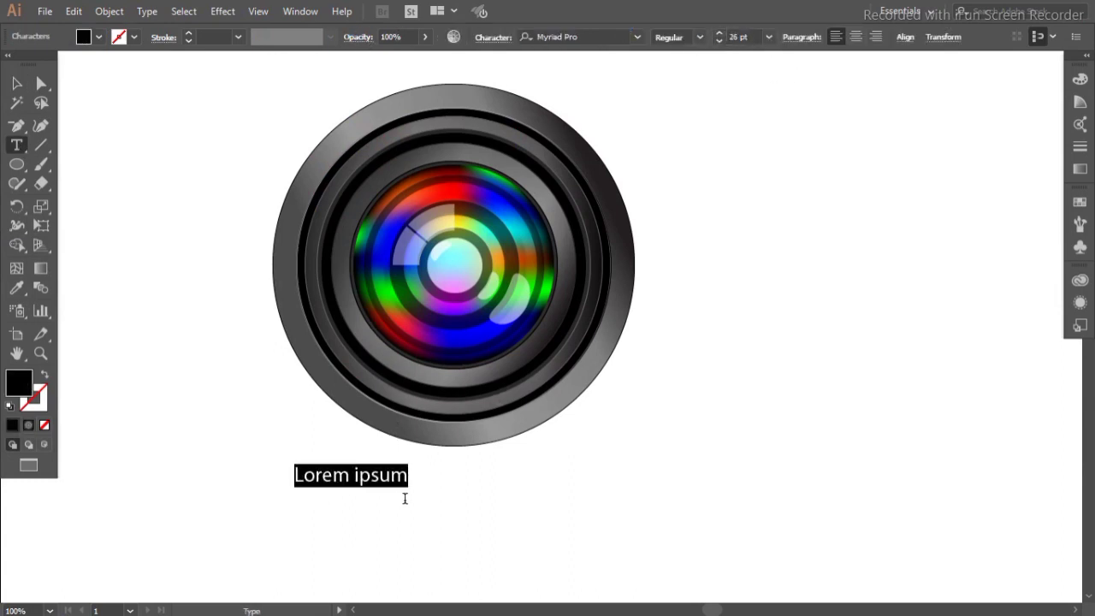
left_click(413, 477)
key("BackSpace")
key("BackSpace")
key("BackSpace")
key("Caps_Lock")
type("CAMW")
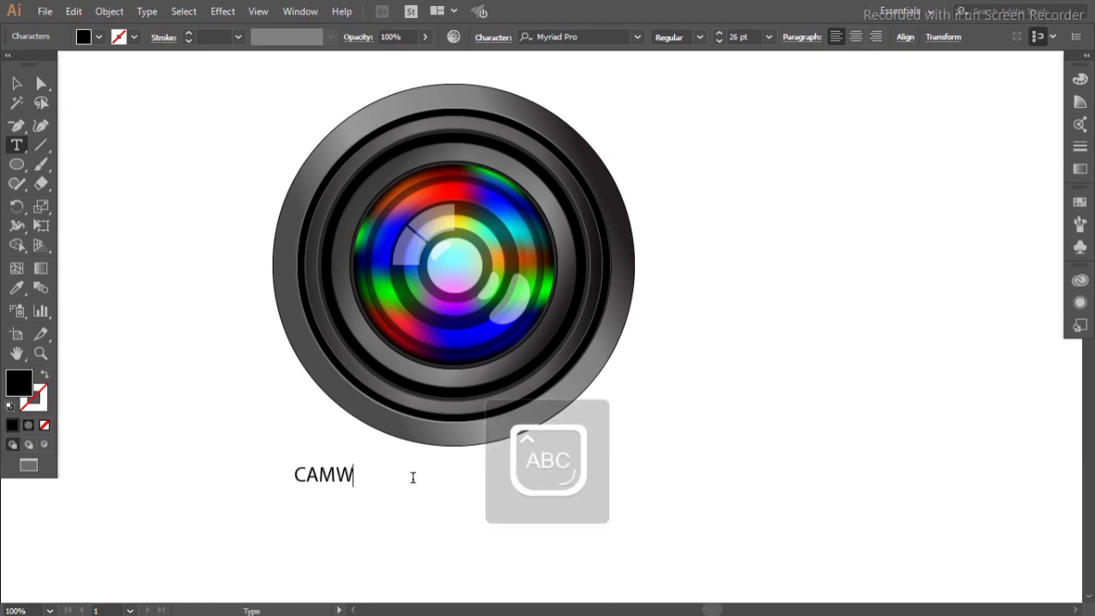
key("BackSpace")
type("ERA LENS")
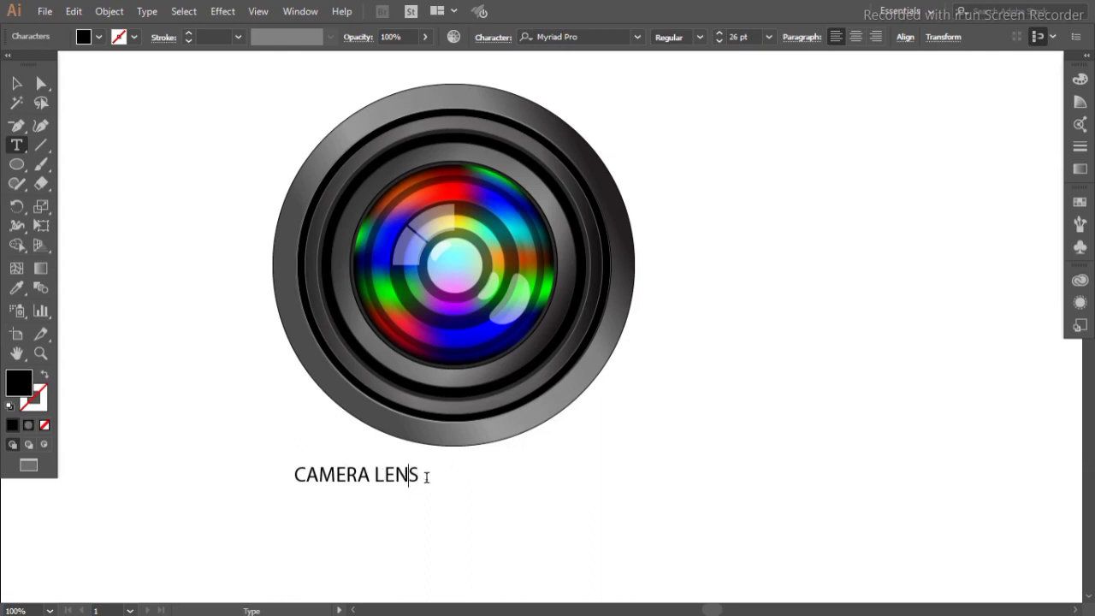
key("BackSpace")
key("BackSpace")
key("BackSpace")
Step: Set the CAMERA LENS caption to 44 pt TAB-Tamil028
left_click_drag(307, 480, 443, 475)
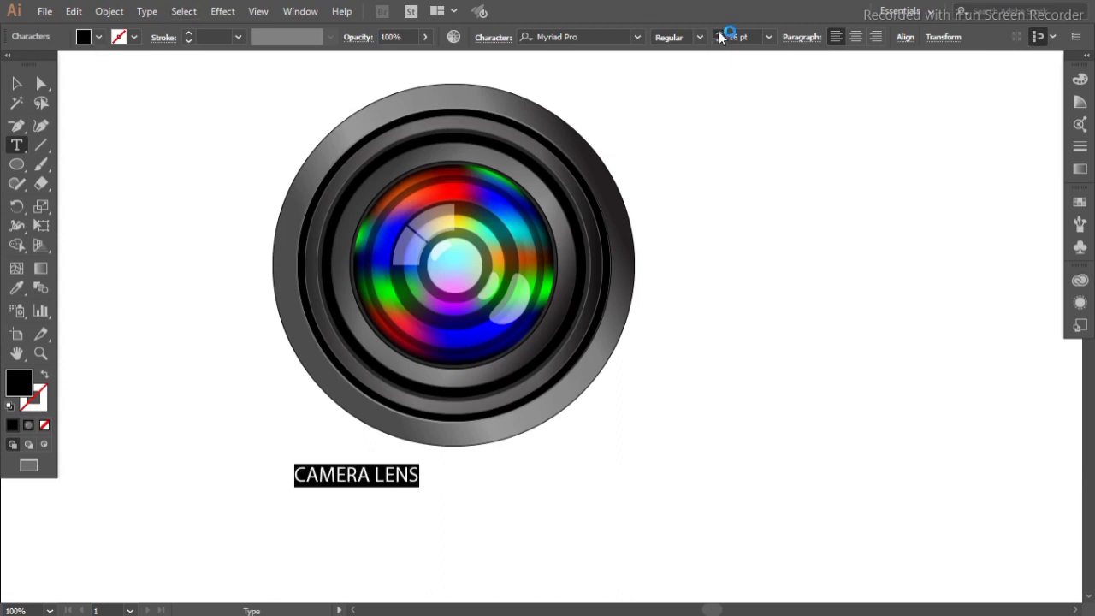
left_click(599, 37)
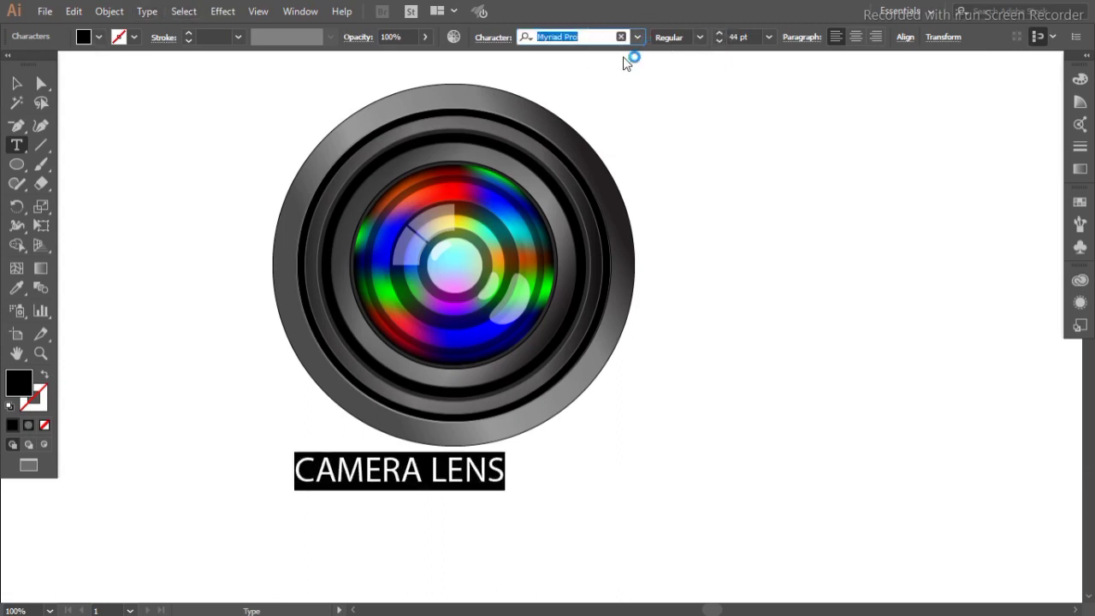
left_click(638, 37)
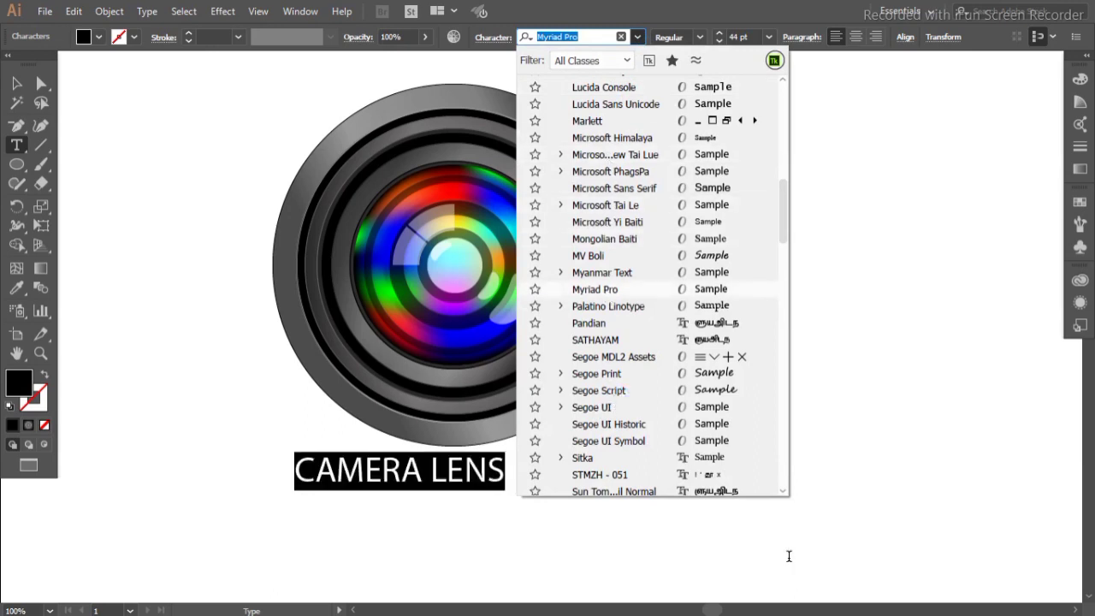
type("TAB-Tamil028")
key("Return")
Step: Finish the text edit and position the CAMERA LENS caption just beneath the lens
left_click(16, 83)
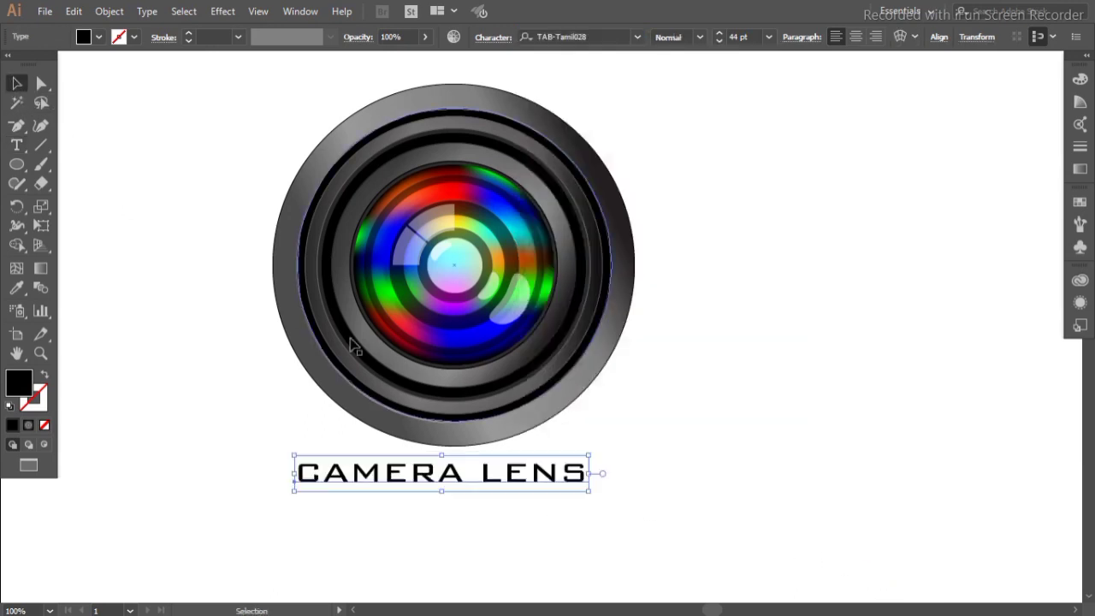
left_click(669, 435)
left_click_drag(443, 487, 474, 487)
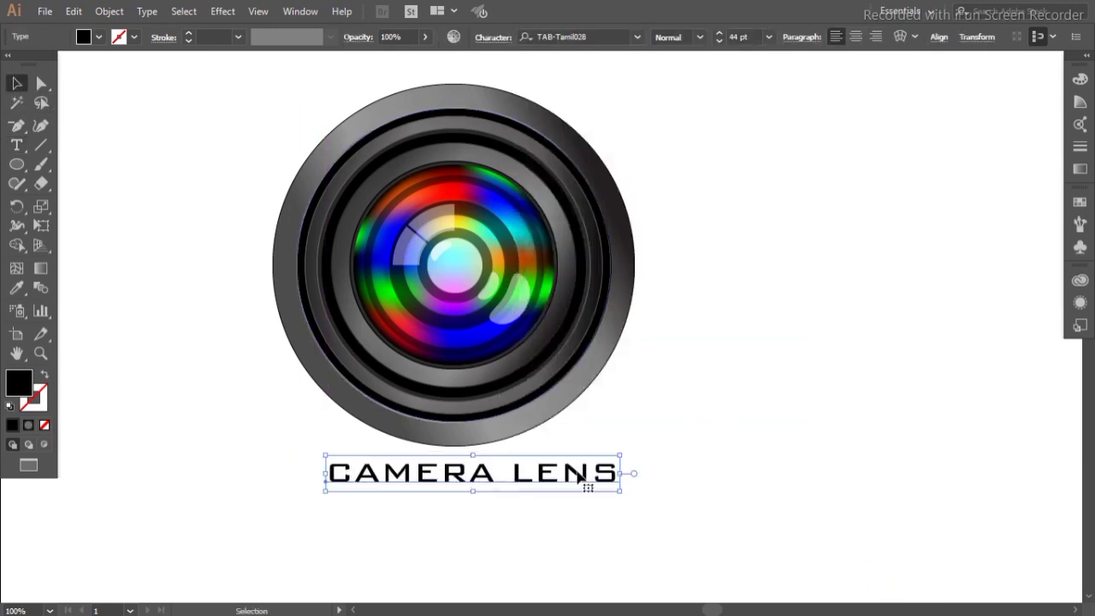
left_click_drag(580, 473, 567, 473)
Step: Add a second caption line below CAMERA LENS with the designer's name credit
key("t")
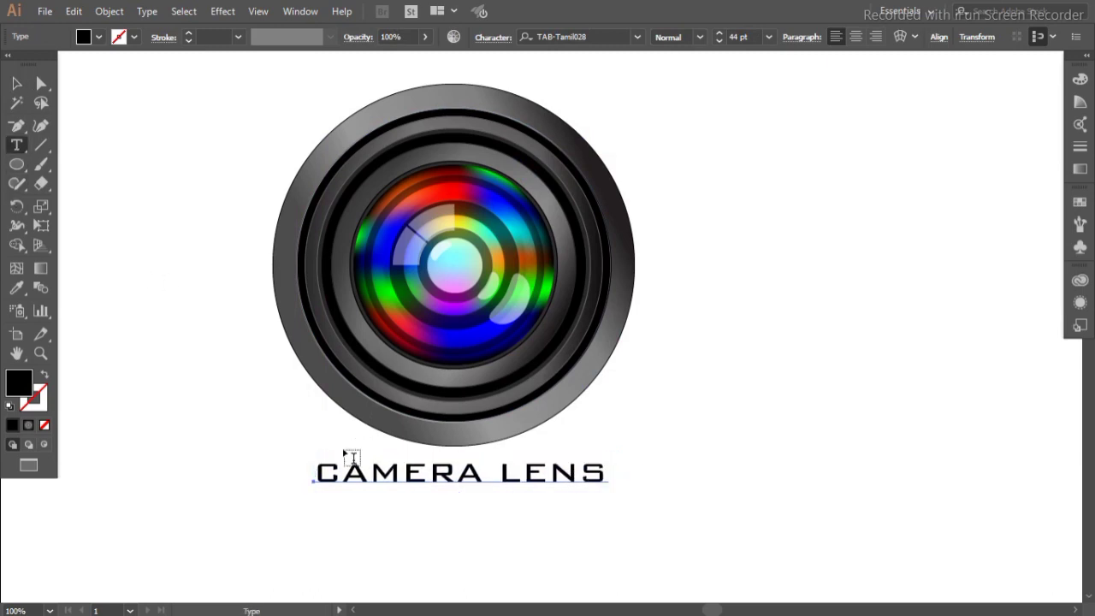
left_click(604, 477)
key("Return")
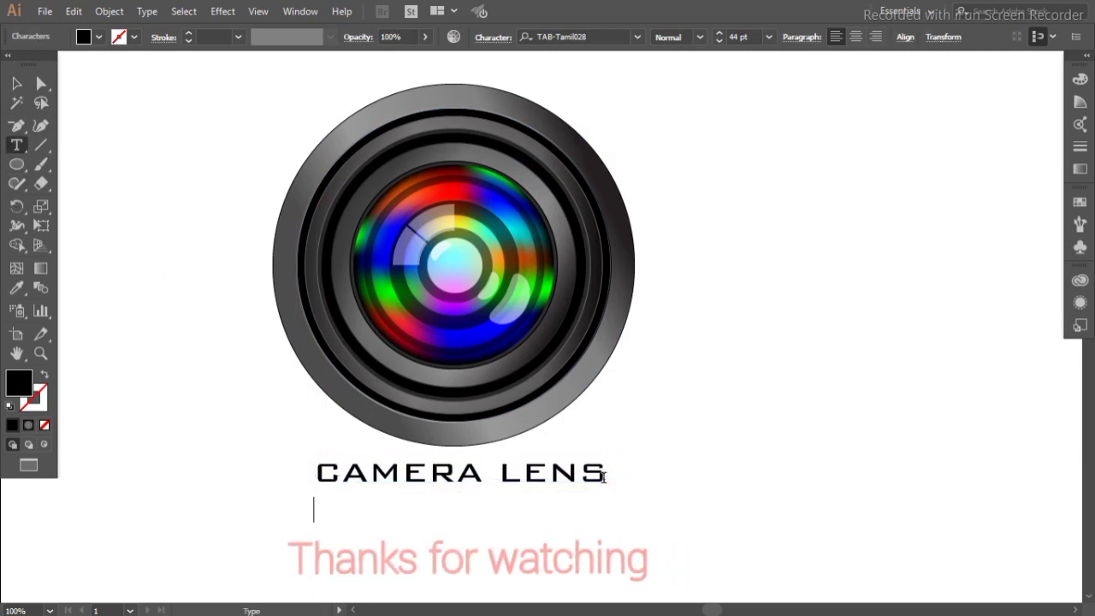
type("DESIH")
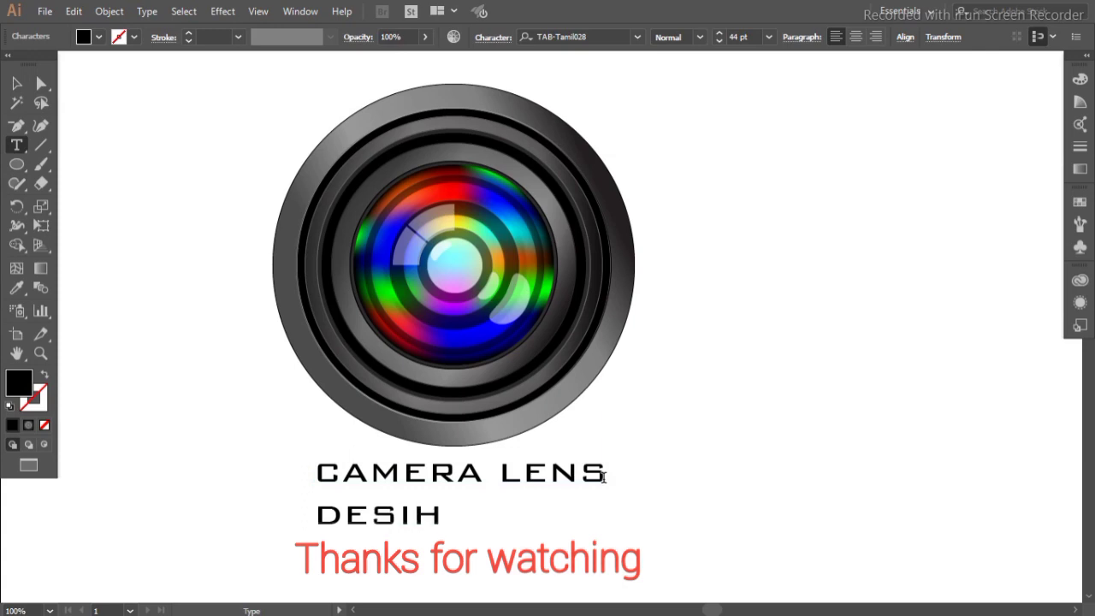
key("BackSpace")
type("GN")
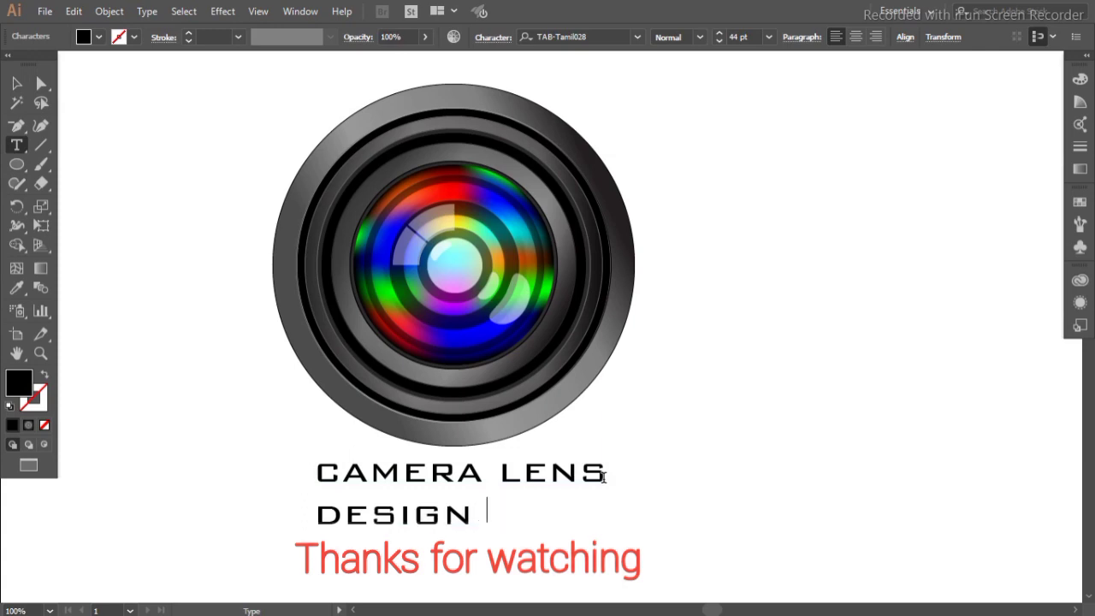
type("ER DHARMA")
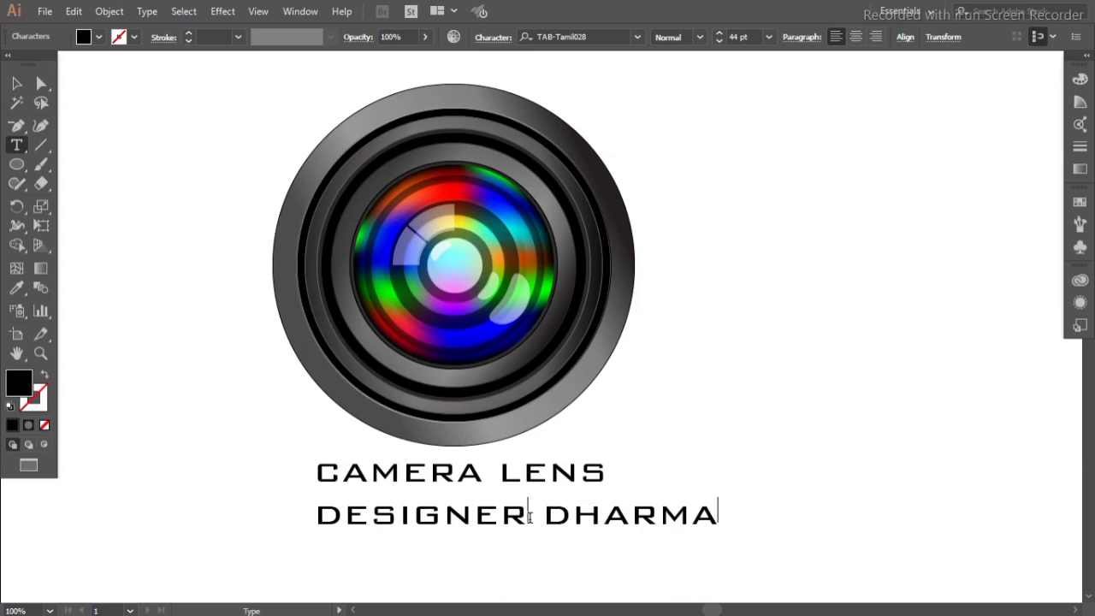
left_click(530, 515)
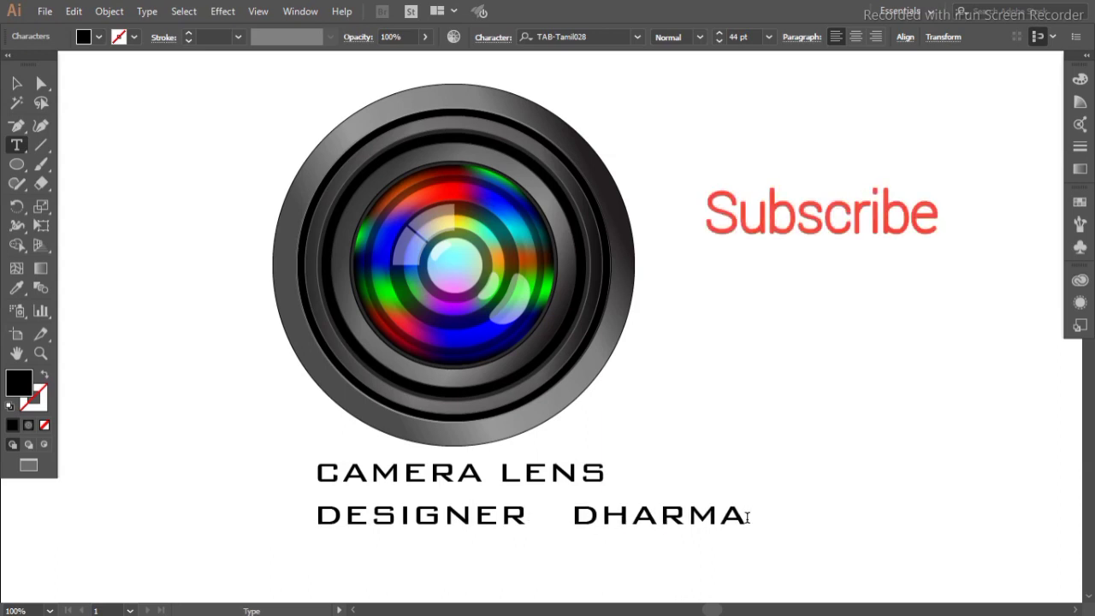
Step: Shift the two-line caption 20 px left under the lens and preview at 100% zoom
key("Escape")
left_click_drag(514, 520, 497, 521)
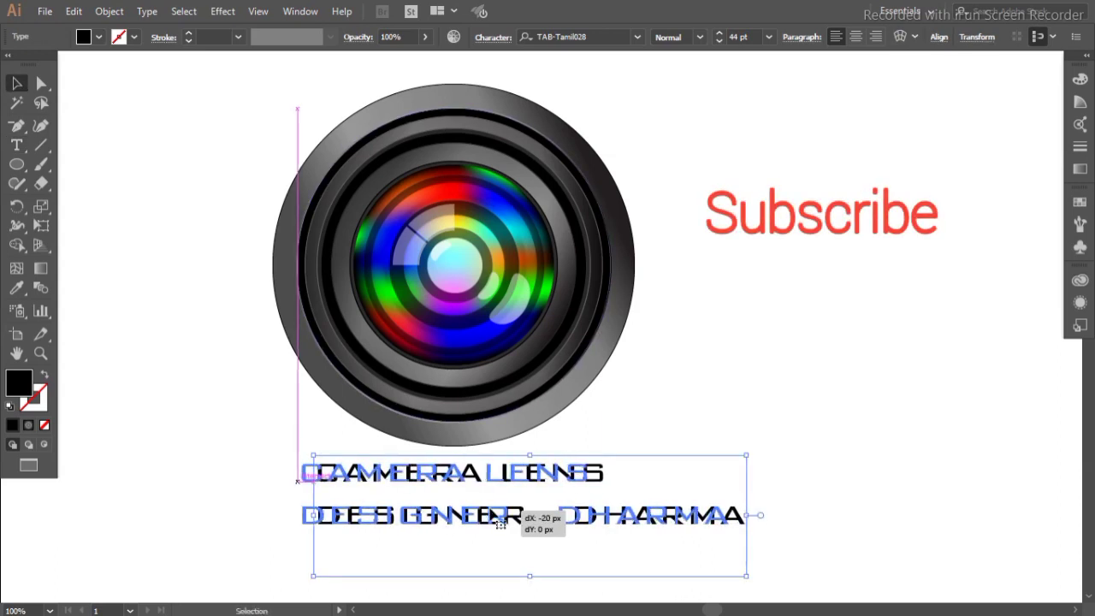
left_click(777, 425)
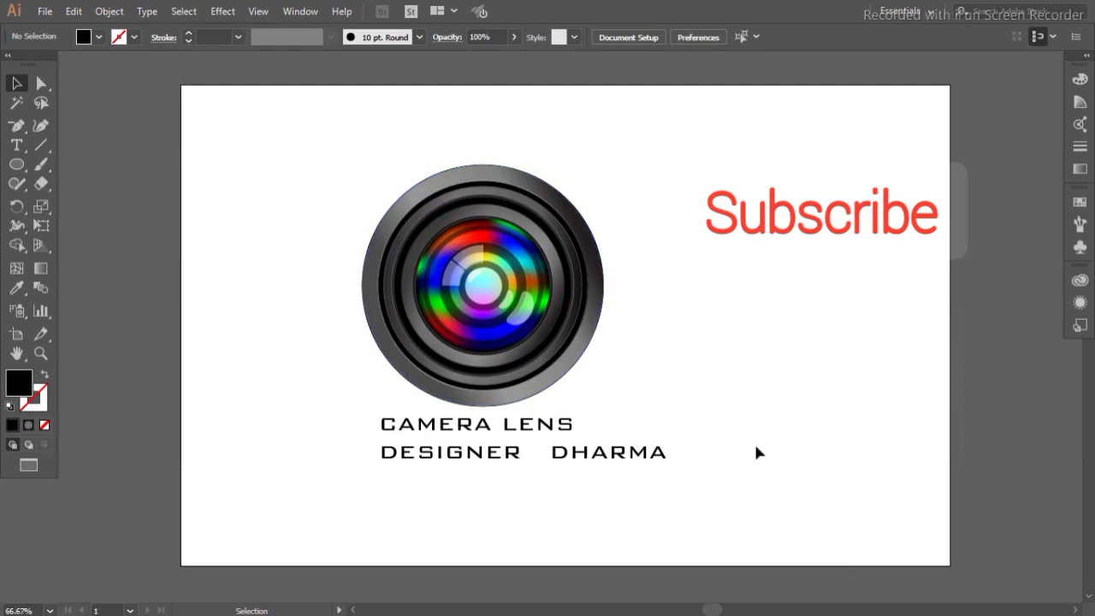
key("ctrl+1")
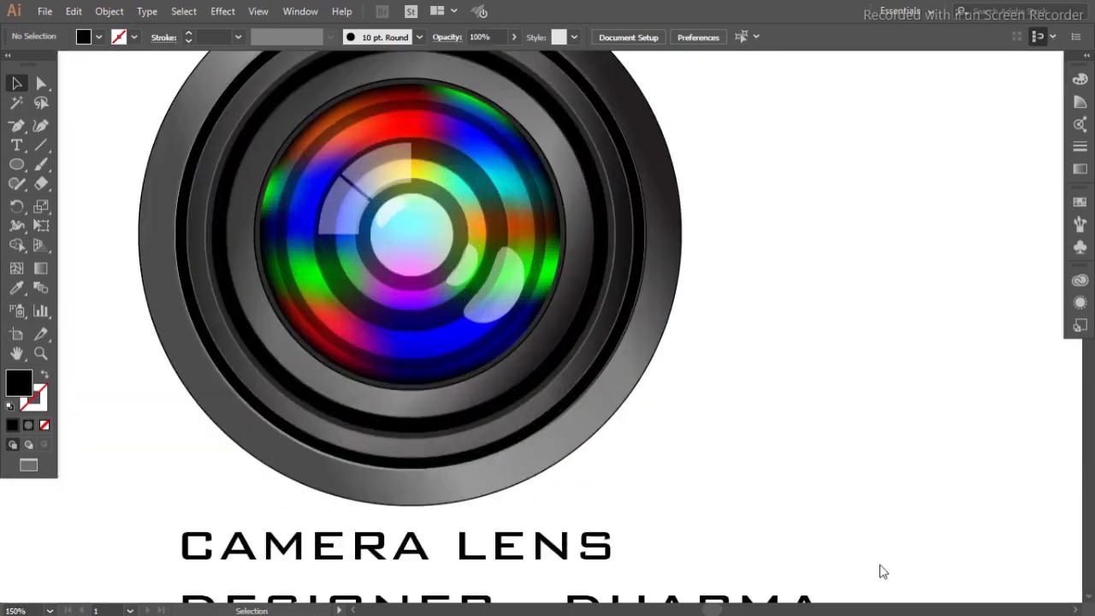